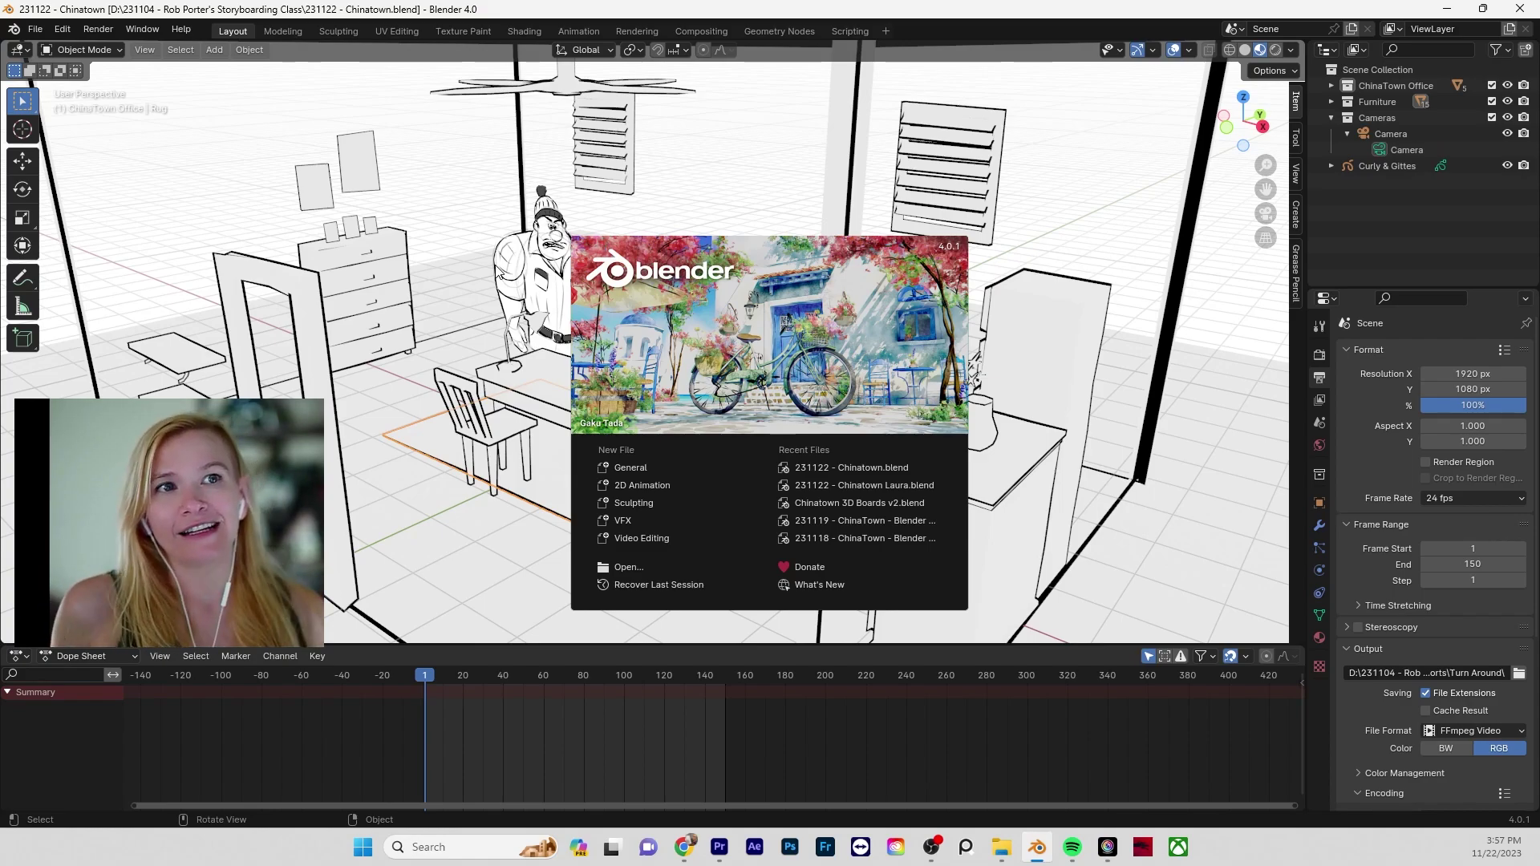
- Dismiss the splash screen for the 231122 - Chinatown.blend scene and keep the main area set to 3D Viewport
click(836, 465)
click(707, 227)
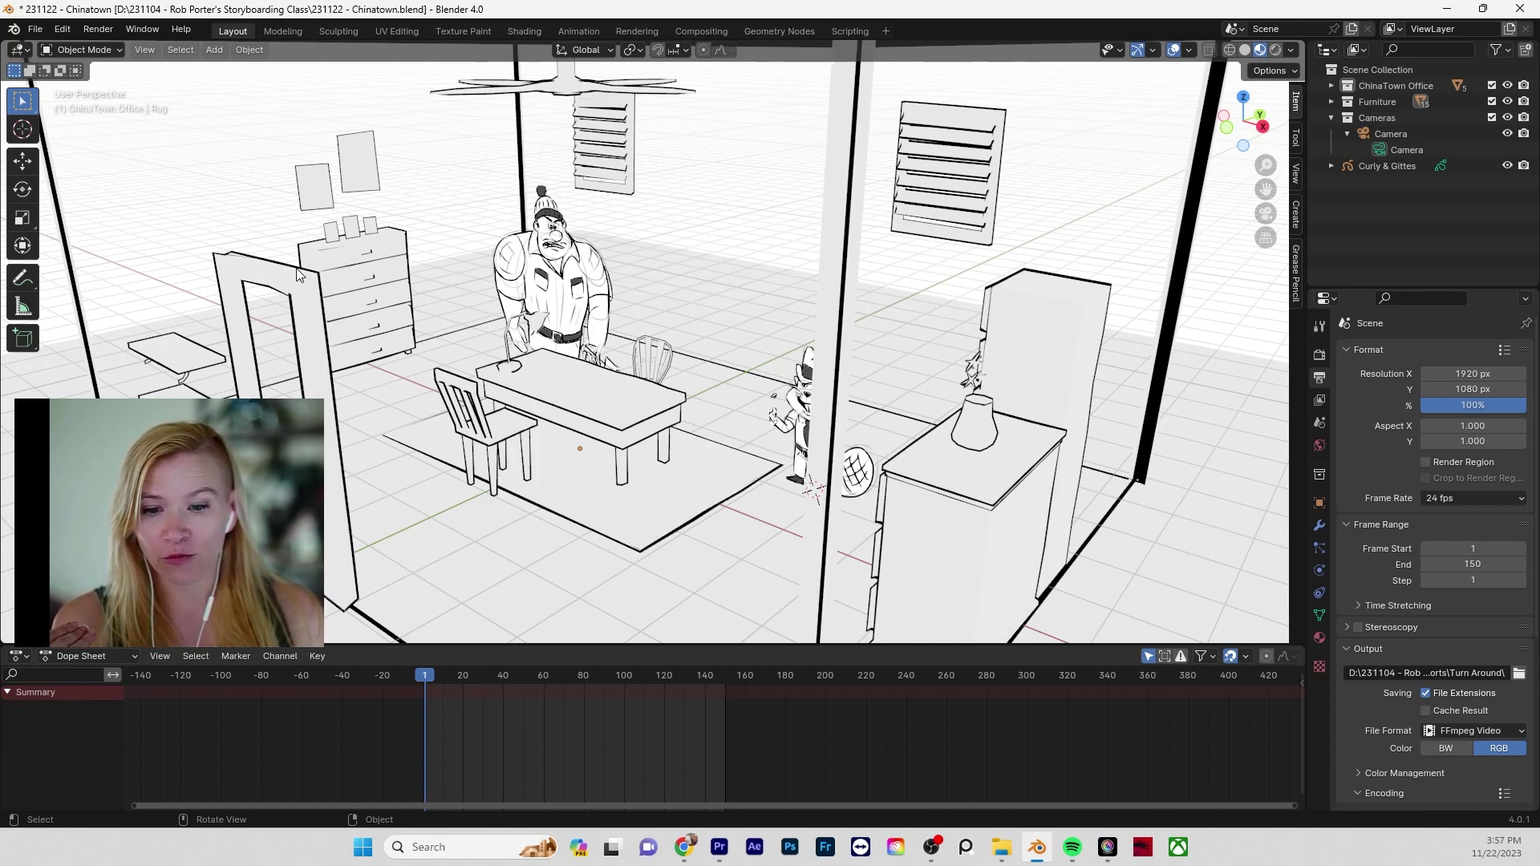
click(25, 54)
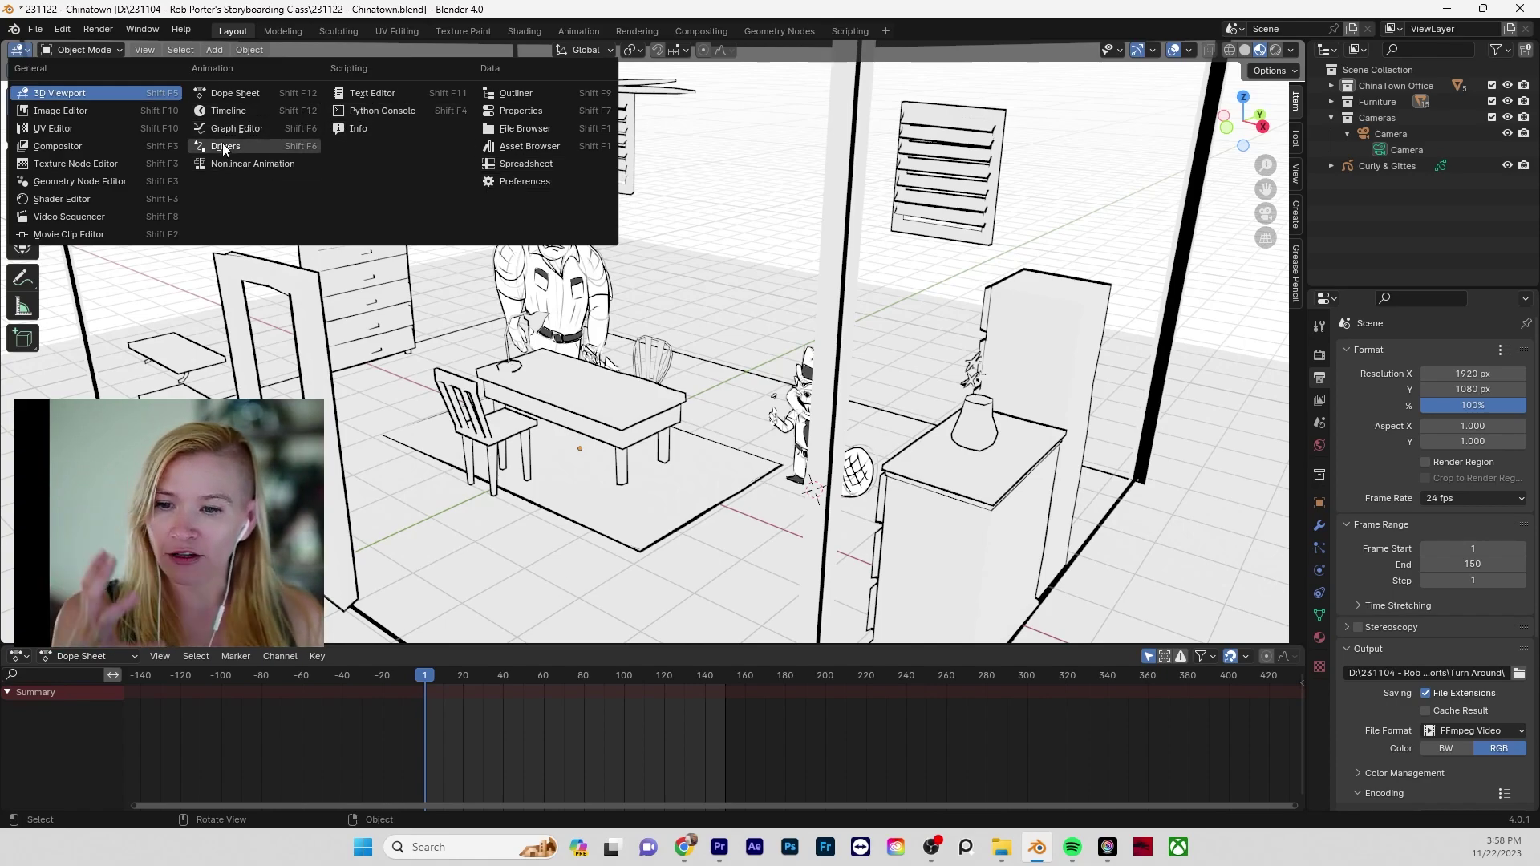
click(103, 93)
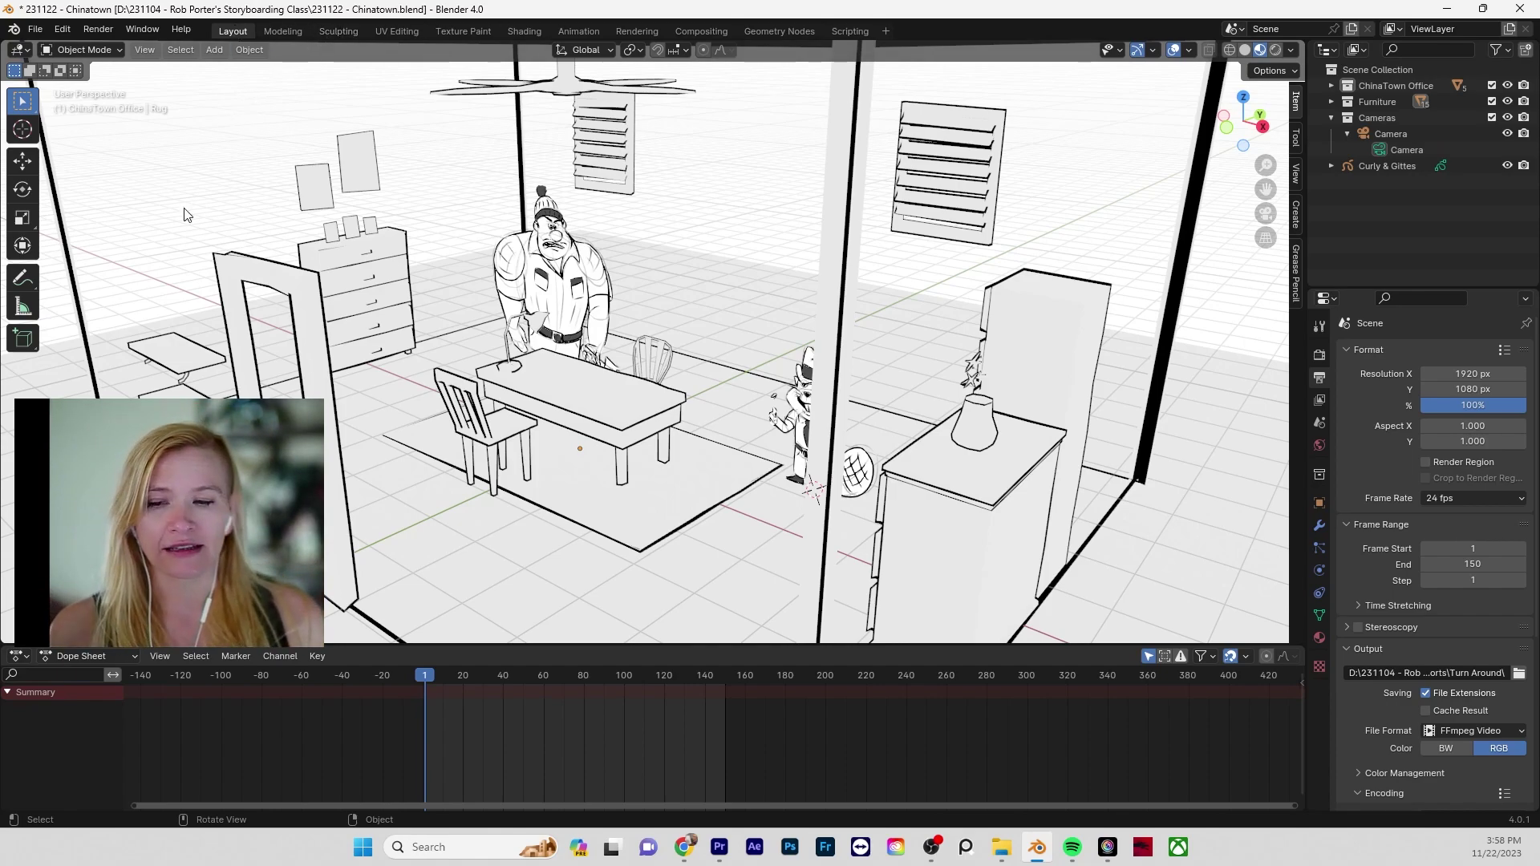
click(83, 49)
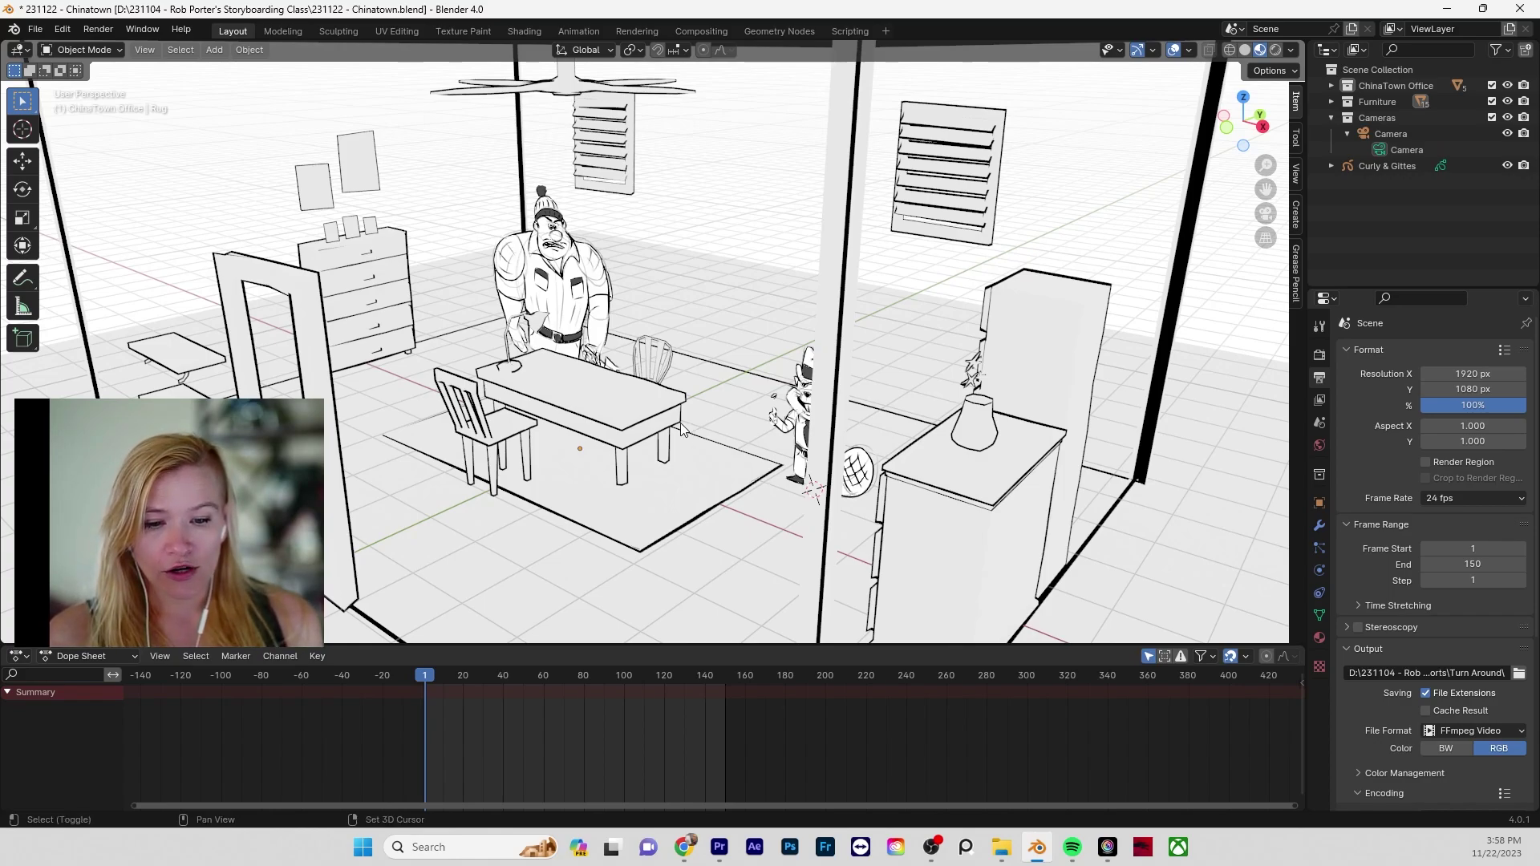
- Place the 3D cursor at several spots around the office, including the tabletop and the floor in front of the chair
mouse_move(680, 421)
middle_down()
mouse_move(696, 427)
mouse_move(667, 397)
mouse_move(754, 384)
mouse_move(680, 396)
middle_up()
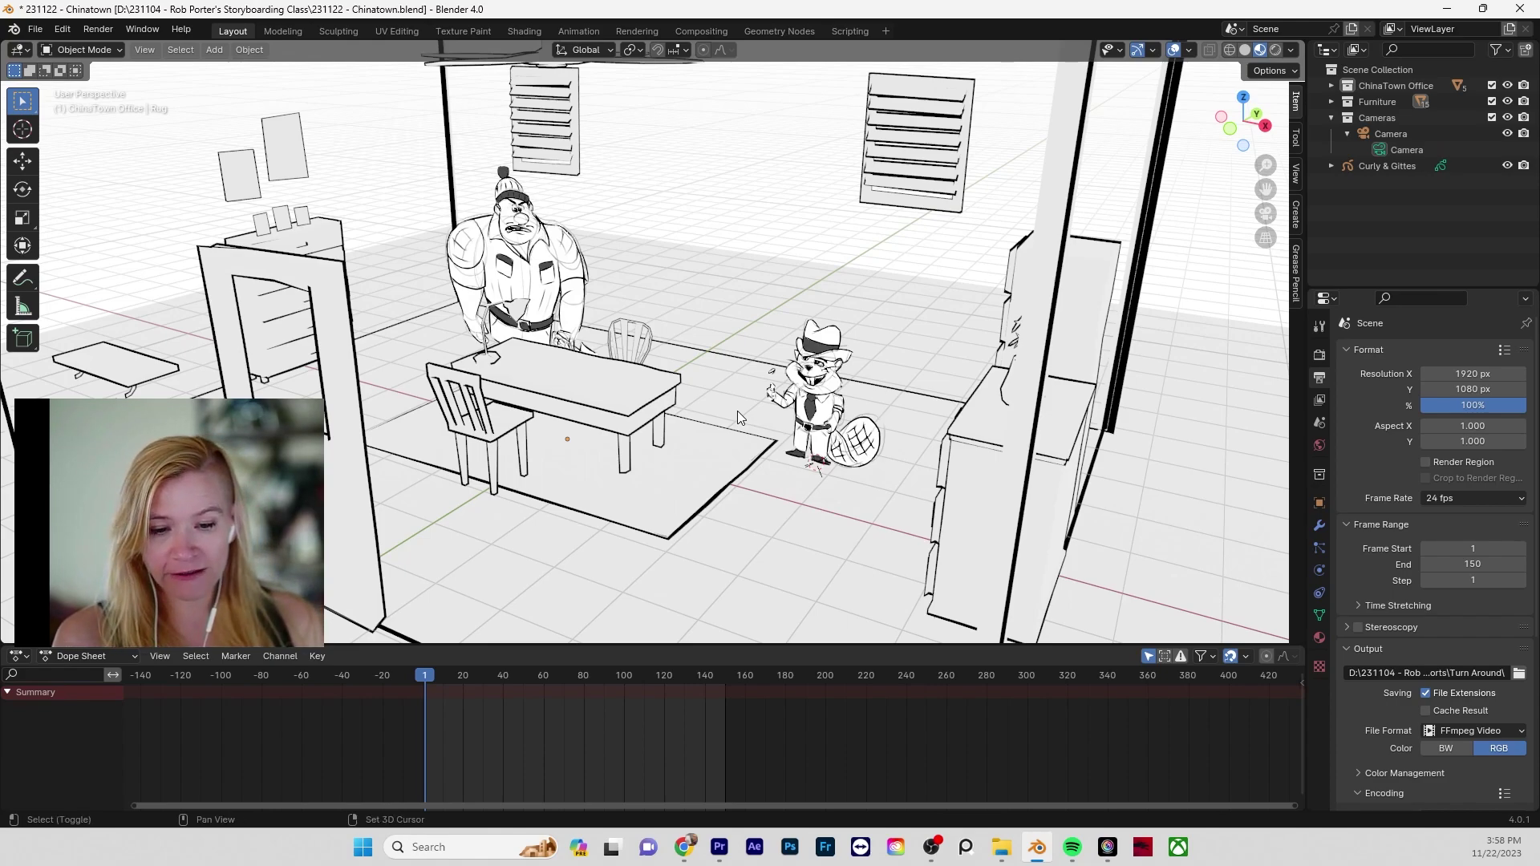
scroll(706, 465, down, 1)
shift+right_click(706, 466)
scroll(614, 390, down, 1)
shift+right_click(614, 390)
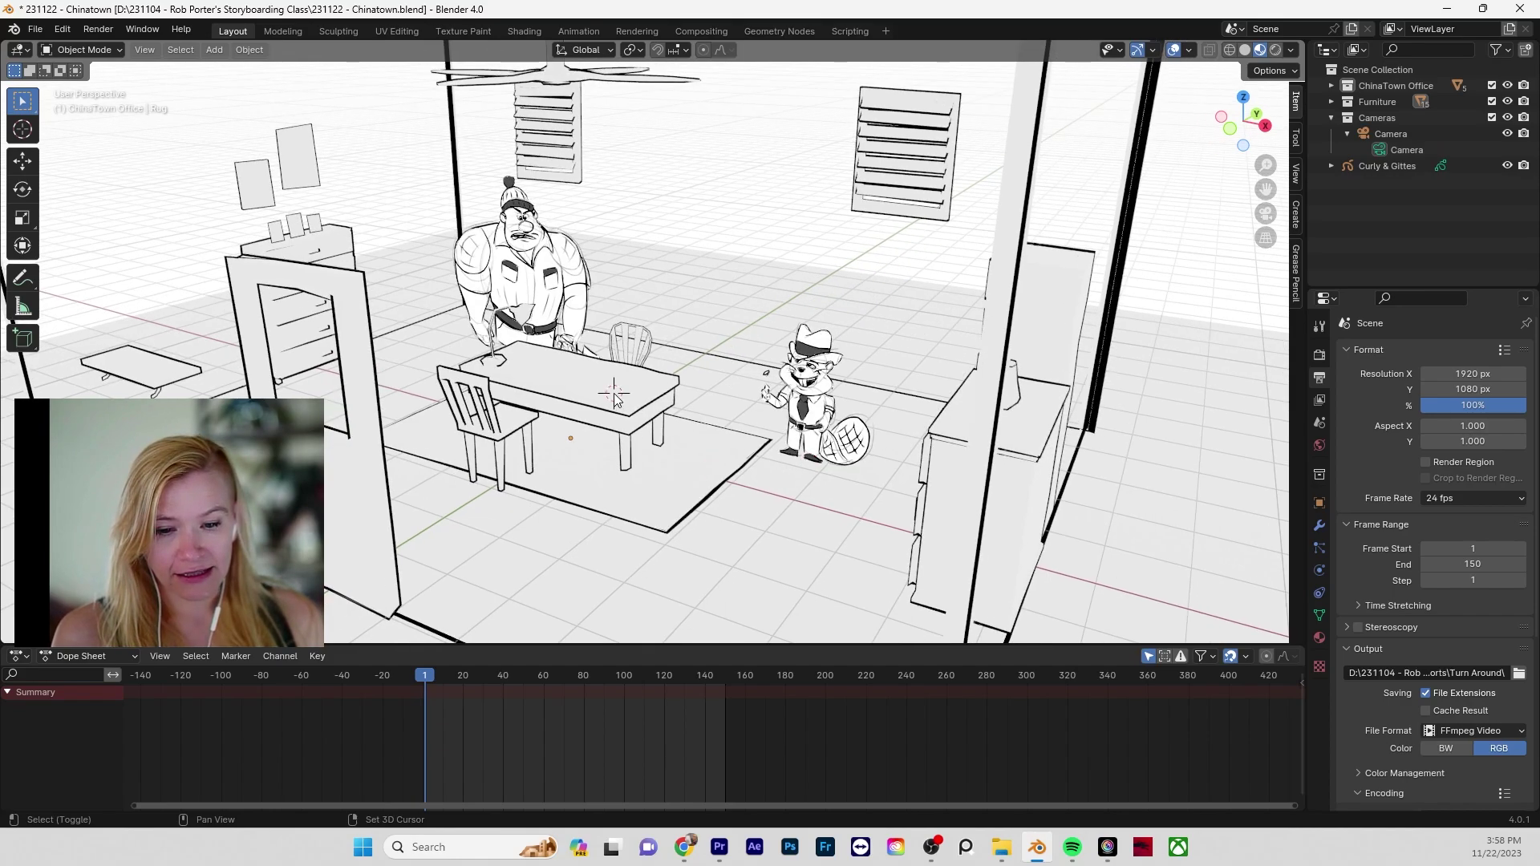
scroll(454, 368, down, 1)
shift+right_click(454, 368)
scroll(437, 481, down, 1)
shift+right_click(450, 510)
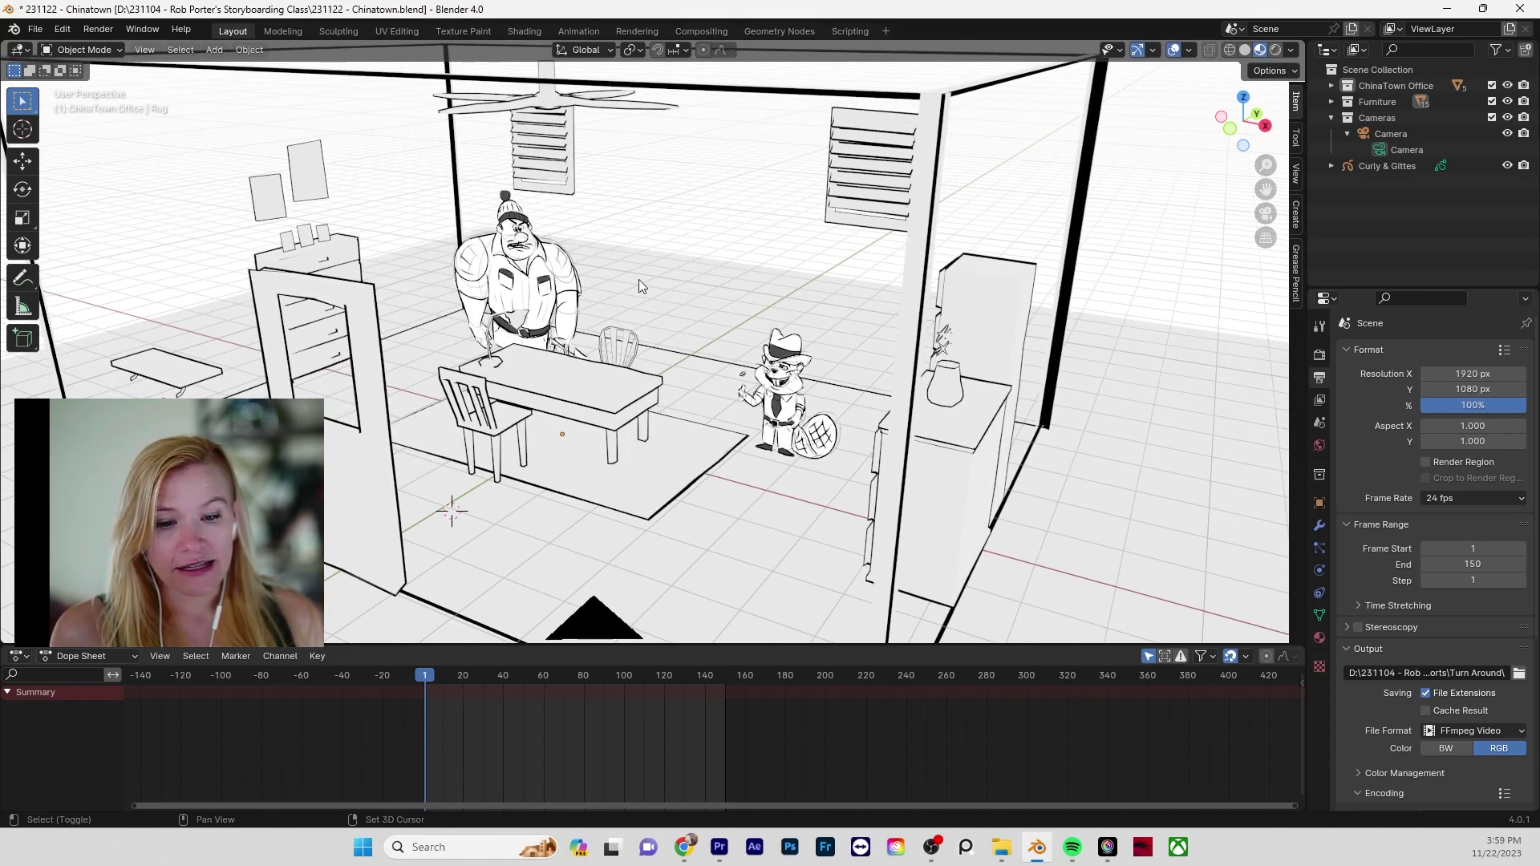
- Move the 3D cursor next to the beaver, onto the floor near the rug's edge, and beside the large man
scroll(663, 311, up, 5)
shift+right_click(662, 308)
scroll(886, 417, down, 3)
scroll(848, 486, down, 1)
shift+right_click(849, 486)
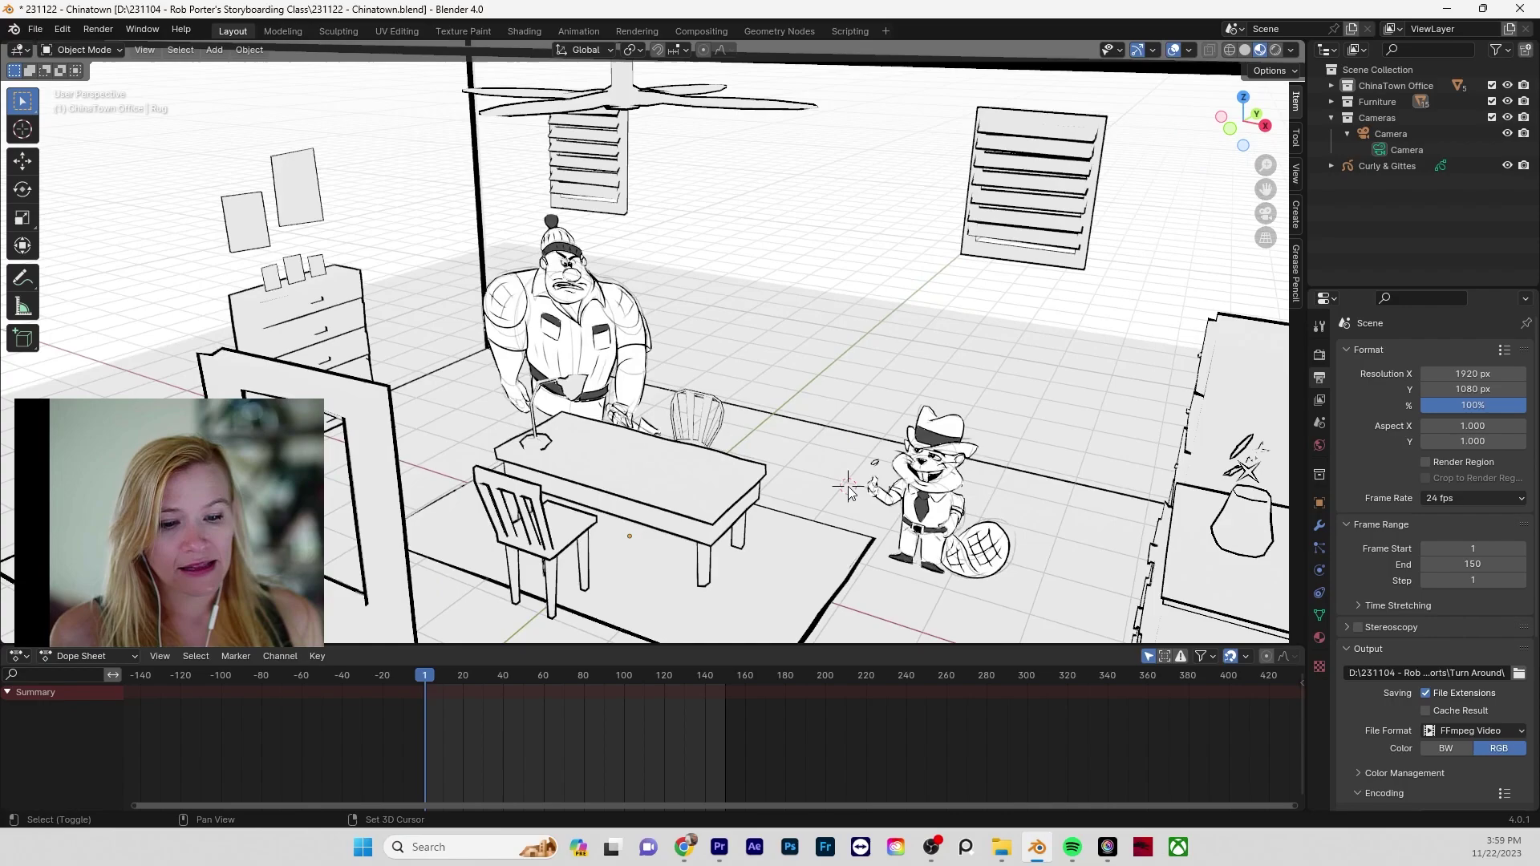
scroll(806, 545, down, 1)
shift+right_click(806, 546)
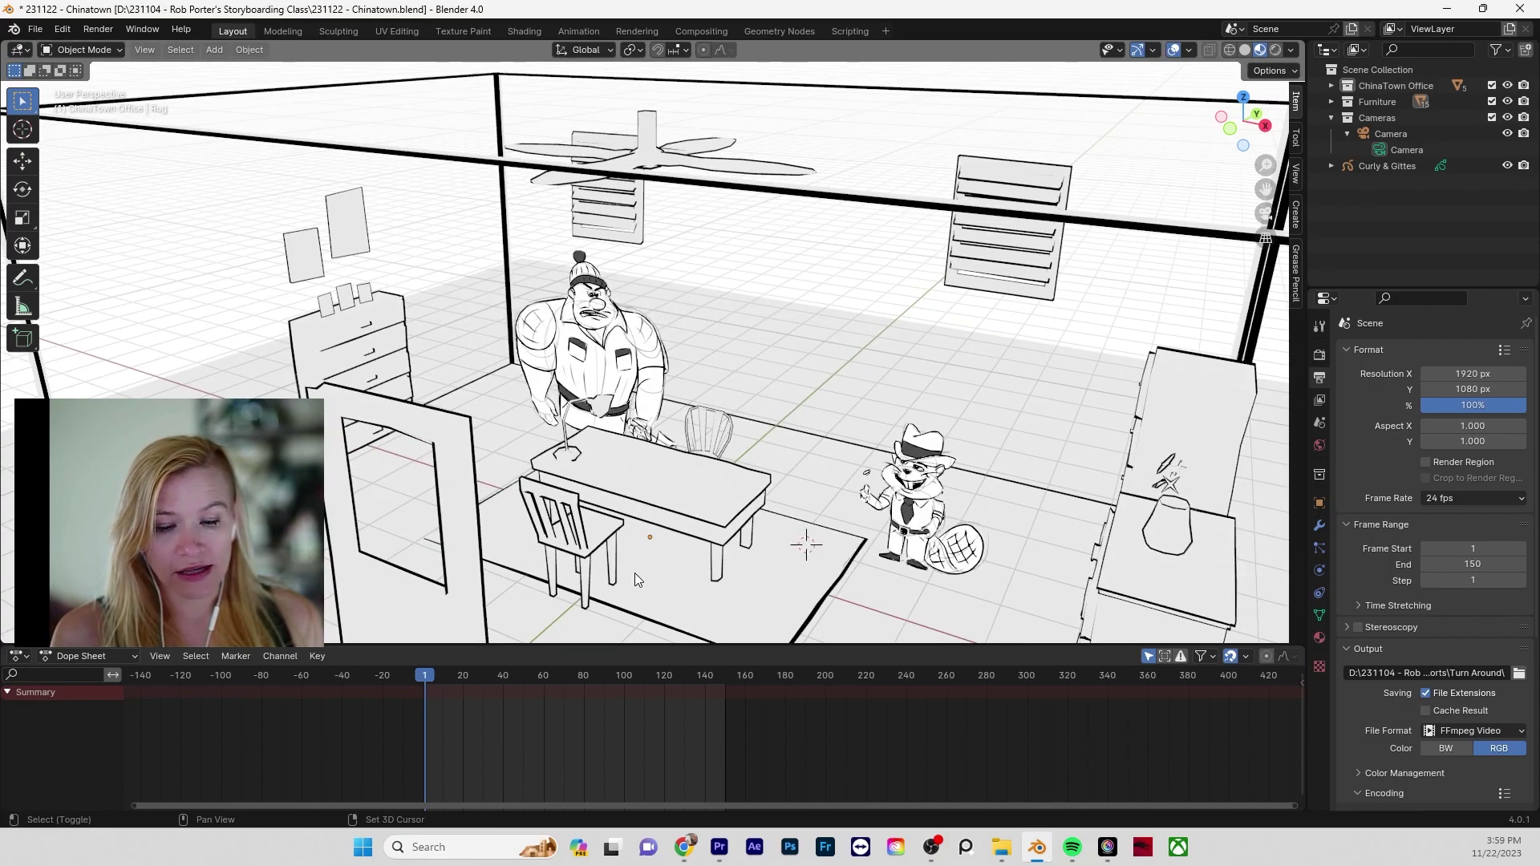
scroll(507, 431, up, 2)
shift+right_click(507, 431)
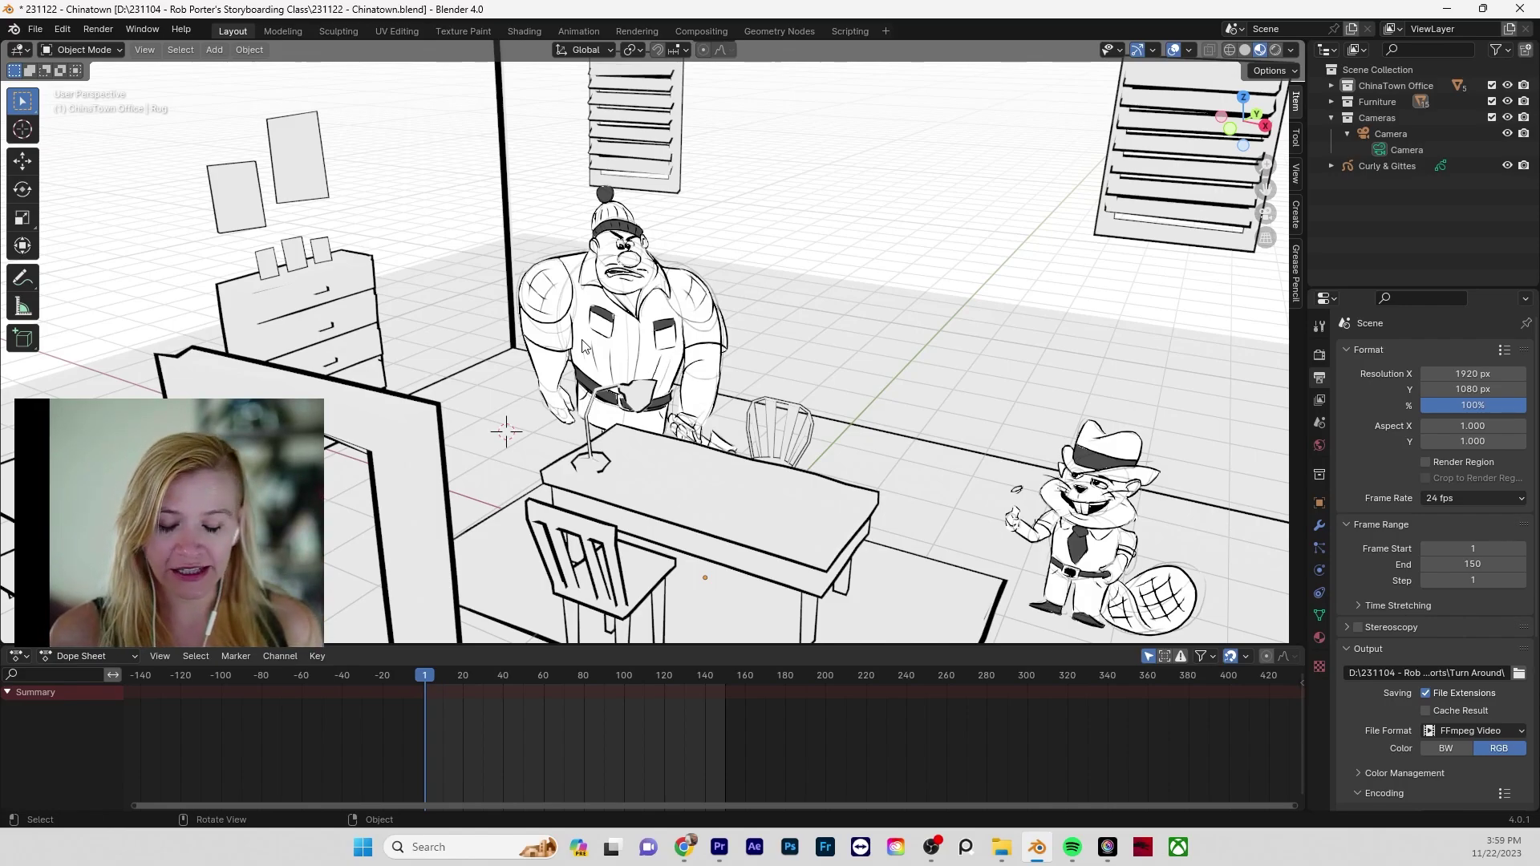
- Examine the desk and both characters from slightly different angles and distances
mouse_move(583, 346)
middle_down()
mouse_move(717, 350)
mouse_move(588, 342)
middle_up()
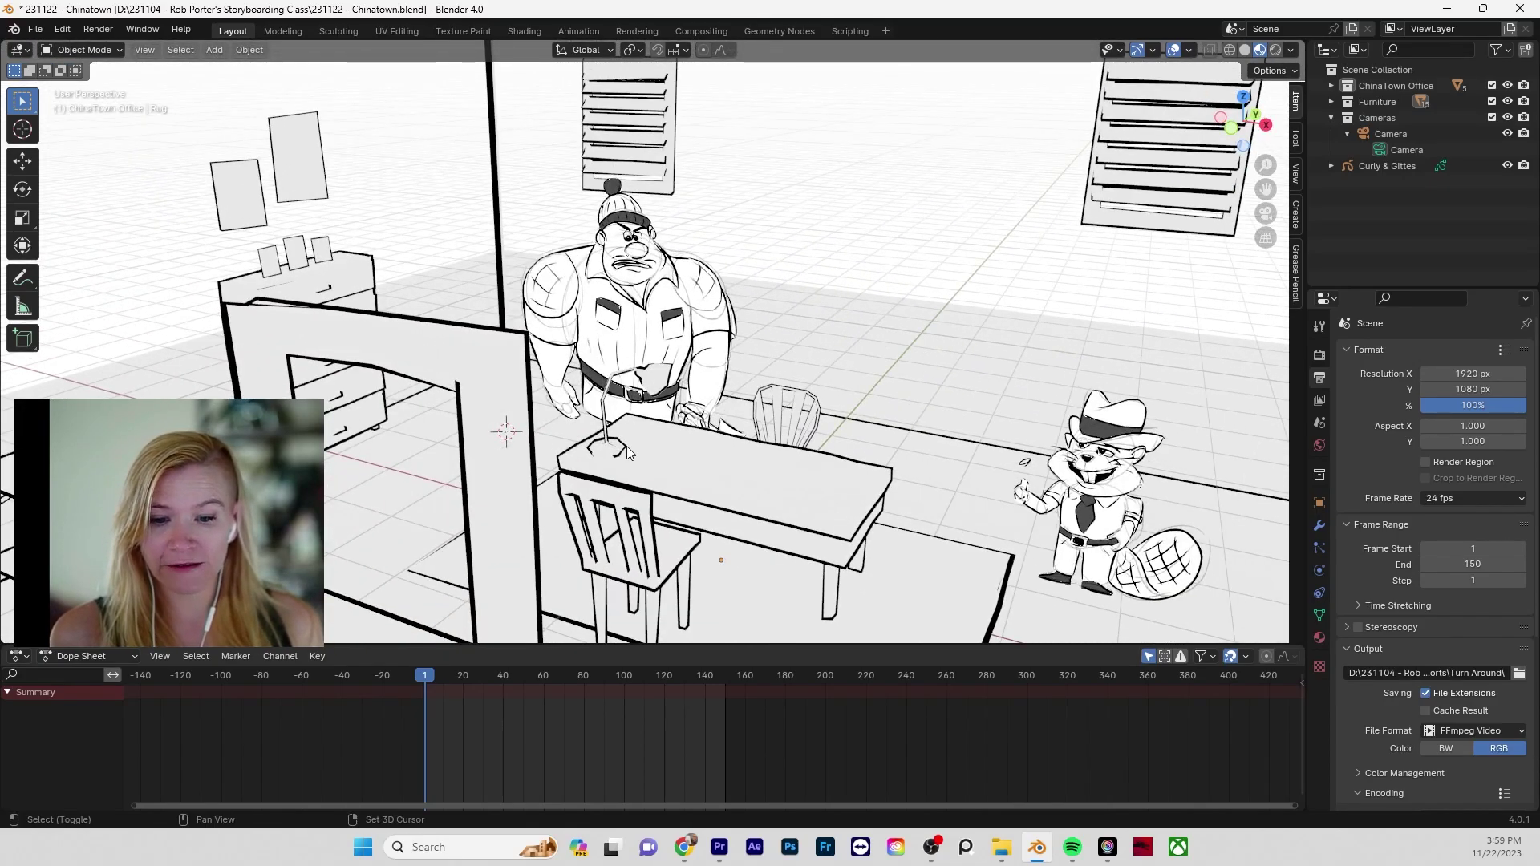
middle_drag(553, 441, 492, 415)
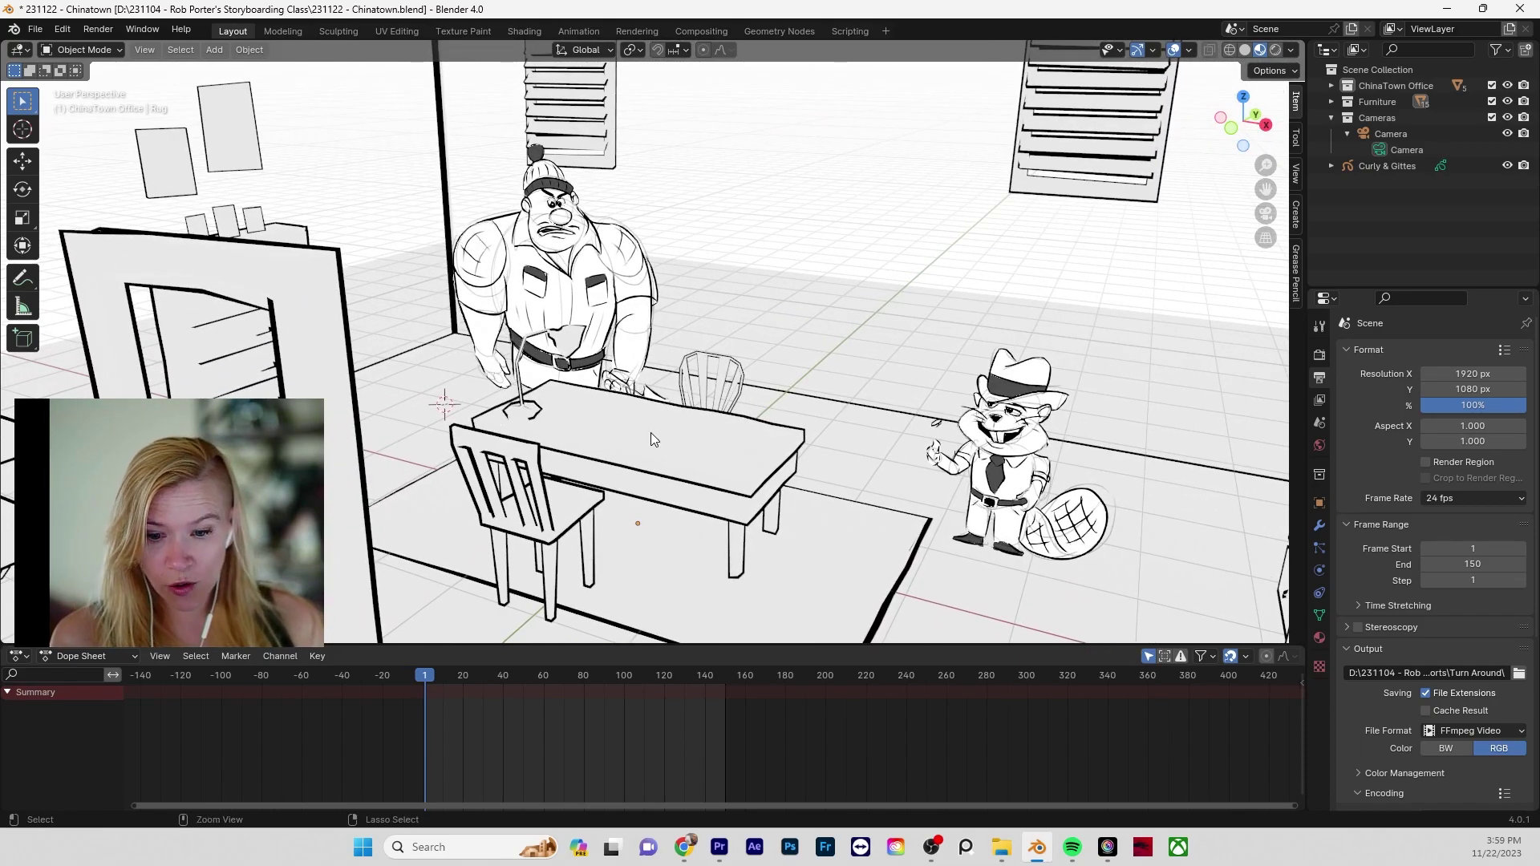
mouse_move(572, 403)
ctrl+middle_down()
mouse_move(548, 320)
mouse_move(550, 411)
ctrl+middle_up()
scroll(550, 410, up, 4)
scroll(550, 410, down, 6)
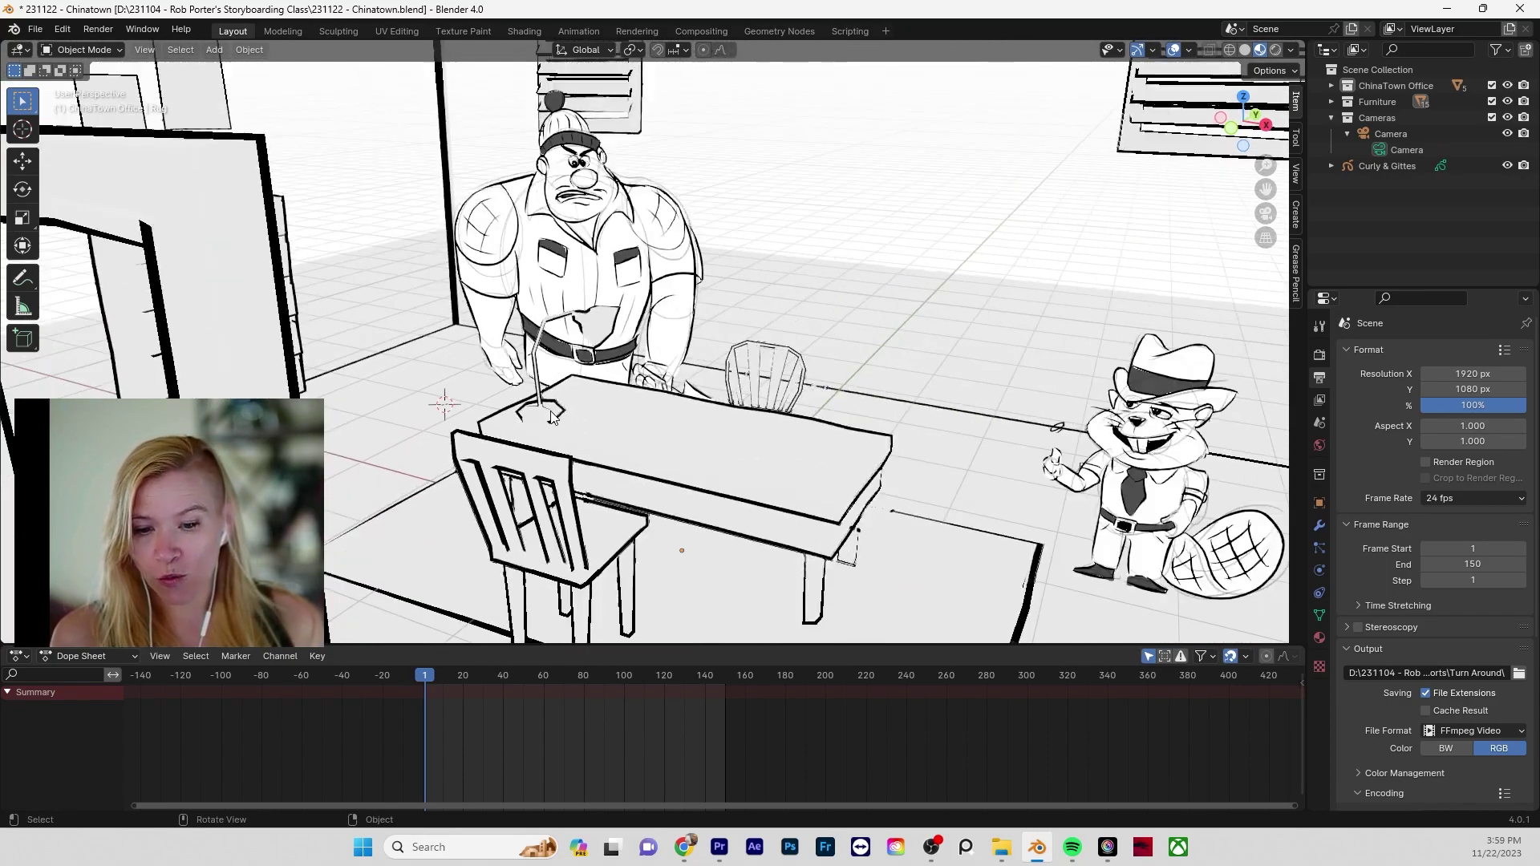
scroll(550, 411, up, 3)
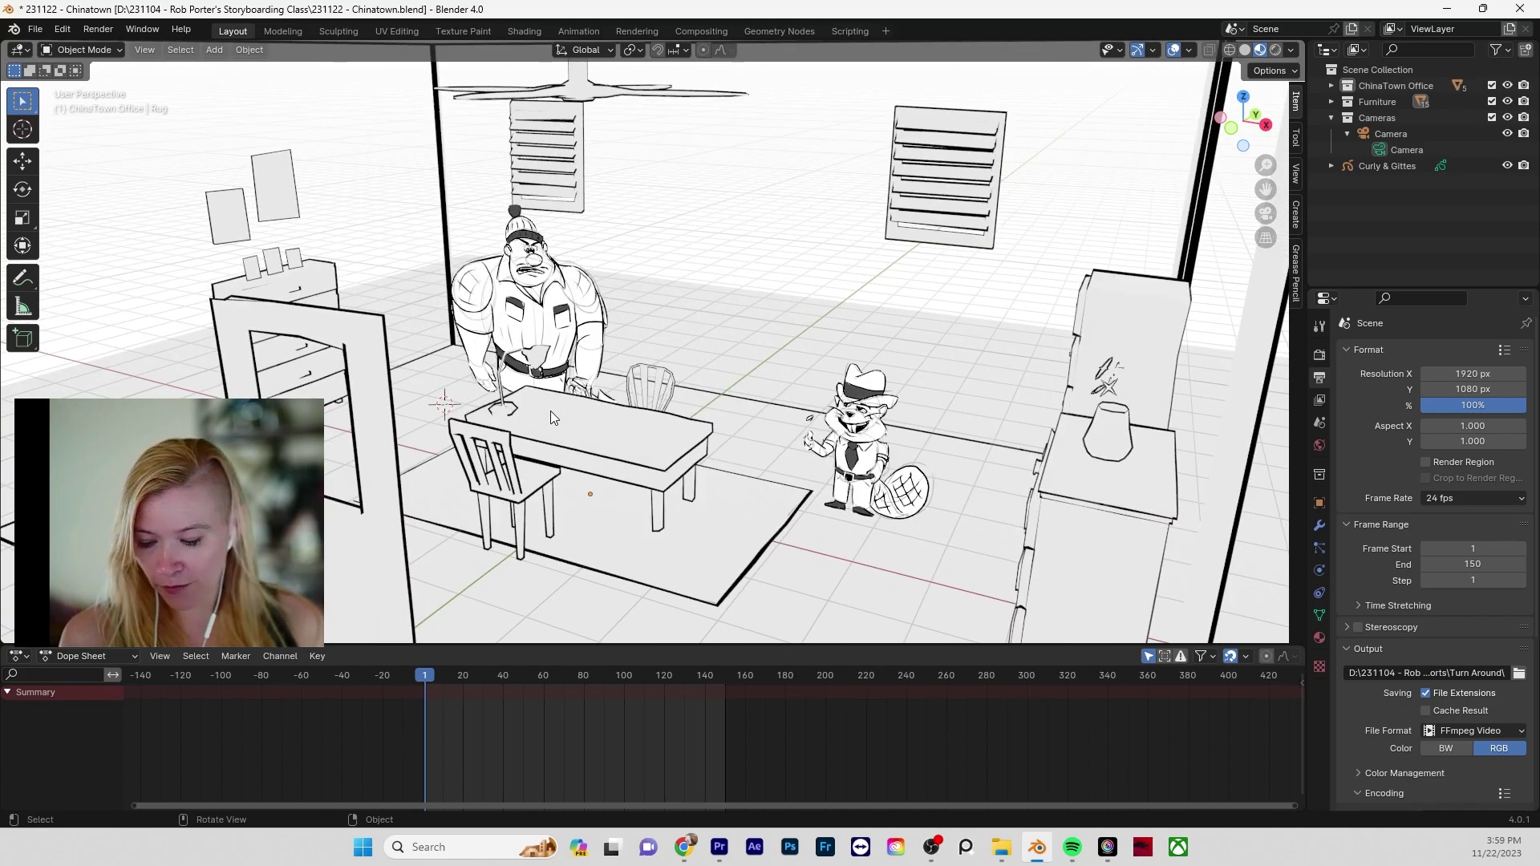
- Place the 3D cursor on the rug and on the chest of drawers, and inspect the drawers up close
scroll(626, 420, down, 3)
shift+right_click(627, 419)
shift+right_click(726, 493)
scroll(727, 493, down, 1)
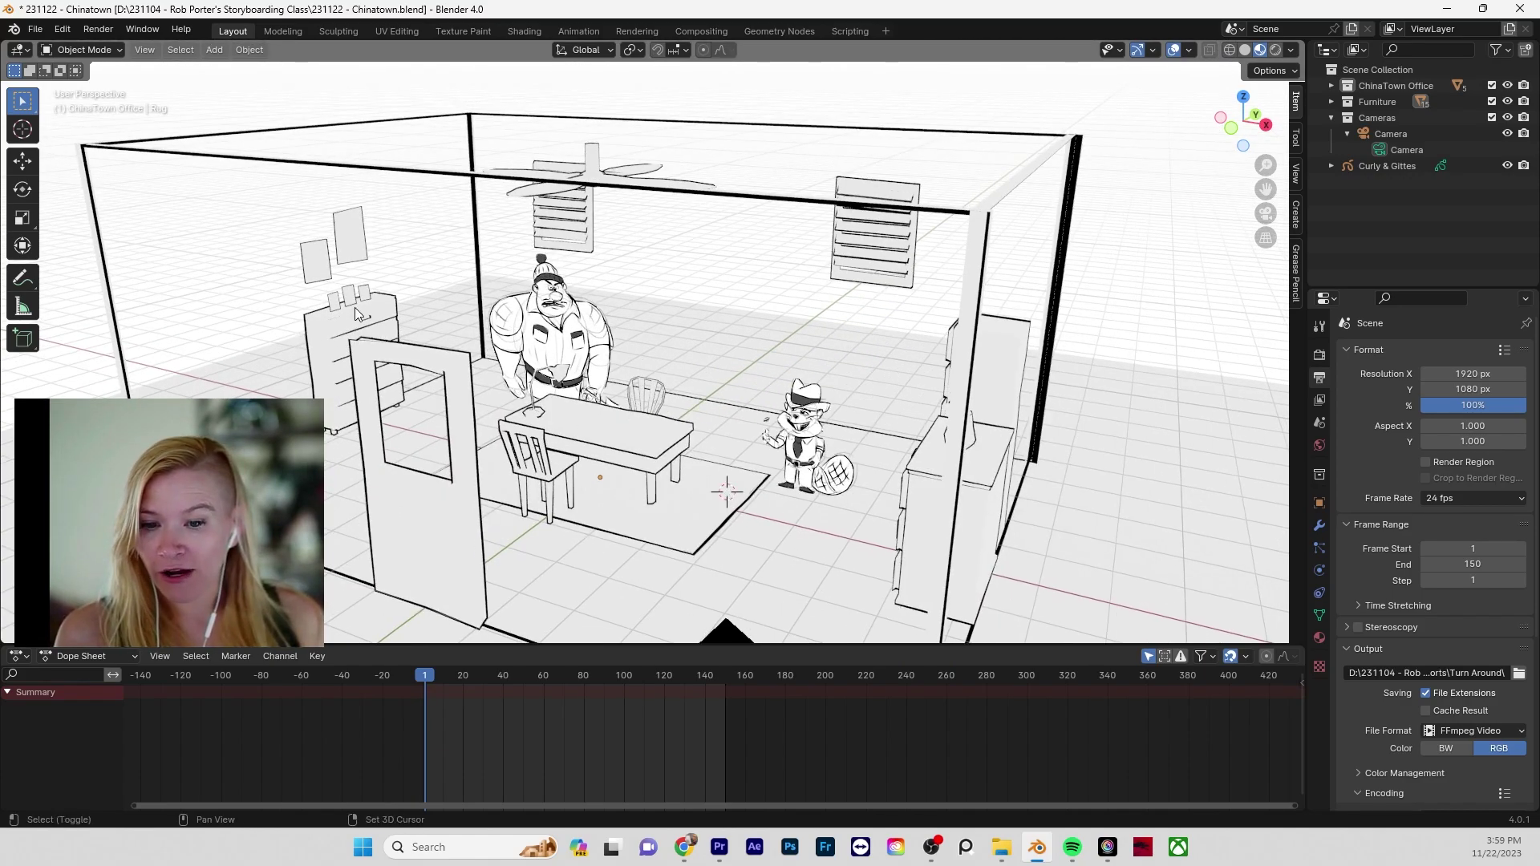
scroll(354, 312, up, 1)
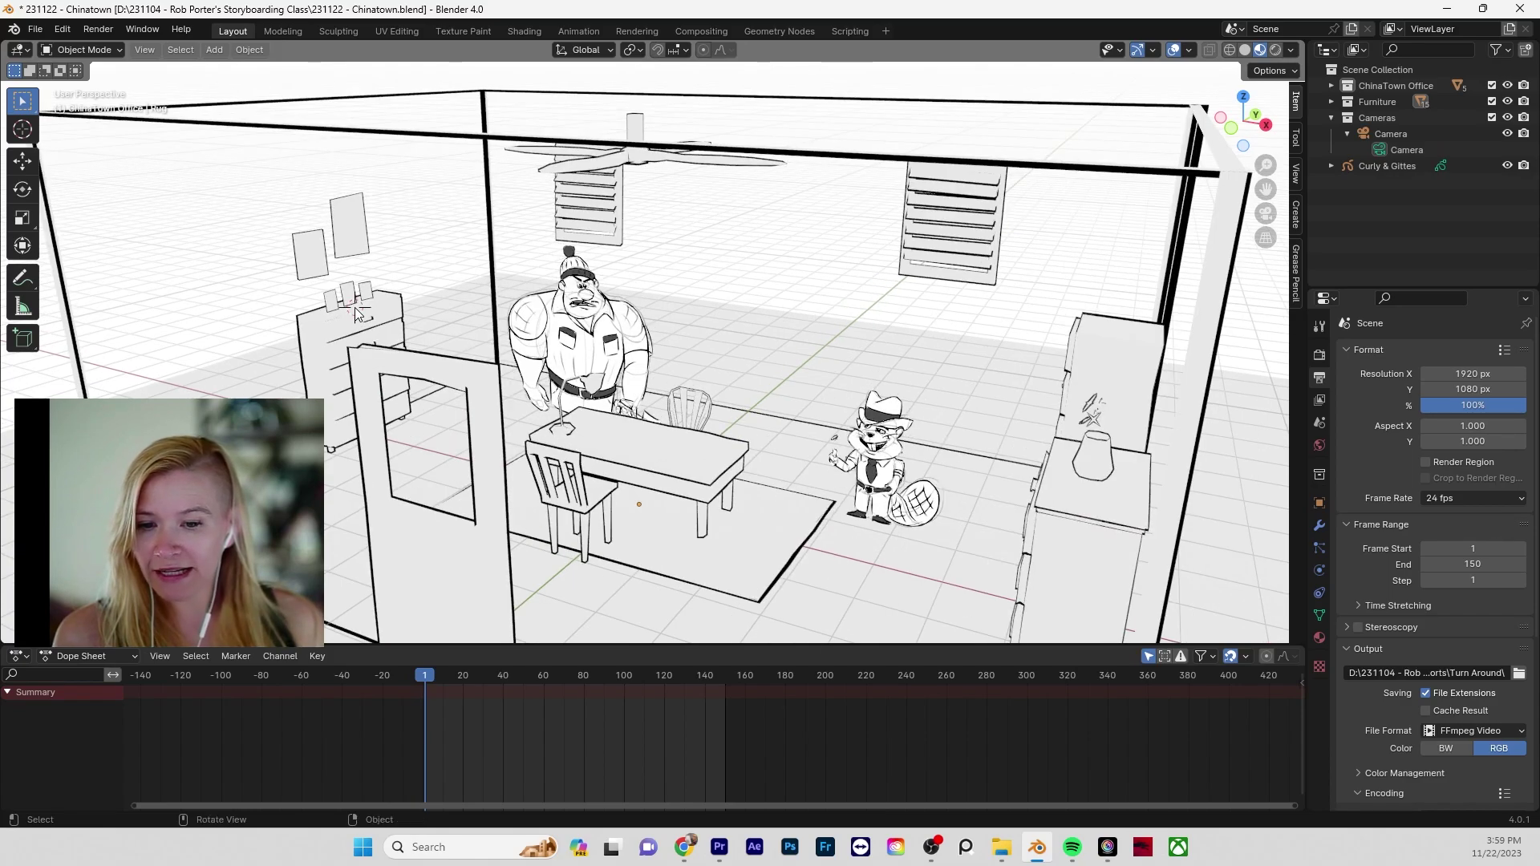
scroll(355, 312, up, 8)
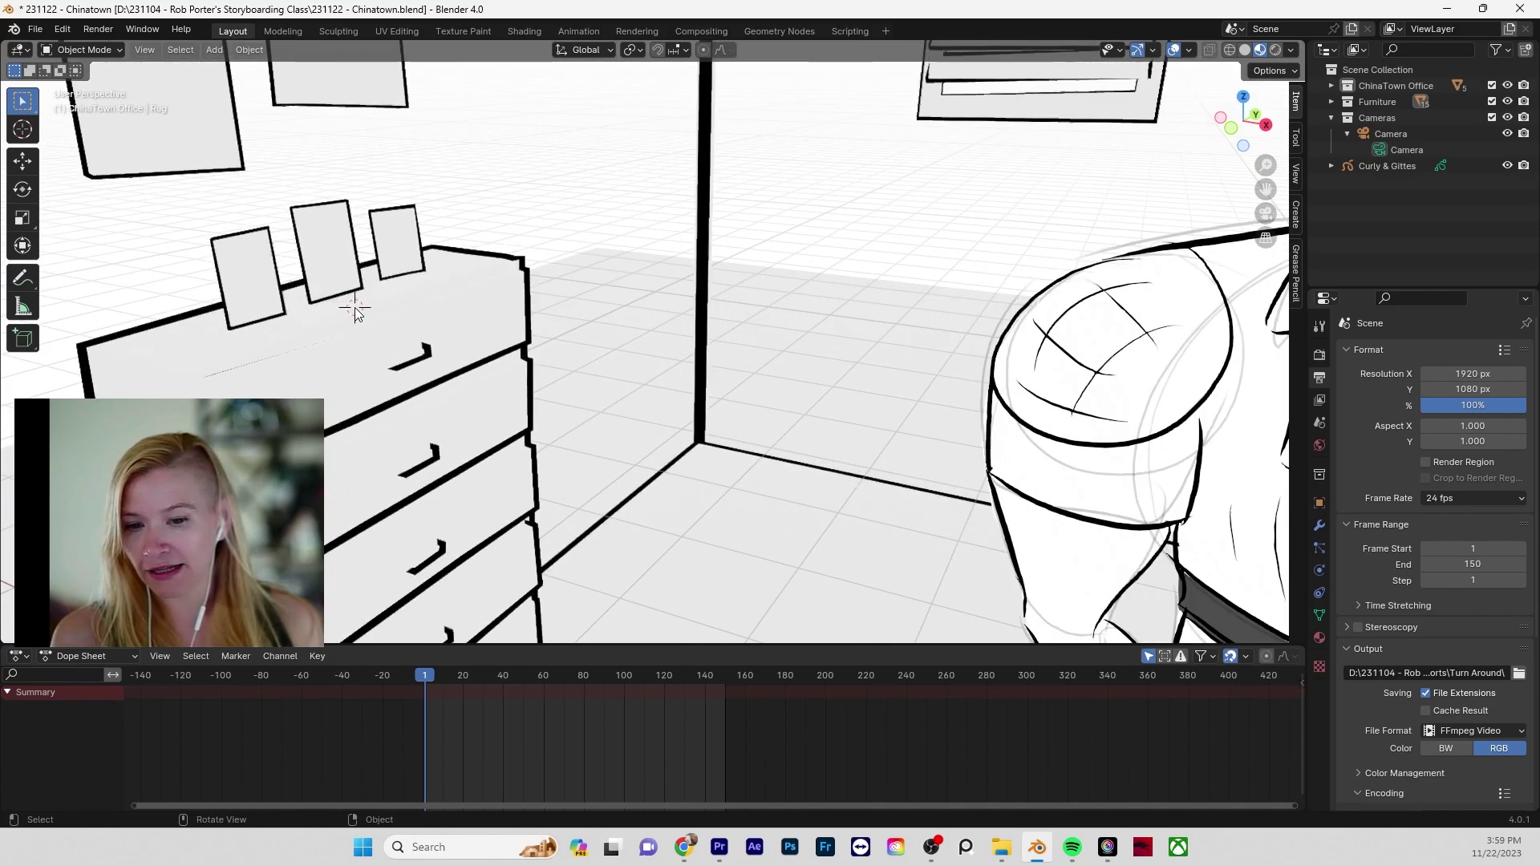
middle_drag(354, 308, 714, 329)
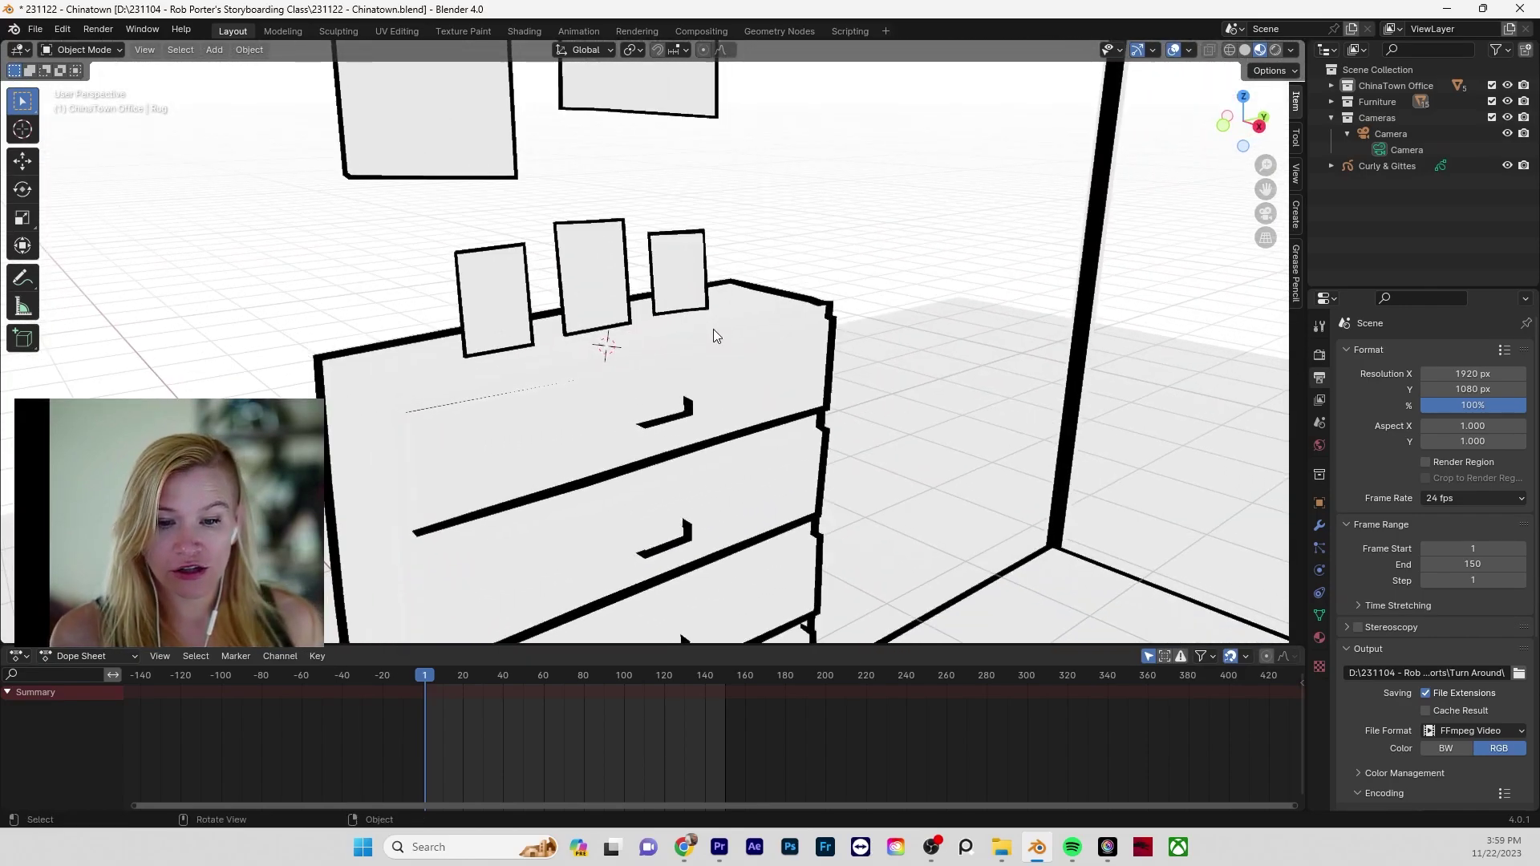
shift+middle_drag(973, 512, 643, 436)
scroll(643, 436, down, 4)
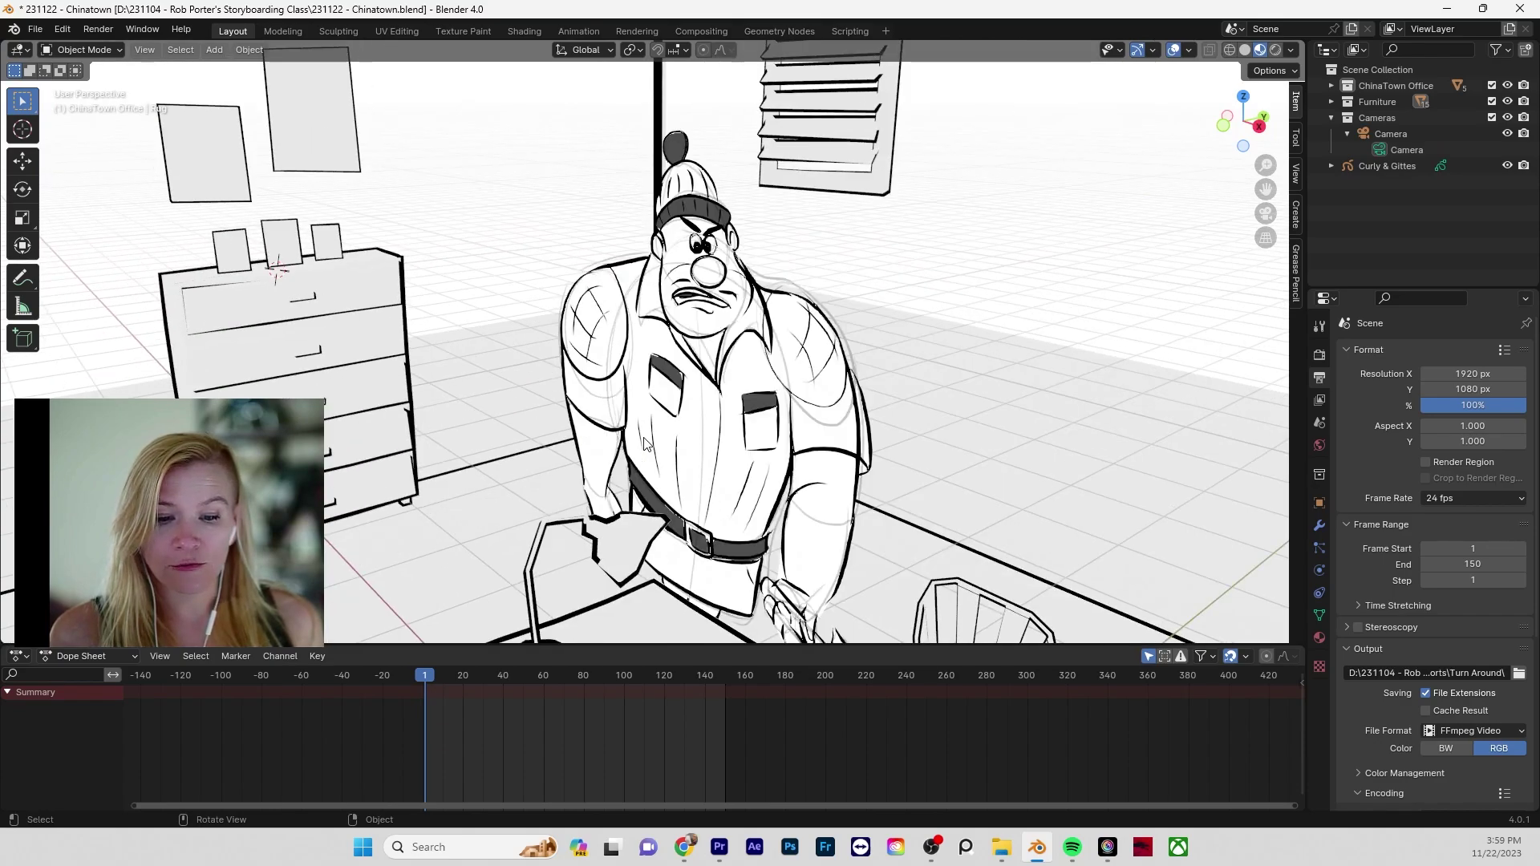
- Place the 3D cursor on the tabletop and frame the desk with both characters
shift+middle_drag(528, 491, 559, 331)
scroll(547, 383, down, 3)
middle_drag(547, 383, 598, 398)
shift+right_click(861, 351)
shift+middle_drag(1046, 378, 738, 393)
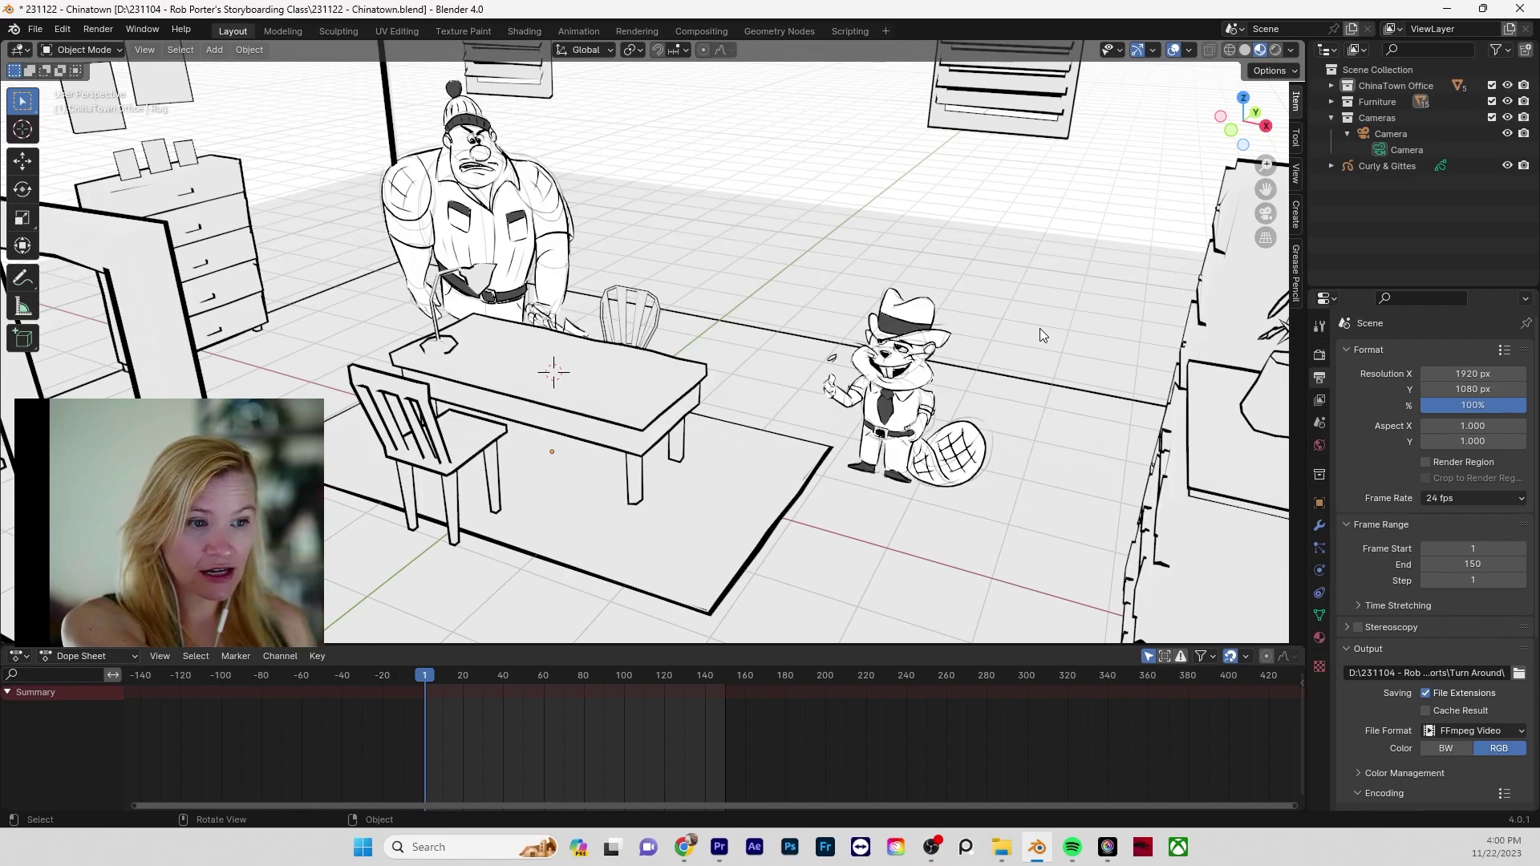
middle_drag(804, 326, 836, 382)
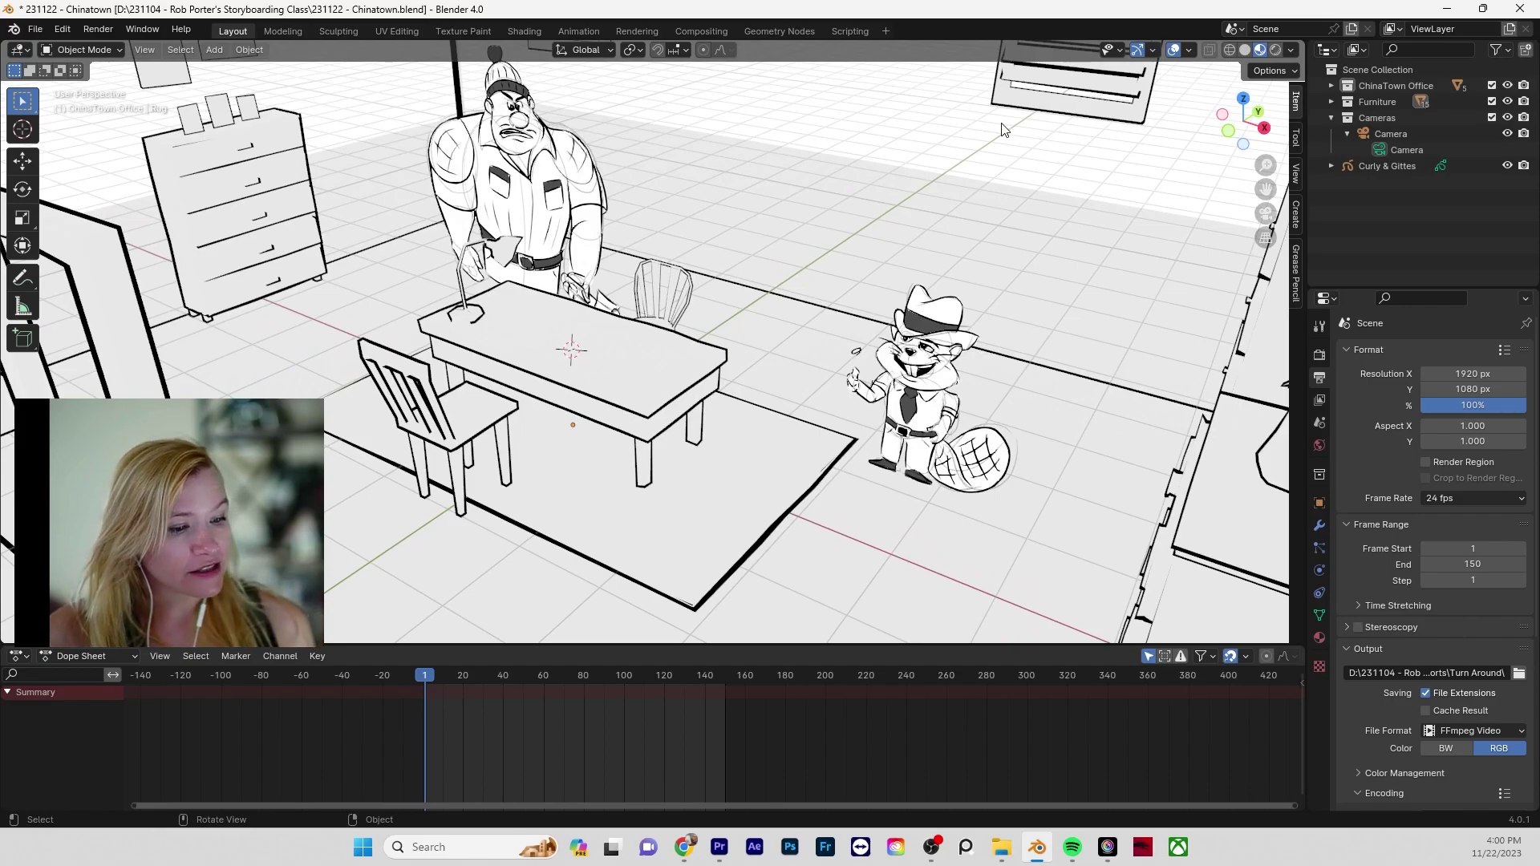
- Show the rug's object transform properties and its mesh data properties
click(1319, 505)
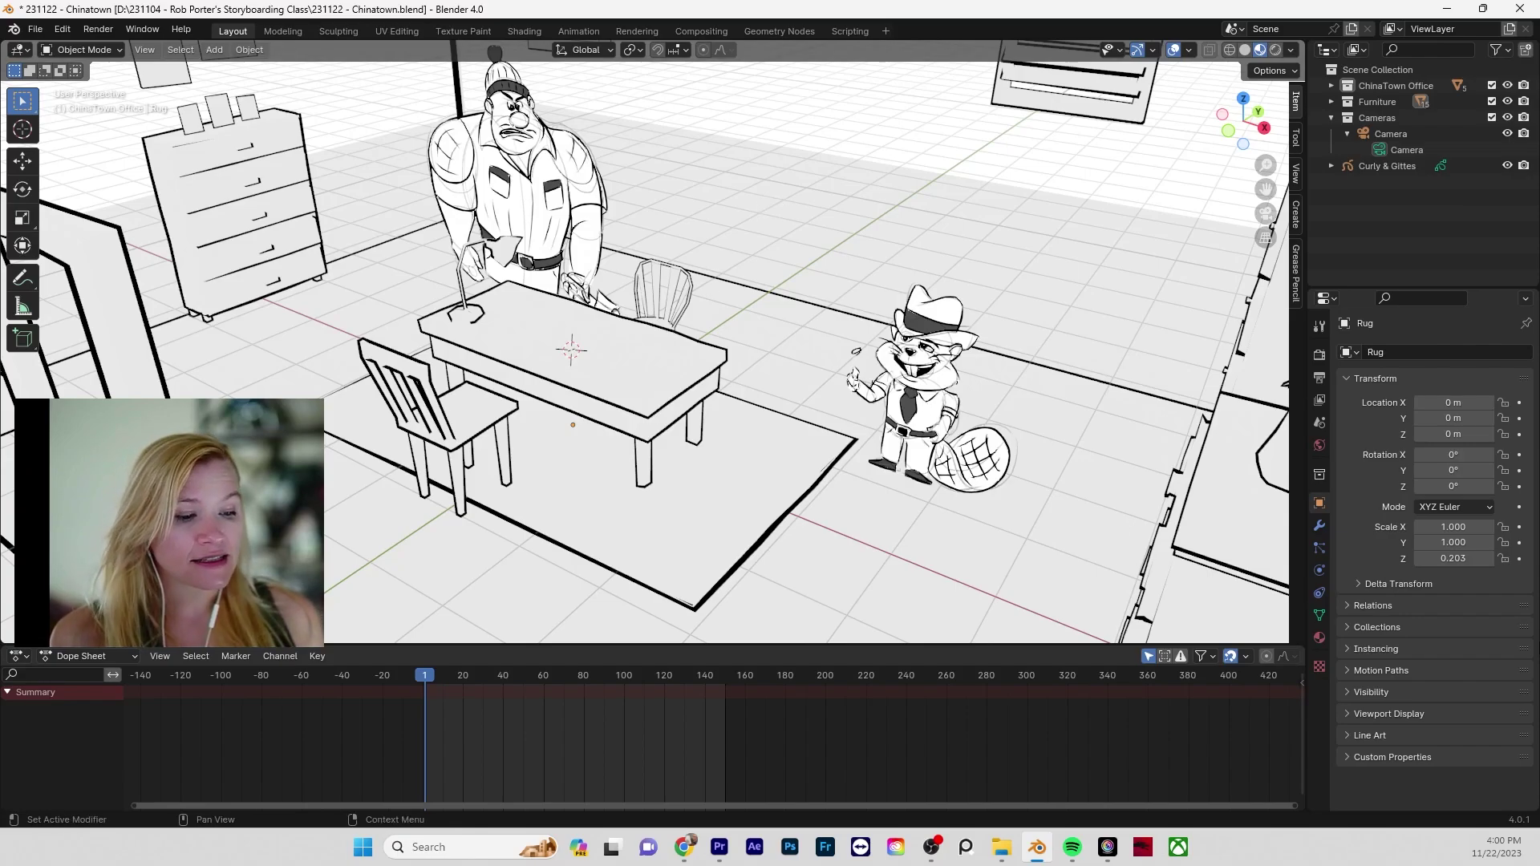
click(1320, 608)
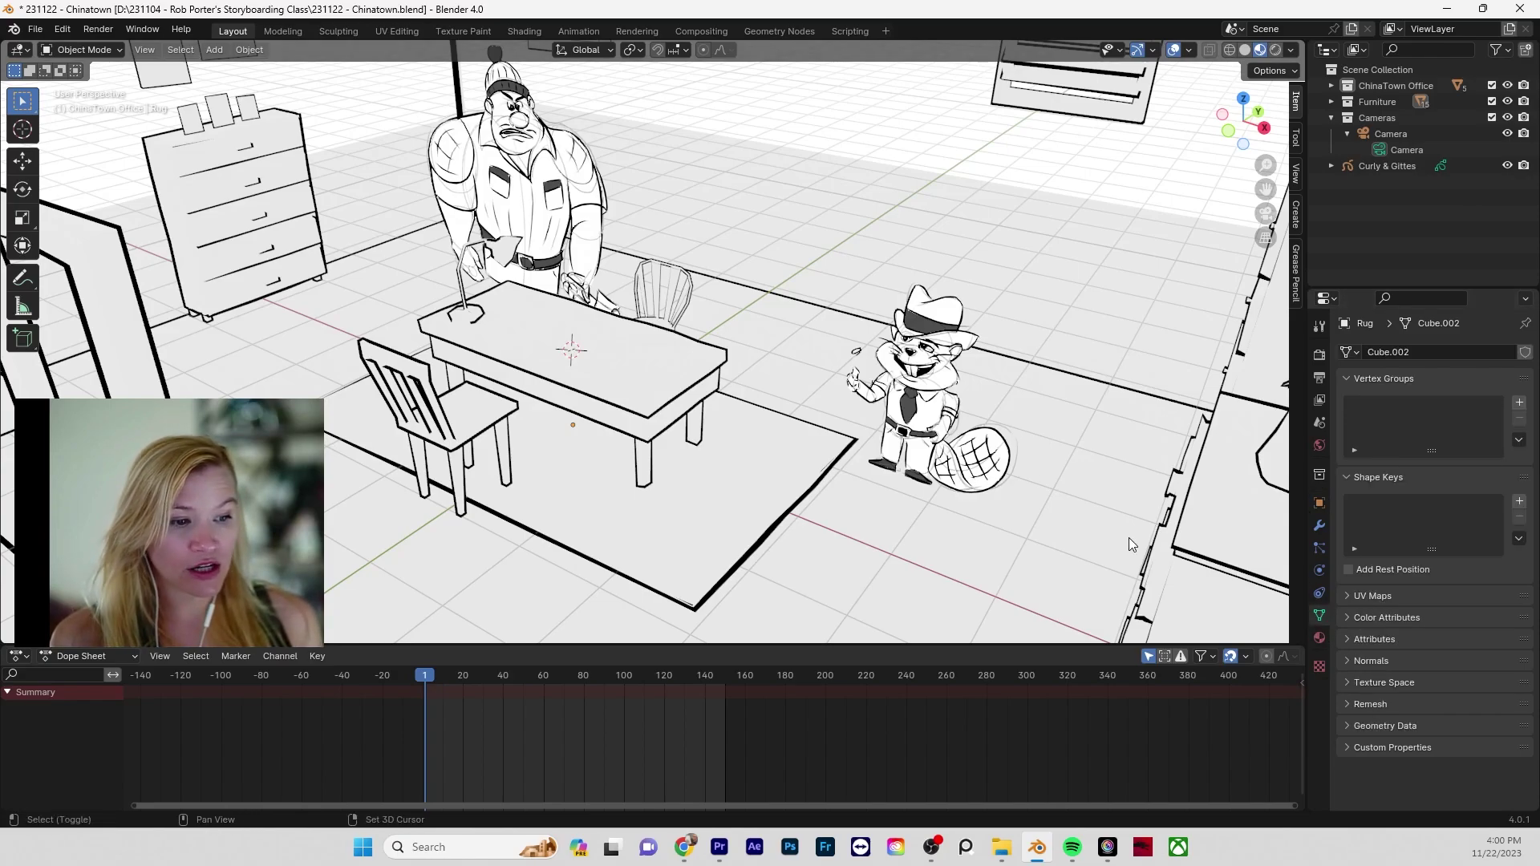
middle_drag(1129, 537, 1084, 513)
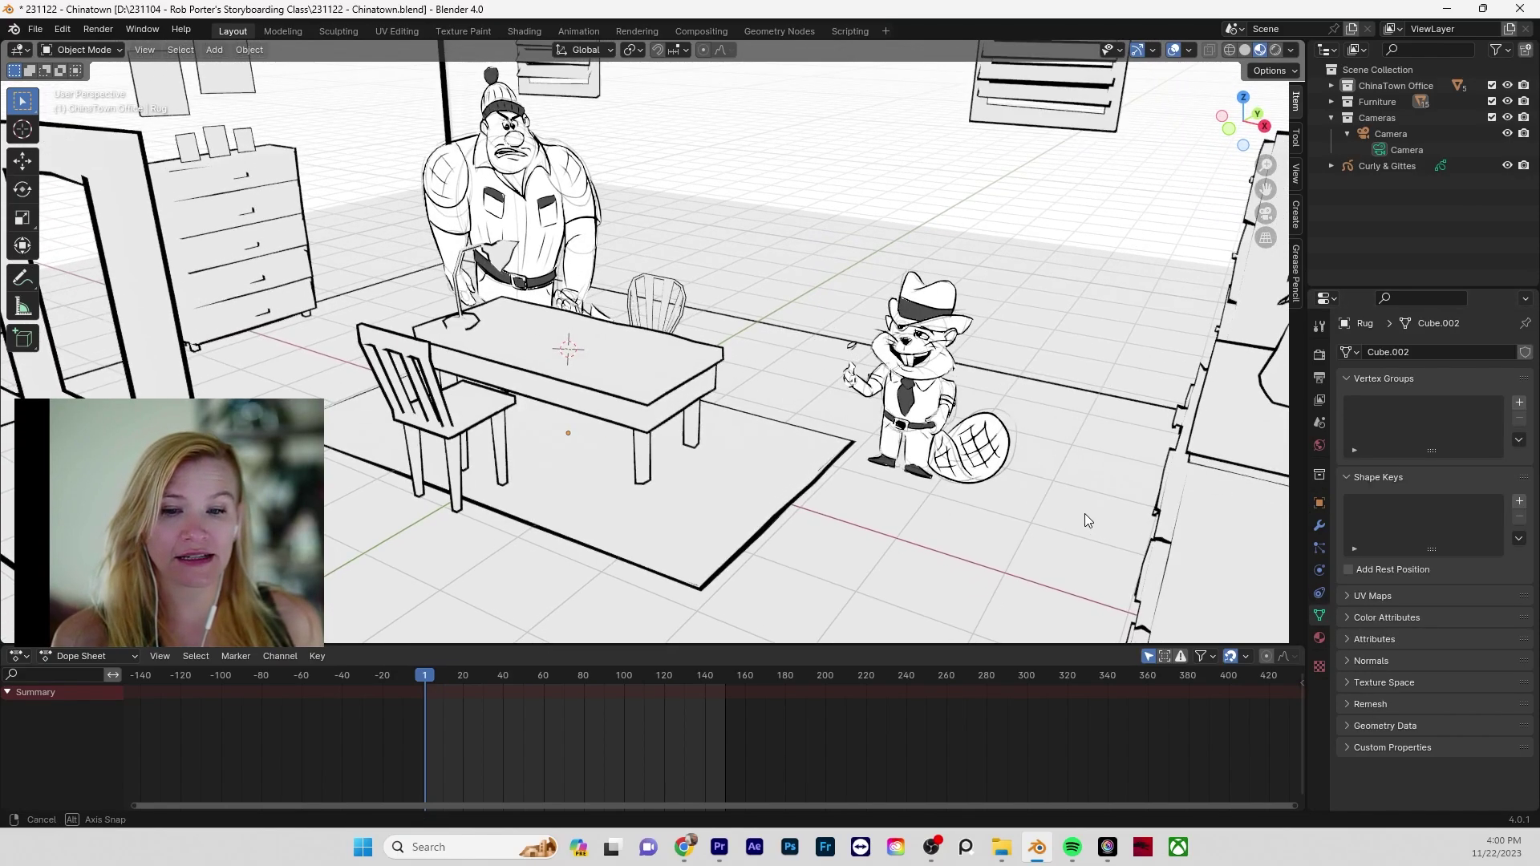
- Select the Curly & Gittes grease pencil drawing and review its available interaction modes, staying in Object Mode
click(529, 168)
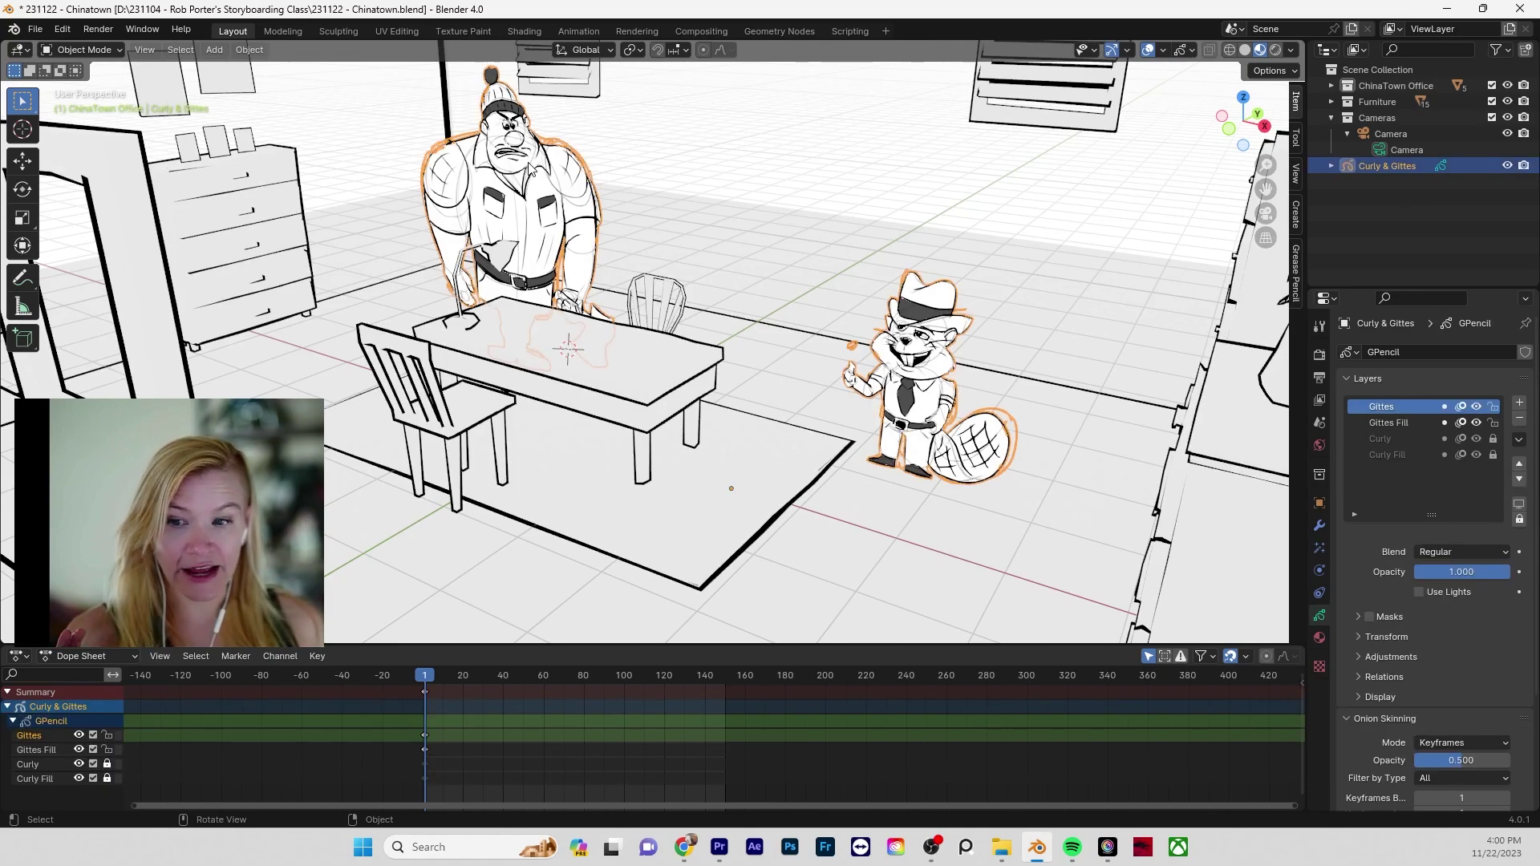
click(88, 50)
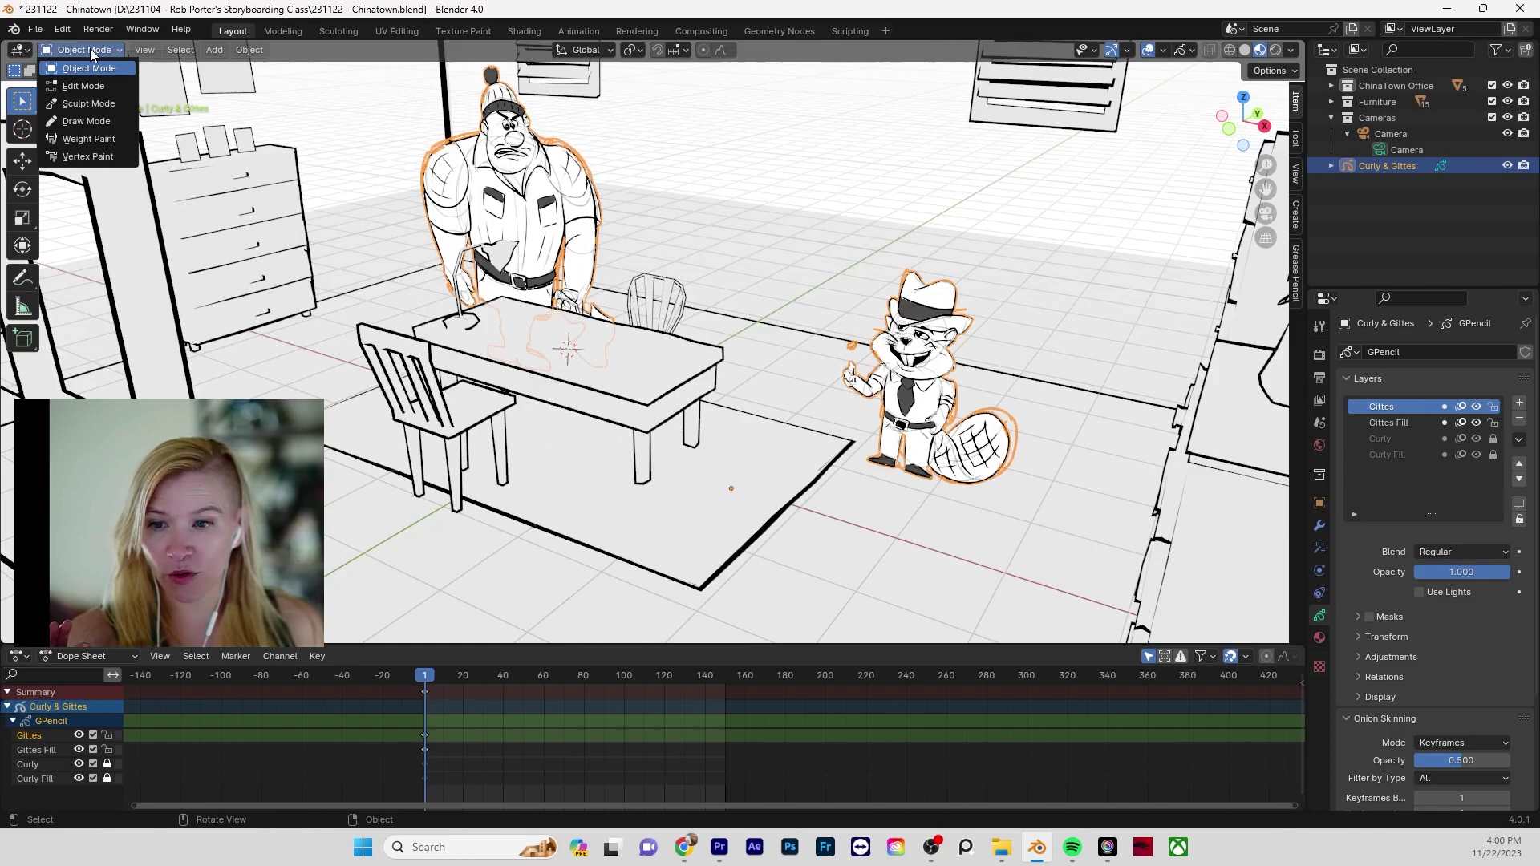
click(90, 52)
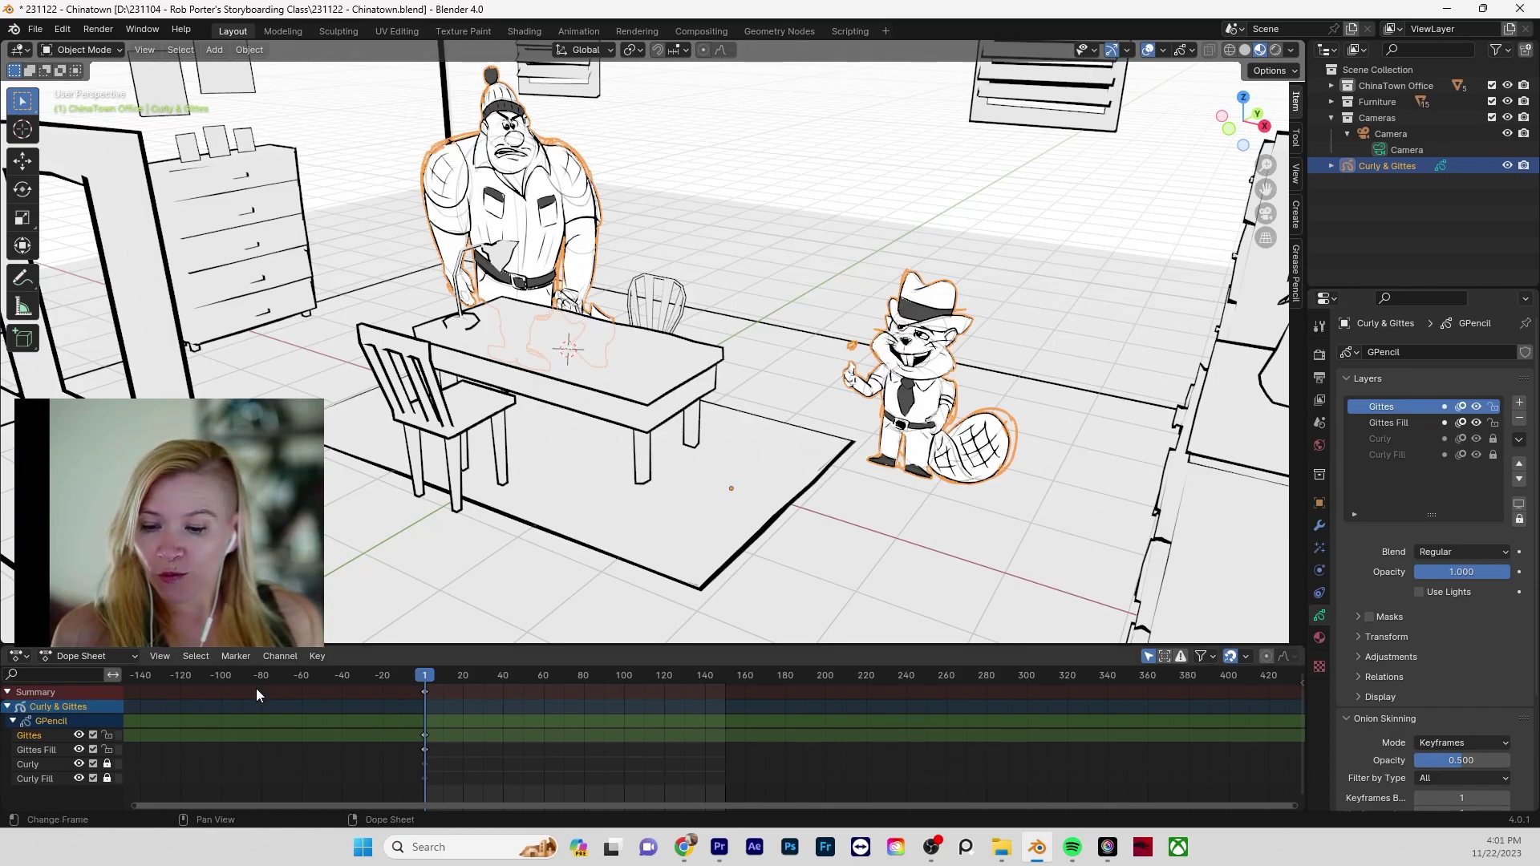
- Change the Dope Sheet area to a Timeline editor
click(17, 656)
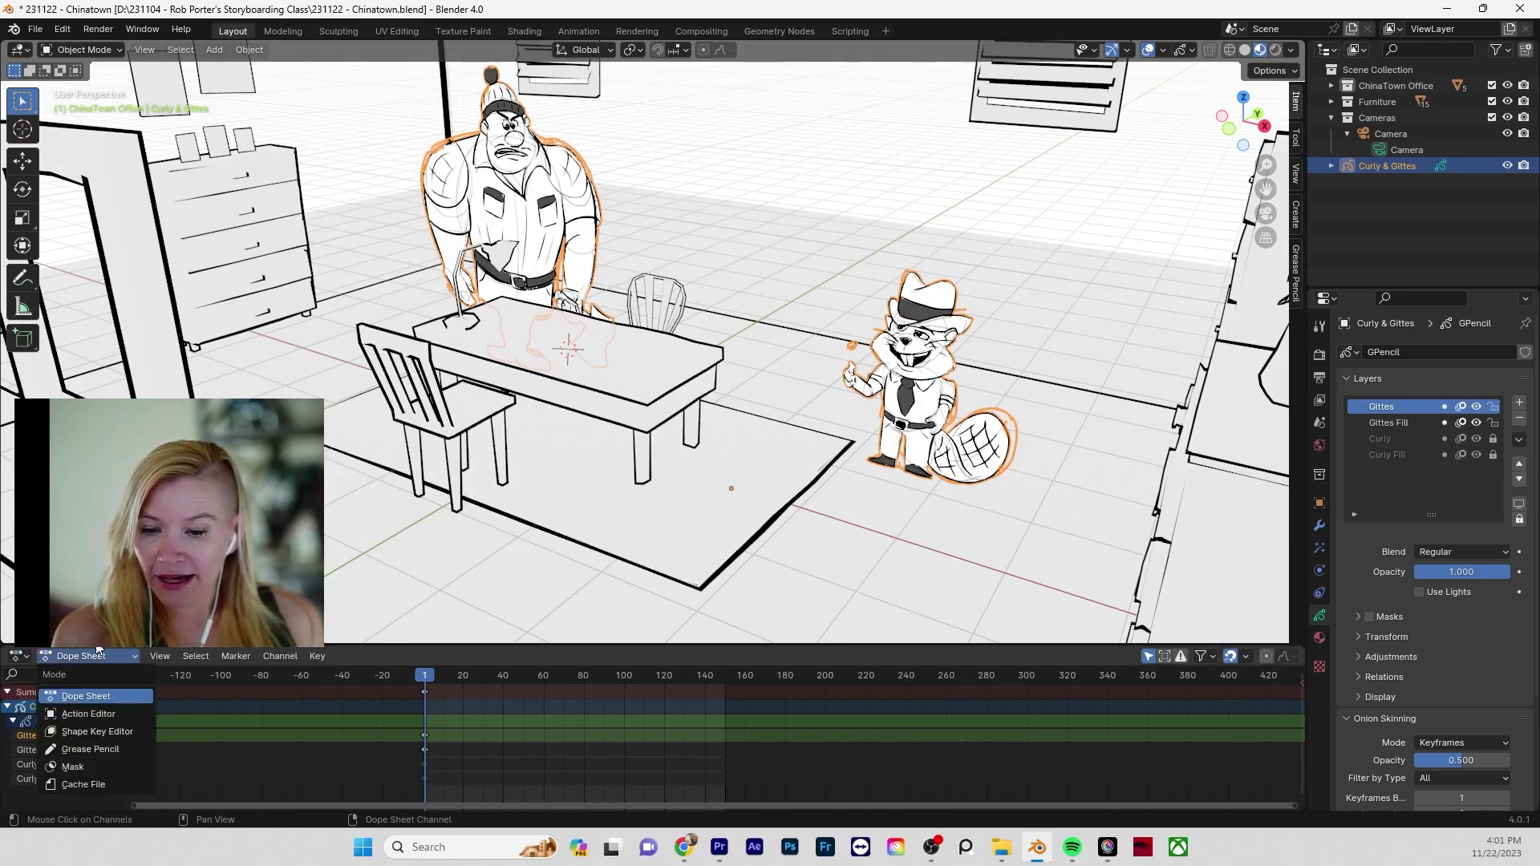
click(24, 656)
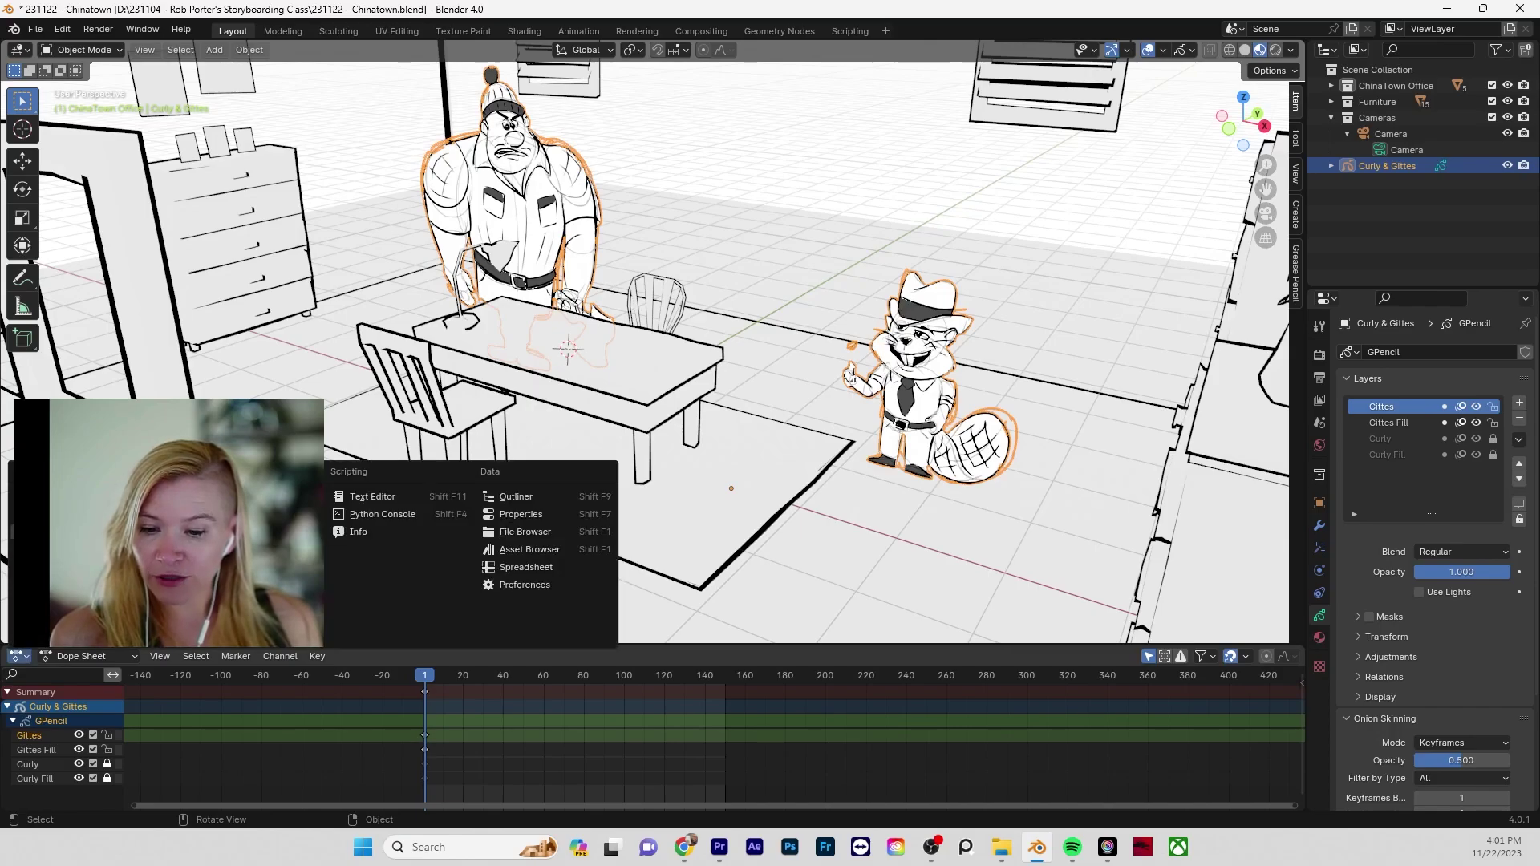
click(208, 514)
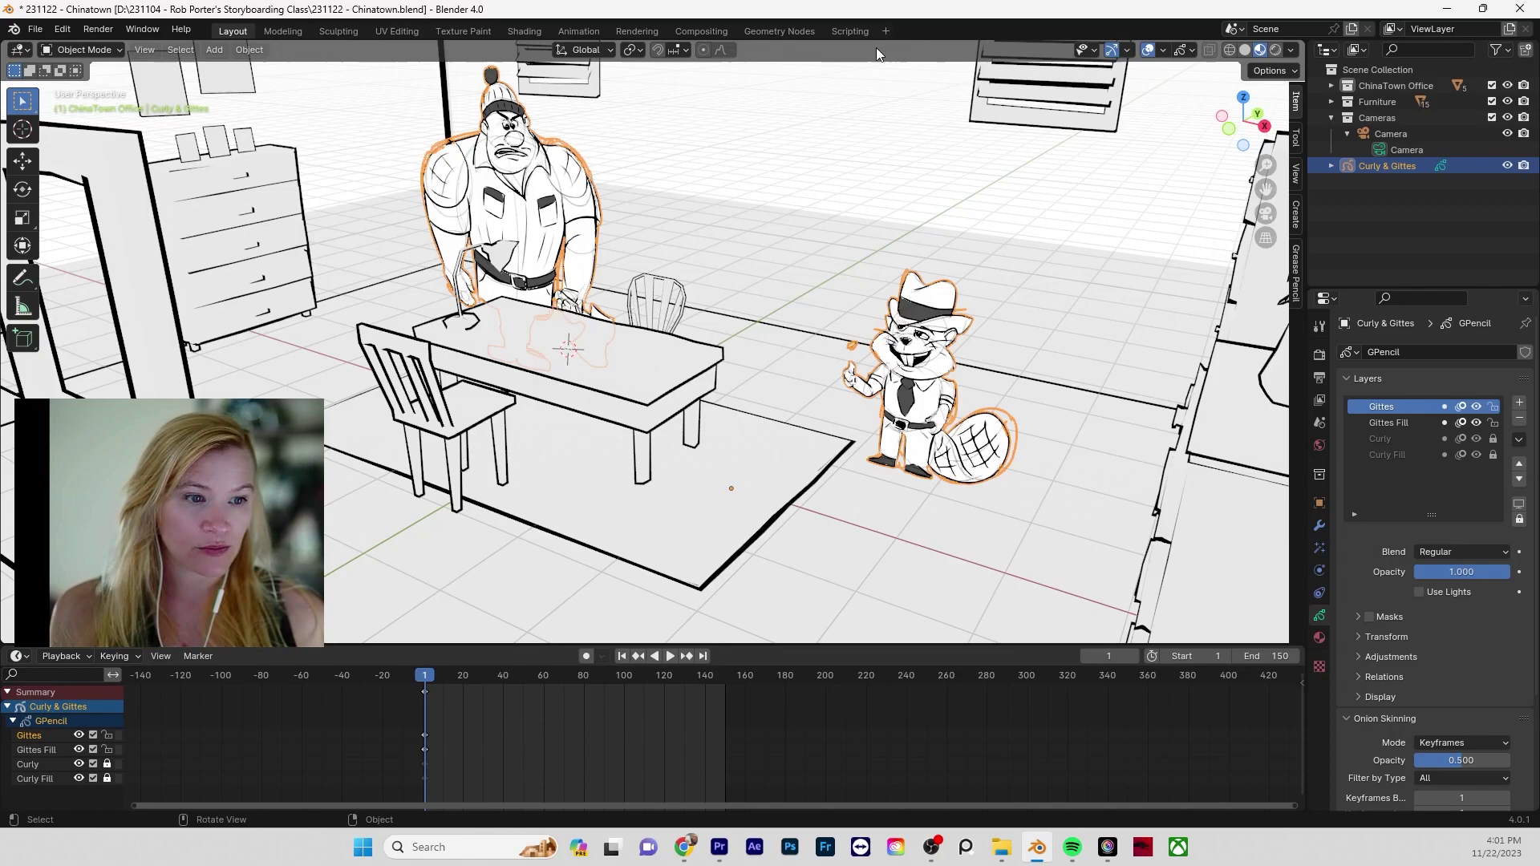
- Preview the office scene in Wireframe shading and set the viewport shading to Solid
mouse_move(741, 314)
middle_down()
mouse_move(727, 300)
mouse_move(741, 329)
middle_up()
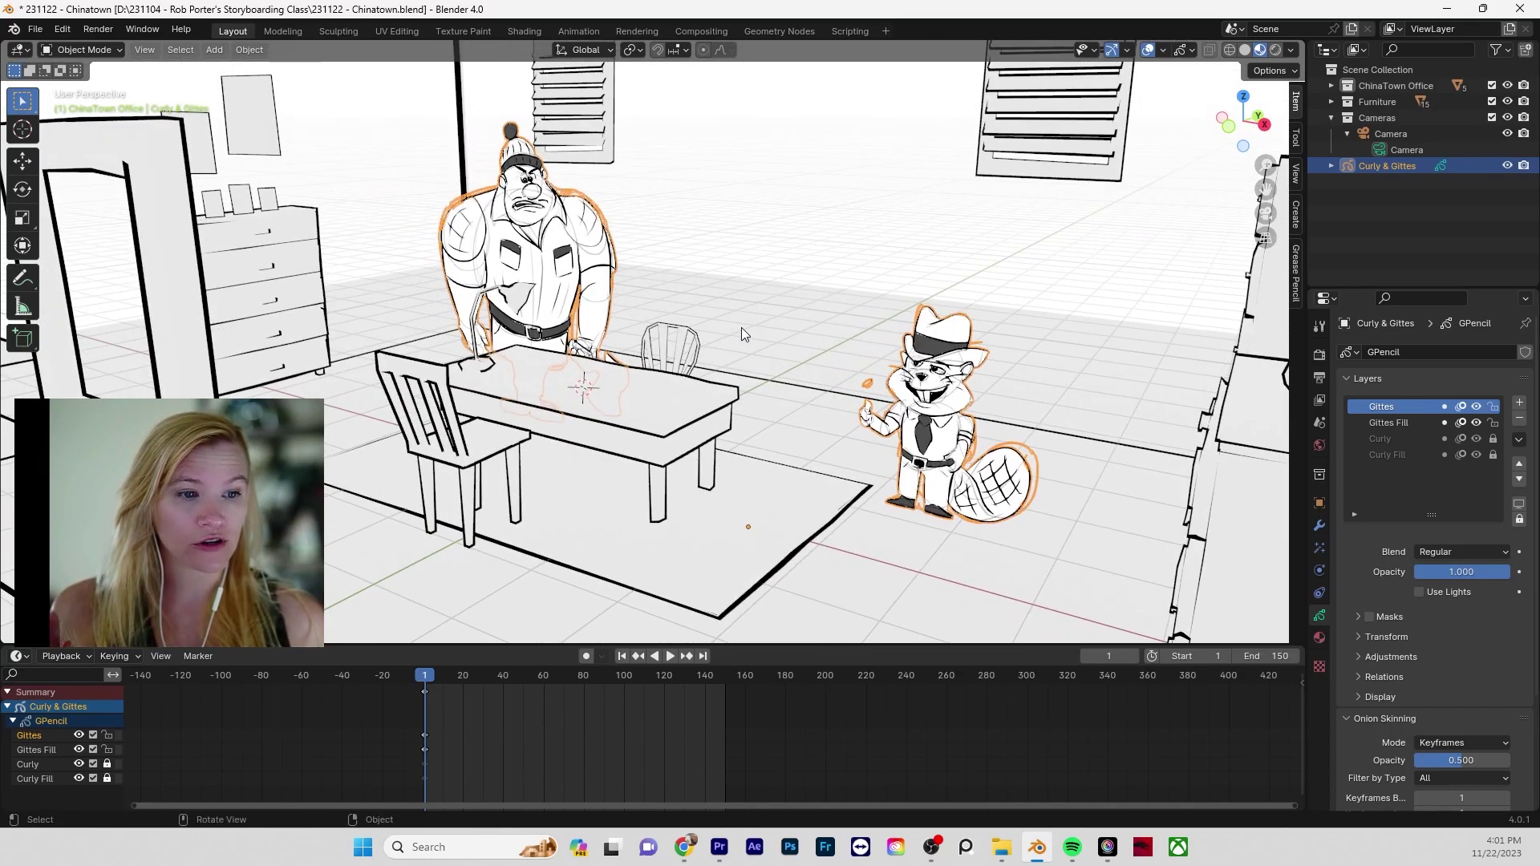
click(1231, 49)
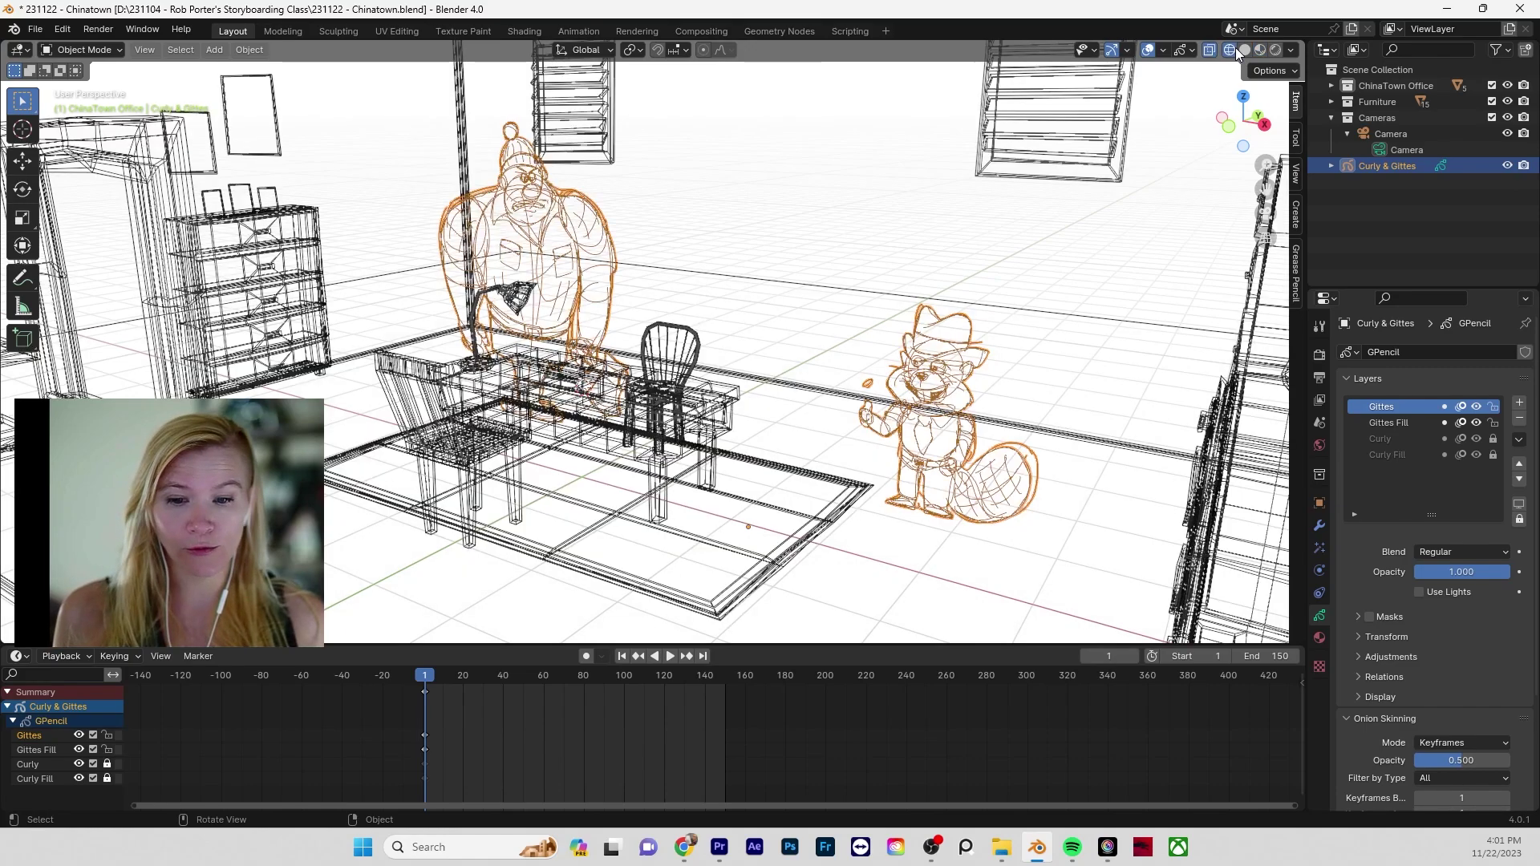
mouse_move(883, 269)
middle_down()
mouse_move(842, 269)
mouse_move(864, 276)
middle_up()
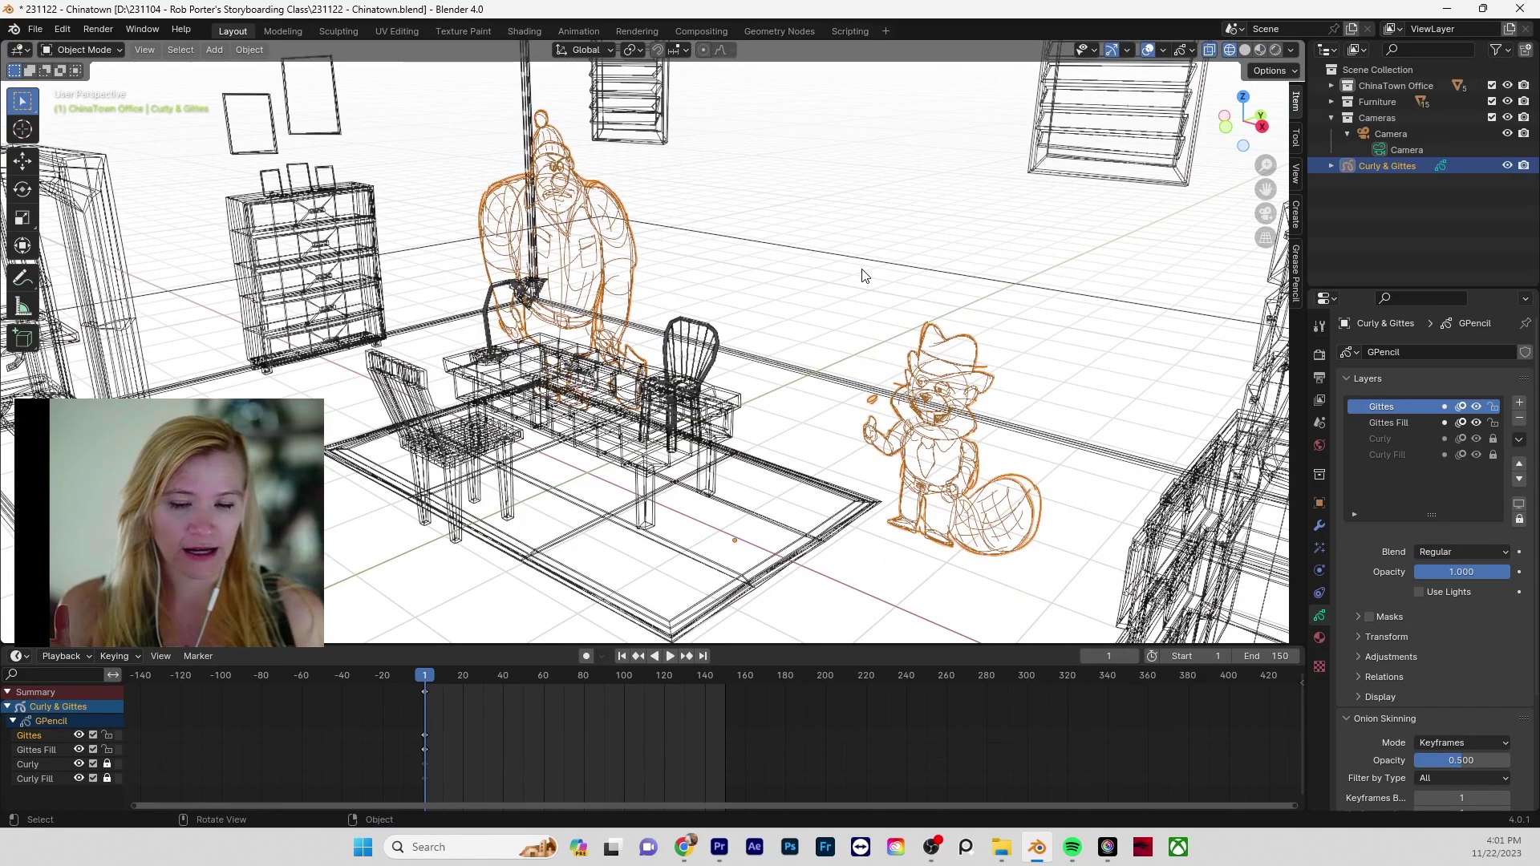
click(1242, 53)
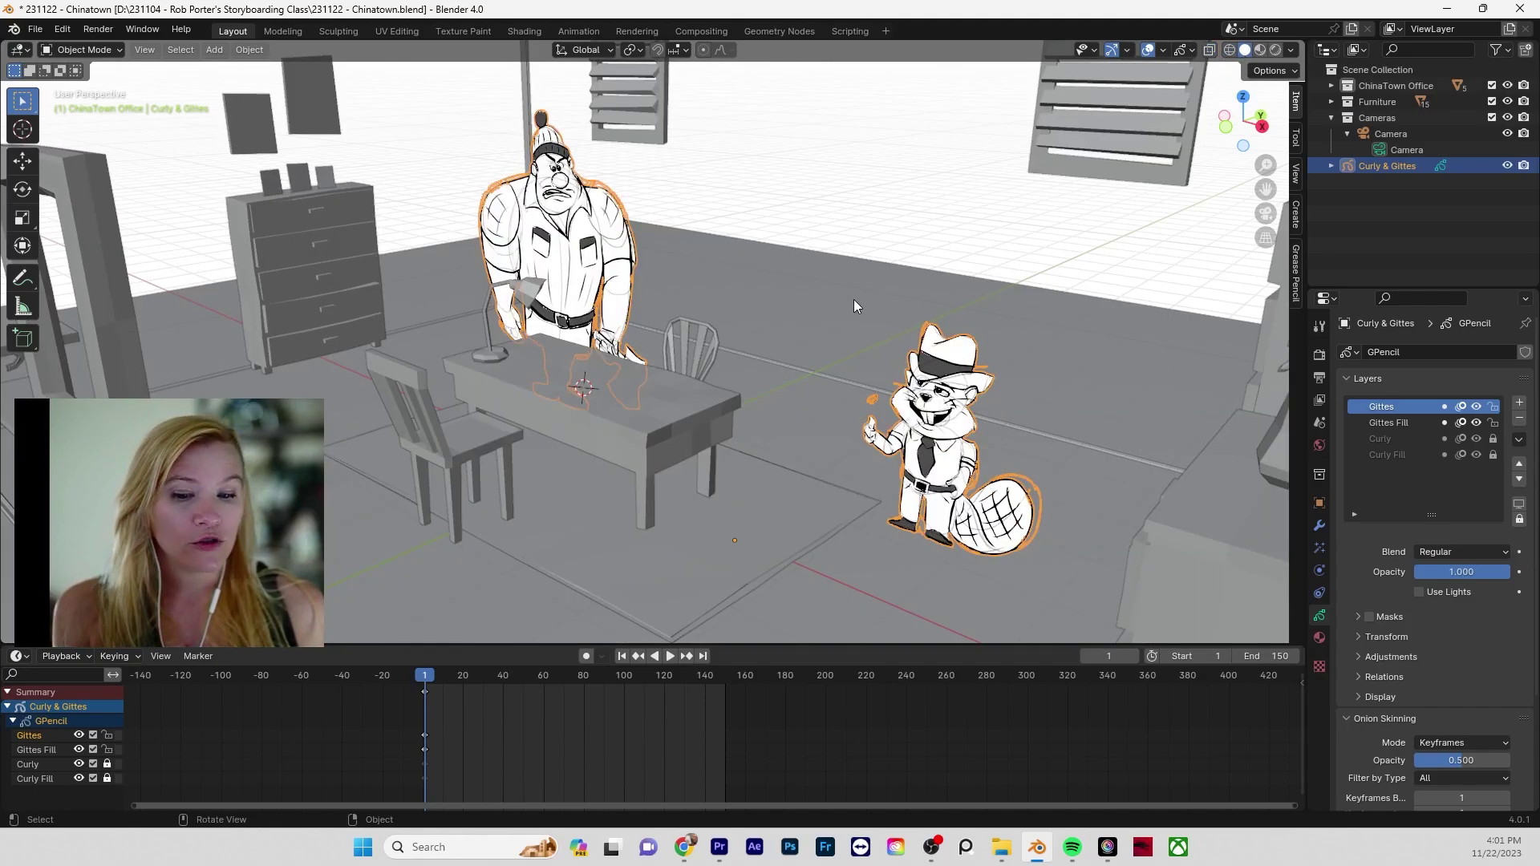
mouse_move(853, 300)
middle_down()
mouse_move(691, 311)
mouse_move(880, 296)
mouse_move(860, 307)
middle_up()
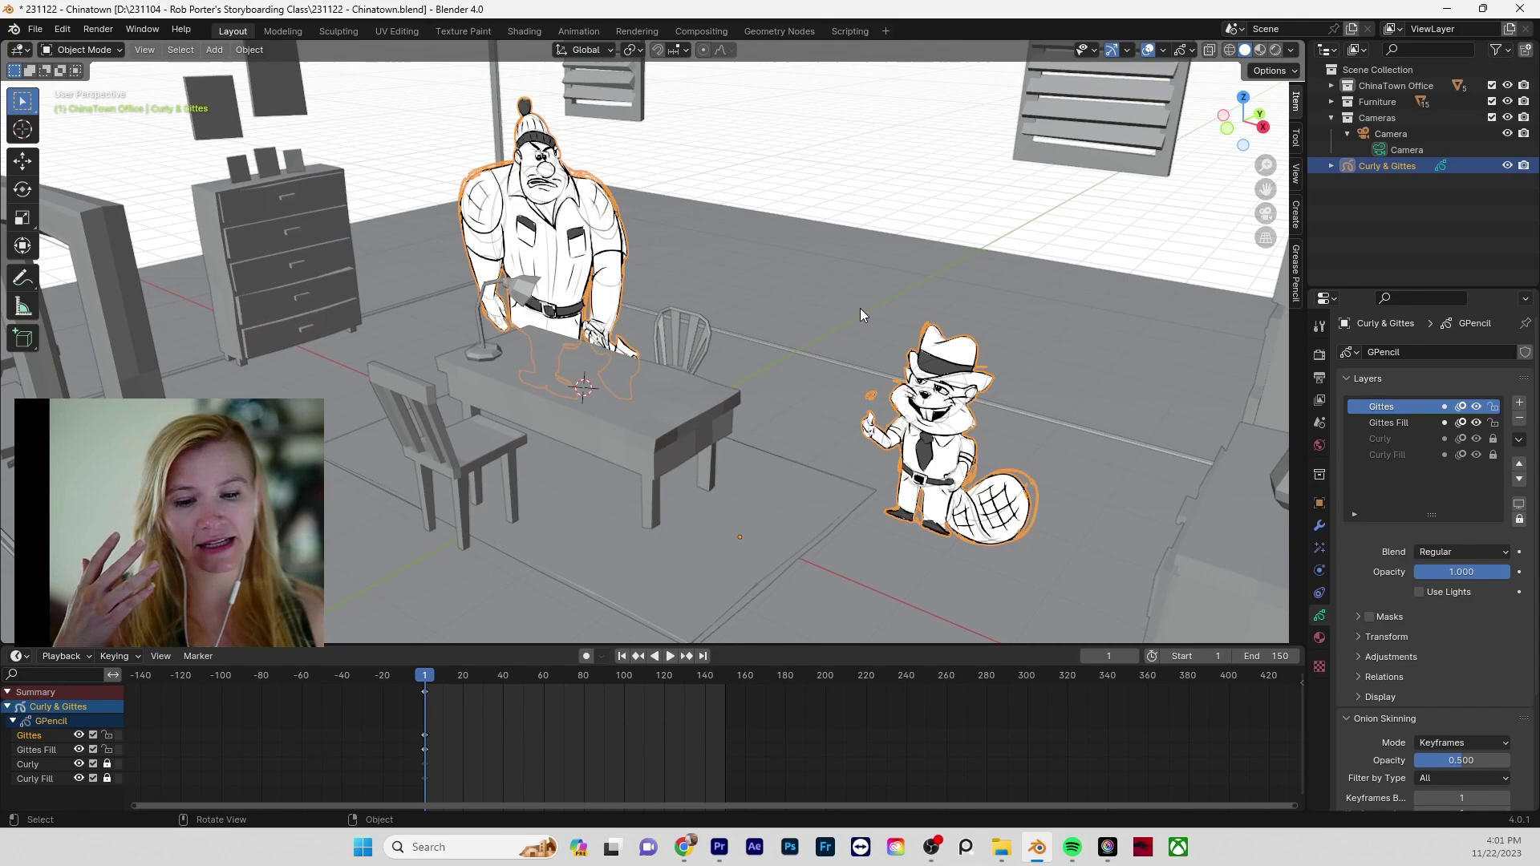
- Set the office scene's viewport shading to Material Preview and save the Chinatown file
click(1260, 49)
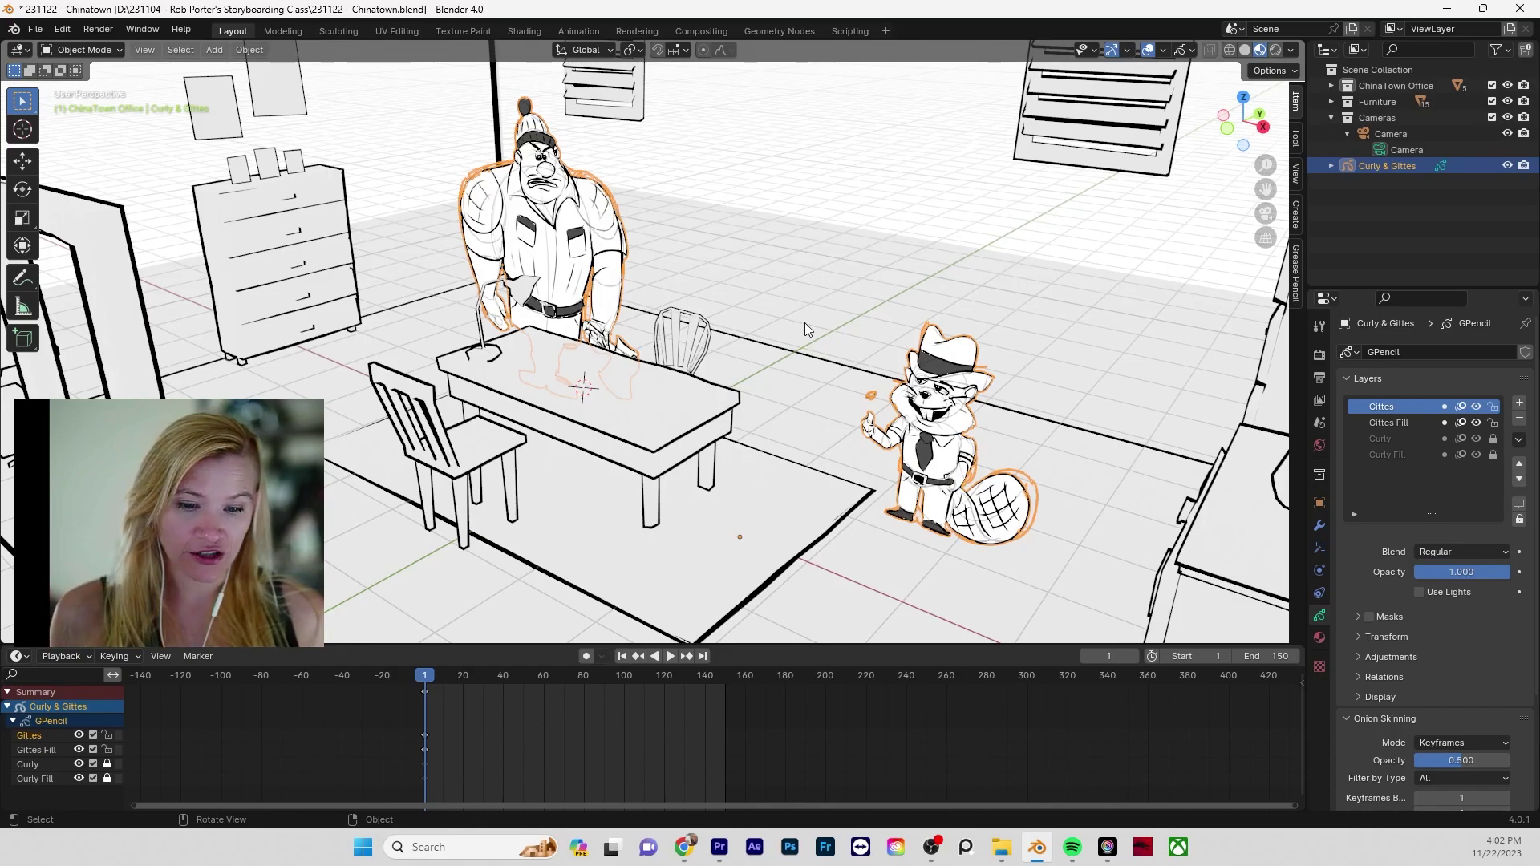
shift+middle_drag(802, 373, 757, 319)
key(ctrl+s)
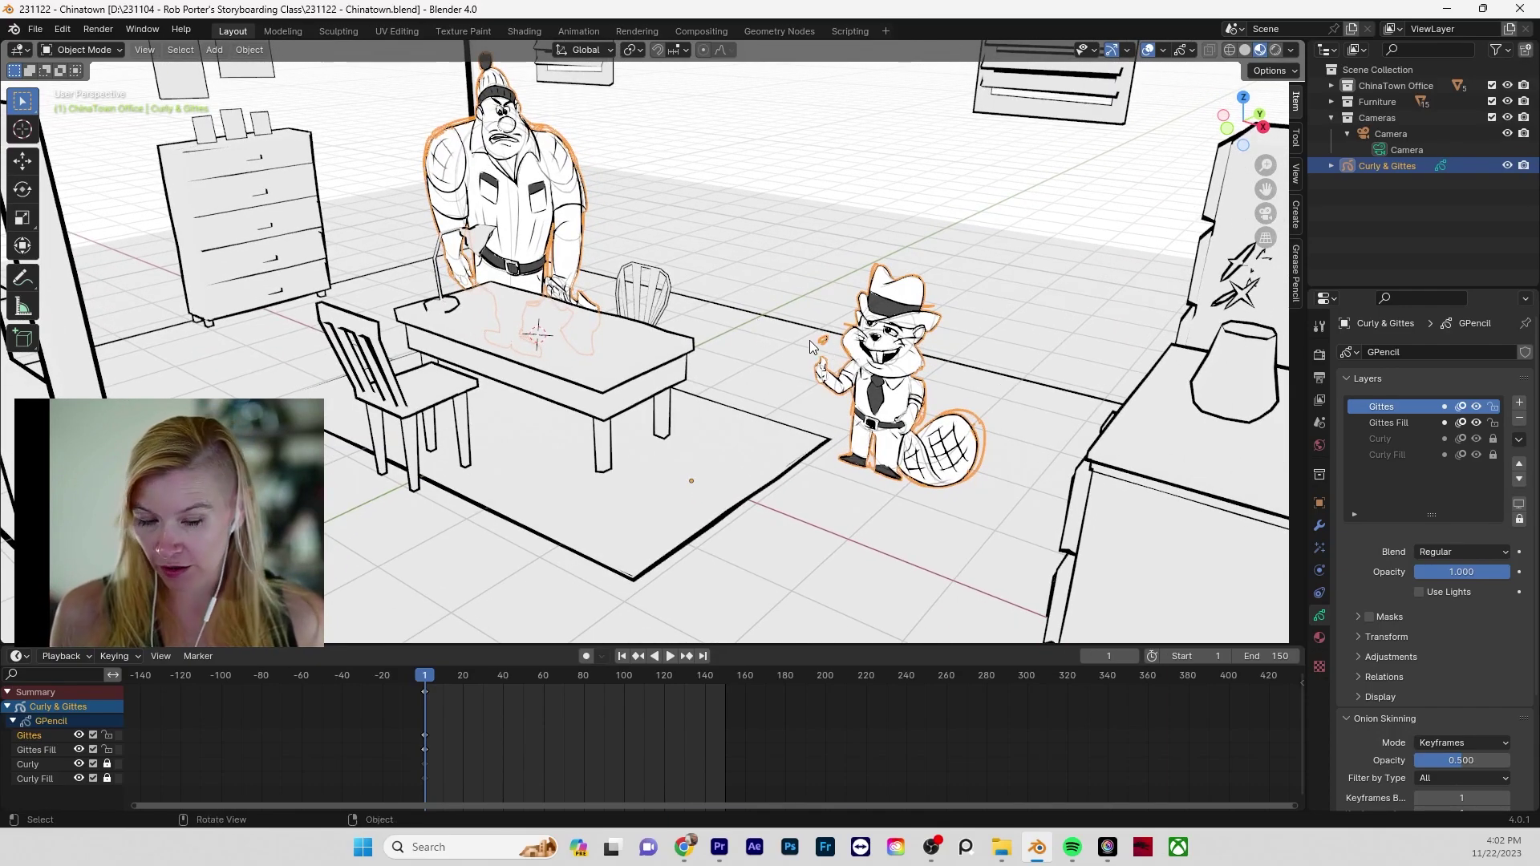
shift+middle_drag(698, 272, 749, 348)
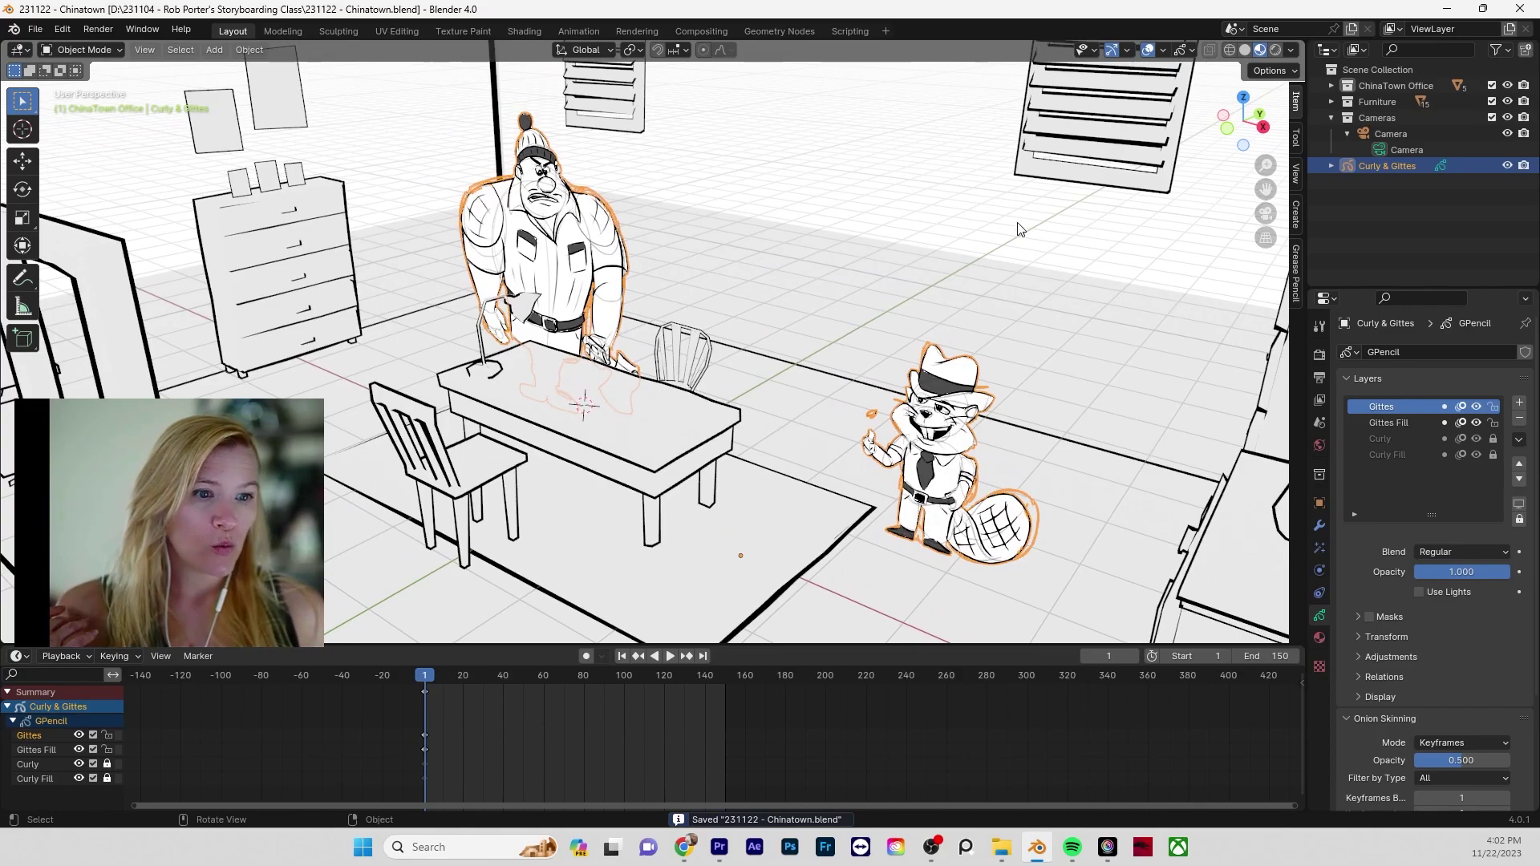
click(1192, 49)
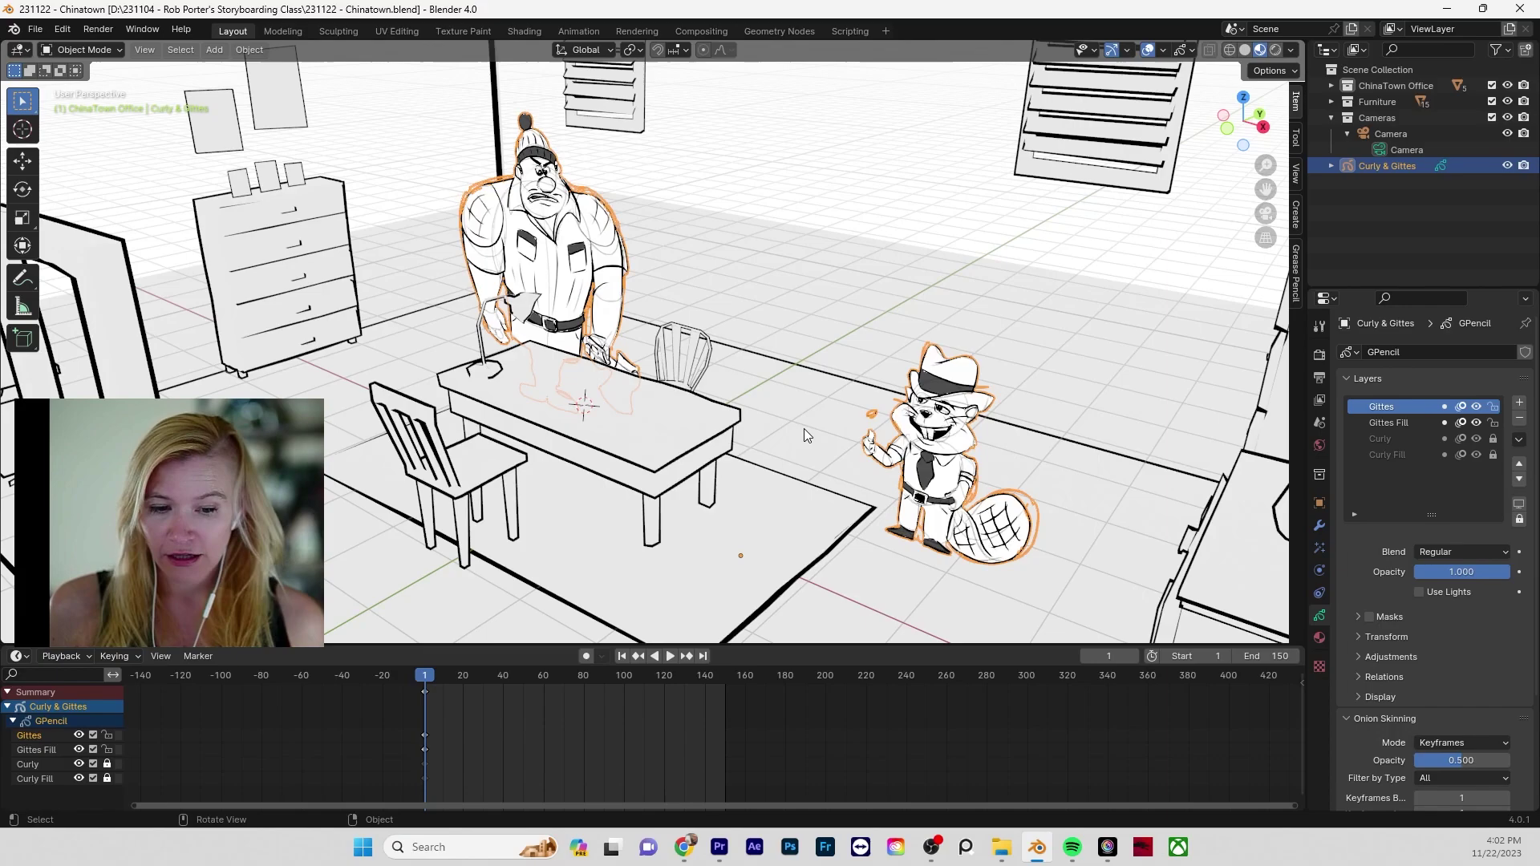
middle_drag(749, 413, 753, 369)
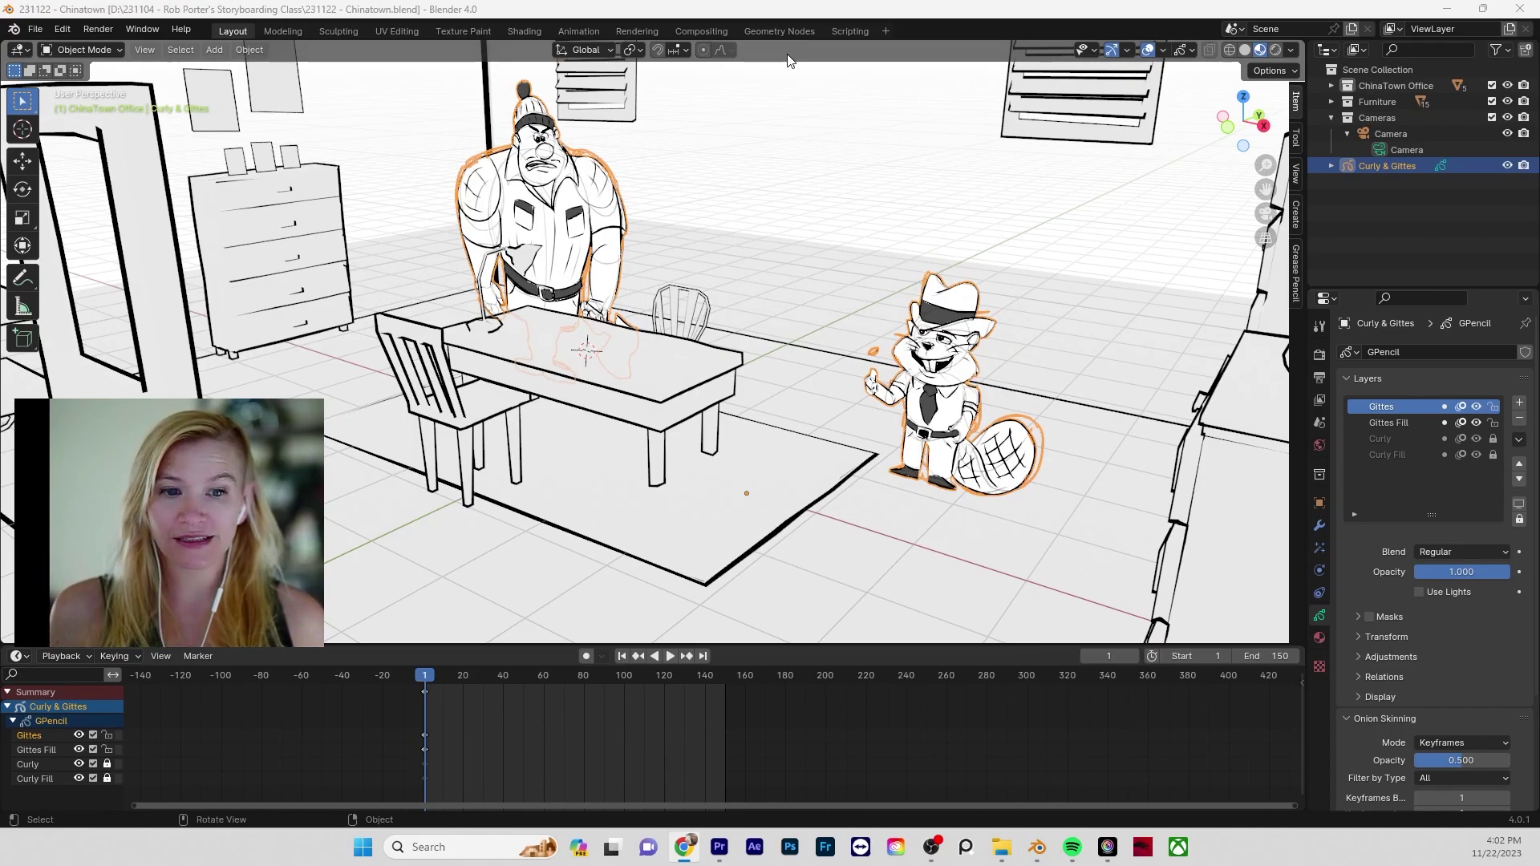
click(729, 16)
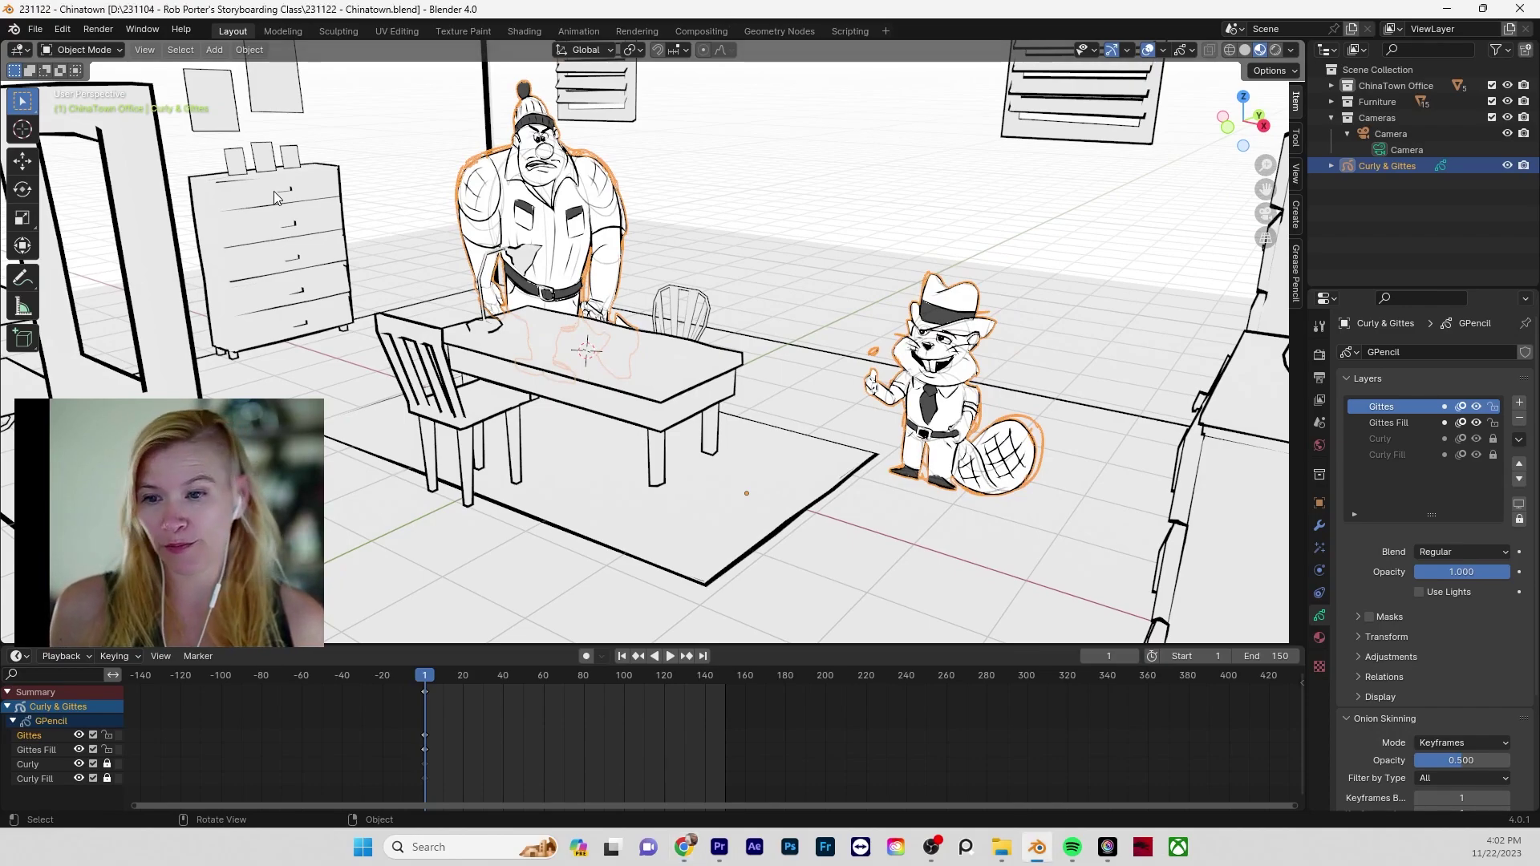
- Switch the Curly & Gittes drawing to Edit Mode and return it to Object Mode
click(95, 51)
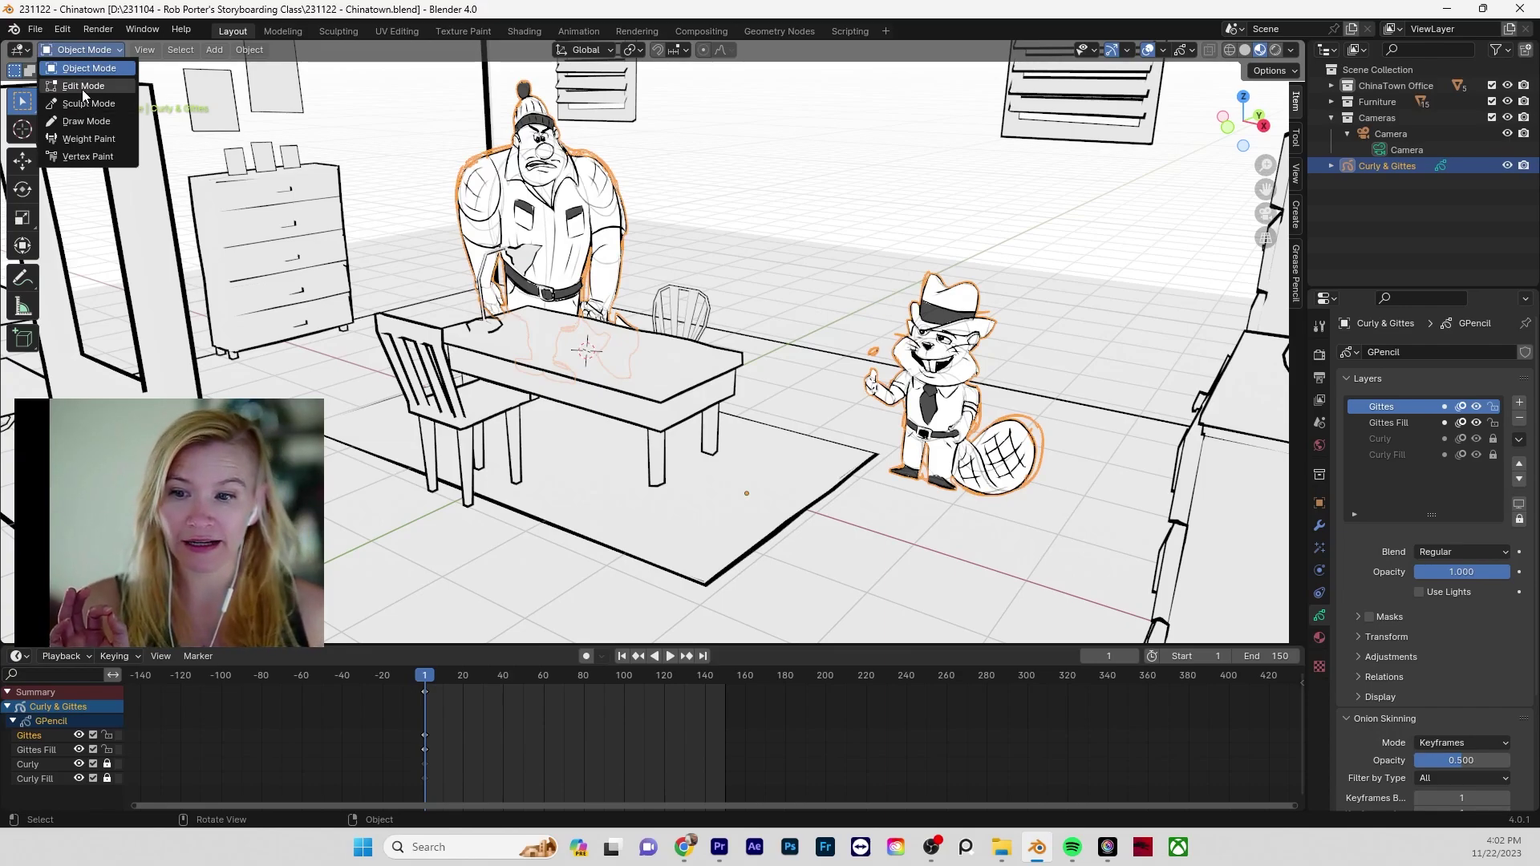
click(83, 86)
click(80, 49)
click(73, 69)
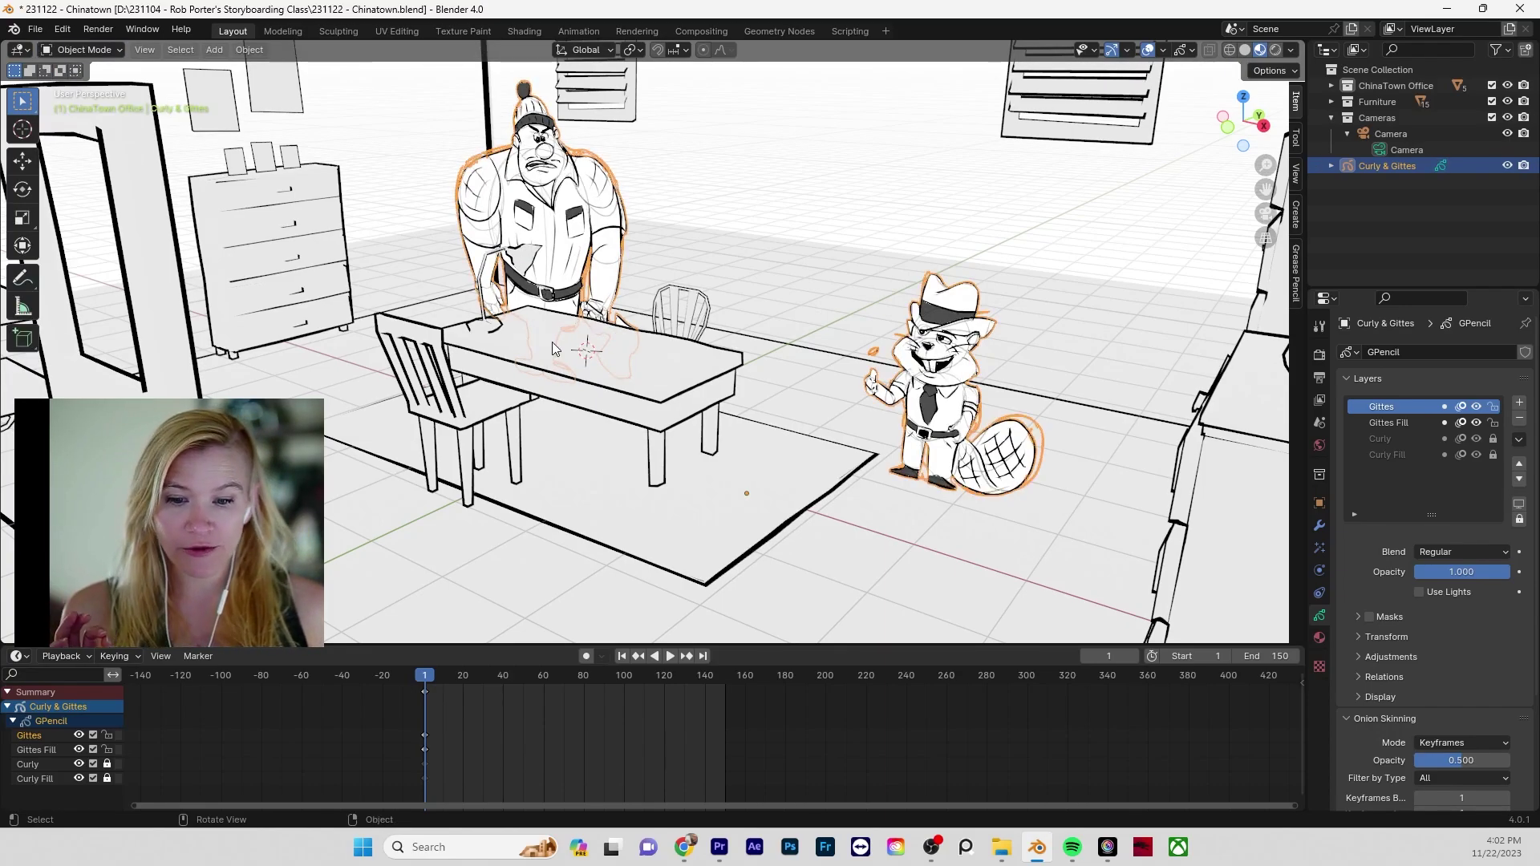
- Select the square chair at the desk, move it freely in top orthographic view, and return to a perspective view
click(573, 361)
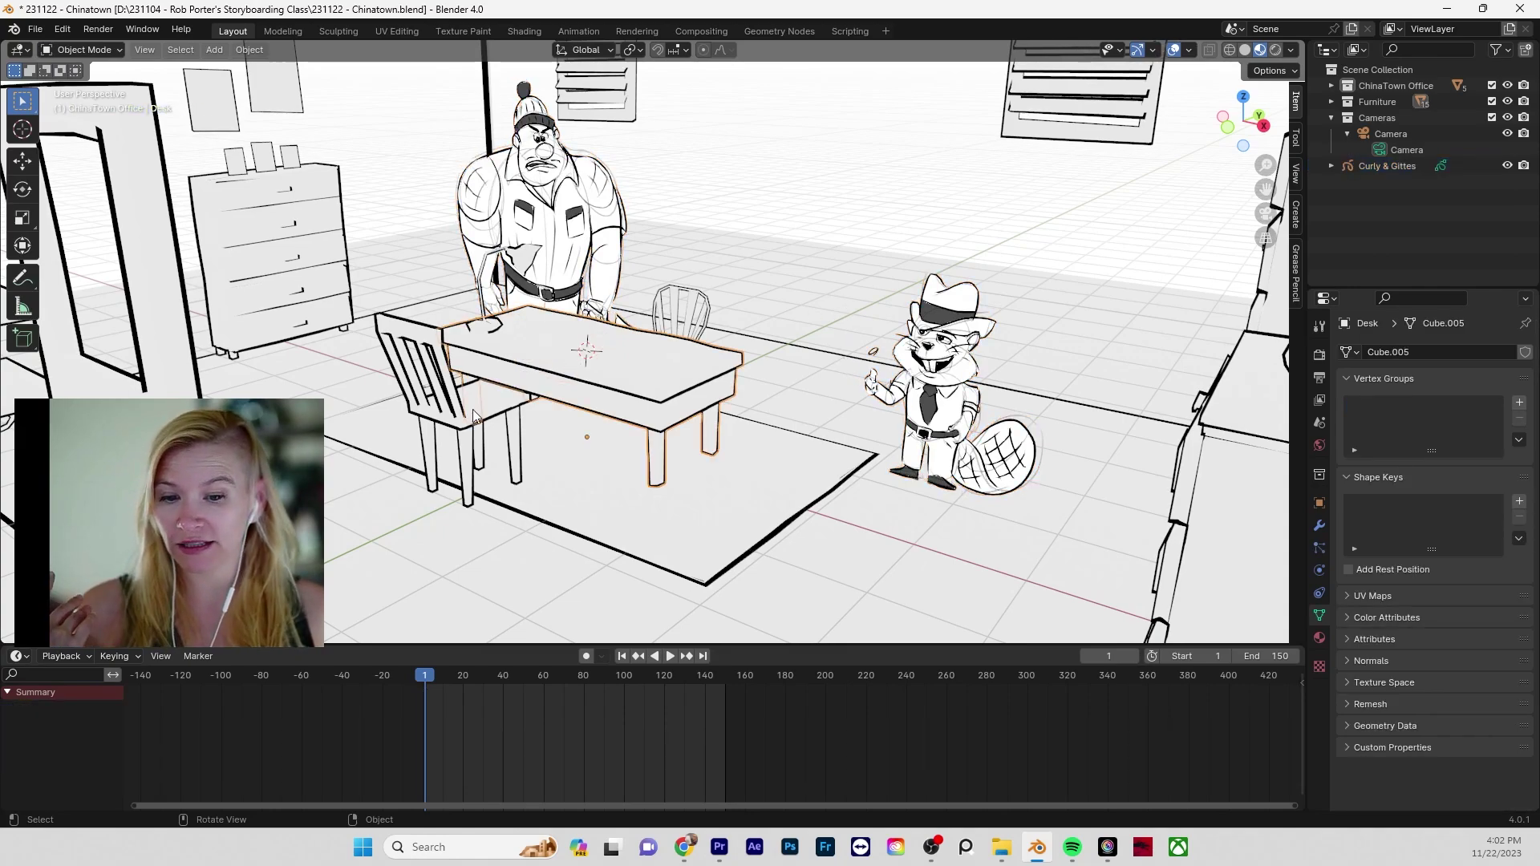
click(452, 427)
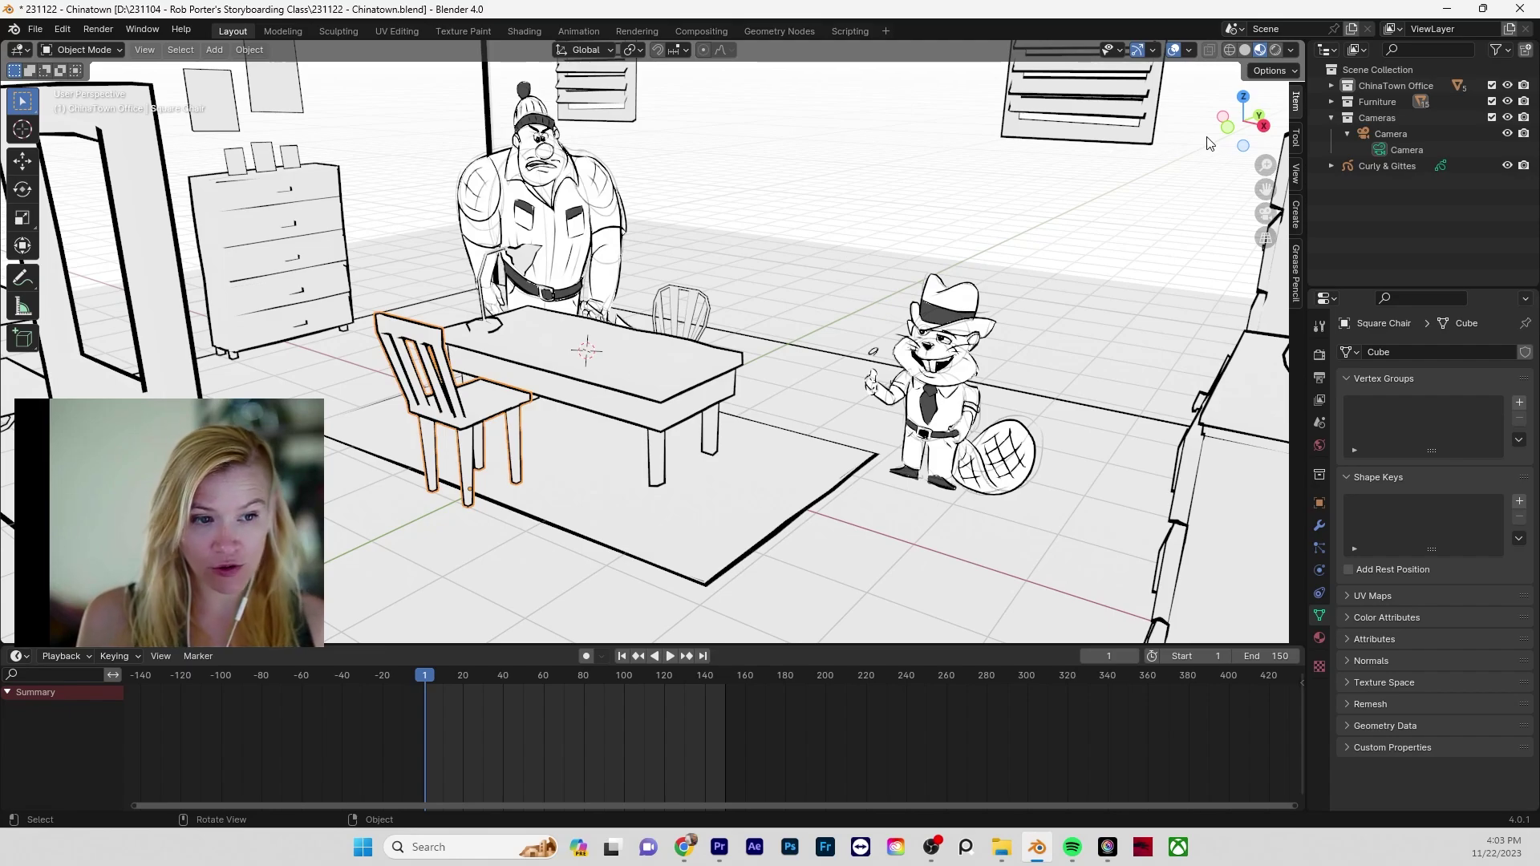
click(1244, 98)
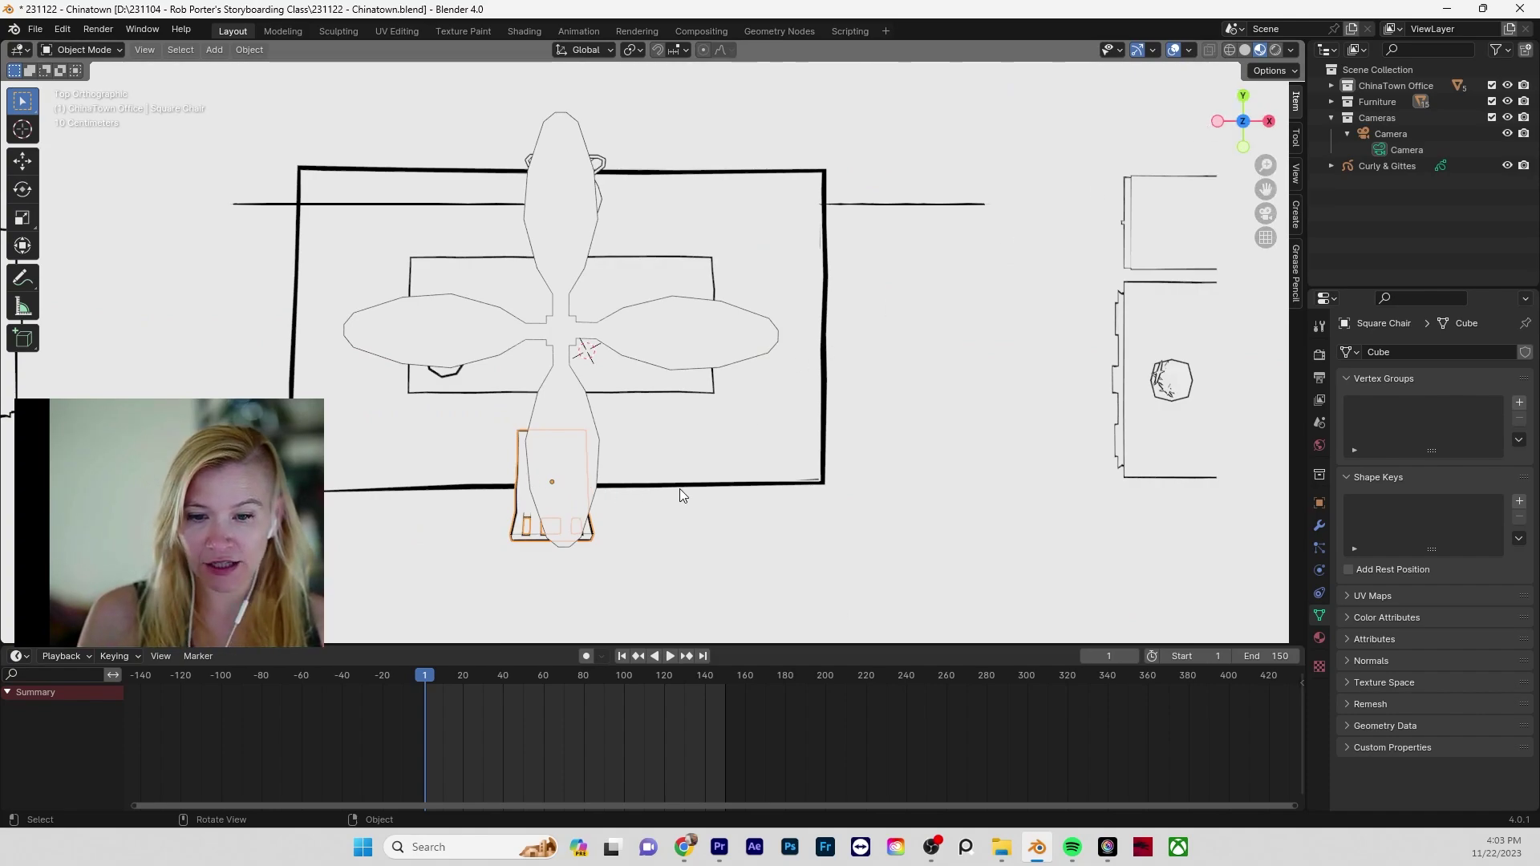
key(g)
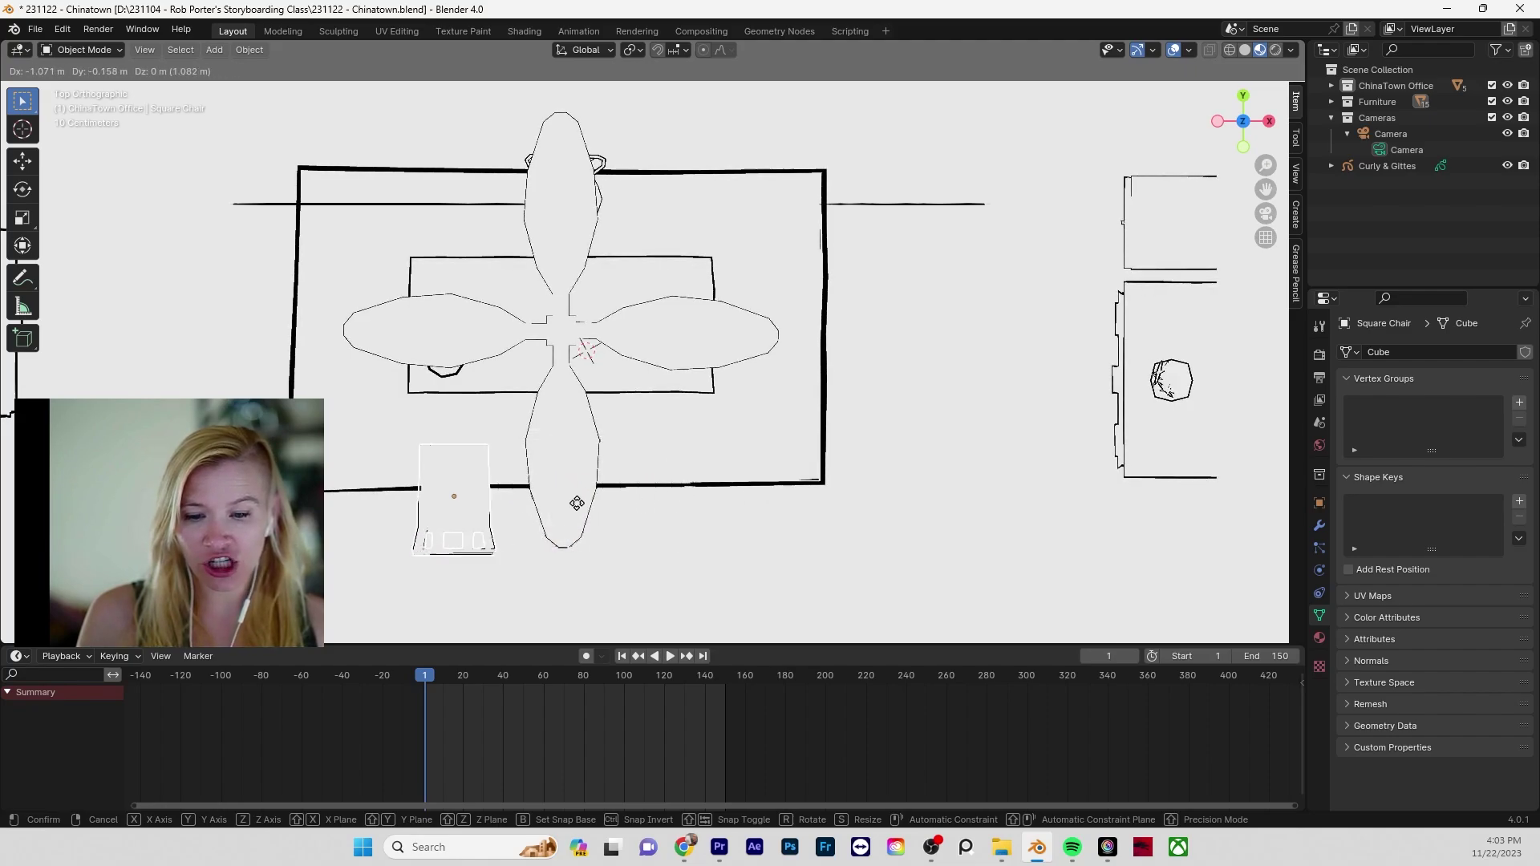
click(691, 489)
middle_drag(826, 526, 802, 437)
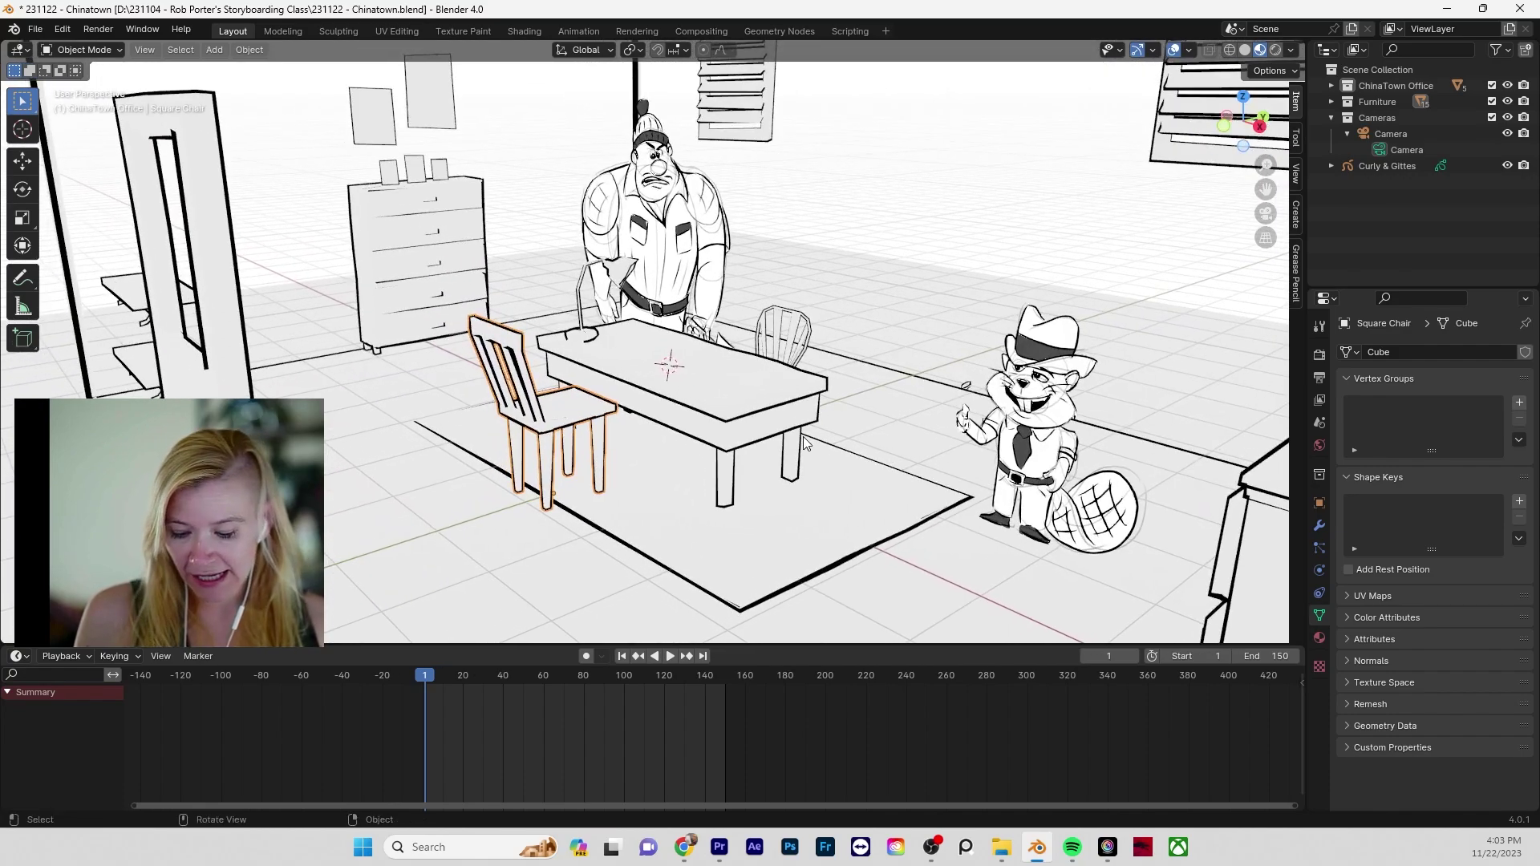
- Try moving the square chair about 0.9 m along the X axis, and undo the move
key(g)
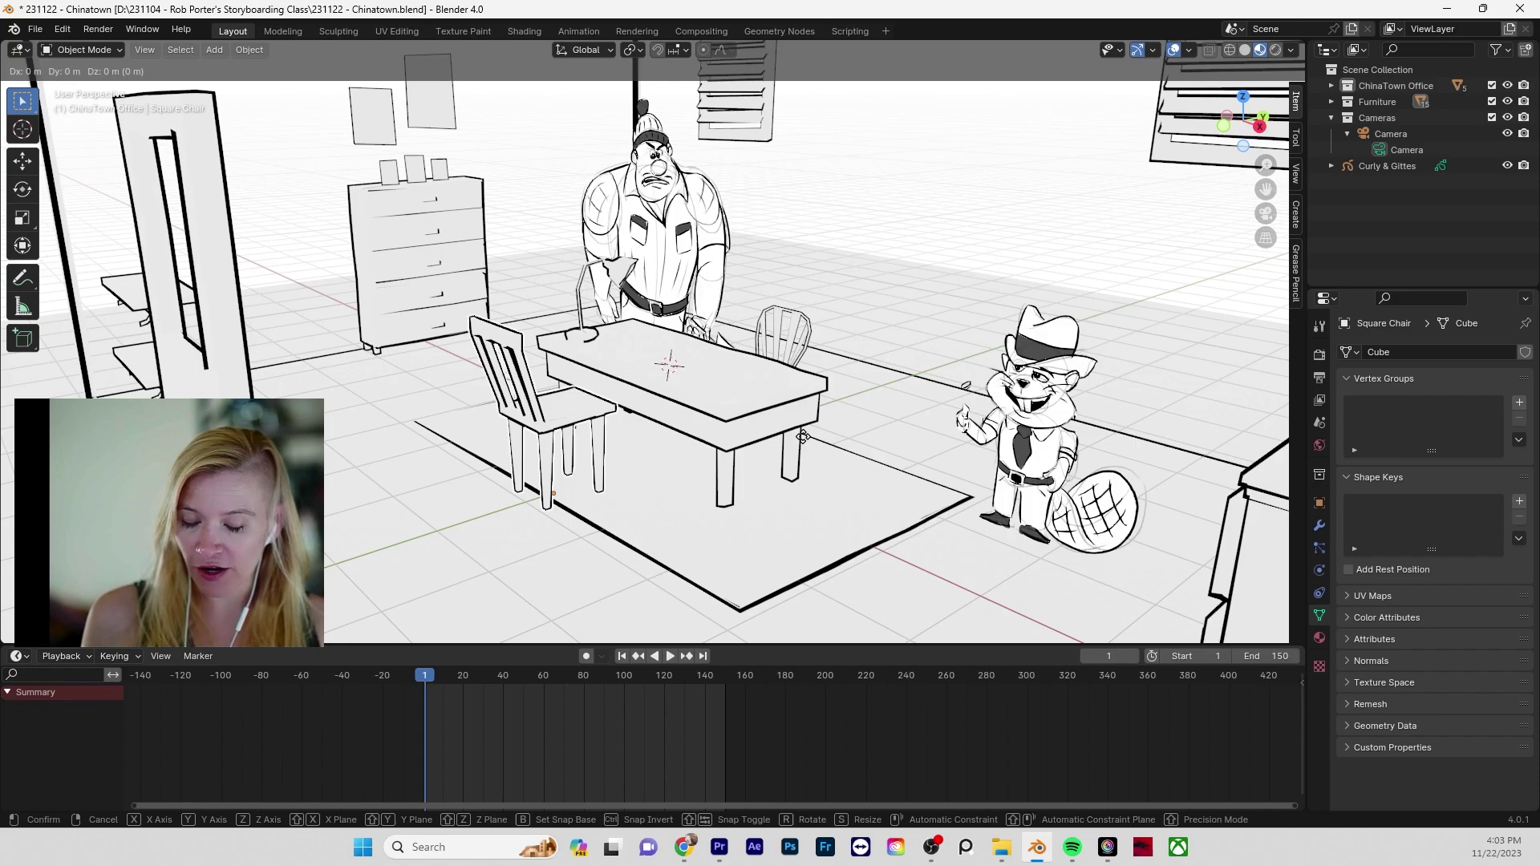
key(x)
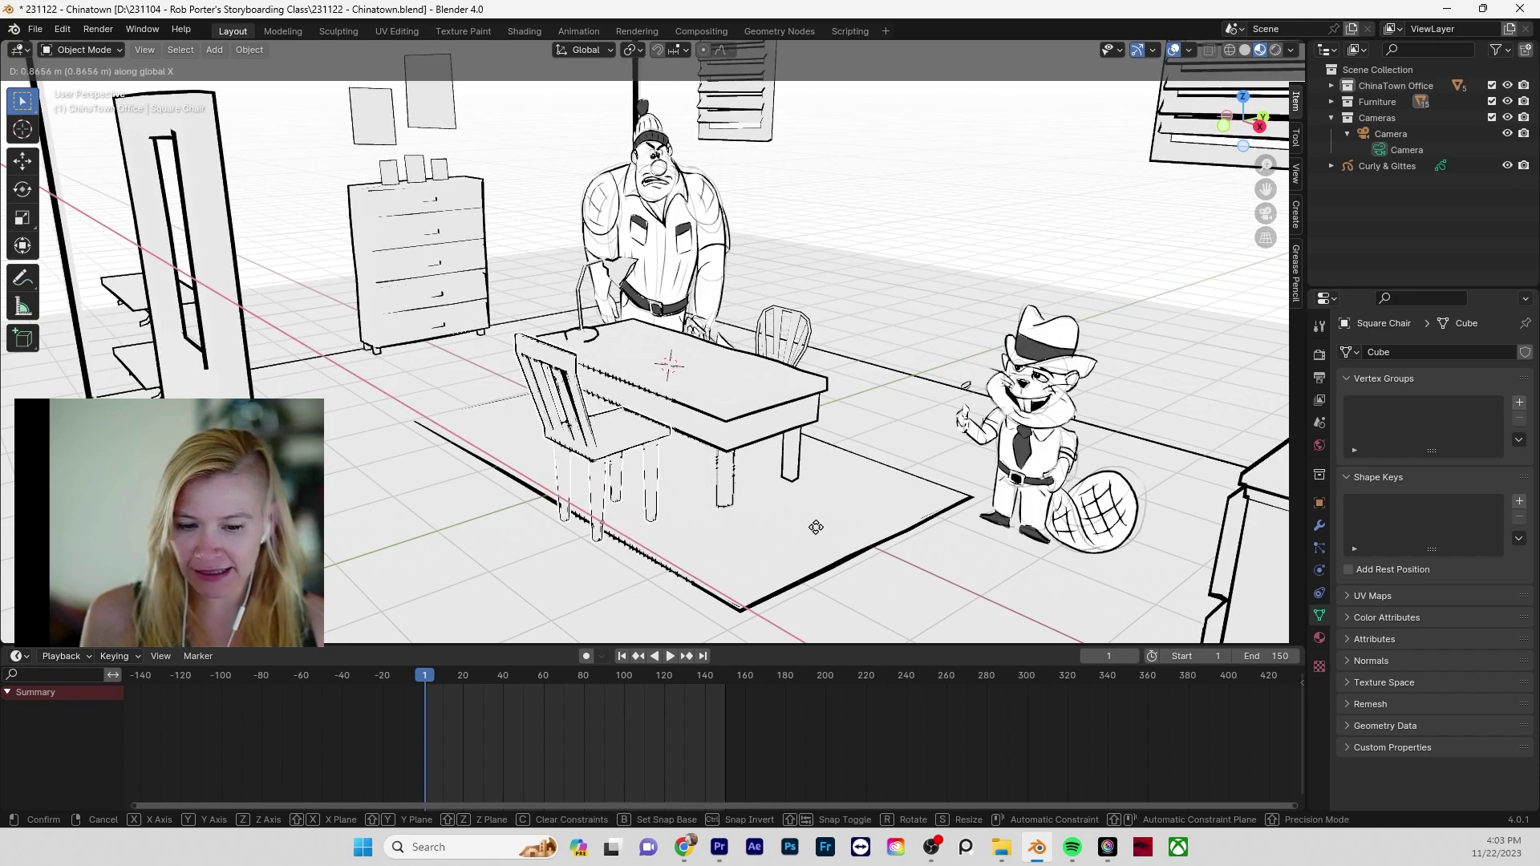
click(831, 514)
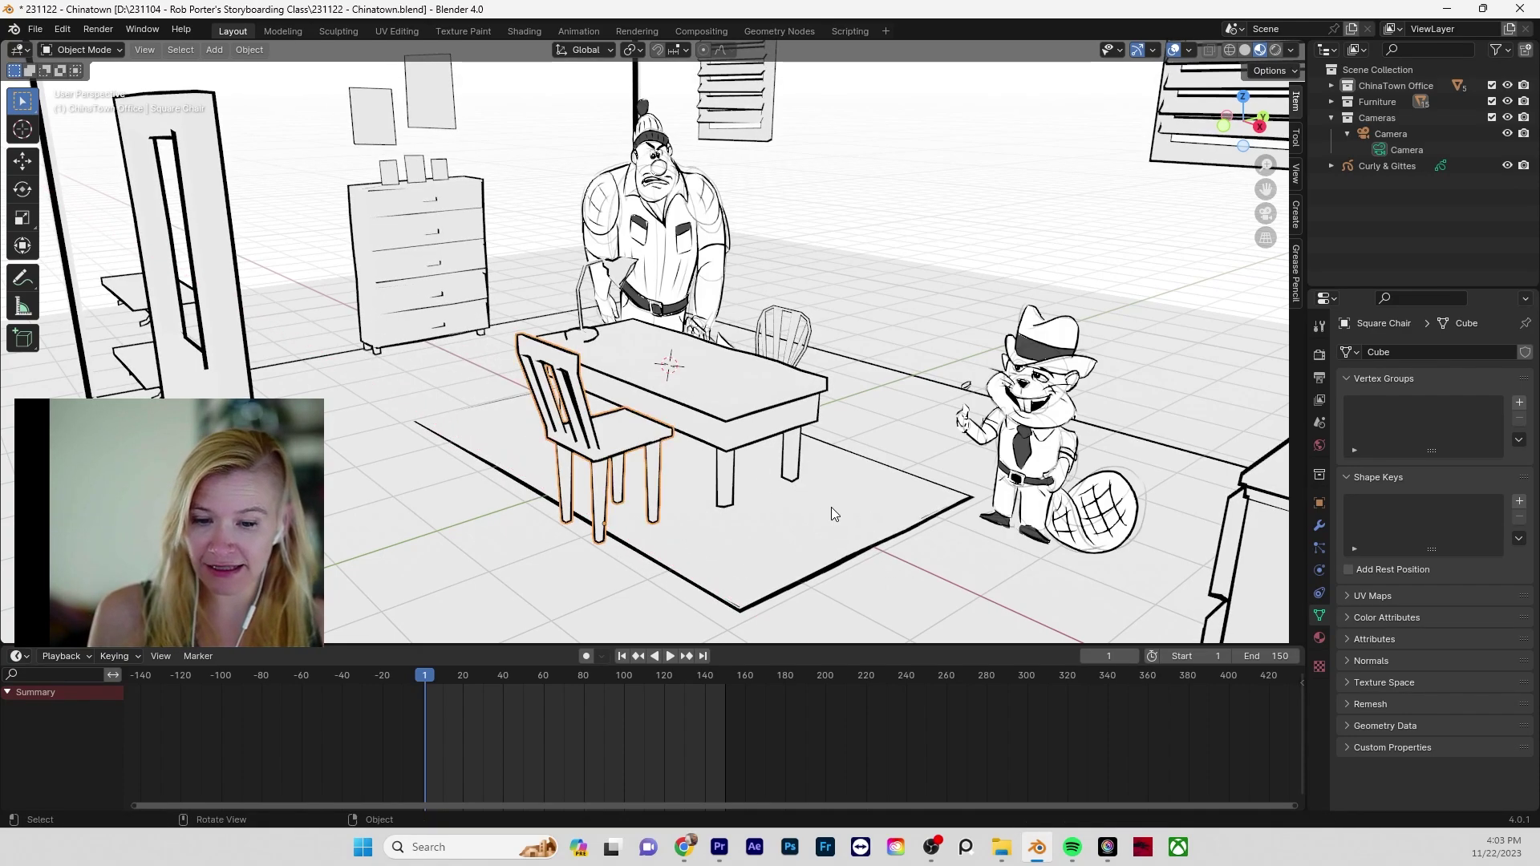
key(ctrl+z)
- Try moving the square chair along the Y axis, and undo back to its earlier position
key(g)
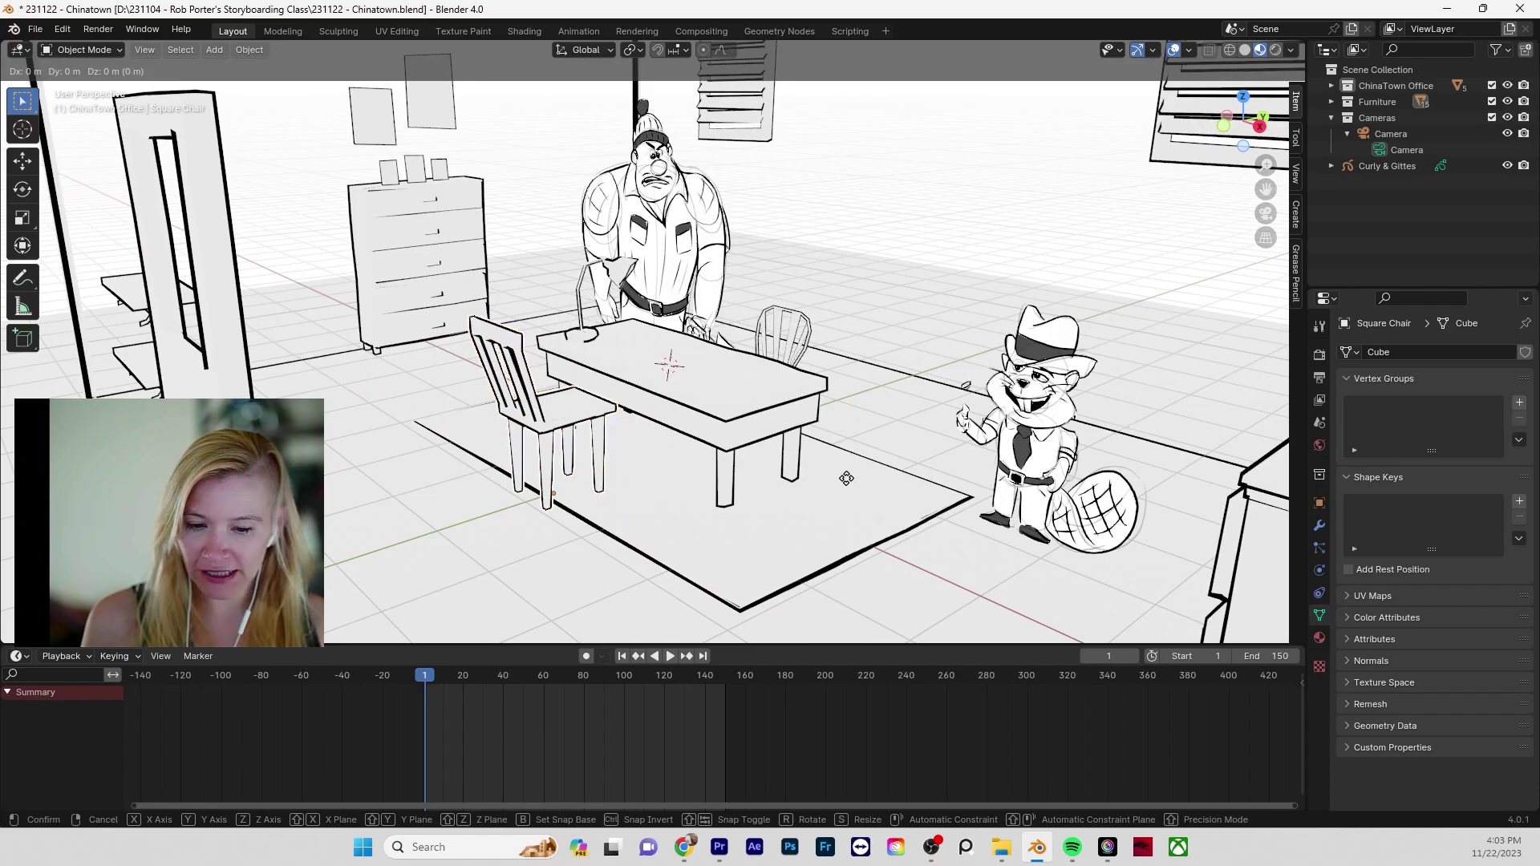
key(y)
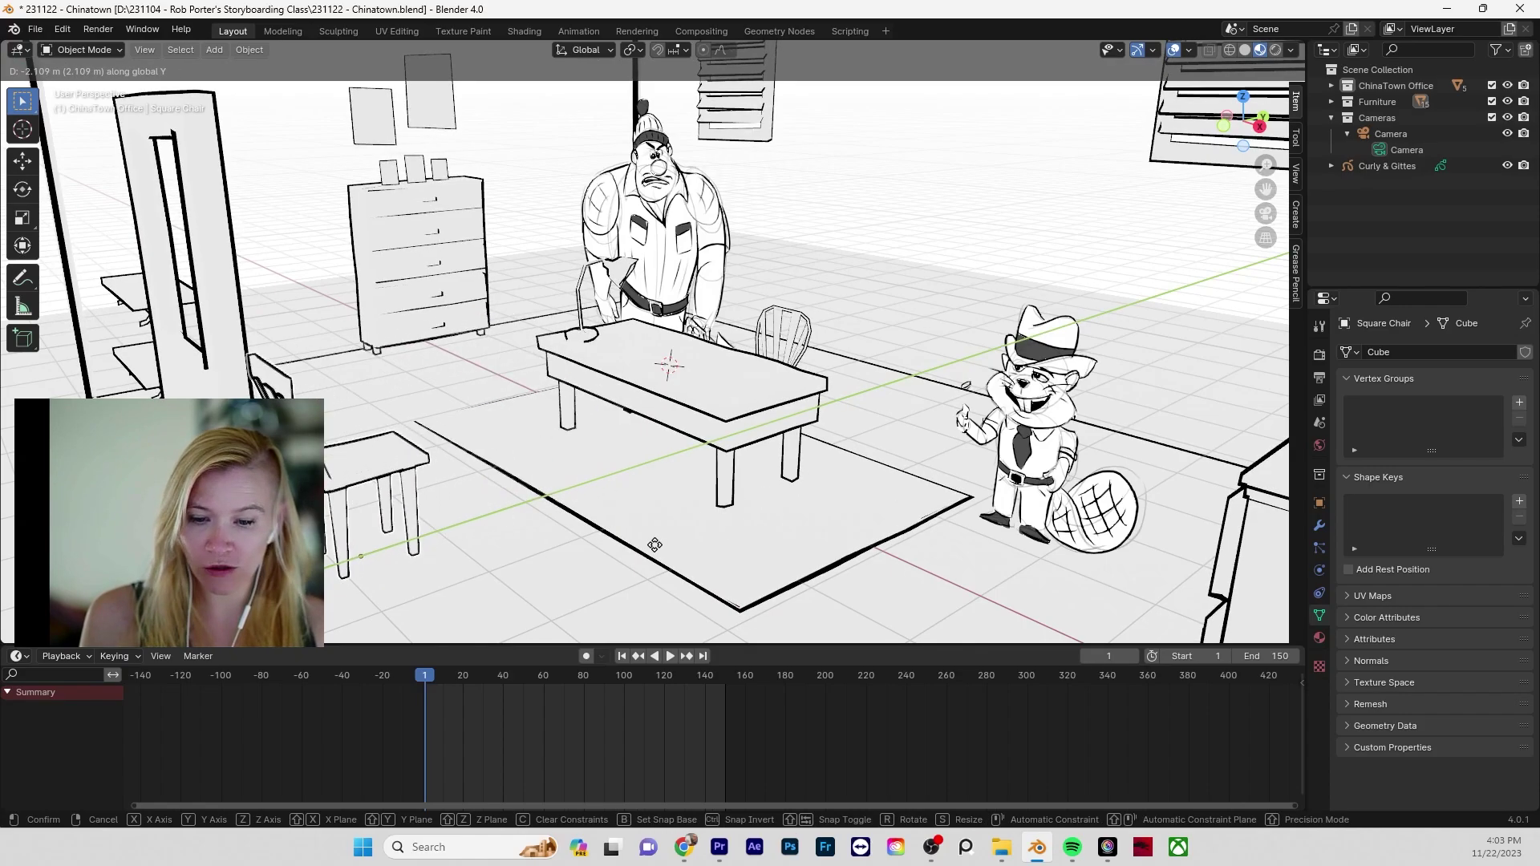
click(758, 517)
key(ctrl+z)
key(ctrl+z)
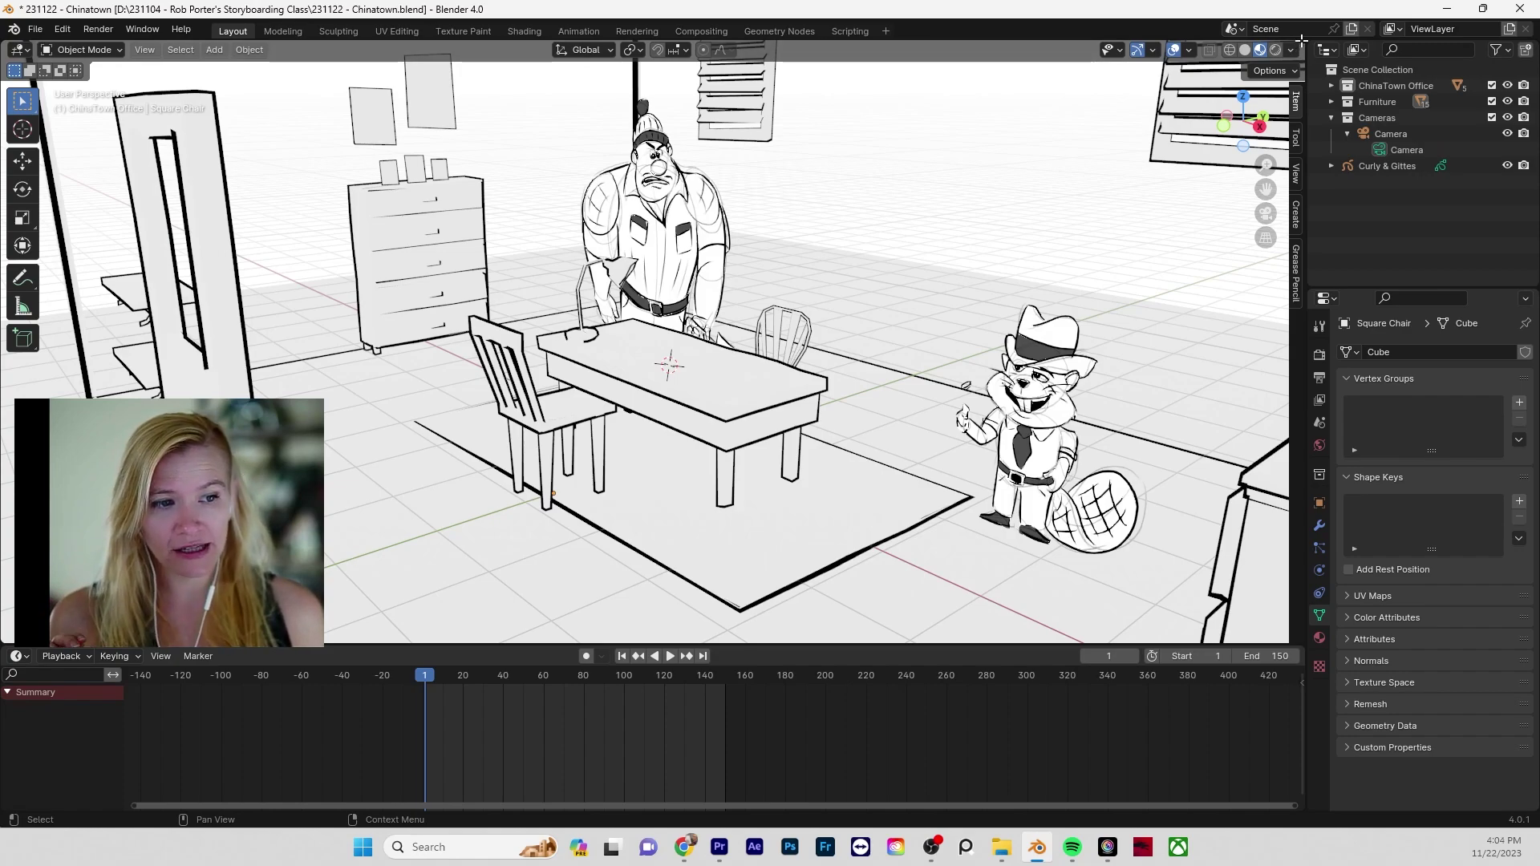
- Split the 3D viewport into two side-by-side views and show the camera view in the narrower one
drag(1301, 38, 479, 405)
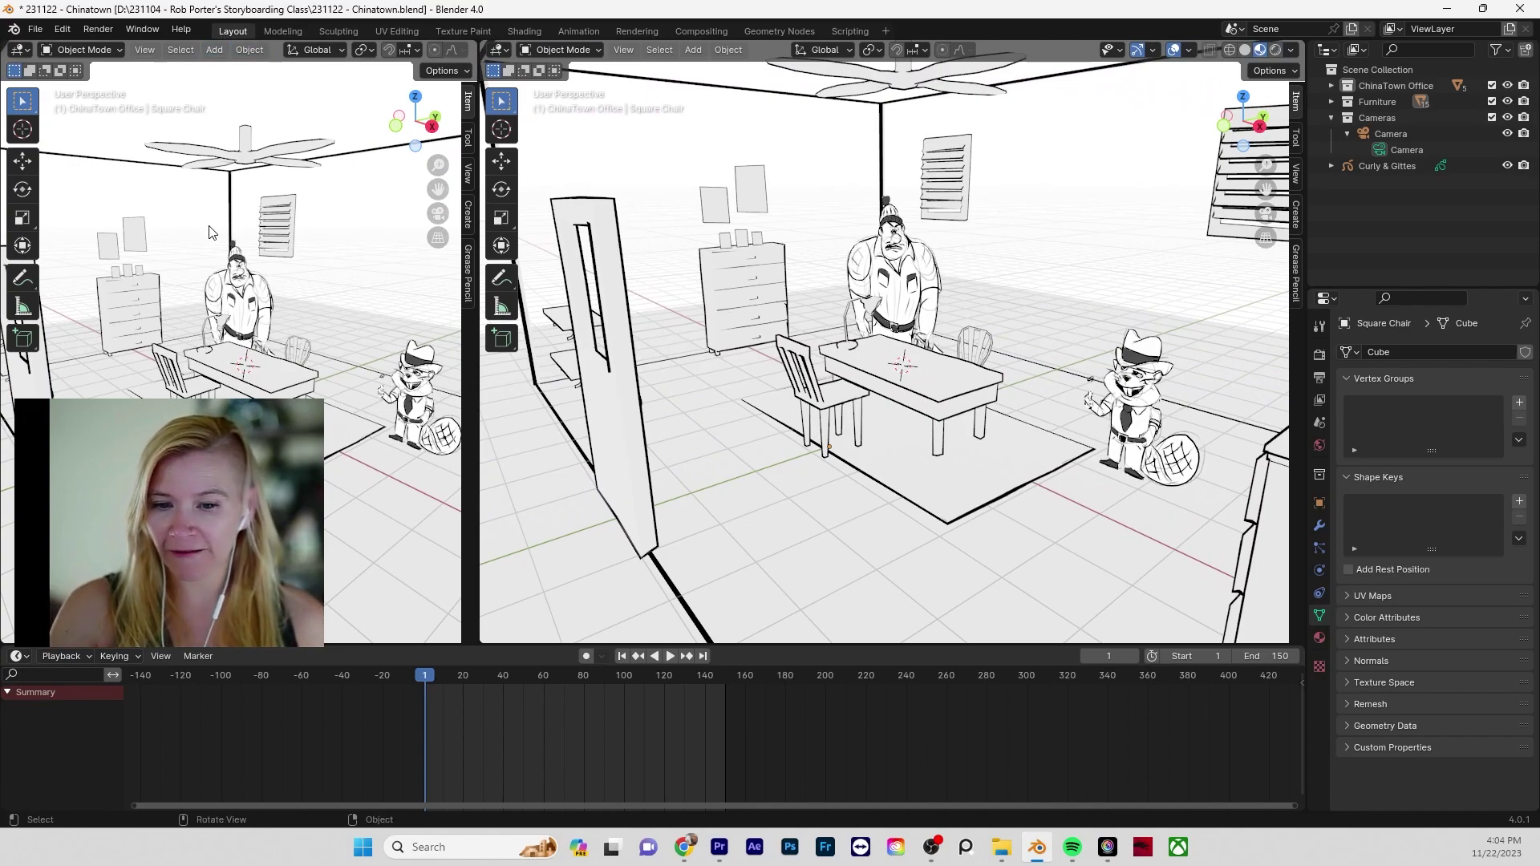
click(438, 214)
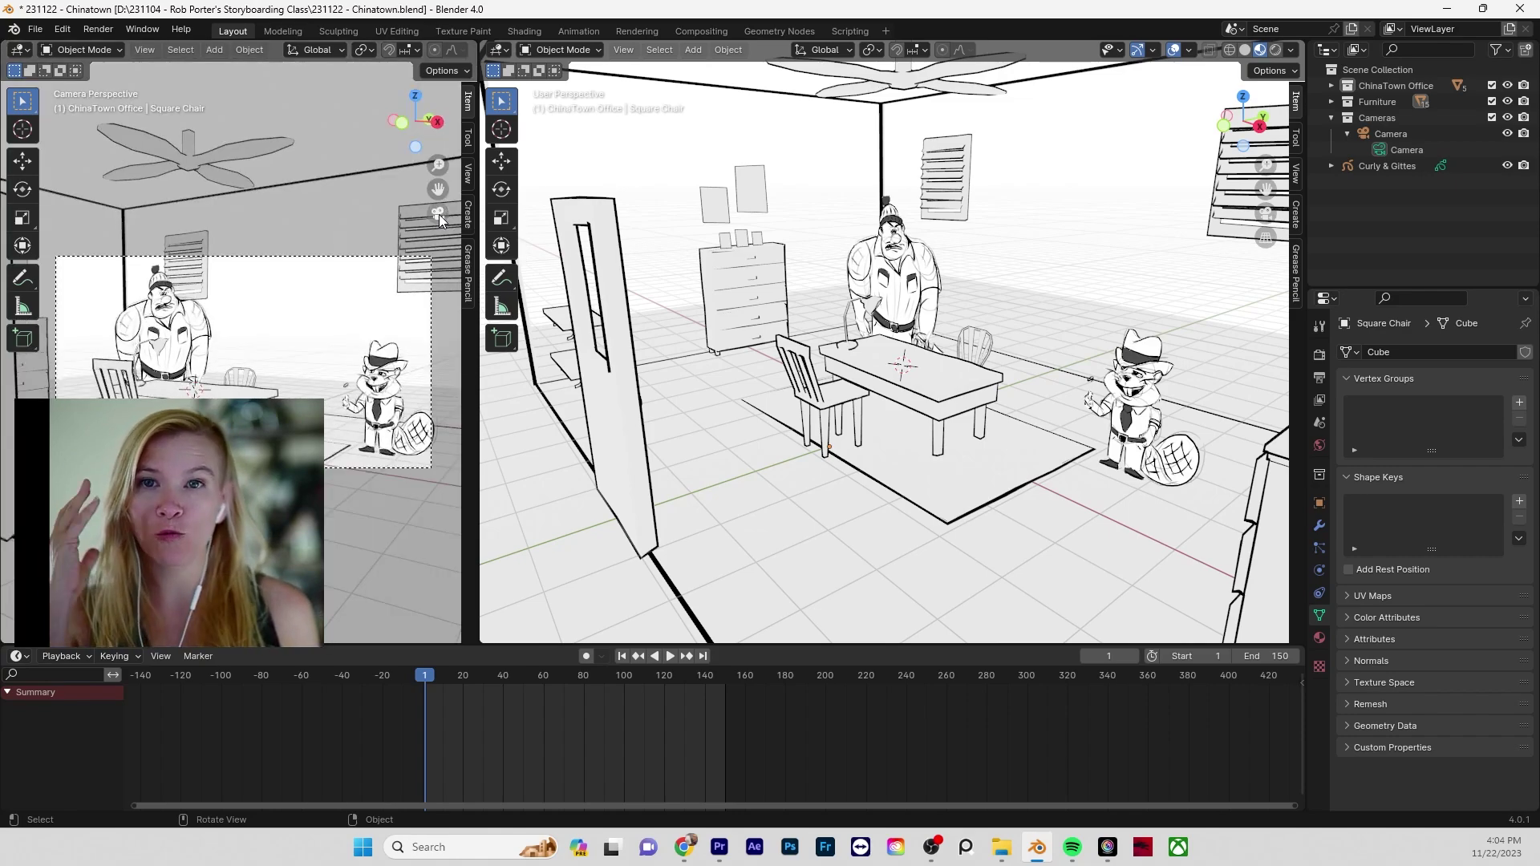
- Try moving the square chair about 1.3 m along X and 0.64 m along Y, and undo both moves
click(831, 405)
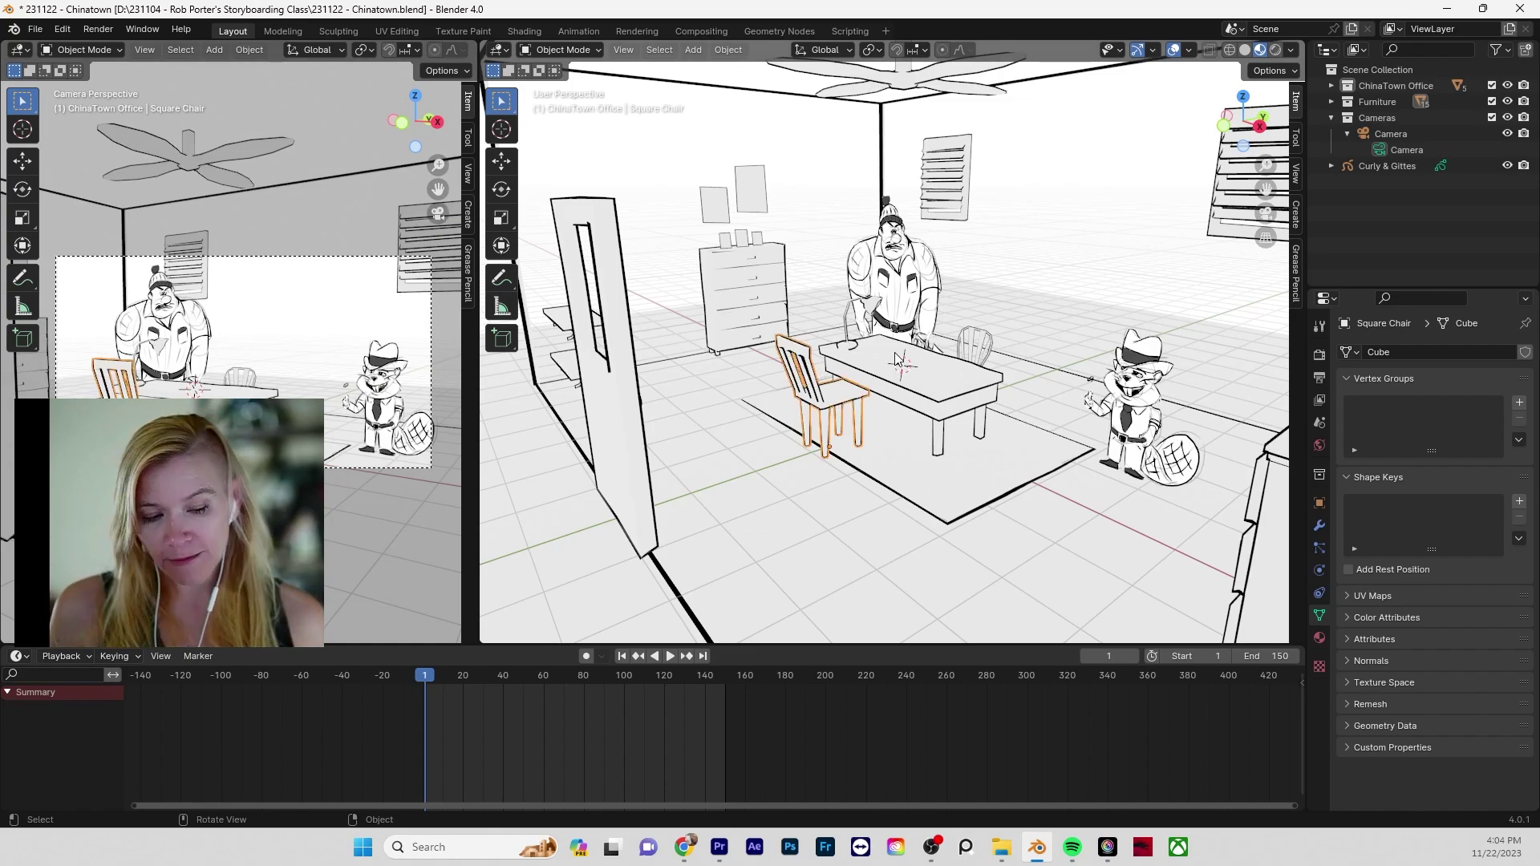
key(g)
key(x)
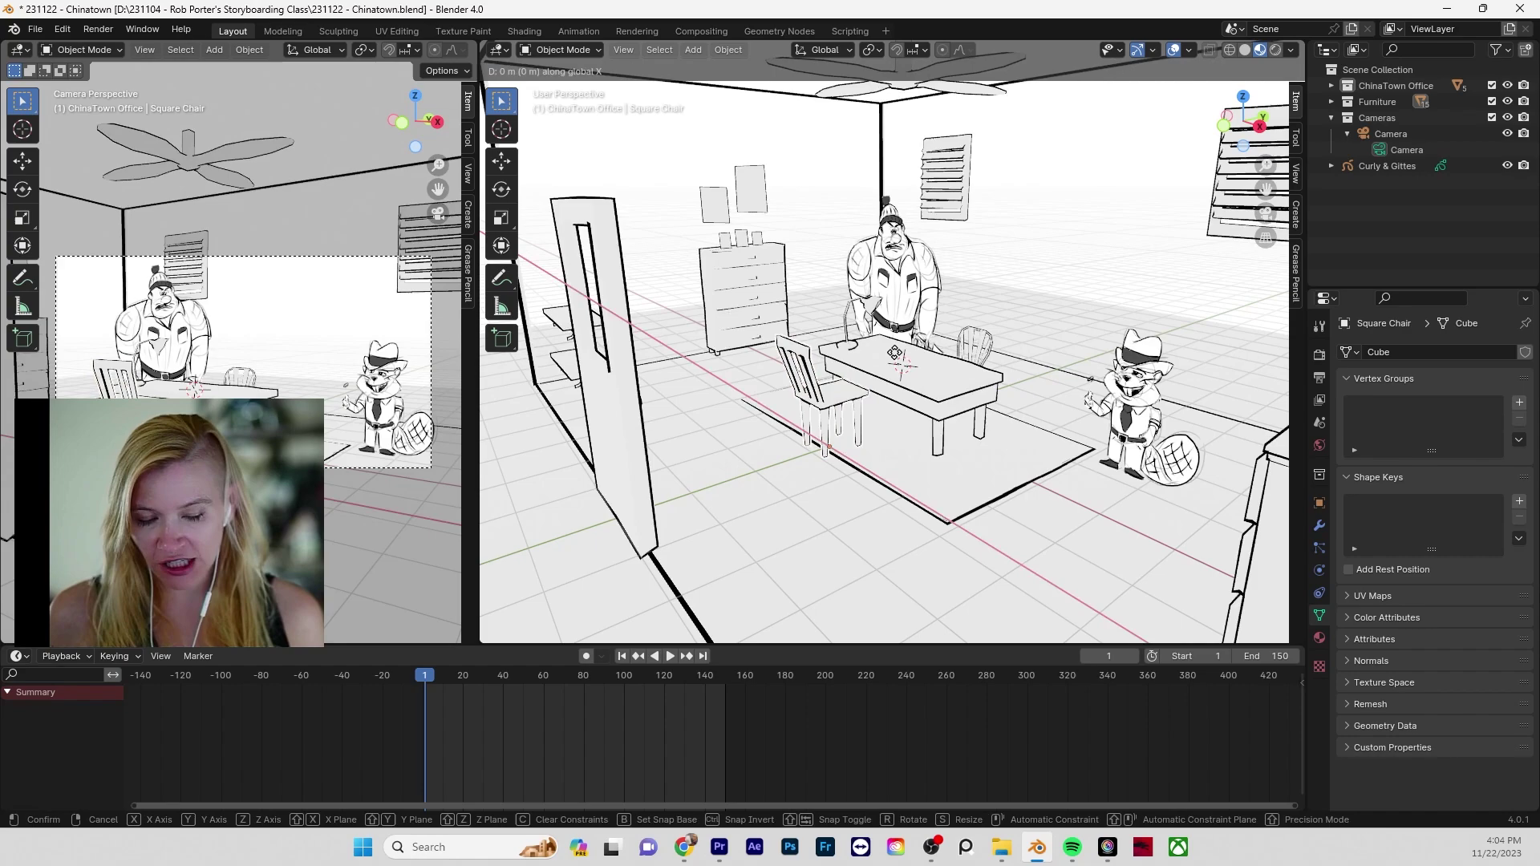
click(930, 411)
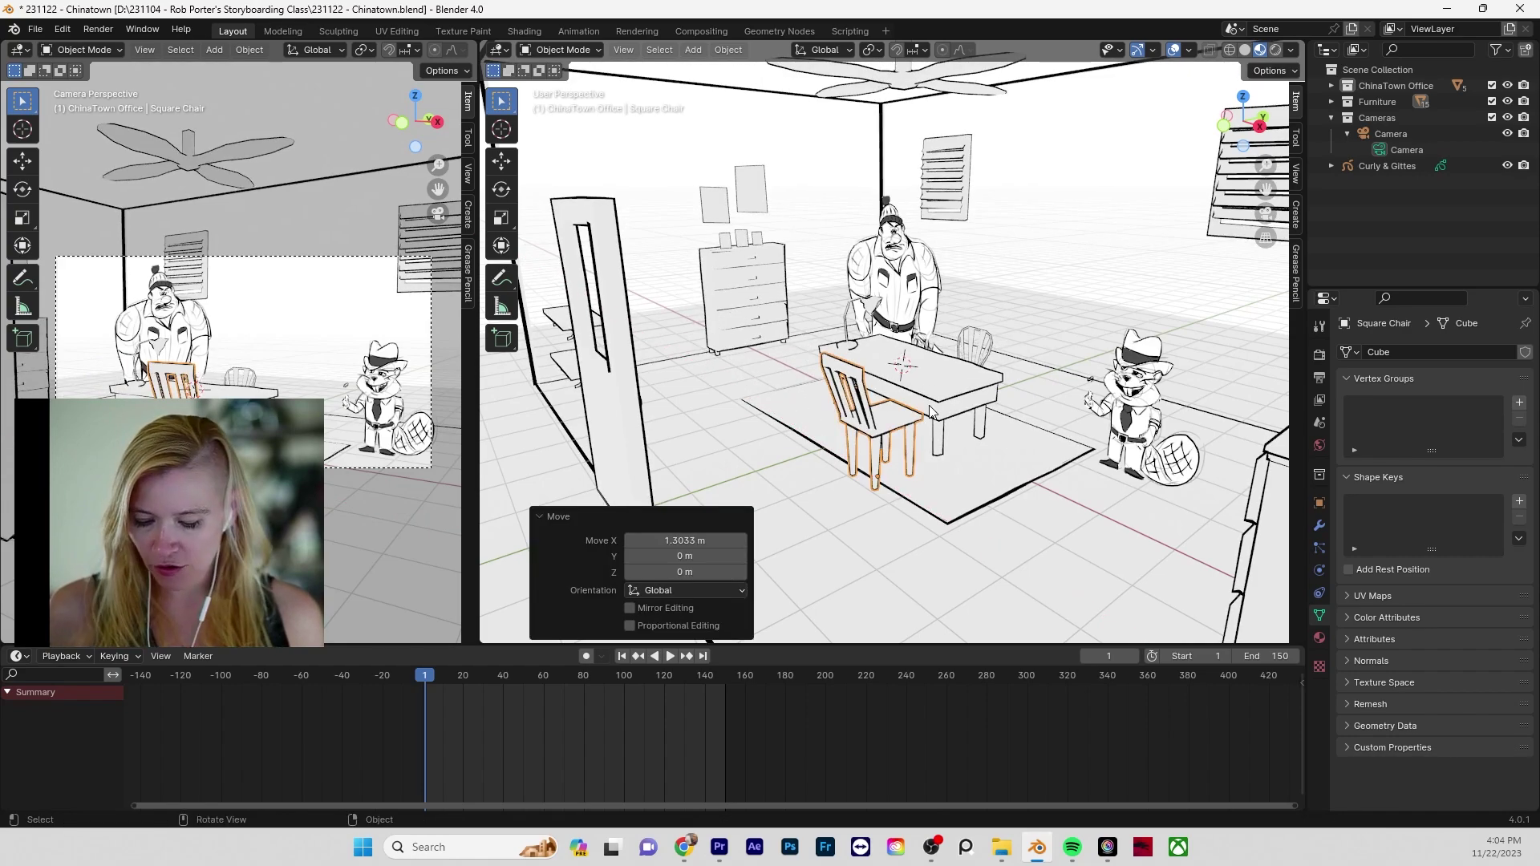
key(g)
key(y)
click(962, 405)
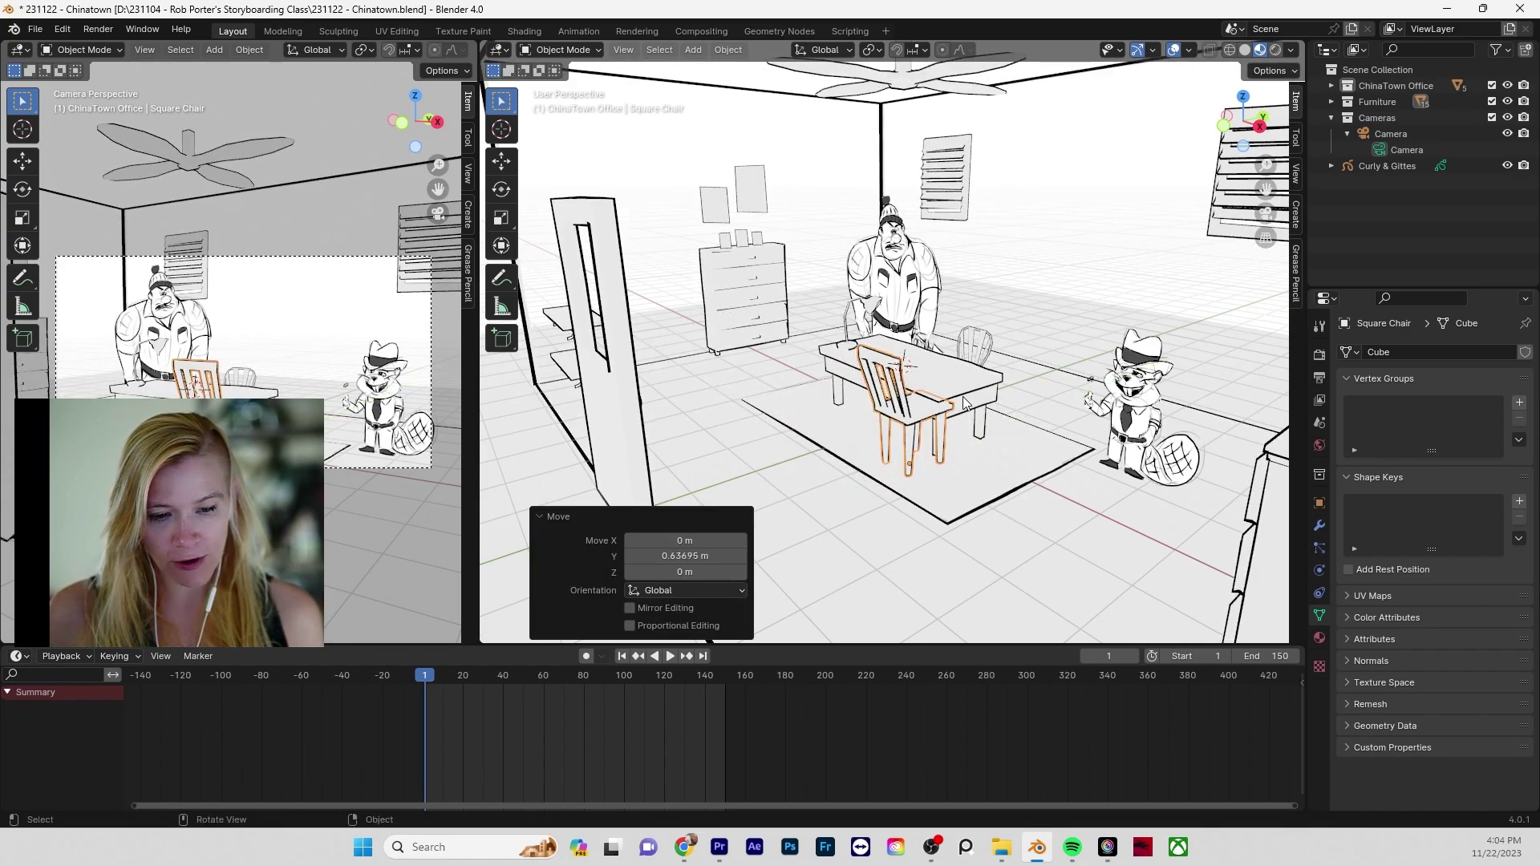
key(ctrl+z)
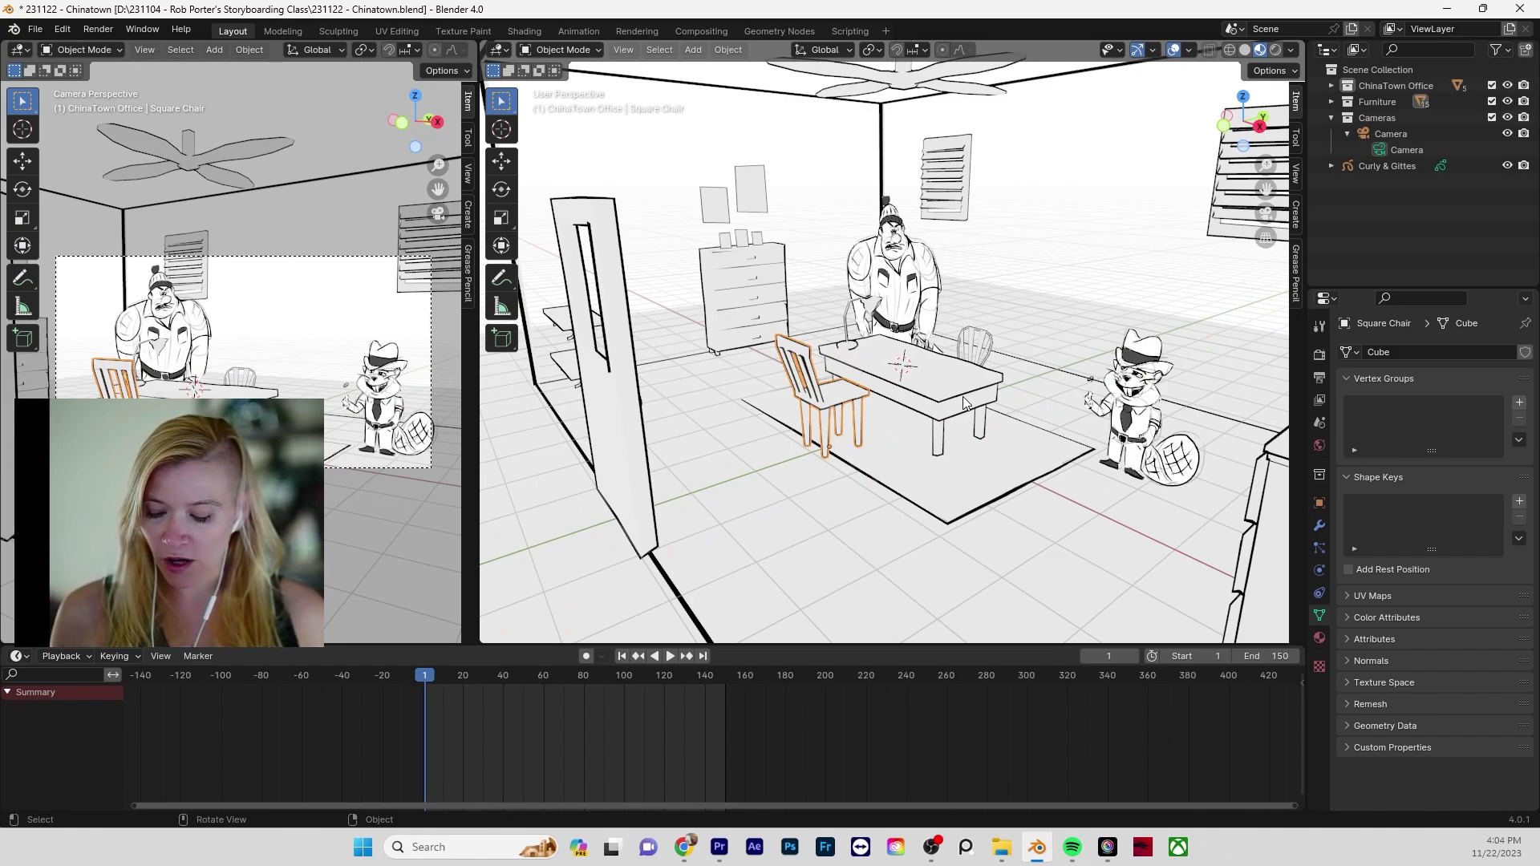
- Try scaling the square chair down uniformly and along the X axis only, undoing each scale
key(s)
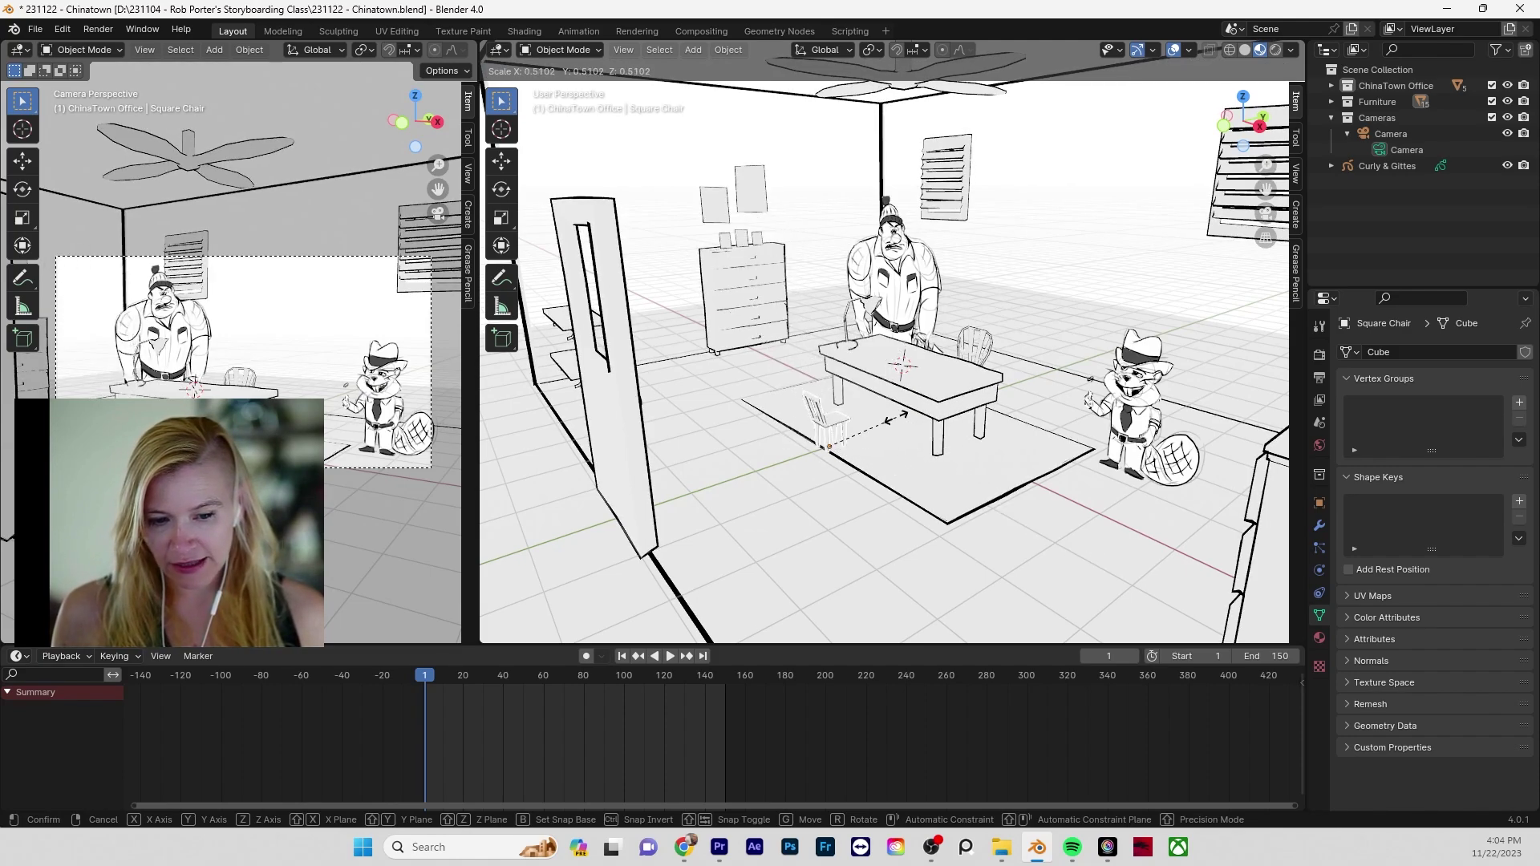
click(905, 411)
key(ctrl+z)
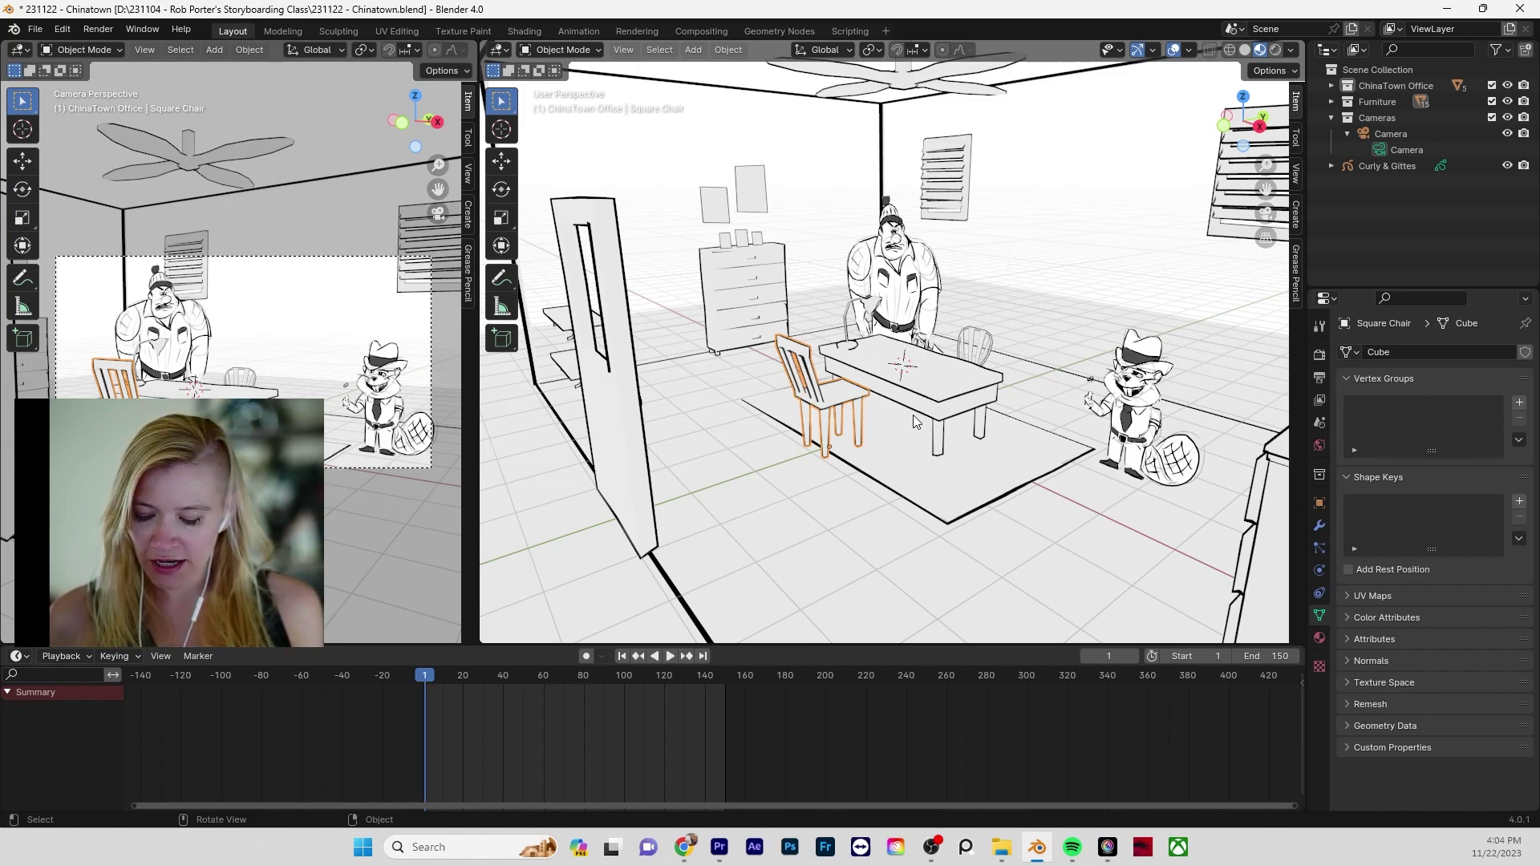
key(s)
key(x)
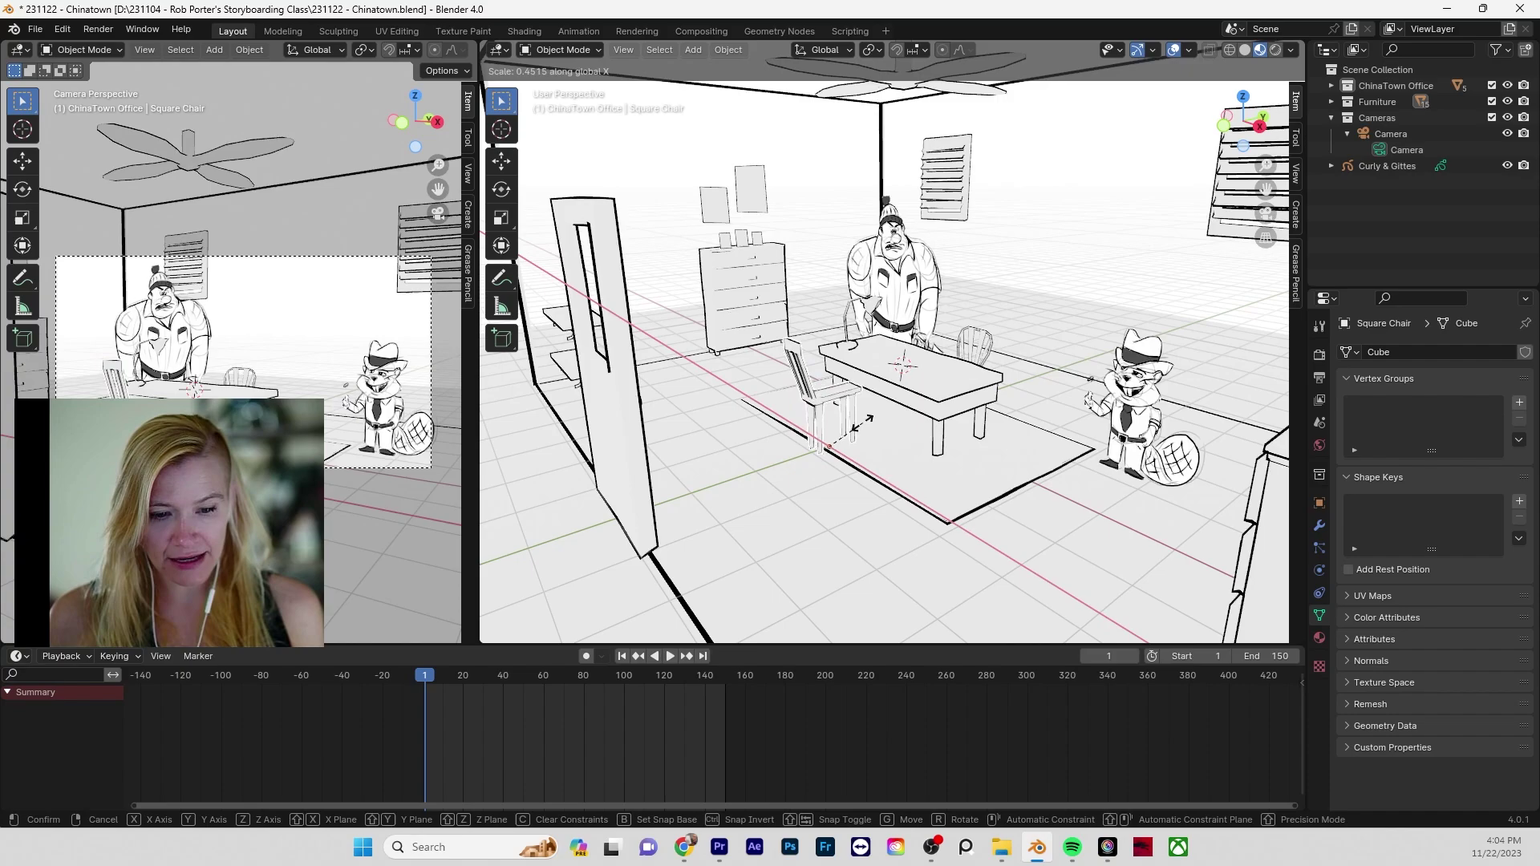
click(834, 429)
key(ctrl+z)
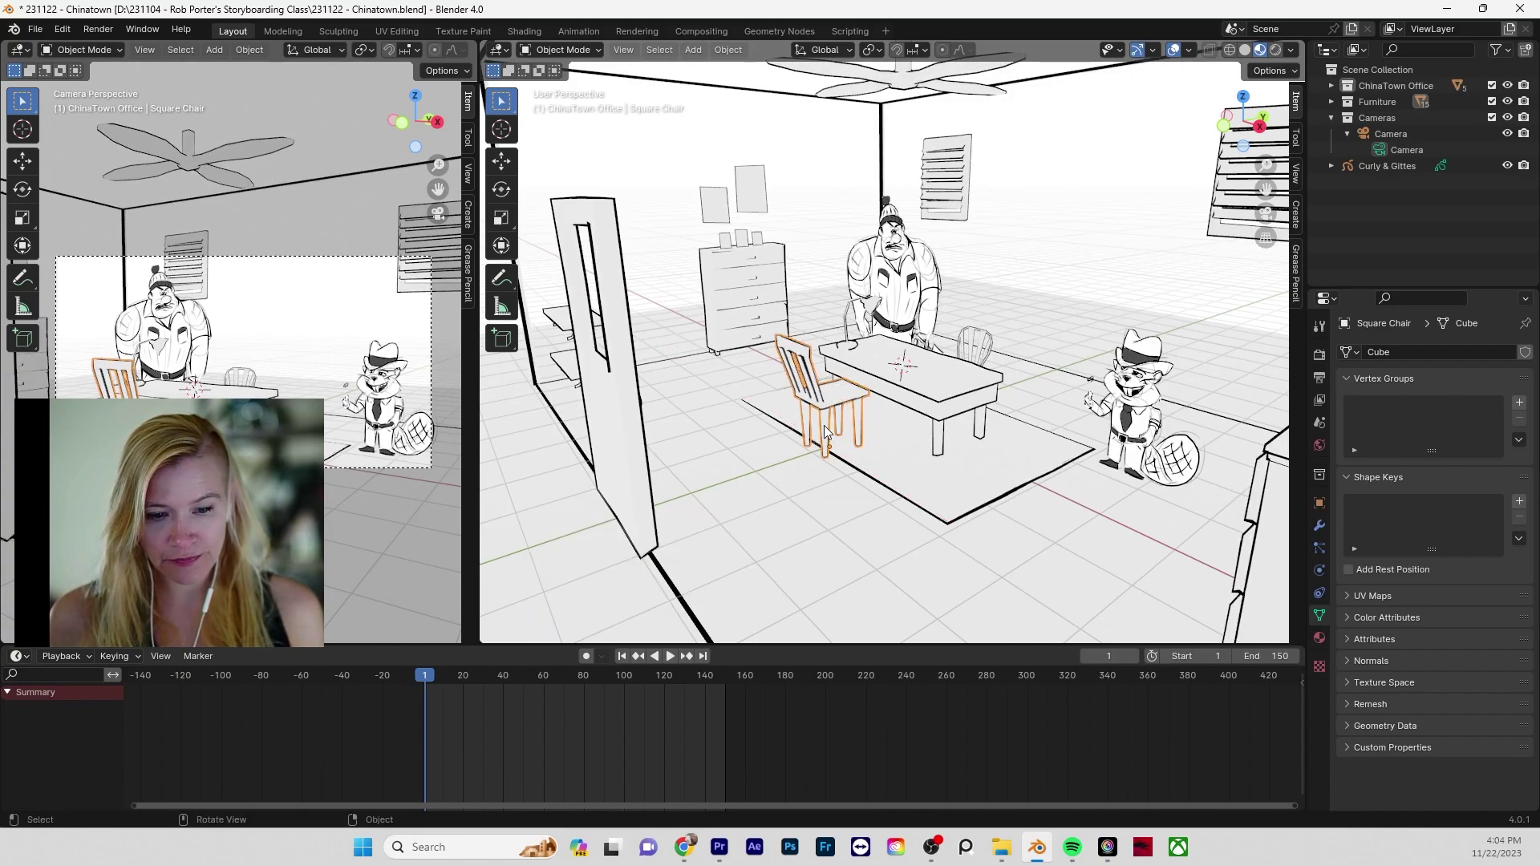
- Try rotating the square chair around the Z axis from a raised view of the room, and undo the rotation
mouse_move(824, 425)
middle_down()
mouse_move(801, 478)
mouse_move(806, 417)
middle_up()
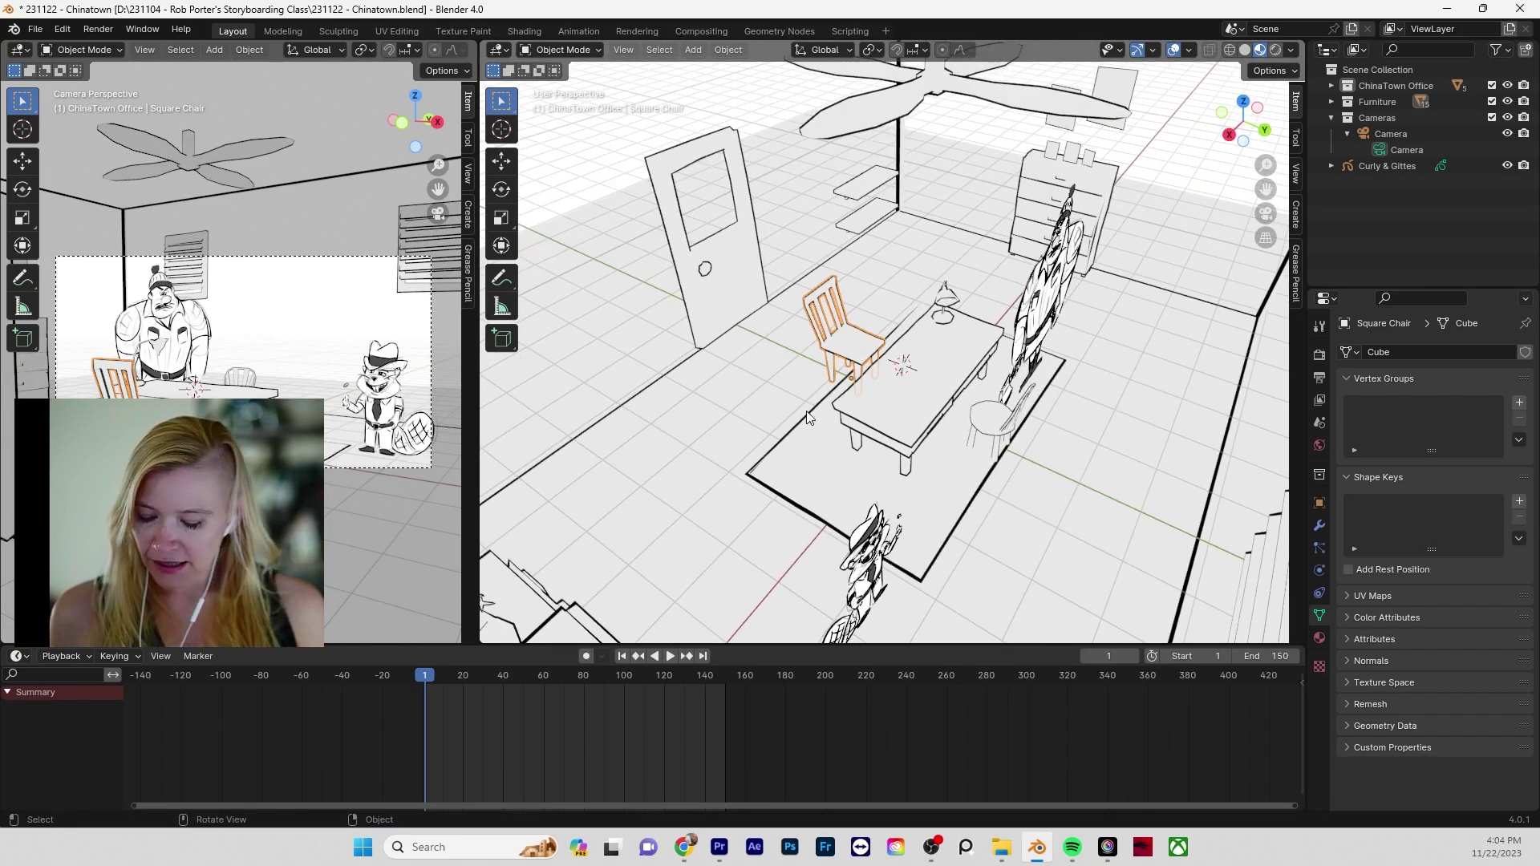
key(r)
key(z)
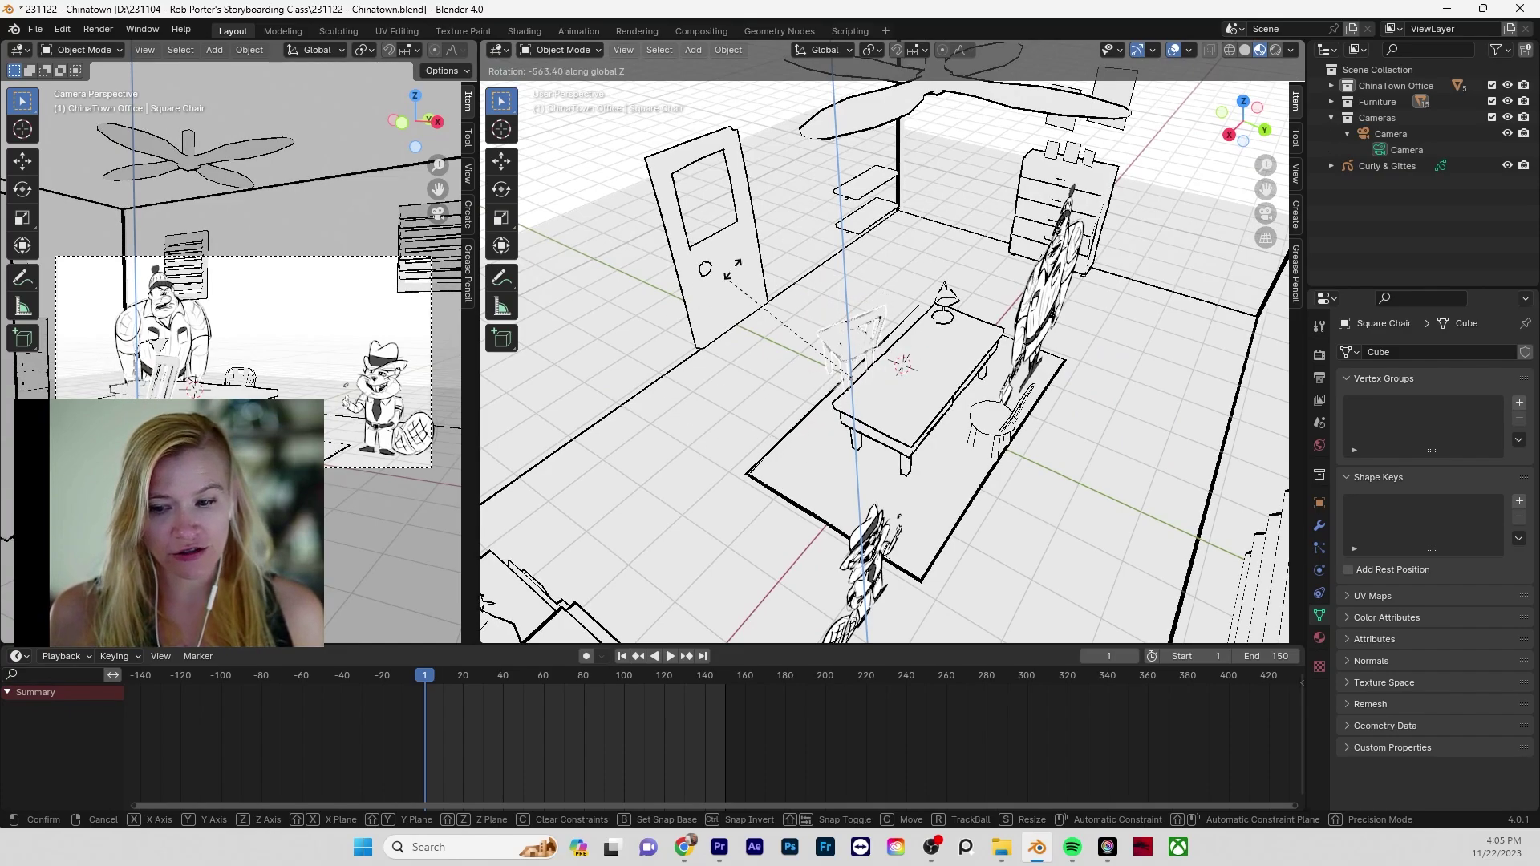
click(884, 321)
key(ctrl+z)
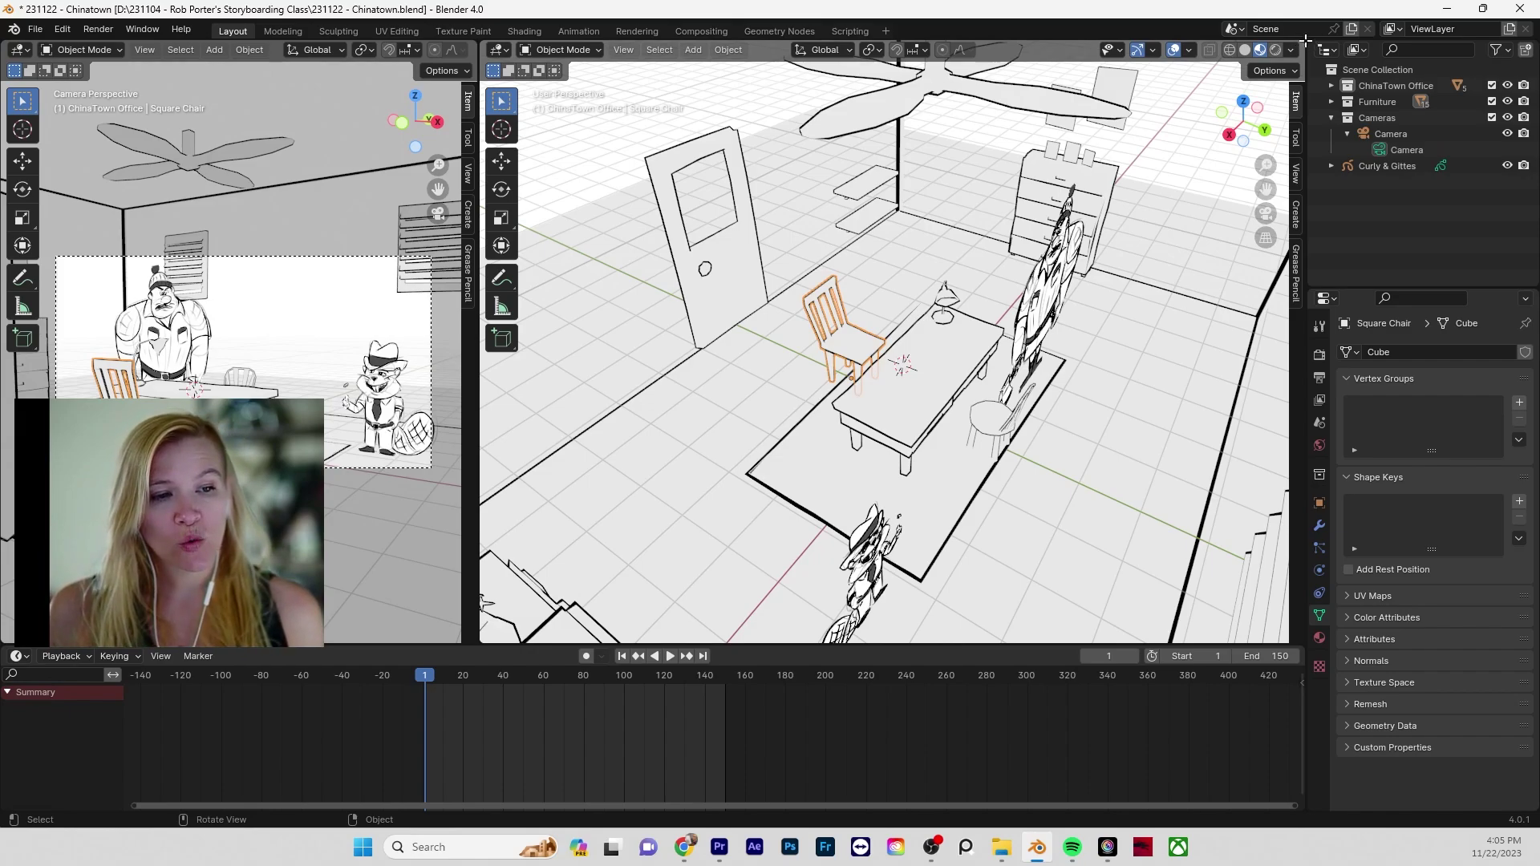
- Duplicate the wider perspective viewport into its own floating window and move that window out of the way
shift+drag(1305, 40, 1289, 54)
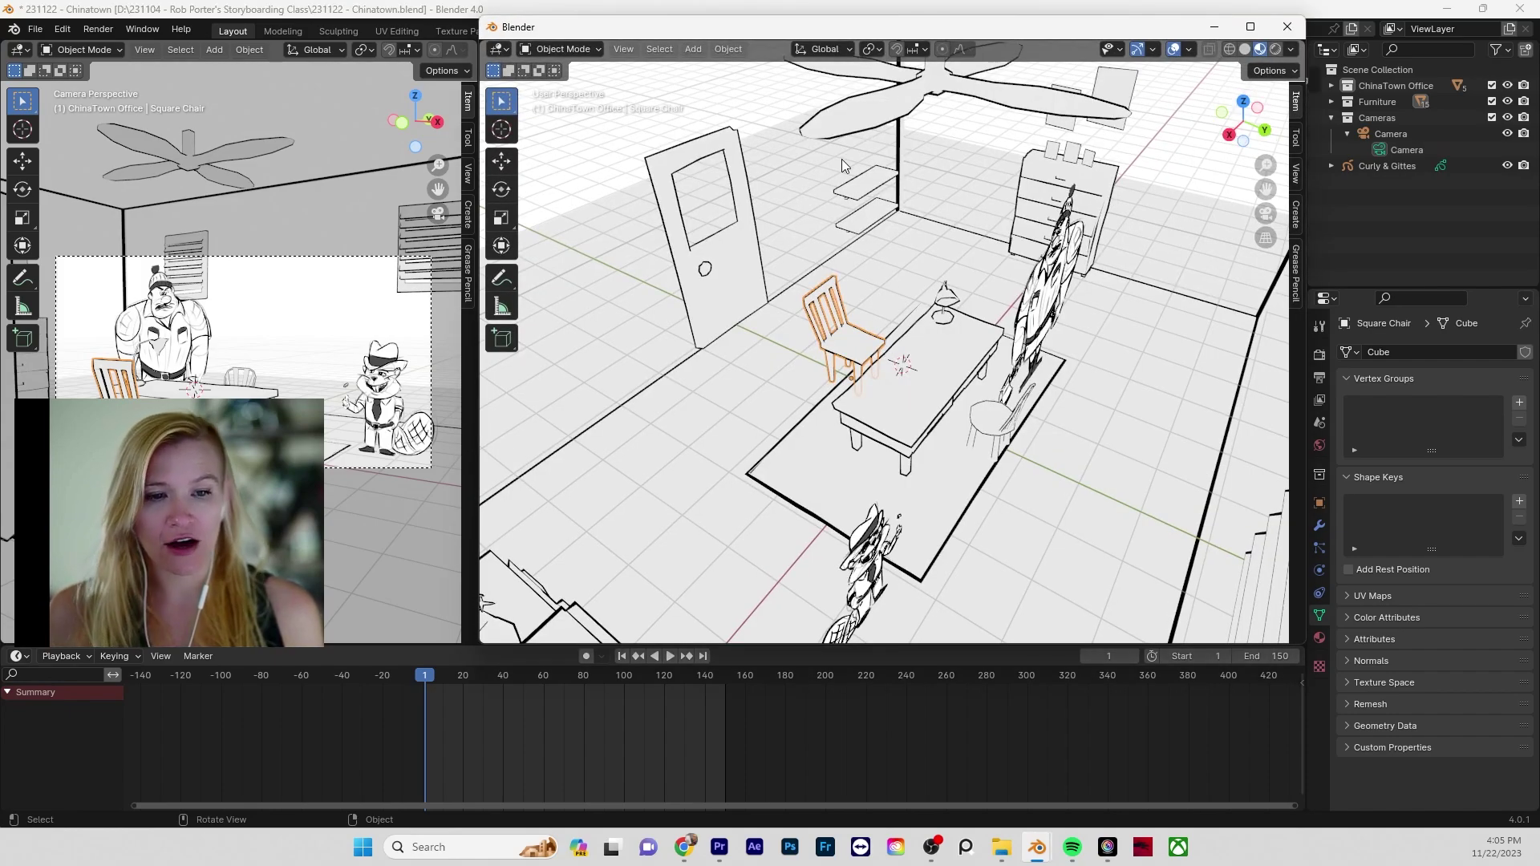
mouse_move(768, 32)
mouse_down()
mouse_move(494, 164)
mouse_move(662, 200)
mouse_move(519, 95)
mouse_move(677, 152)
mouse_move(635, 101)
mouse_move(604, 152)
mouse_move(1195, 0)
mouse_move(1536, 2)
mouse_up()
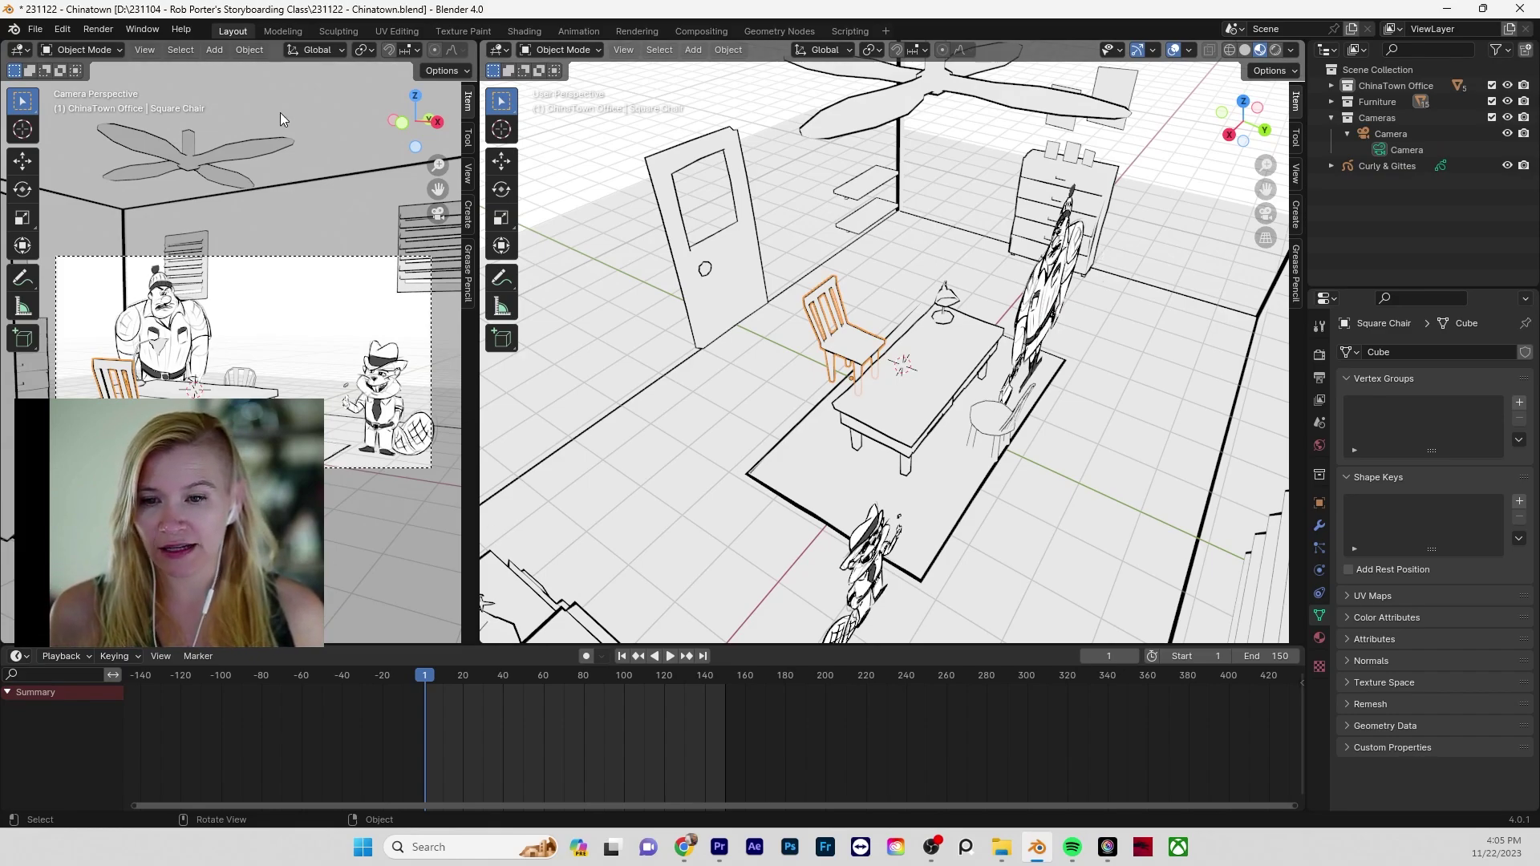
- Centre the camera frame in the smaller viewport, checking how to leave and return to the camera view
shift+middle_drag(306, 269, 303, 178)
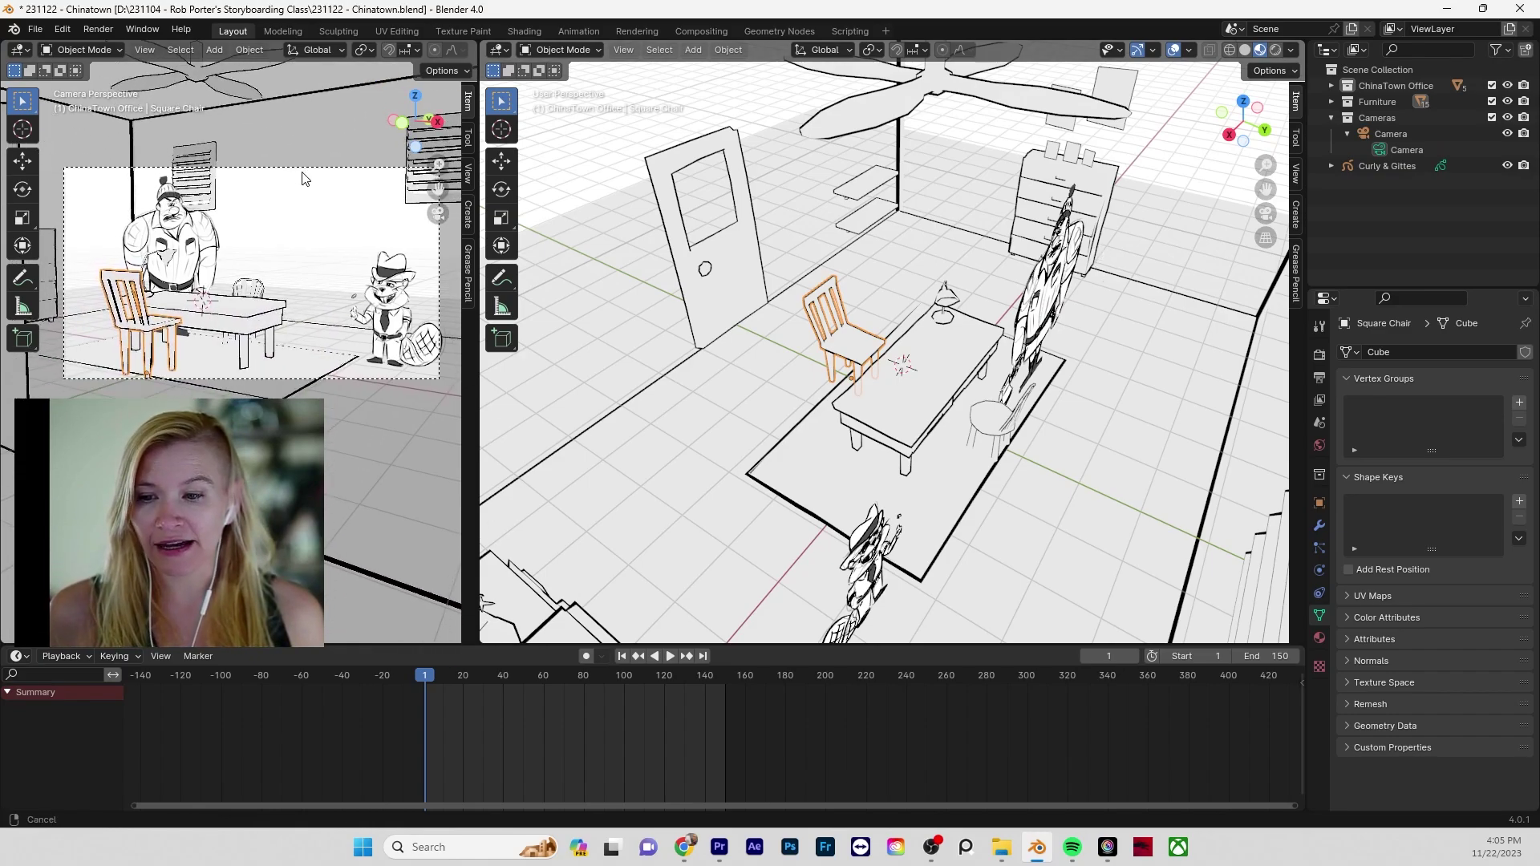
click(415, 95)
click(436, 211)
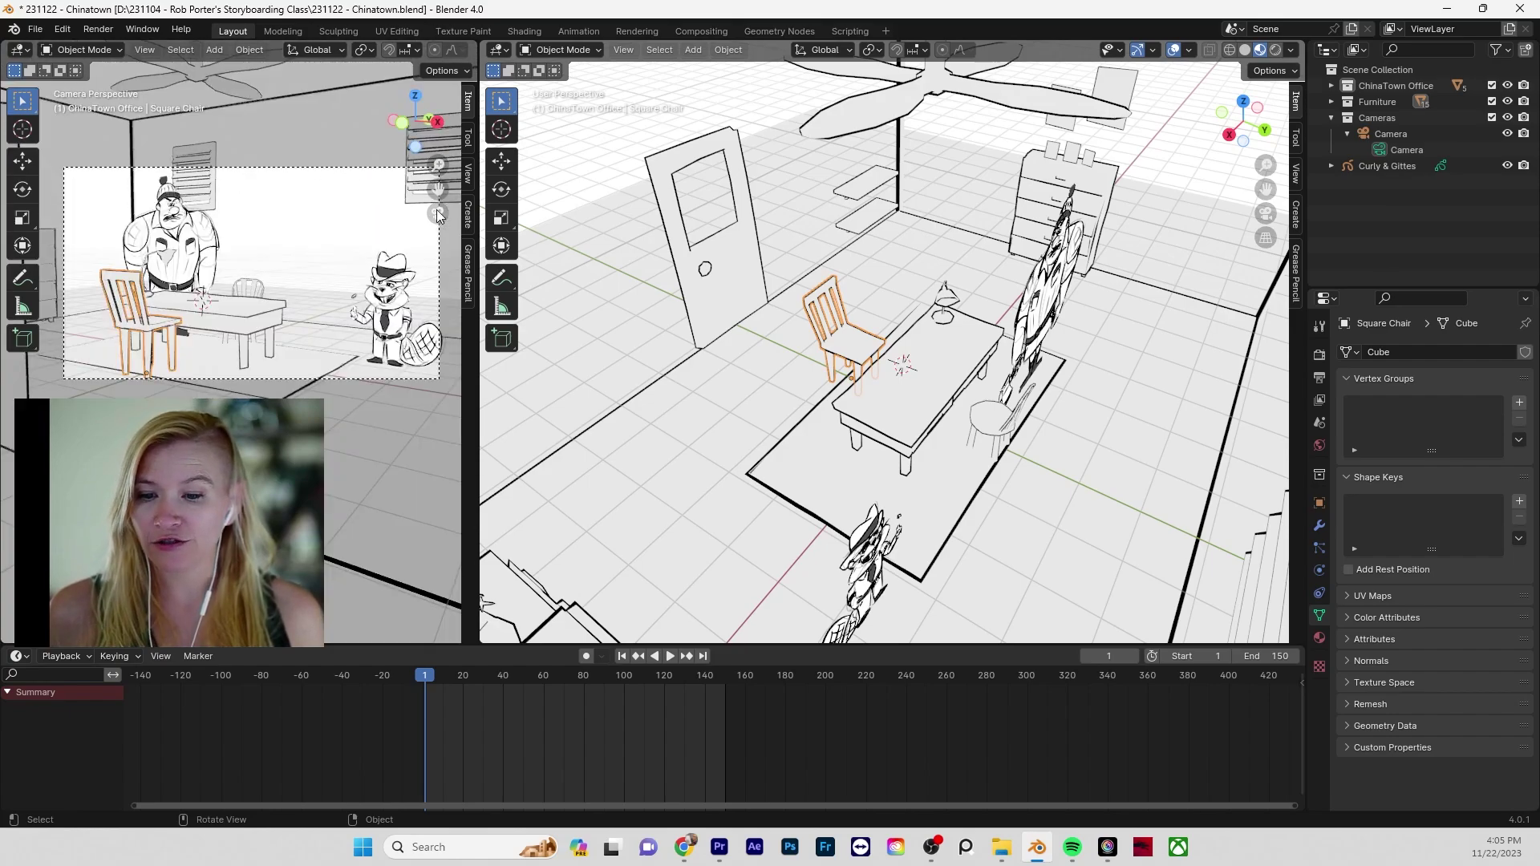
mouse_move(316, 326)
middle_down()
mouse_move(111, 324)
mouse_move(345, 329)
middle_up()
click(436, 212)
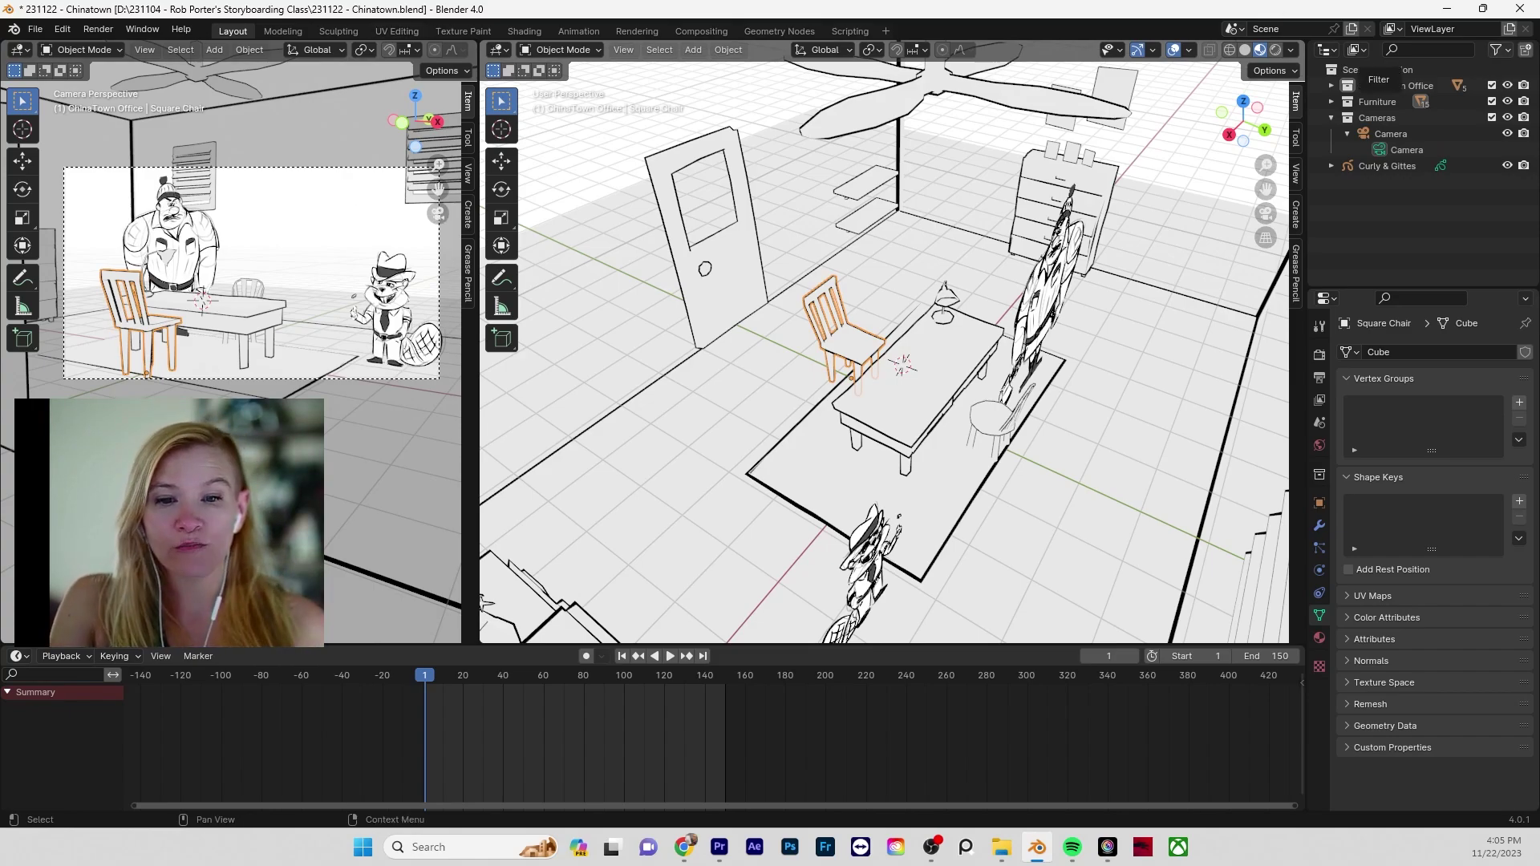
- Review the interaction modes available for the selected square chair and keep Object Mode
click(547, 52)
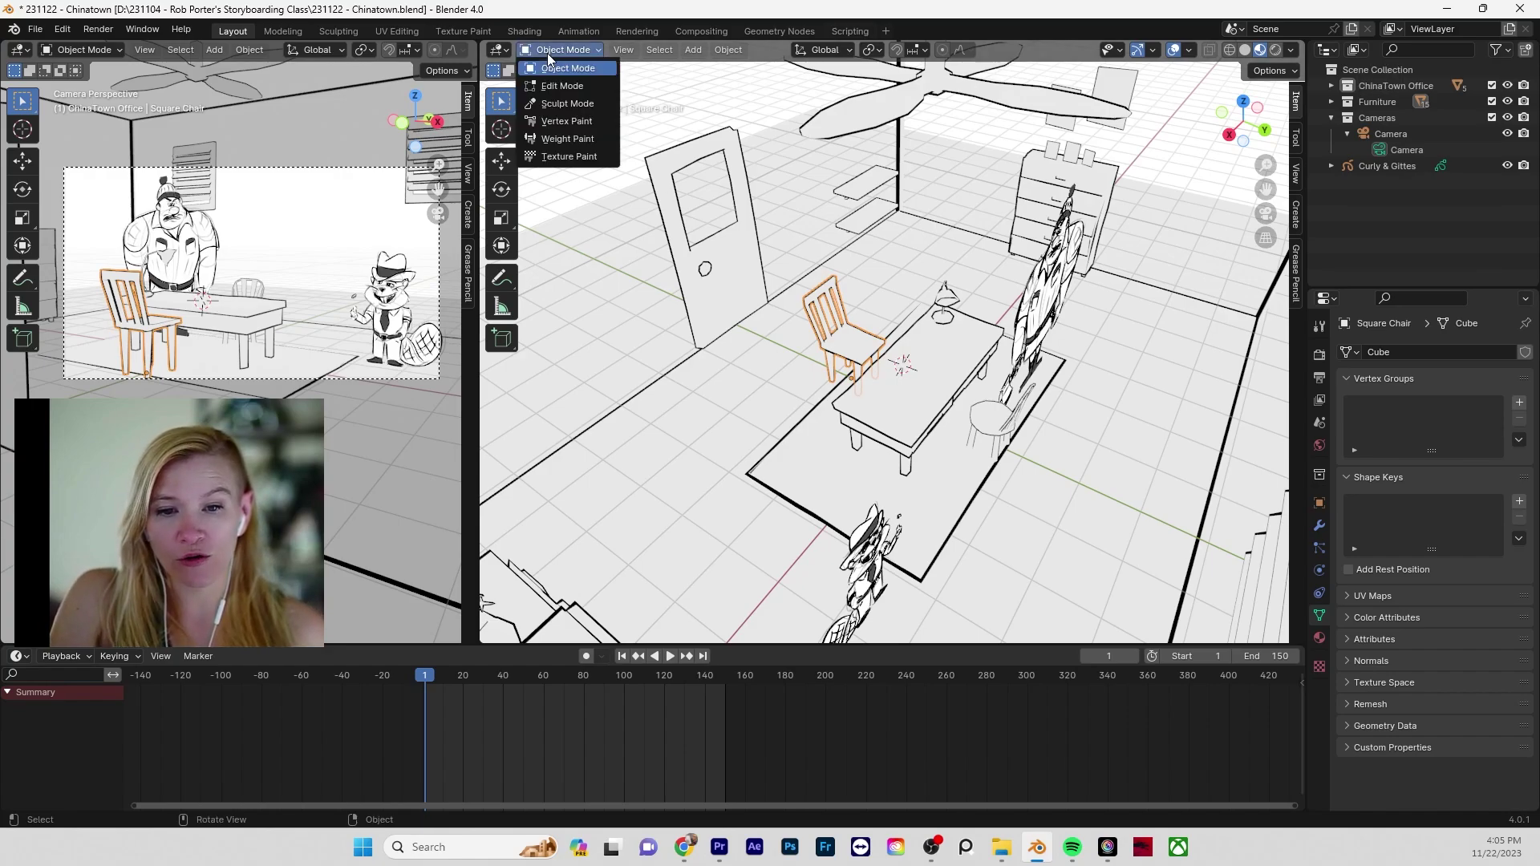
click(547, 53)
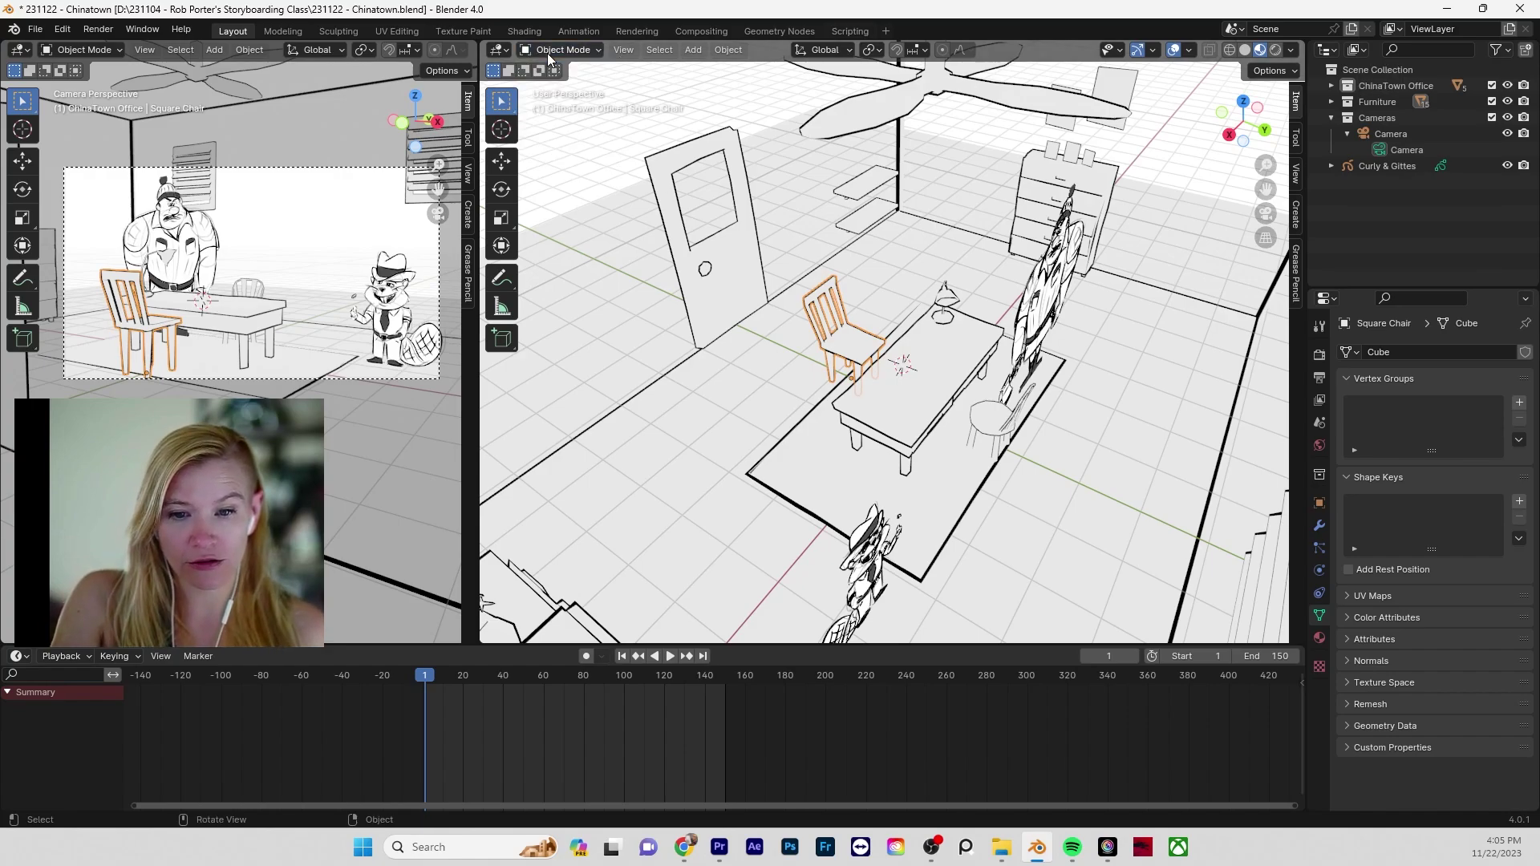
click(547, 53)
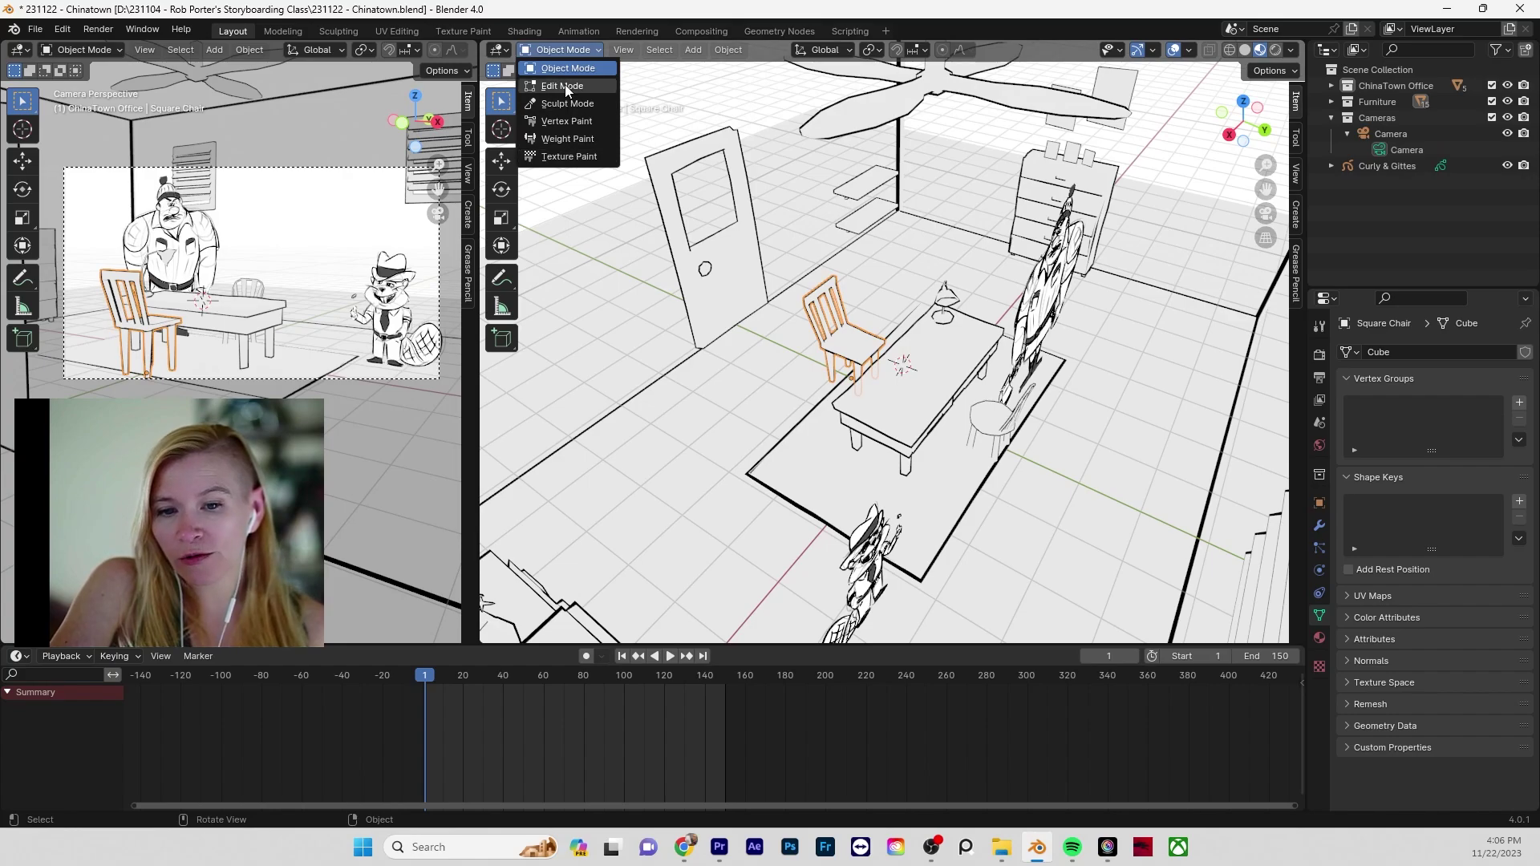
click(545, 68)
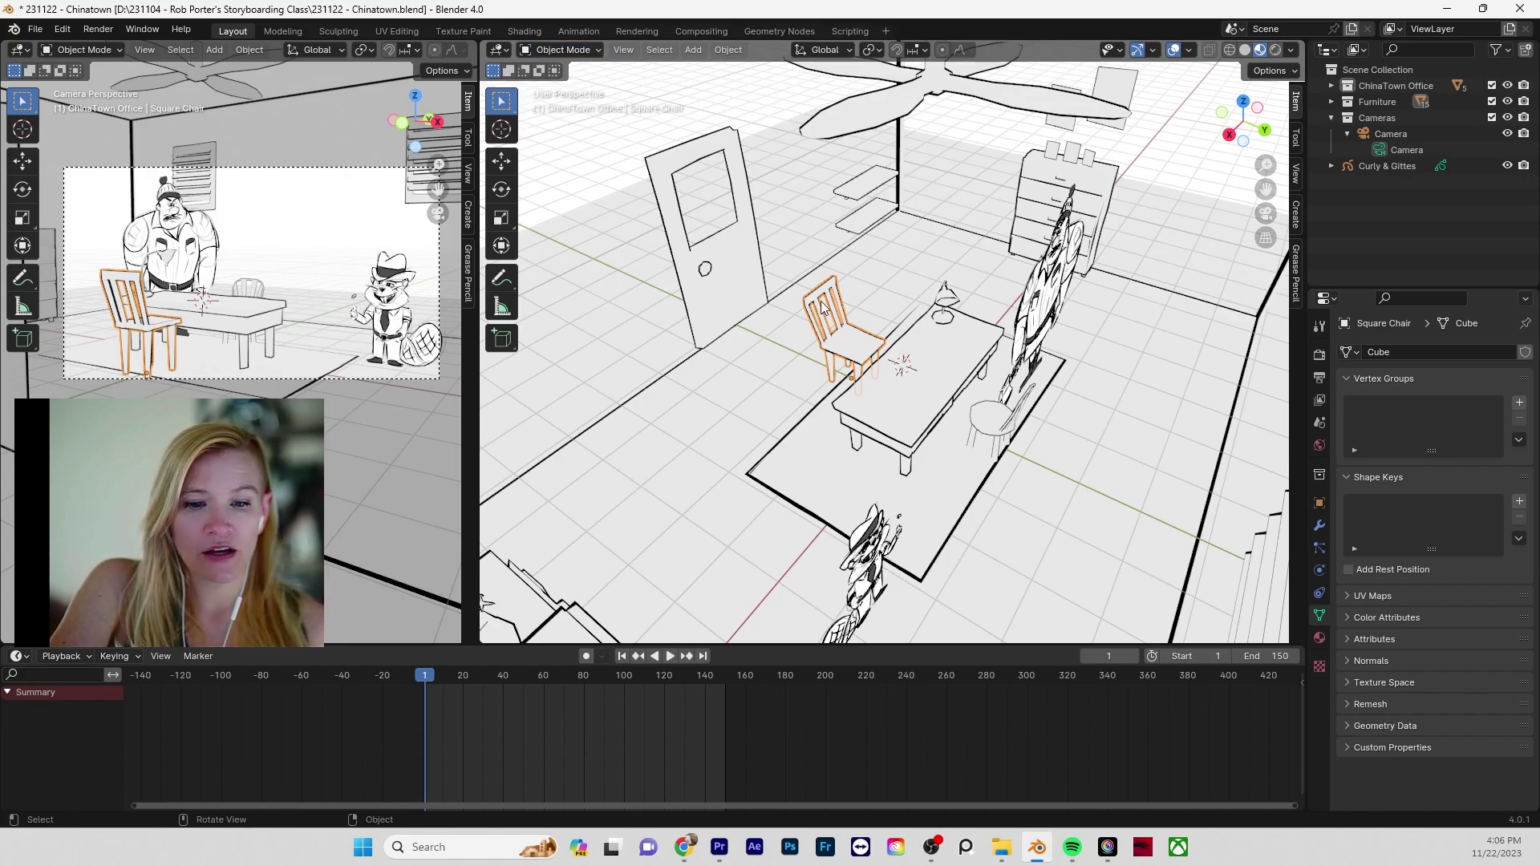
- Compare the dresser's properties with those of the character drawing, leaving the Curly & Gittes grease pencil object selected
middle_drag(825, 309, 980, 269)
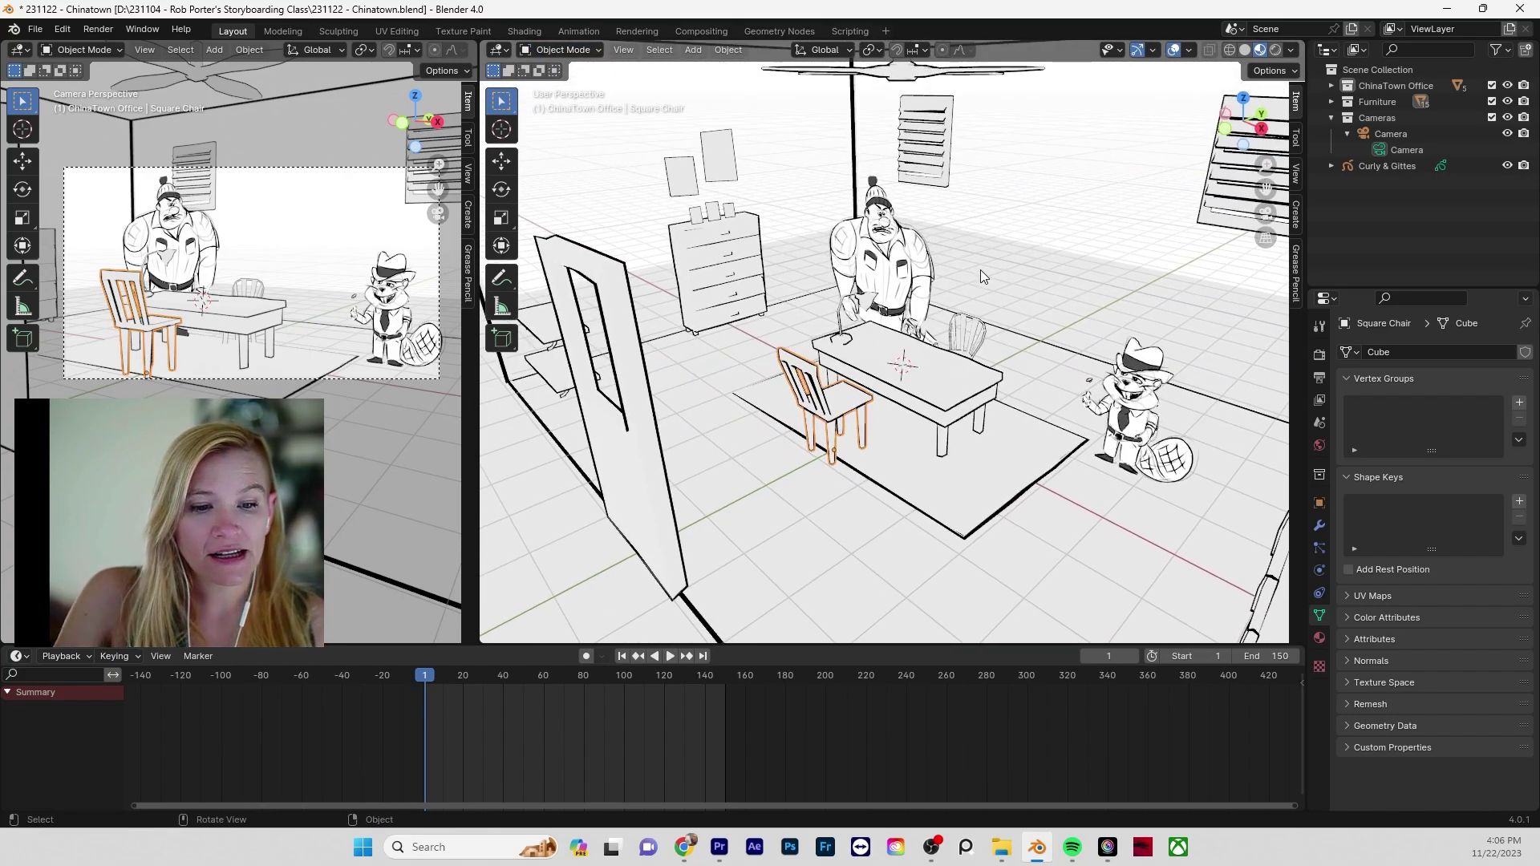
click(877, 215)
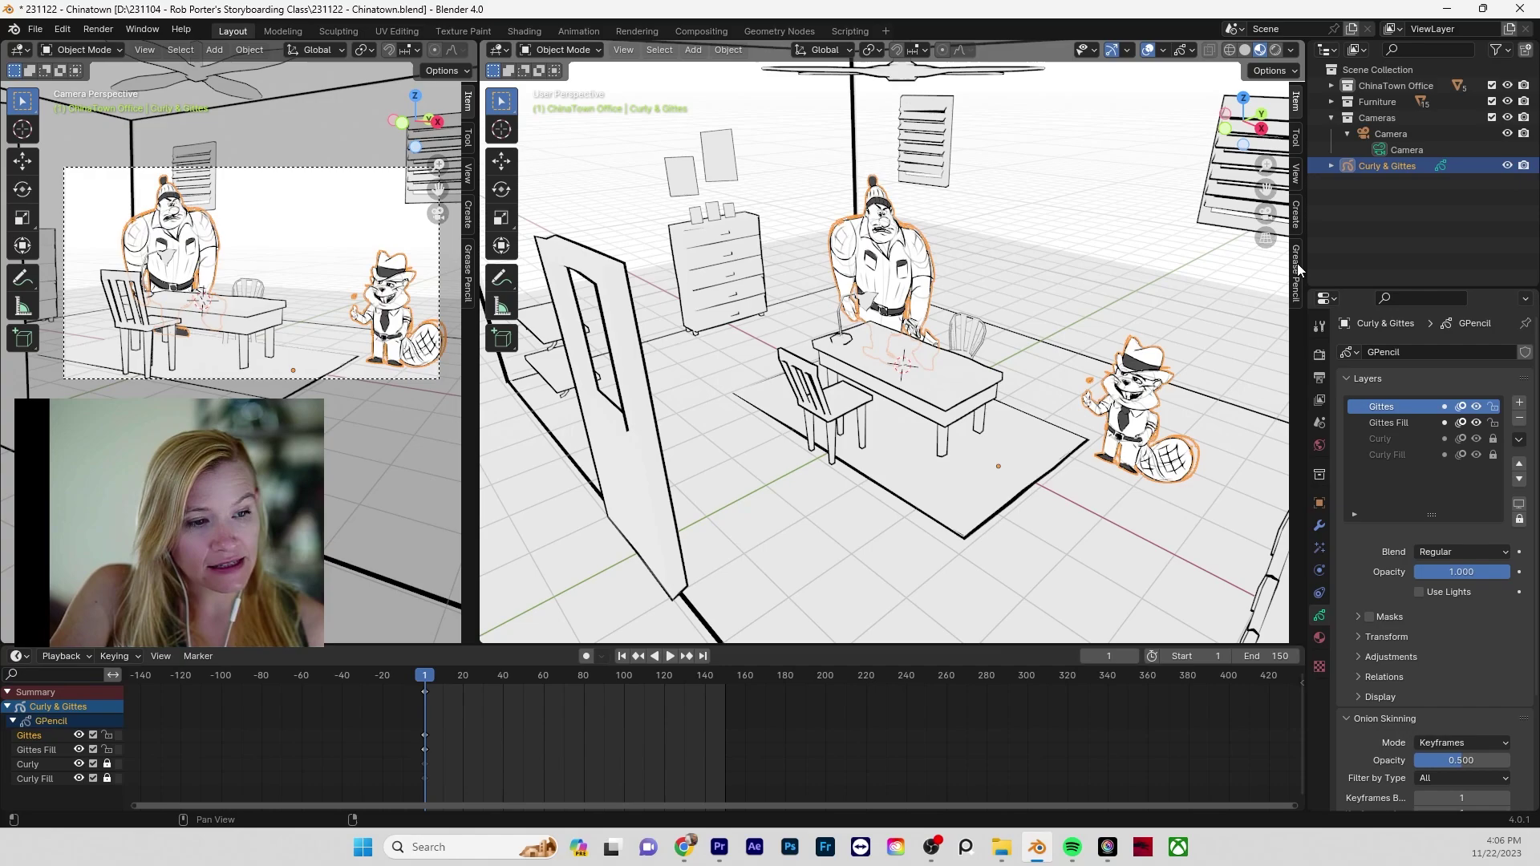
click(710, 270)
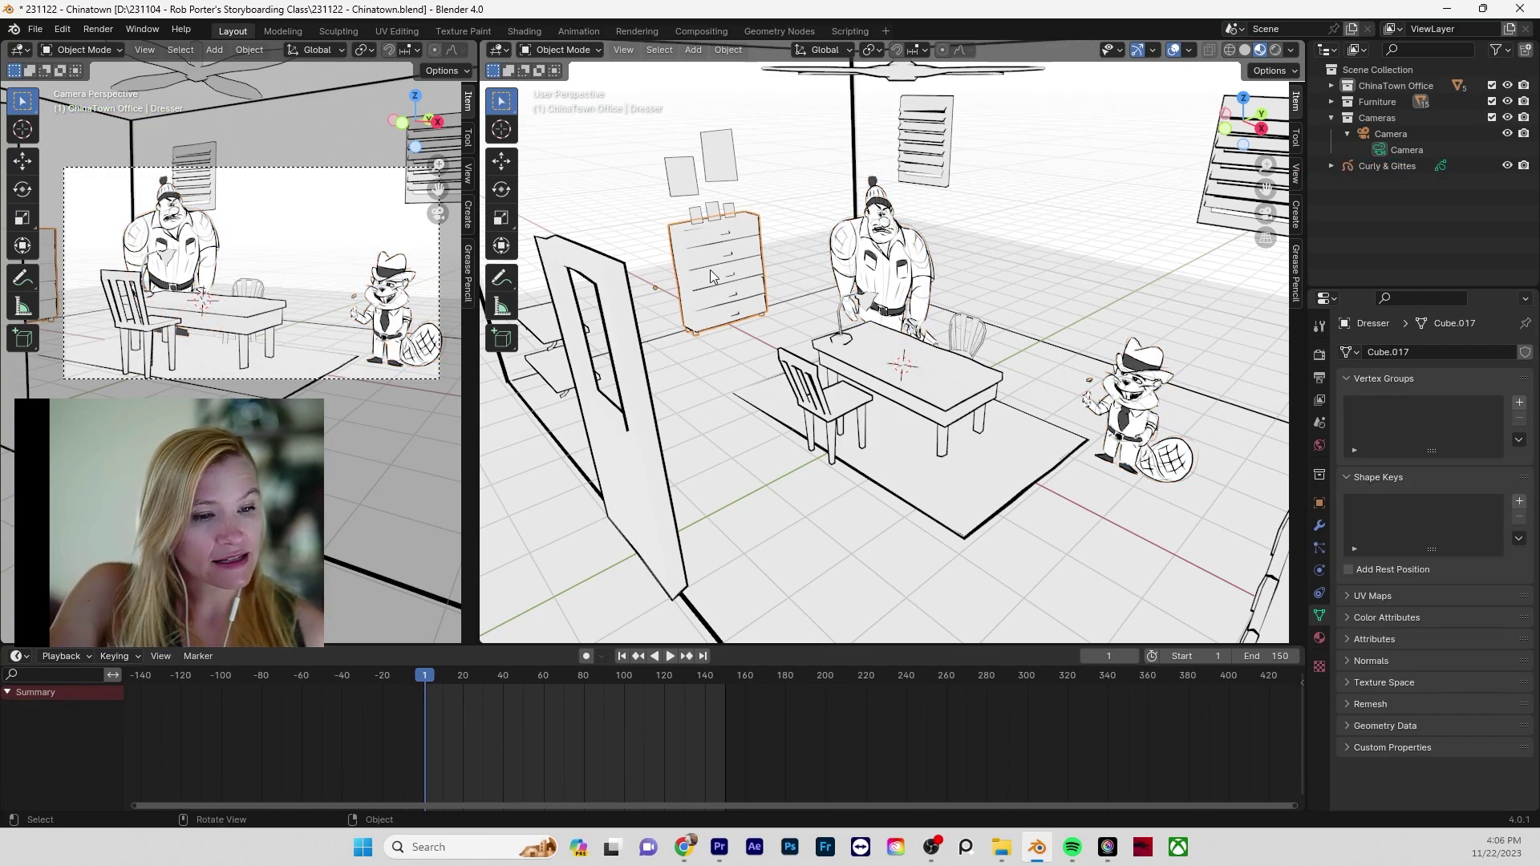
click(1383, 169)
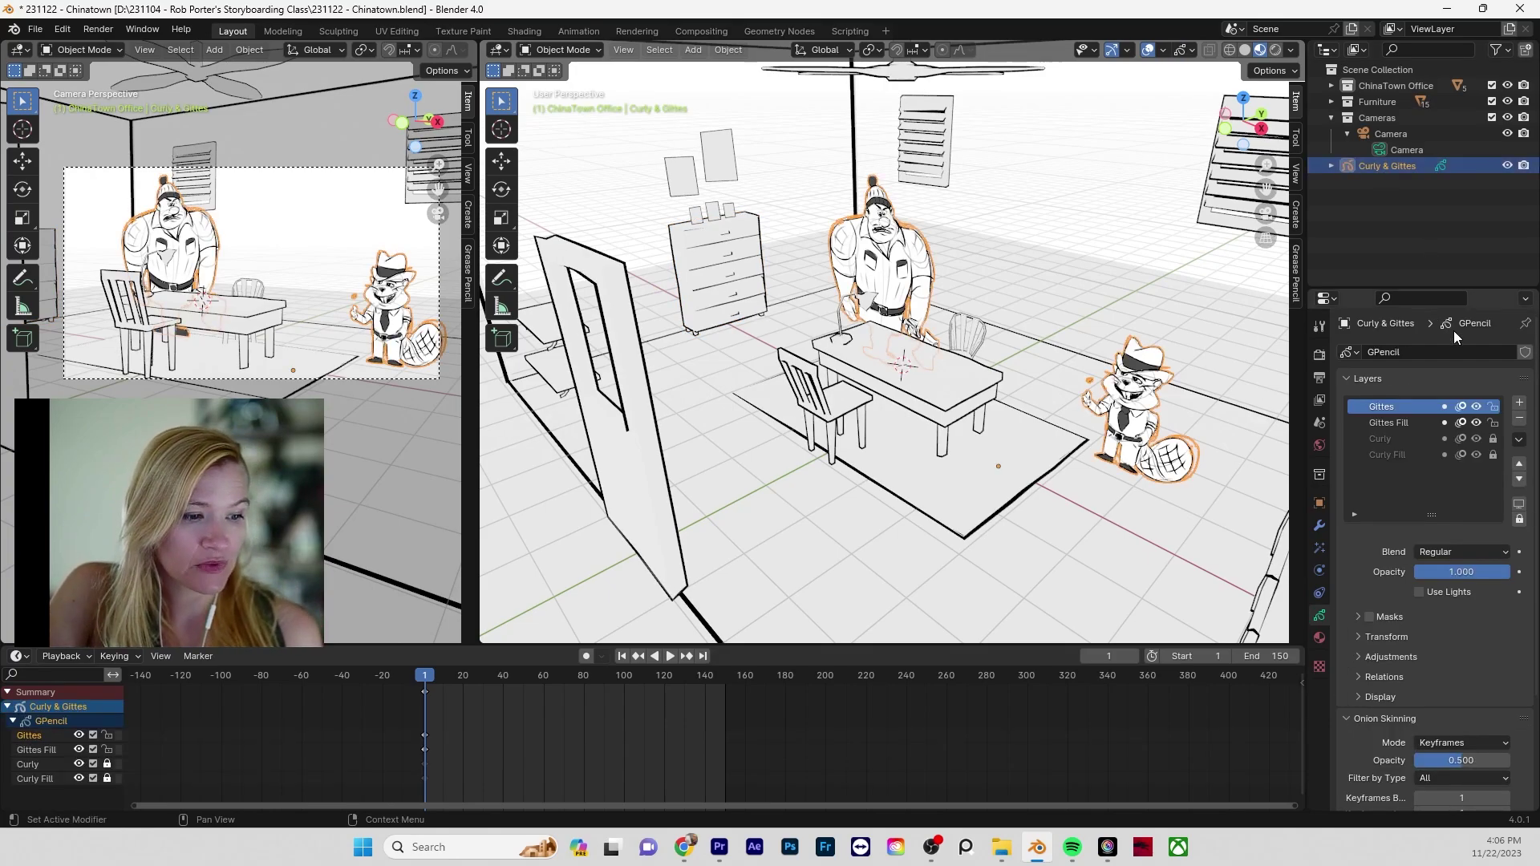
- Unlock the Curly and Curly Fill layers of the Curly & Gittes drawing
click(1390, 423)
click(1392, 439)
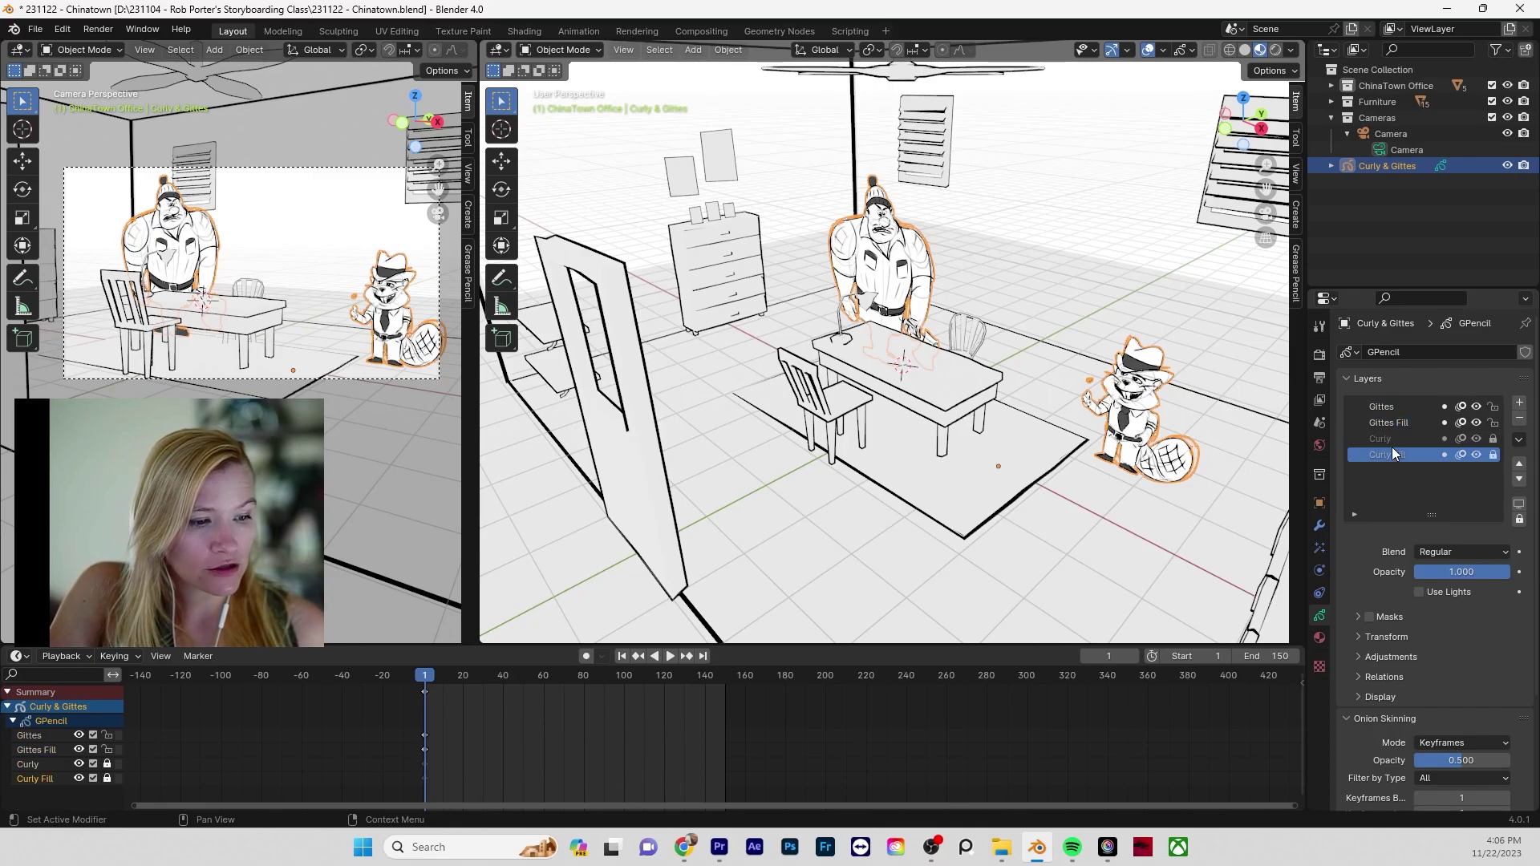
click(1393, 452)
click(1493, 439)
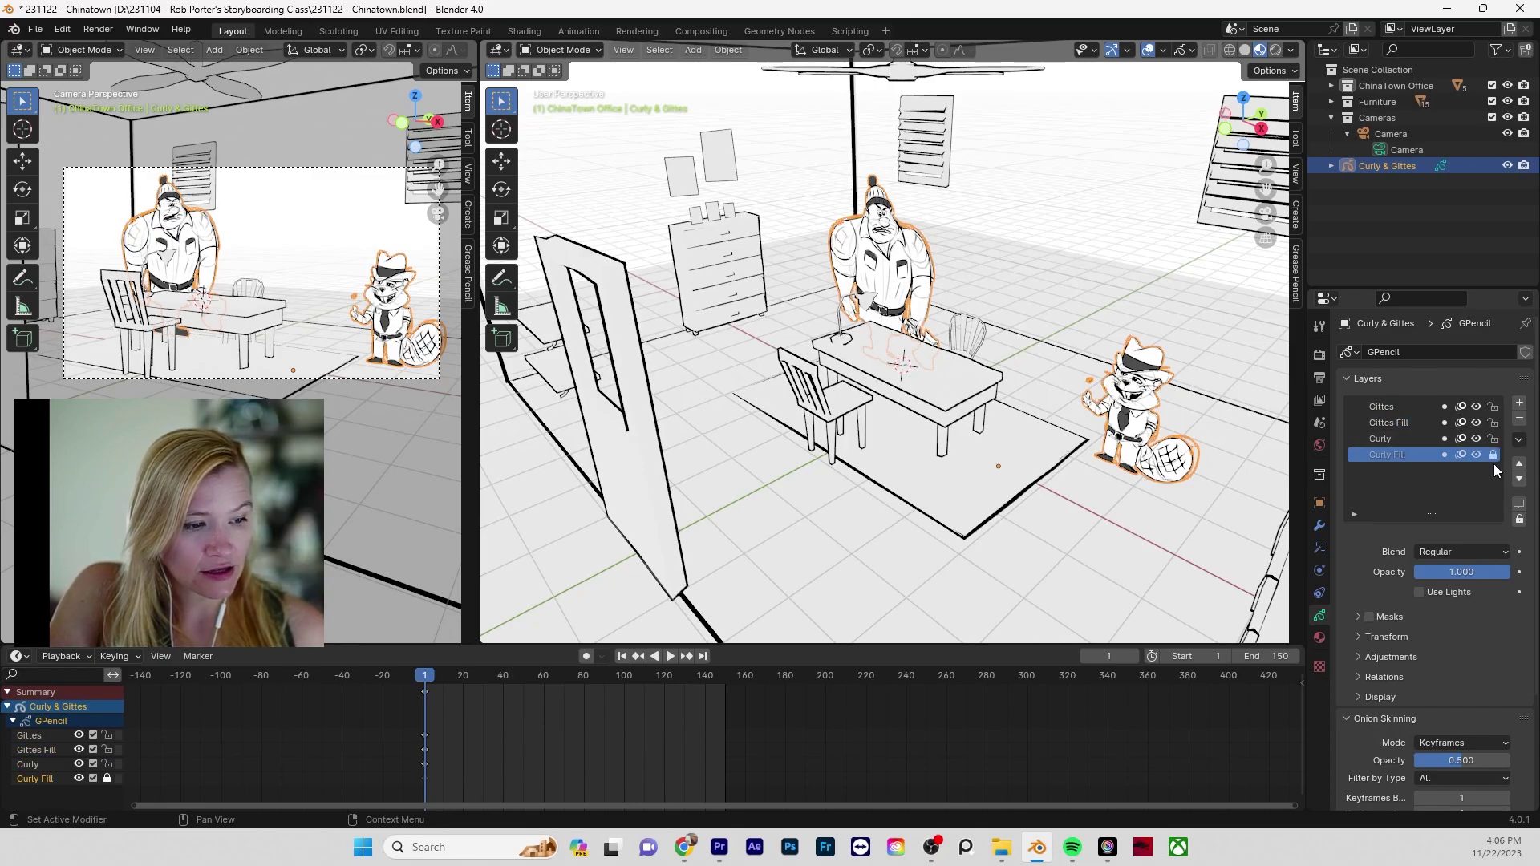
click(1493, 454)
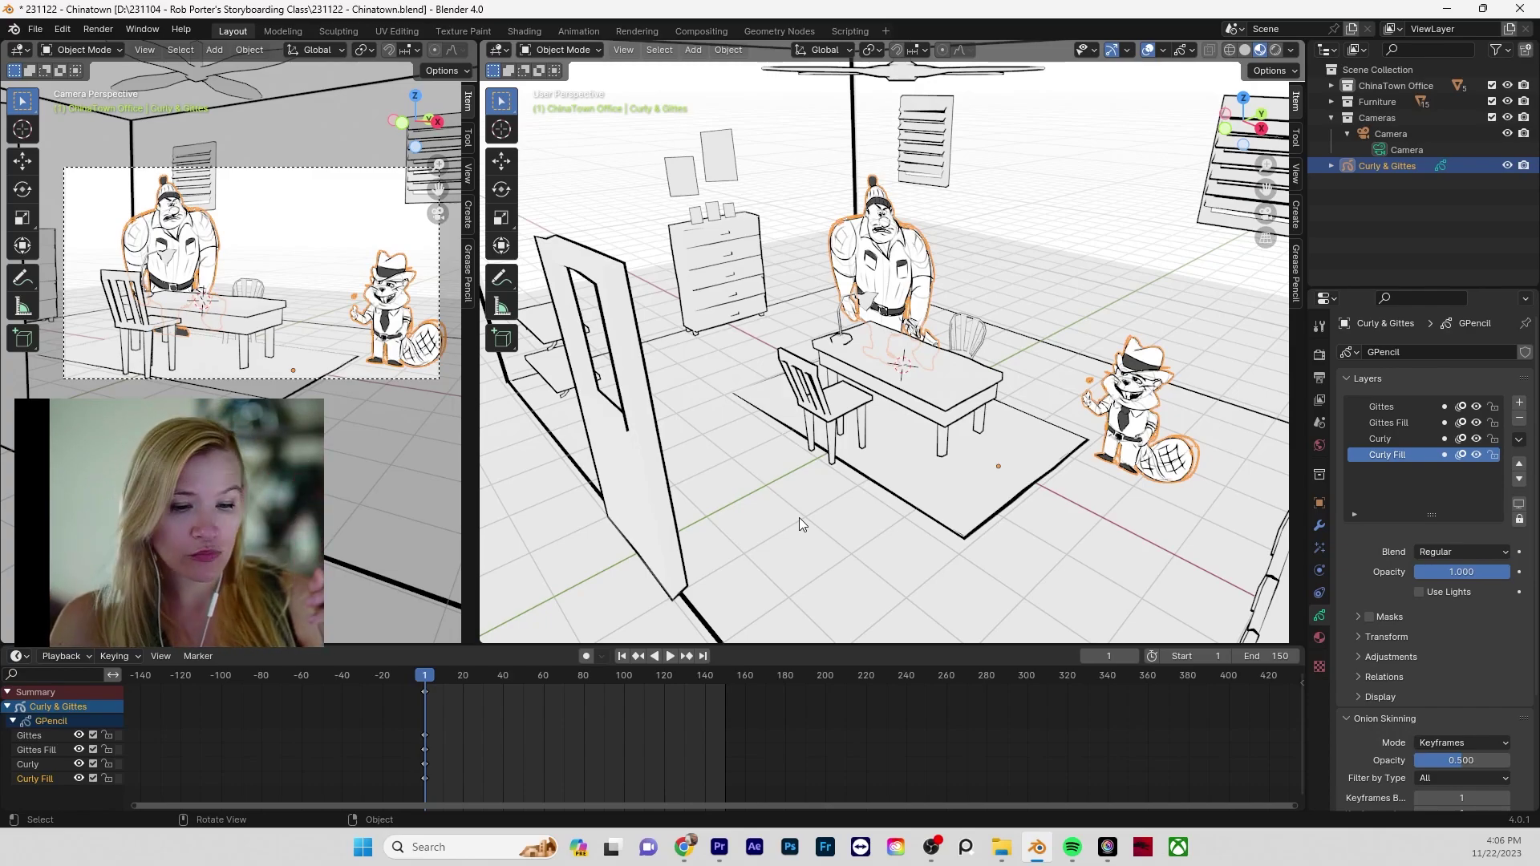
- Show the camera view framed on the beaver character in the larger viewport and switch the drawing to Draw Mode
middle_drag(1035, 438, 1084, 431)
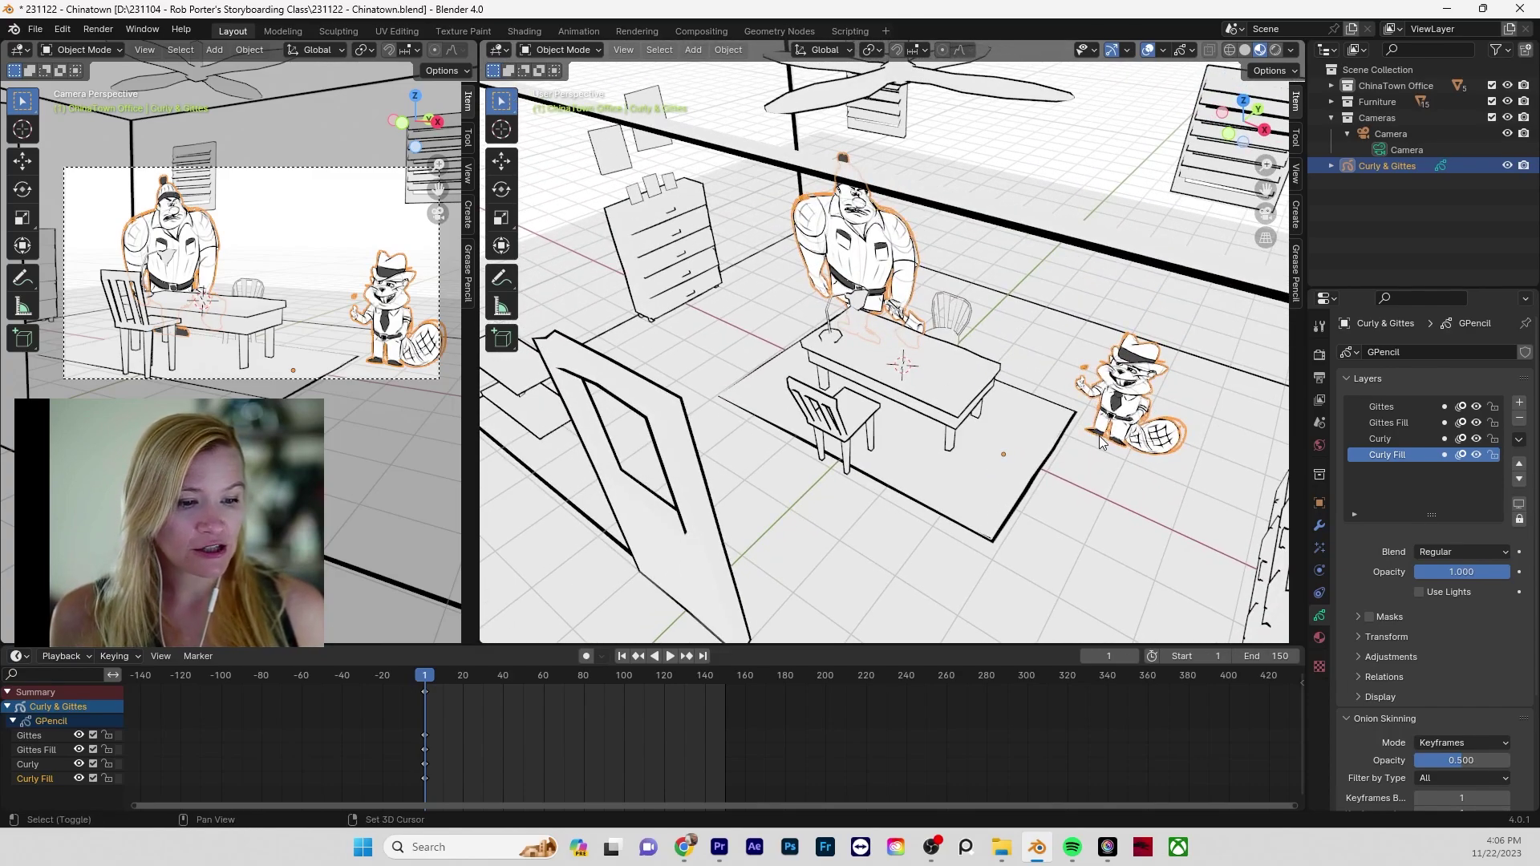
scroll(1101, 438, up, 1)
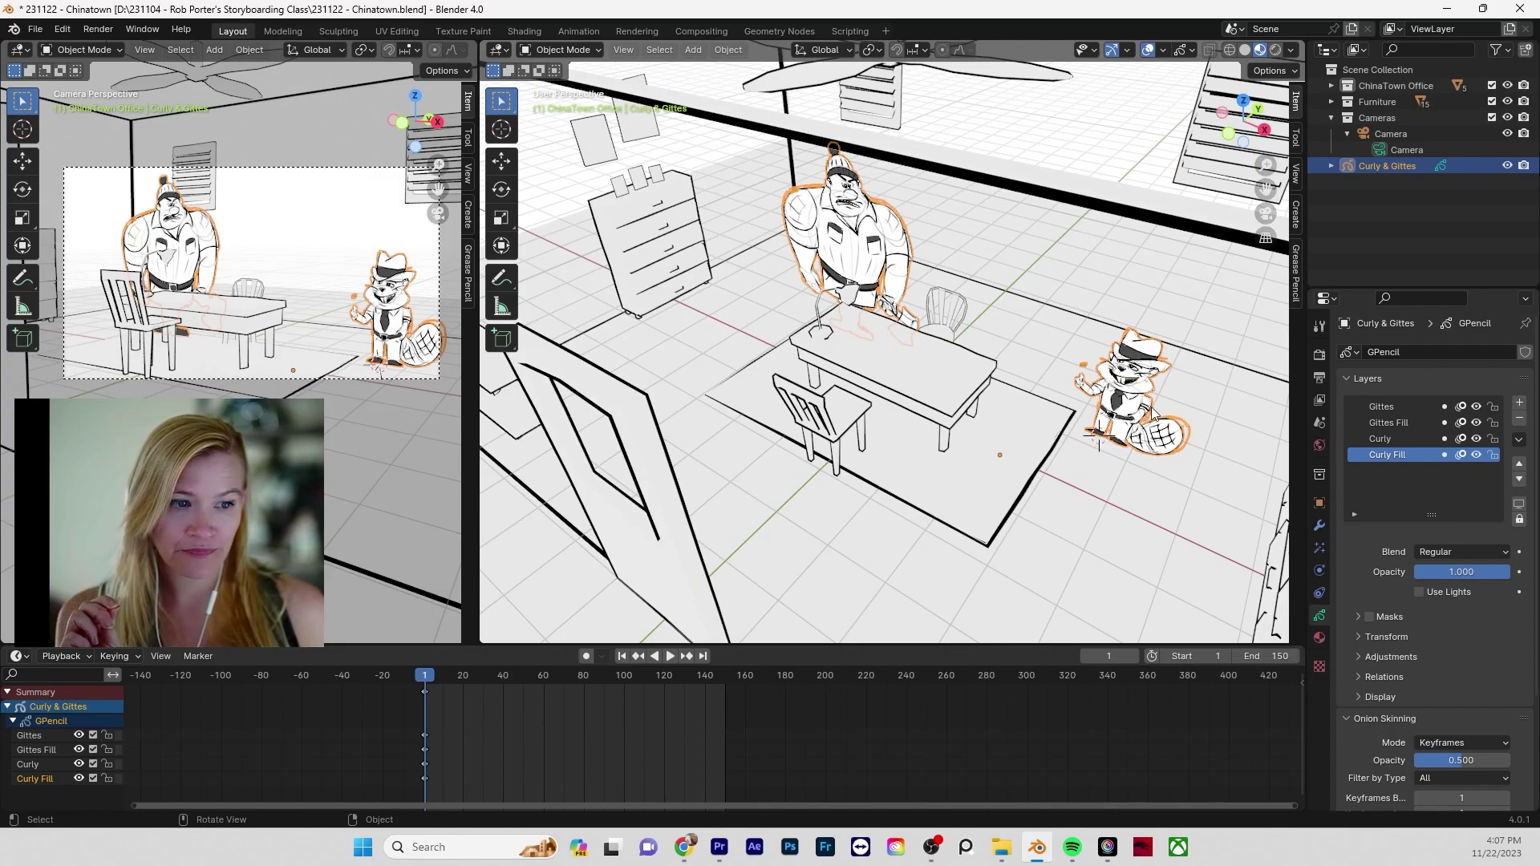
click(1266, 213)
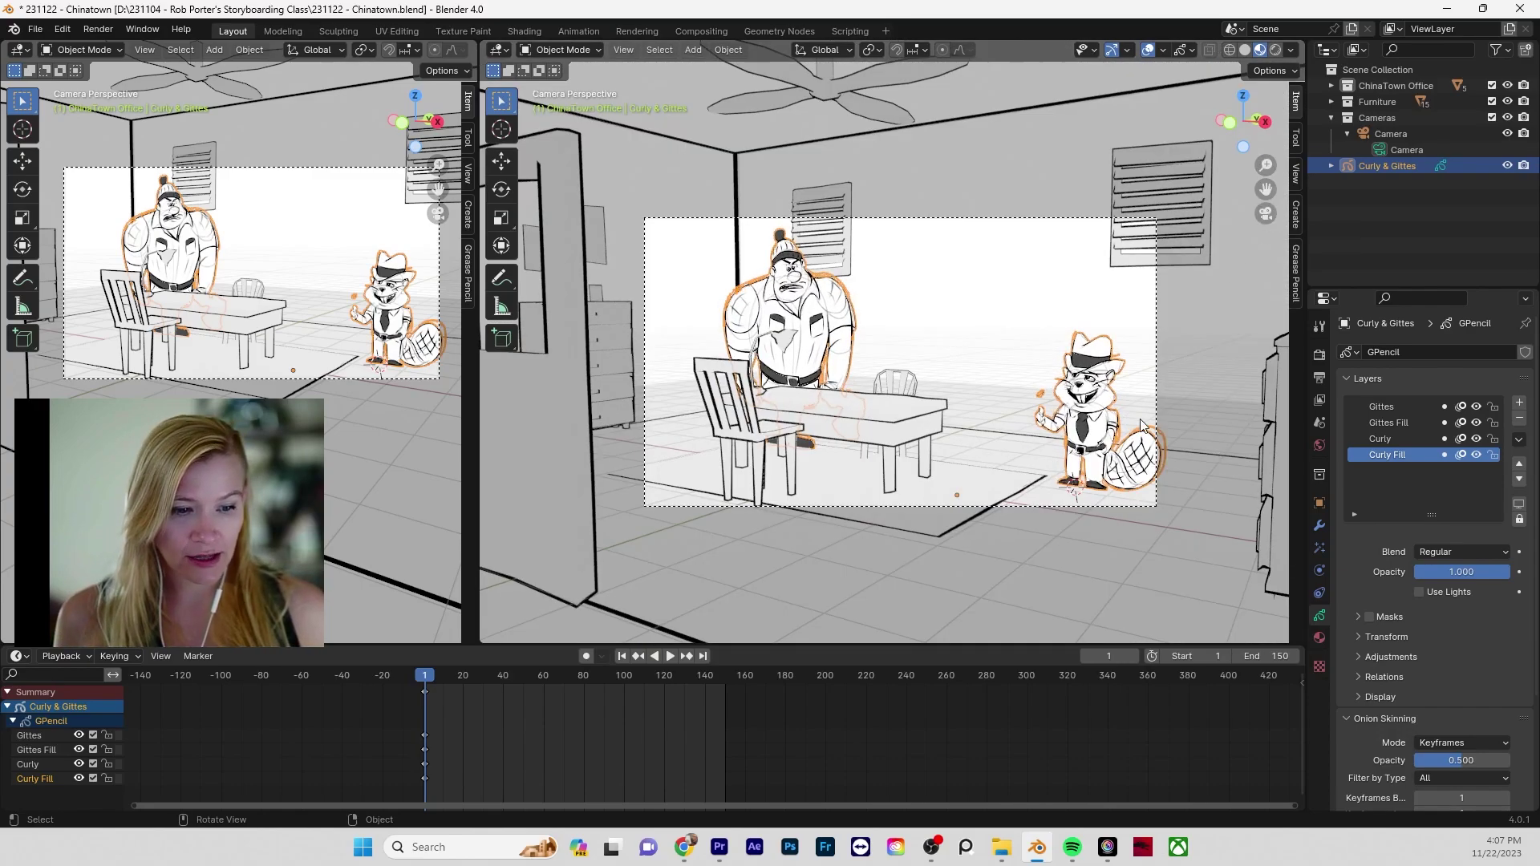
scroll(1141, 422, up, 4)
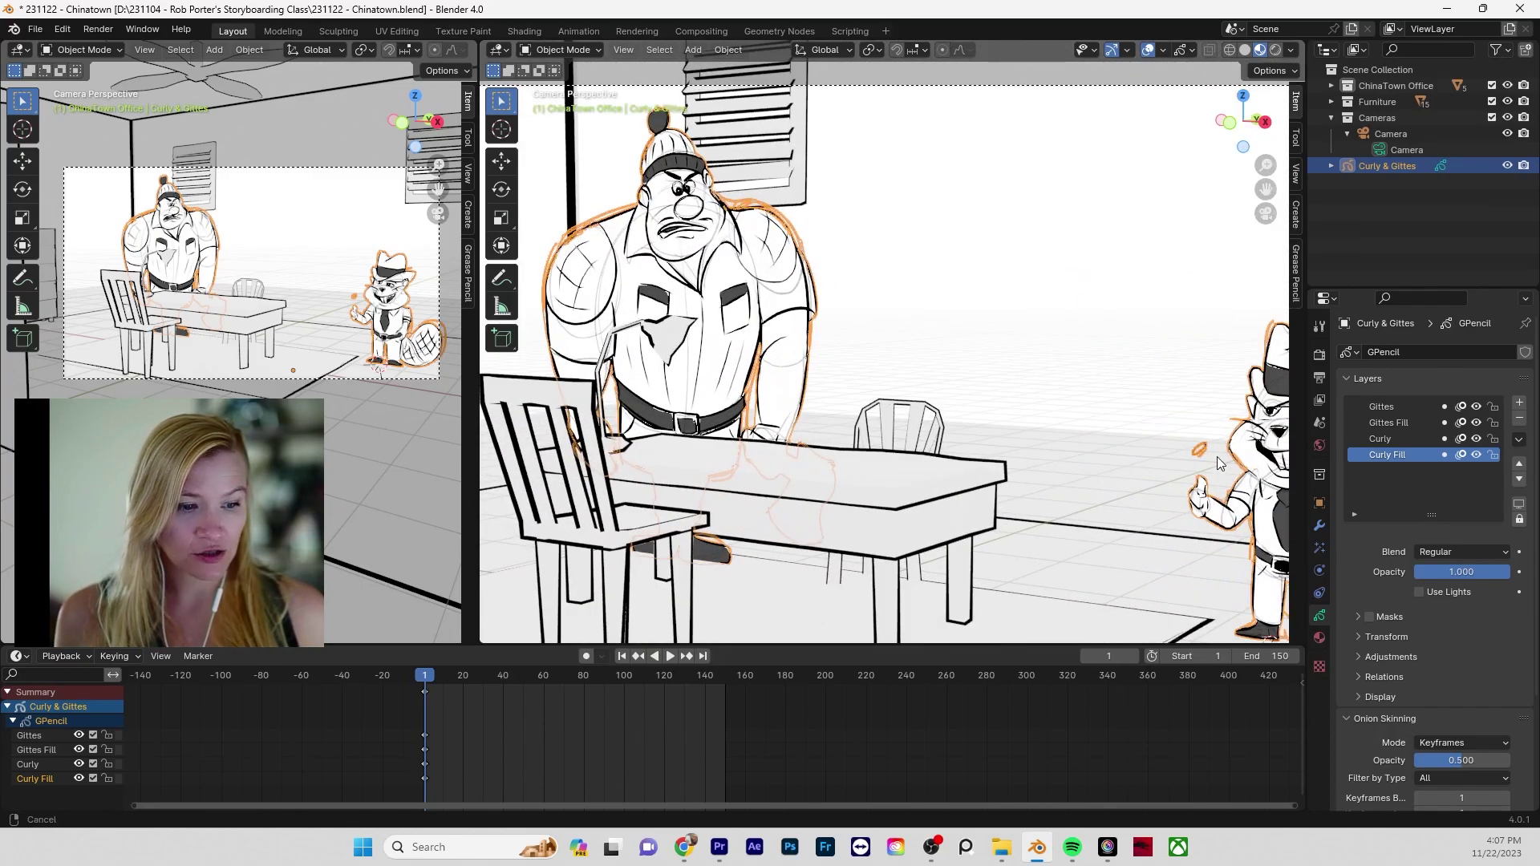
shift+middle_drag(1216, 456, 890, 349)
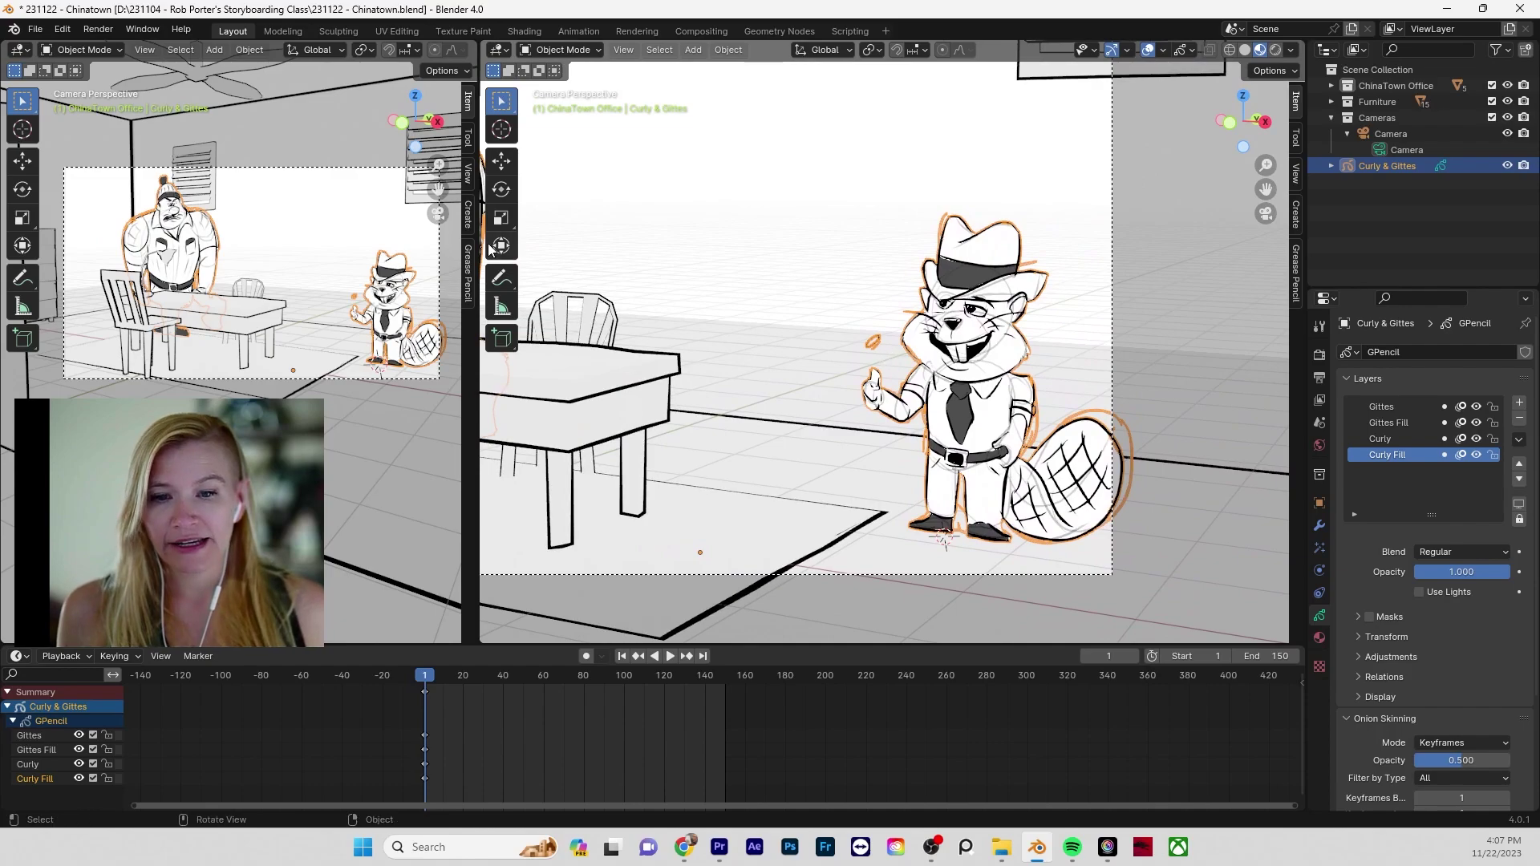
click(586, 51)
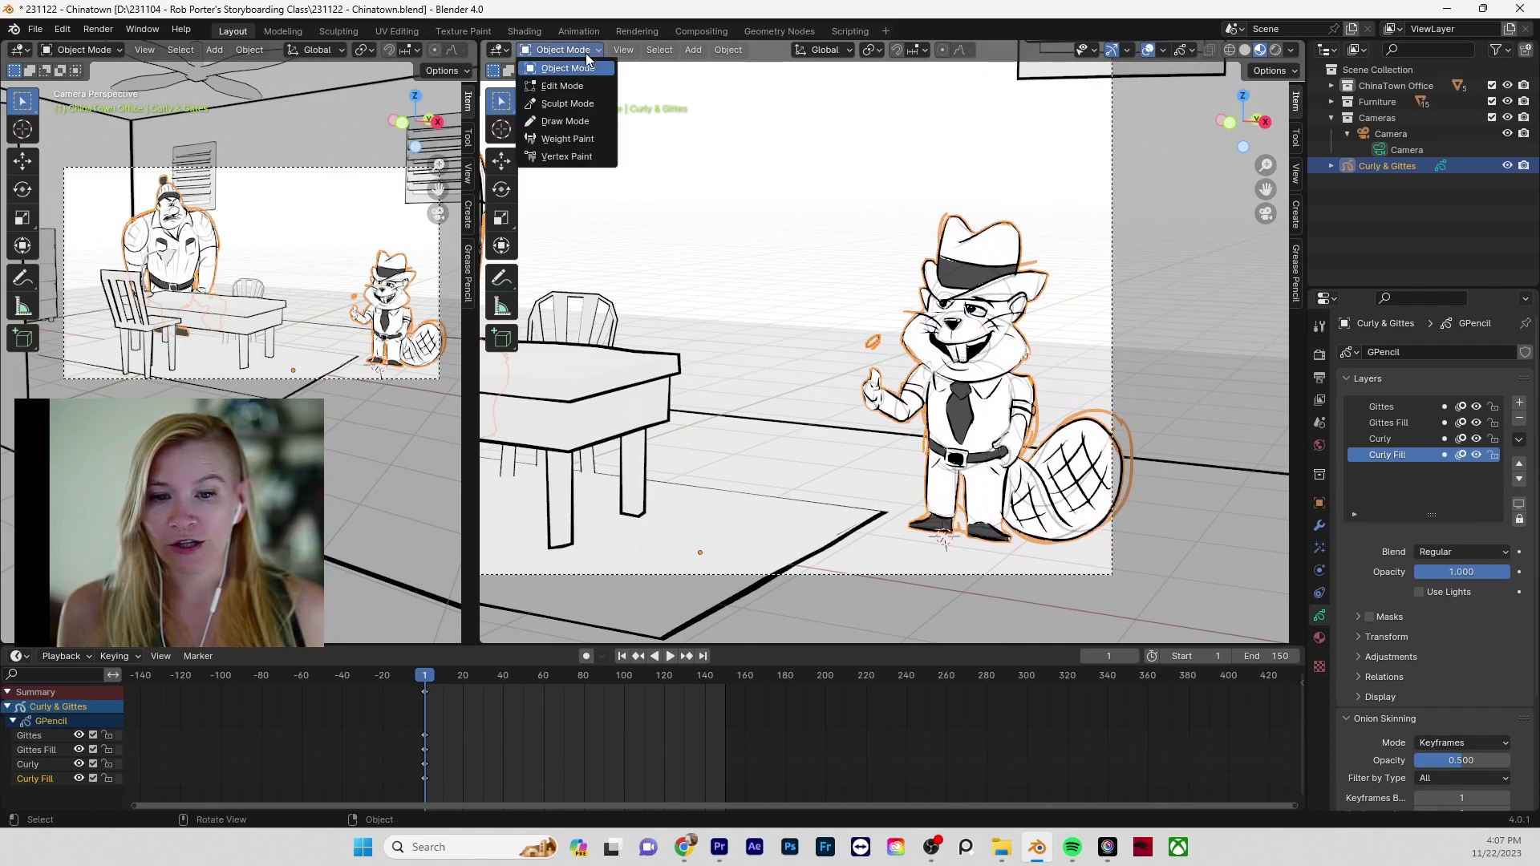
click(570, 122)
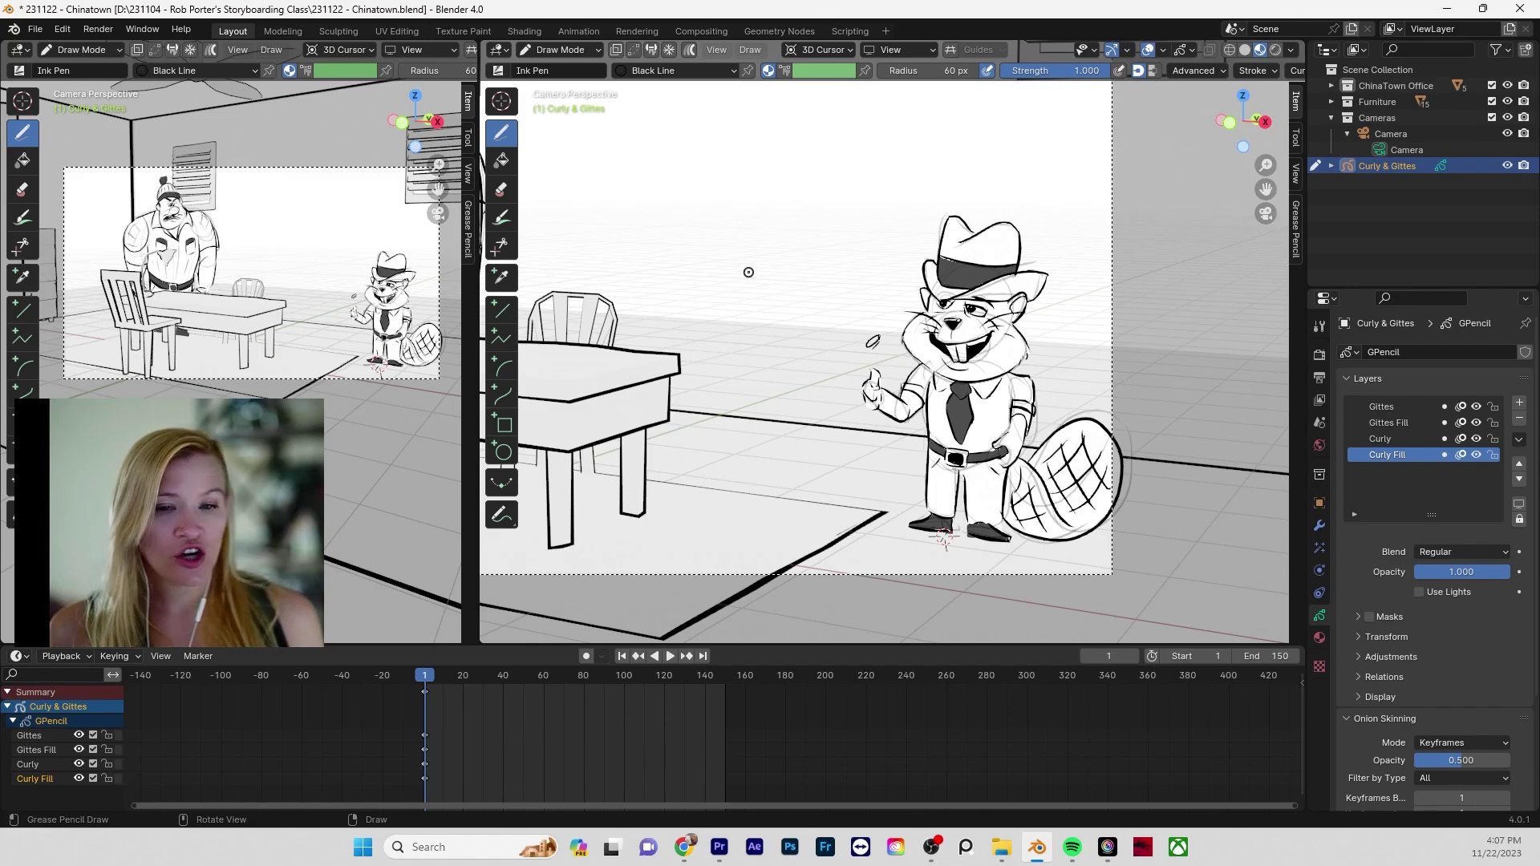
- Set the drawing brush to Pencil and check the line and fill materials of the character drawing
click(498, 70)
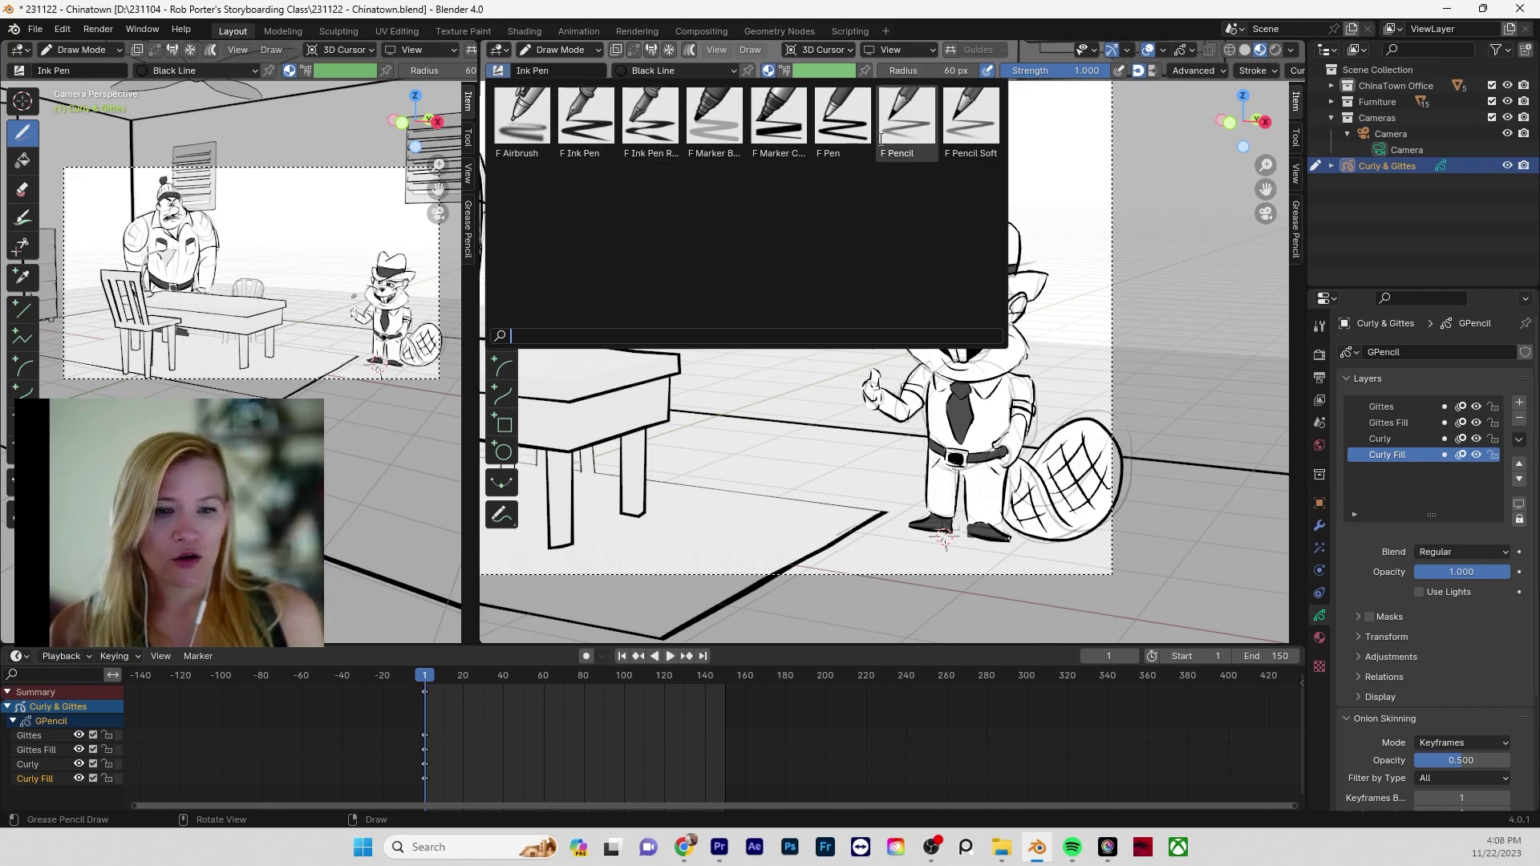
click(907, 126)
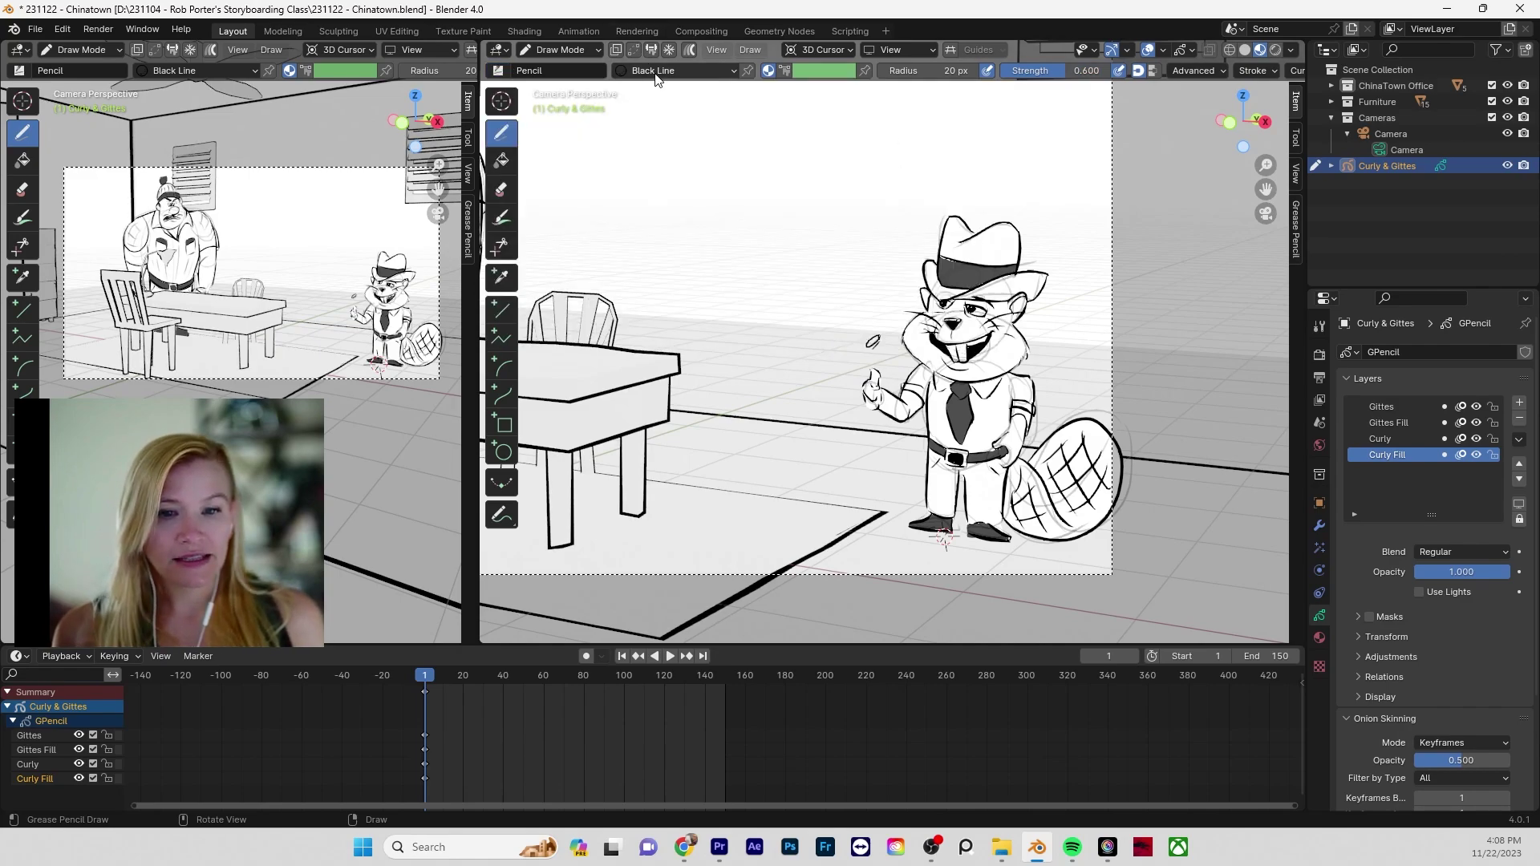
click(656, 73)
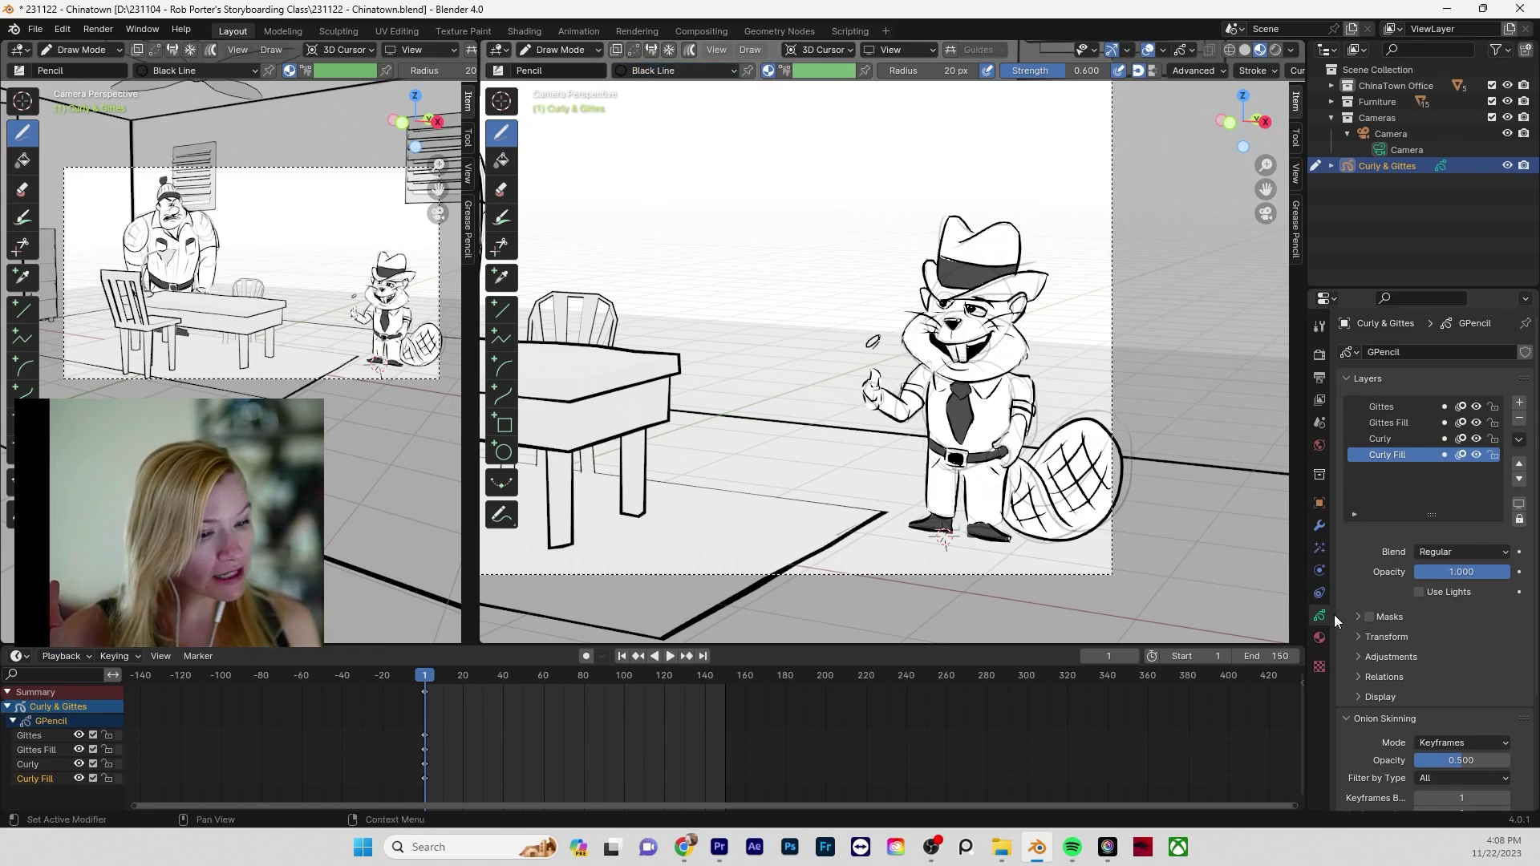
click(1320, 638)
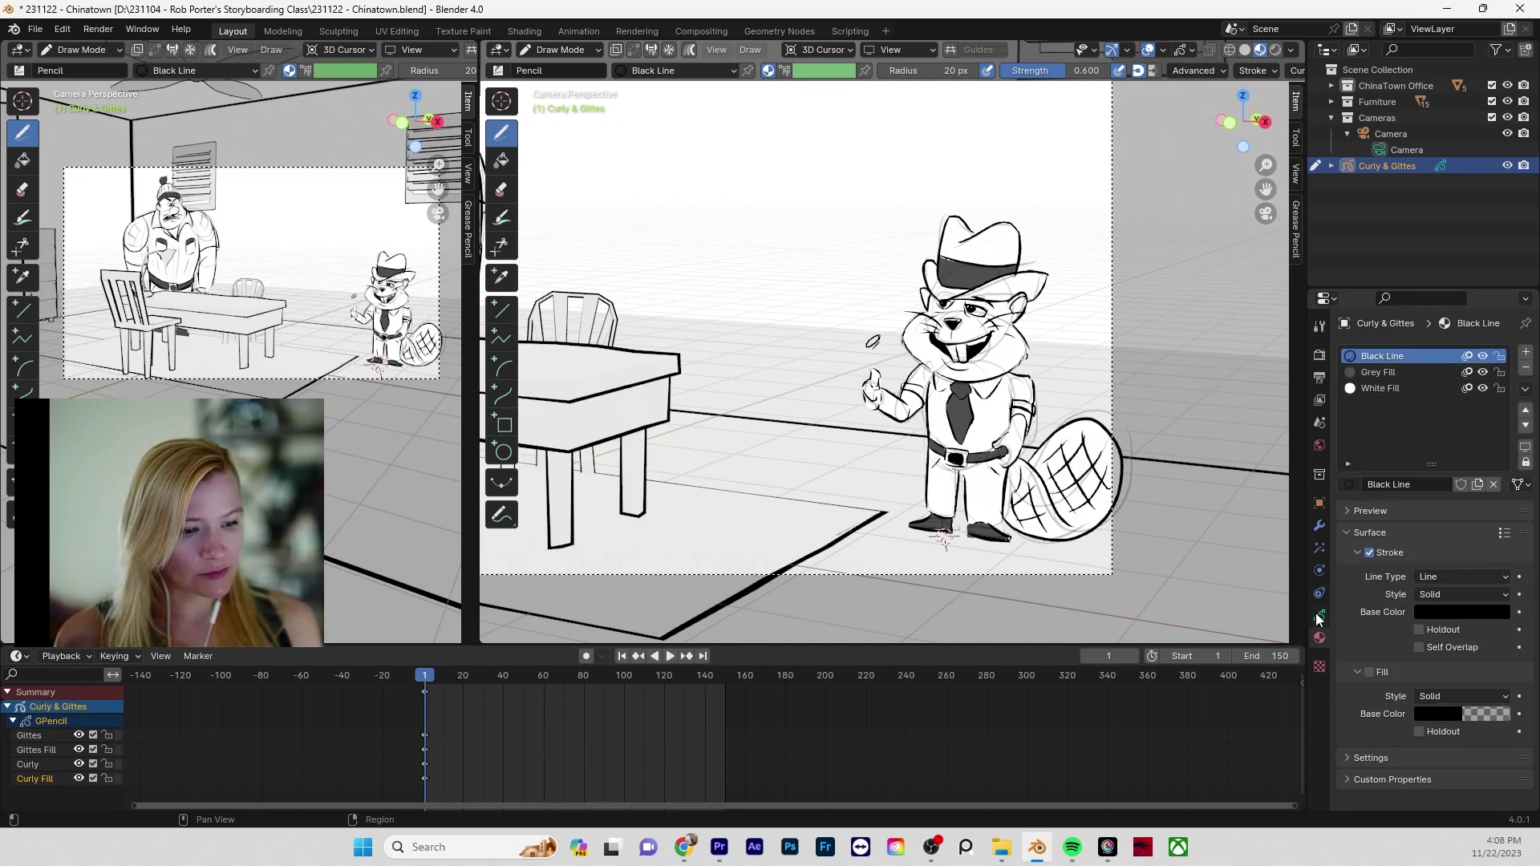
click(1318, 616)
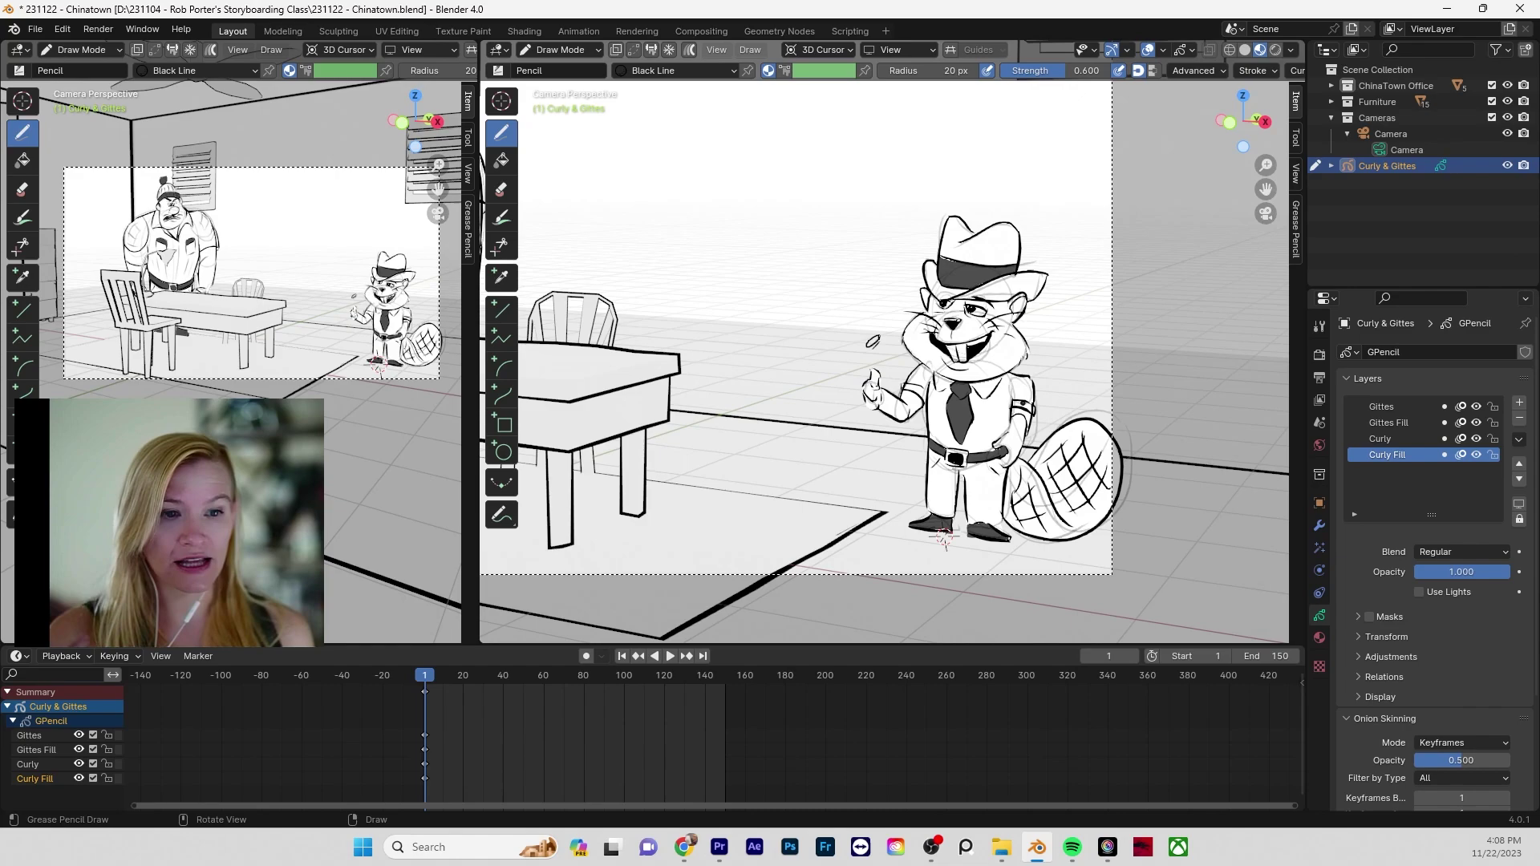
- Lock the Curly and Curly Fill layers and make Gittes the active layer
click(1415, 438)
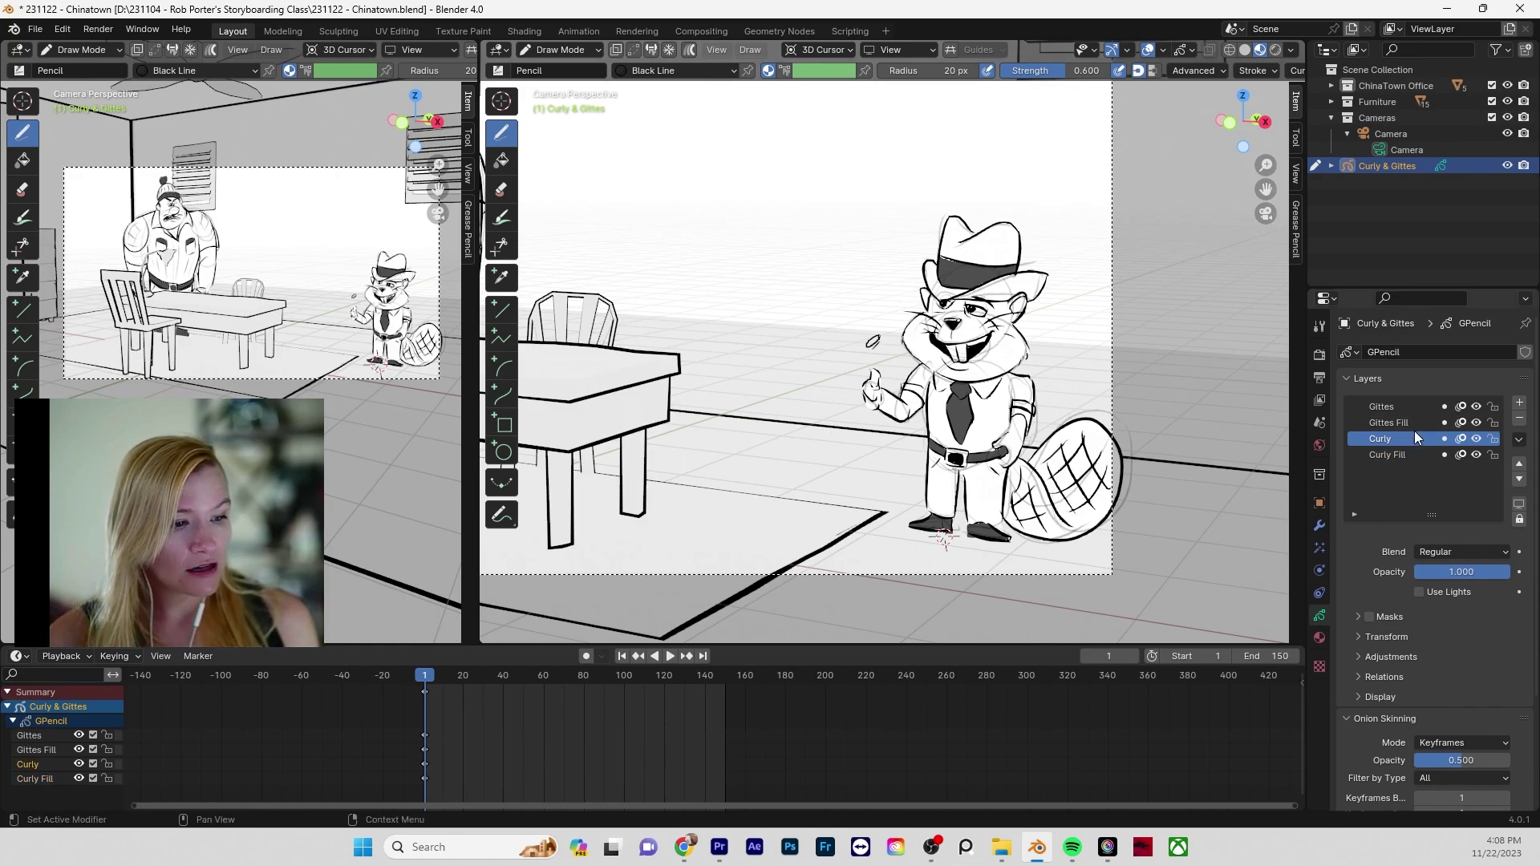
click(1414, 454)
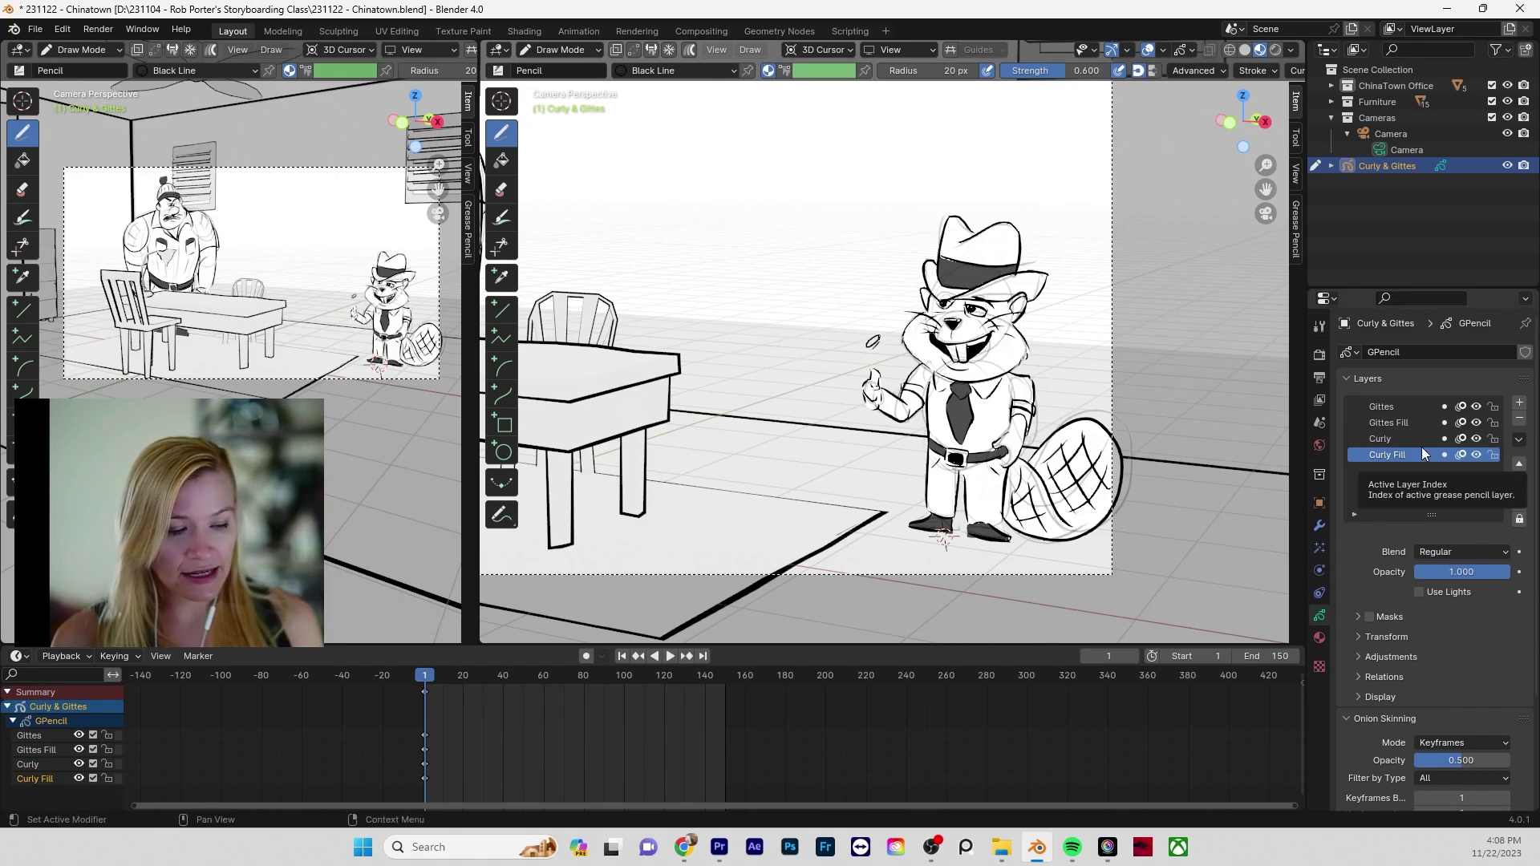
click(1492, 455)
click(1492, 439)
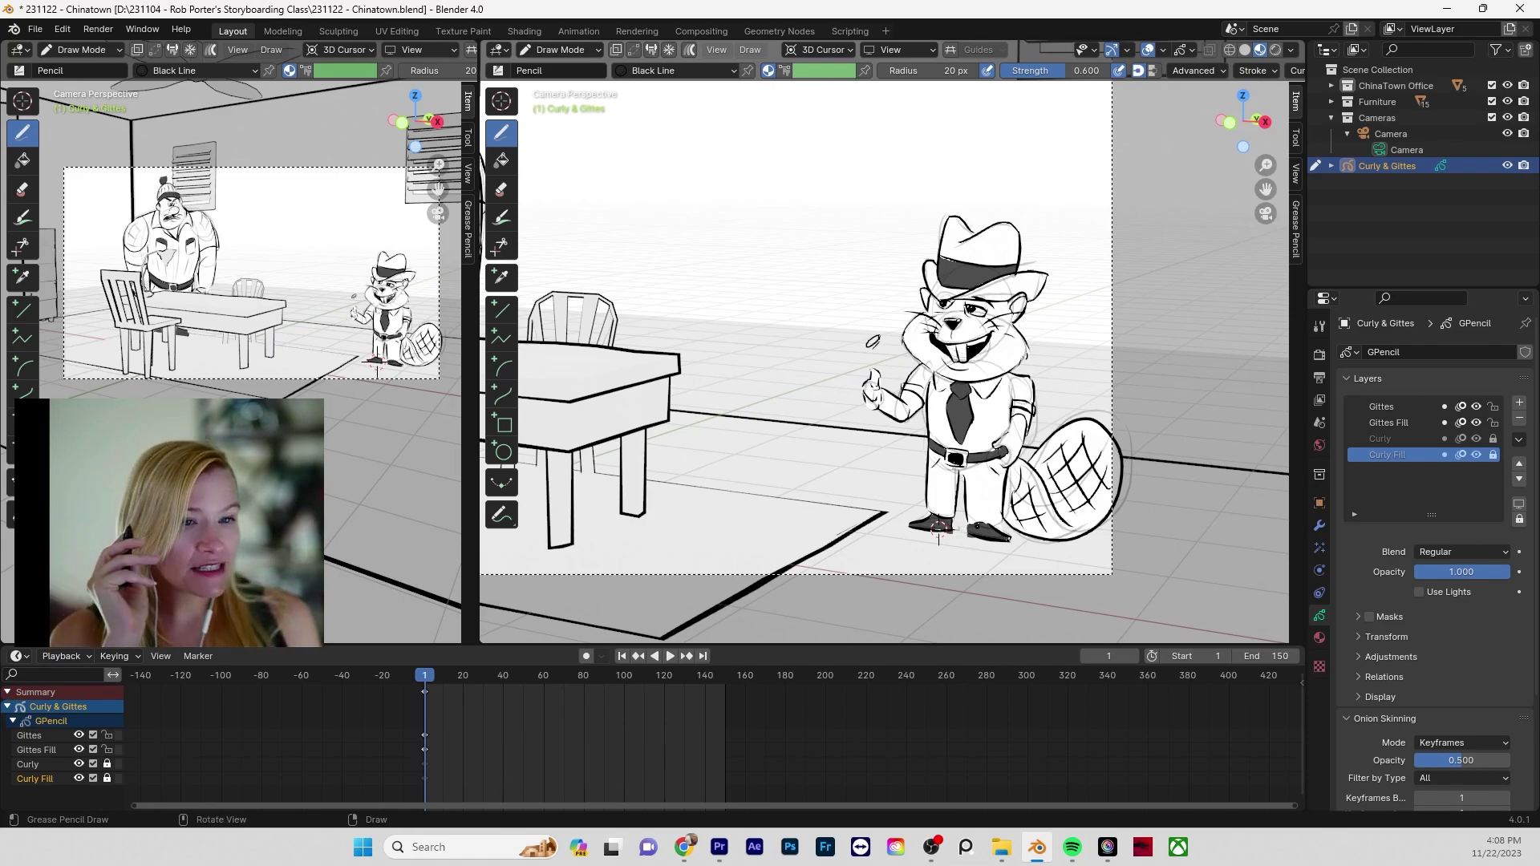
click(1427, 406)
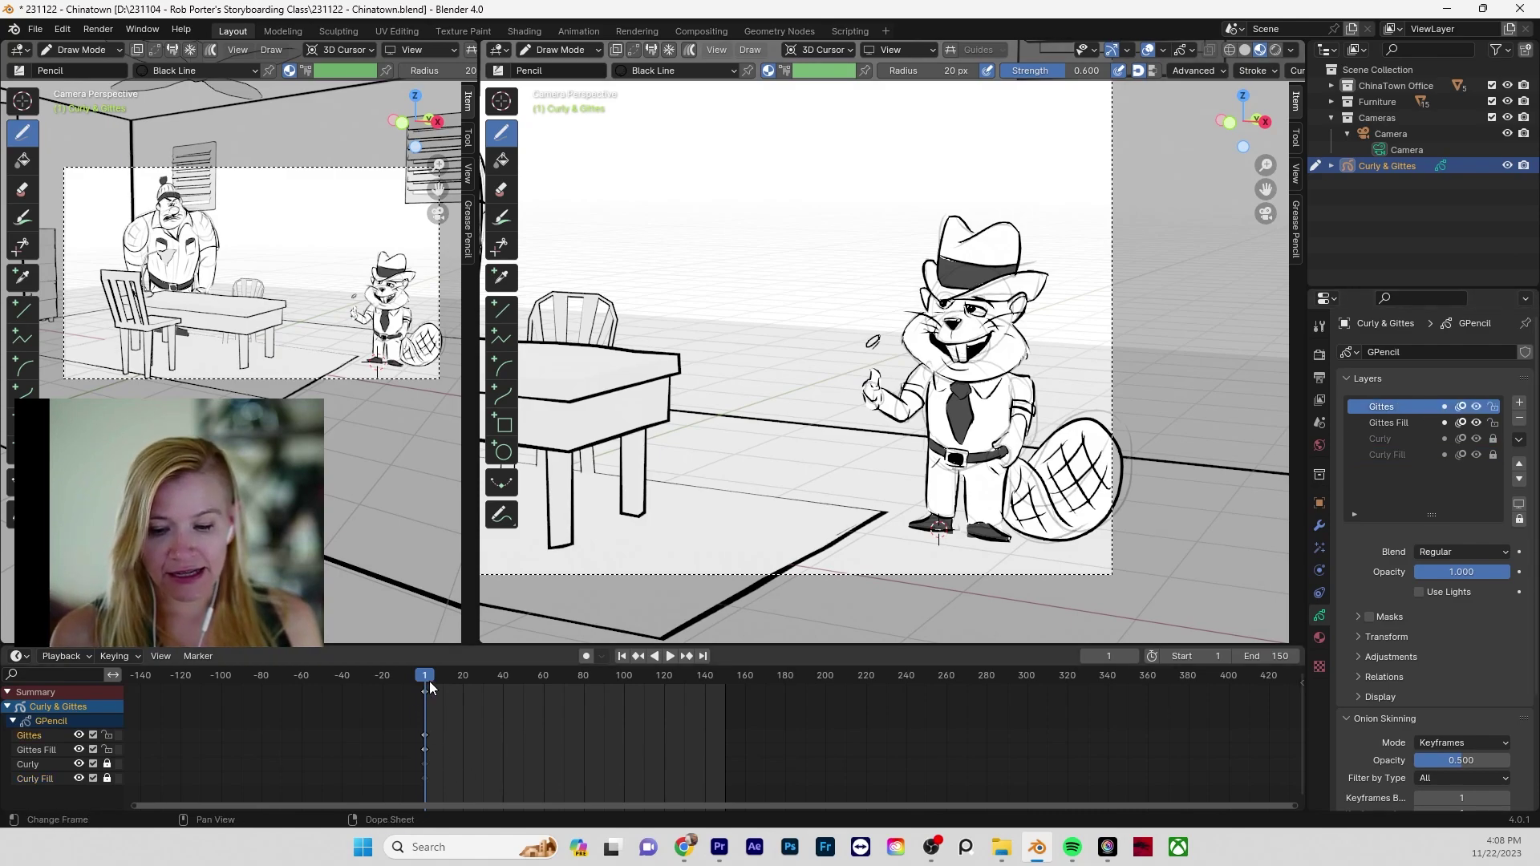
- Insert a blank keyframe on all layers at frame 12 and bring up the drawing's onion skinning settings
key(space)
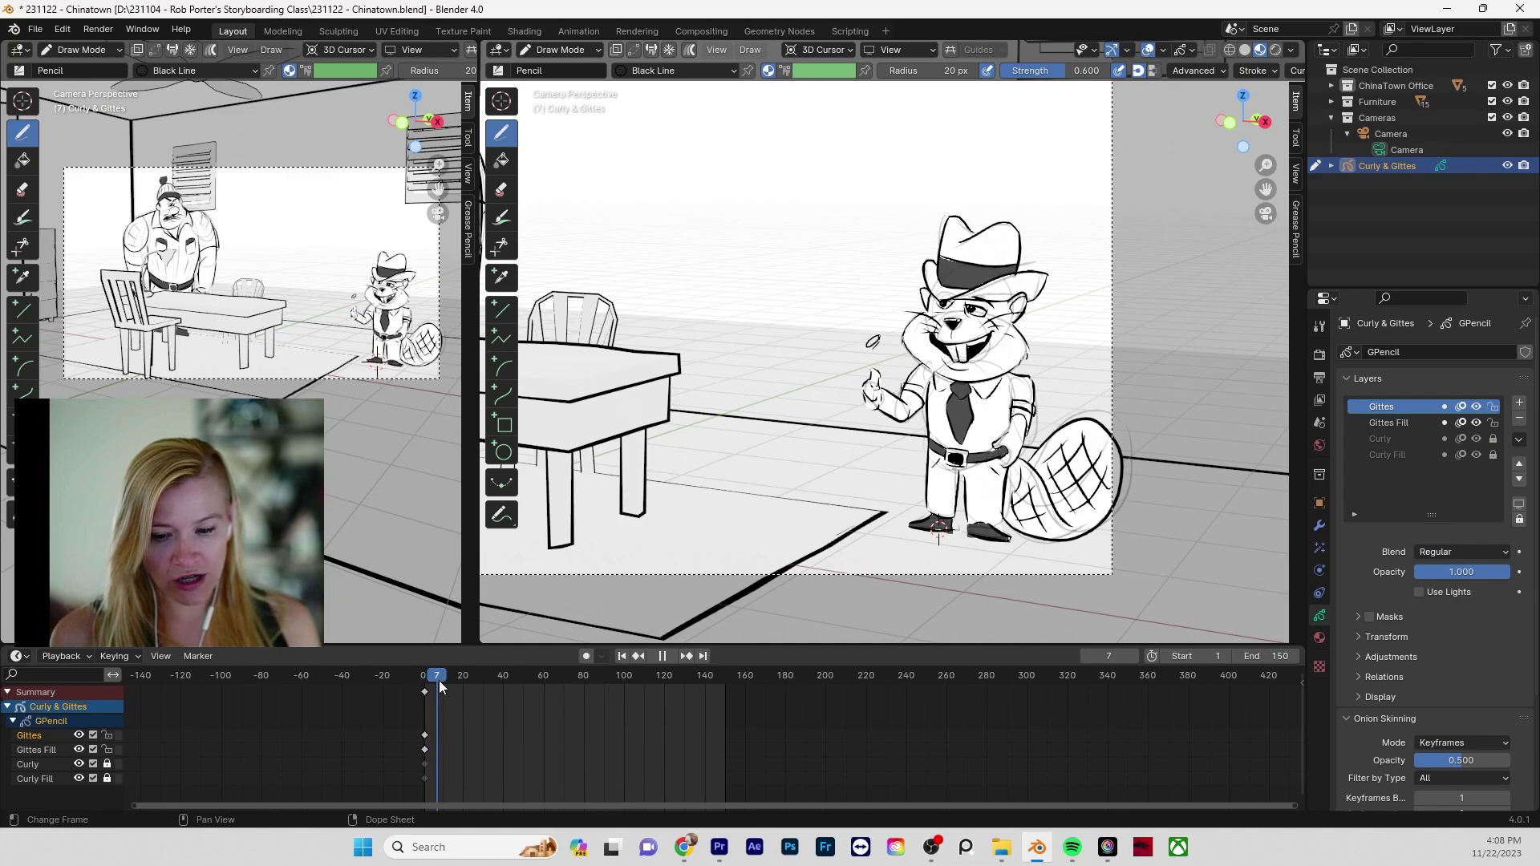
key(space)
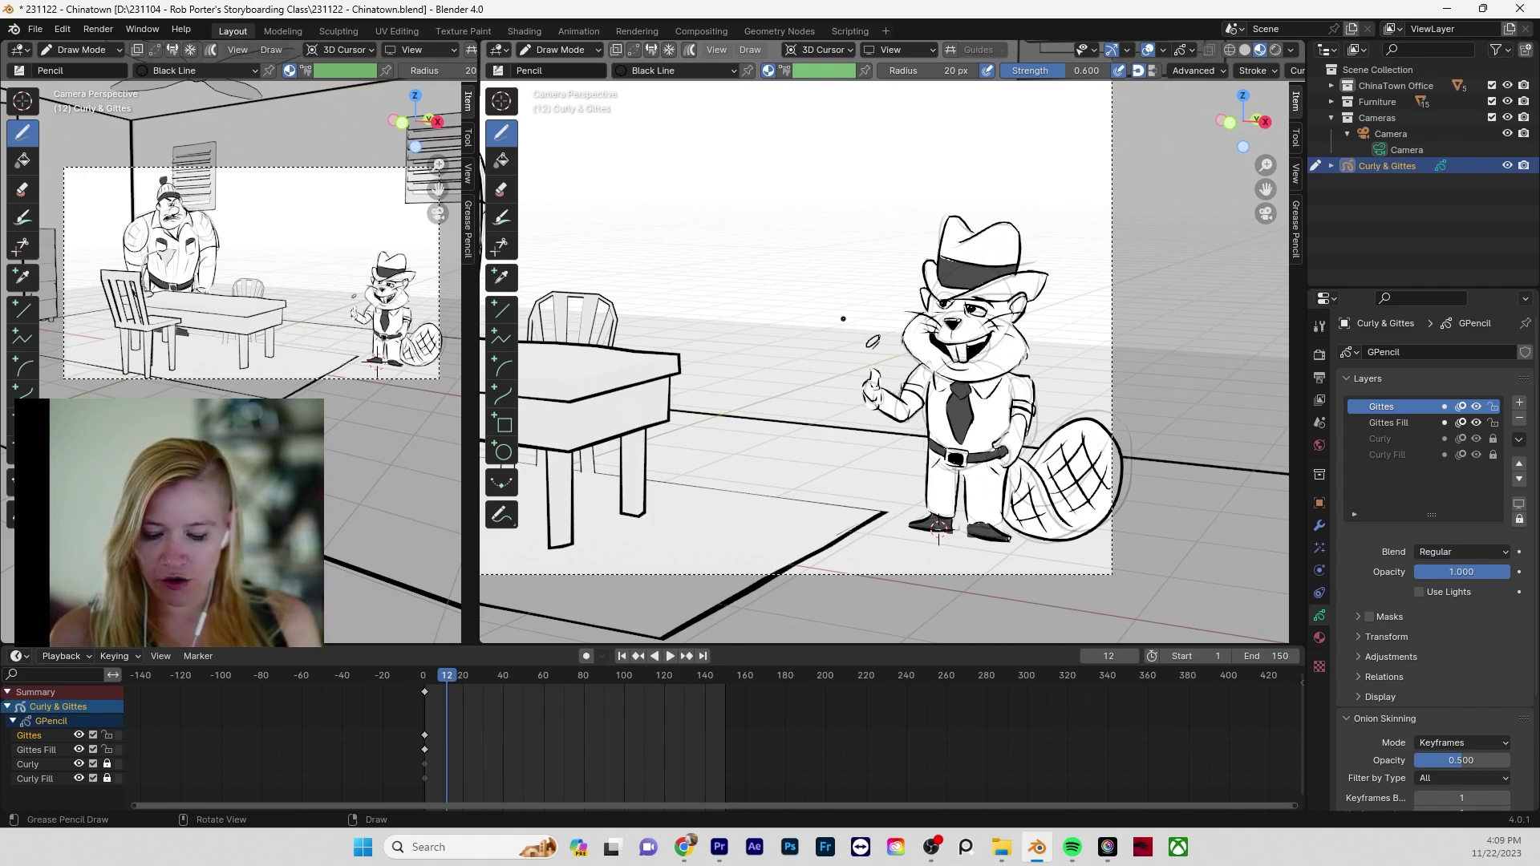
key(i)
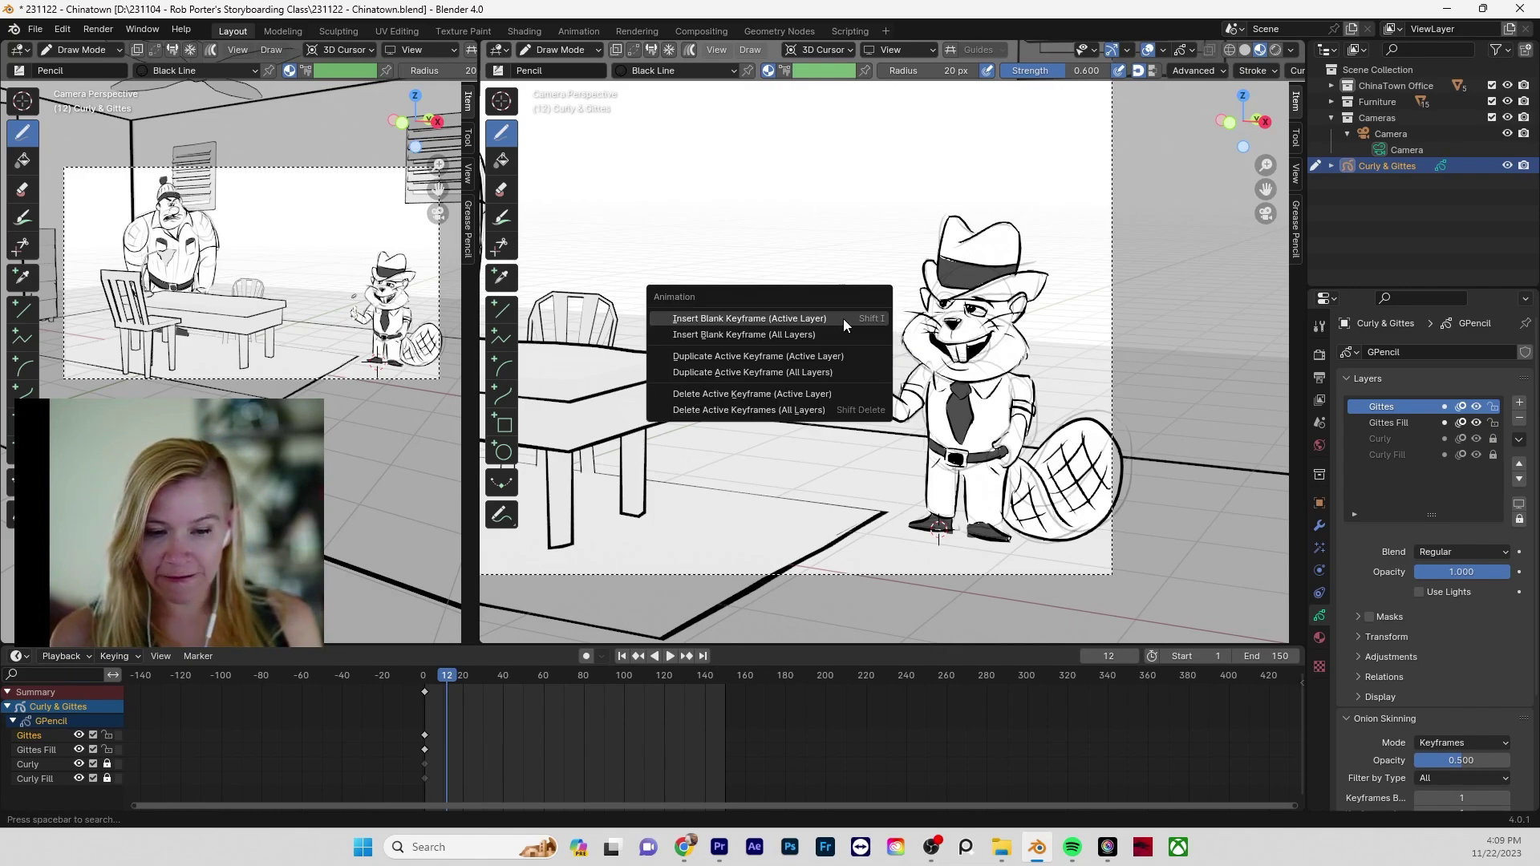
click(805, 334)
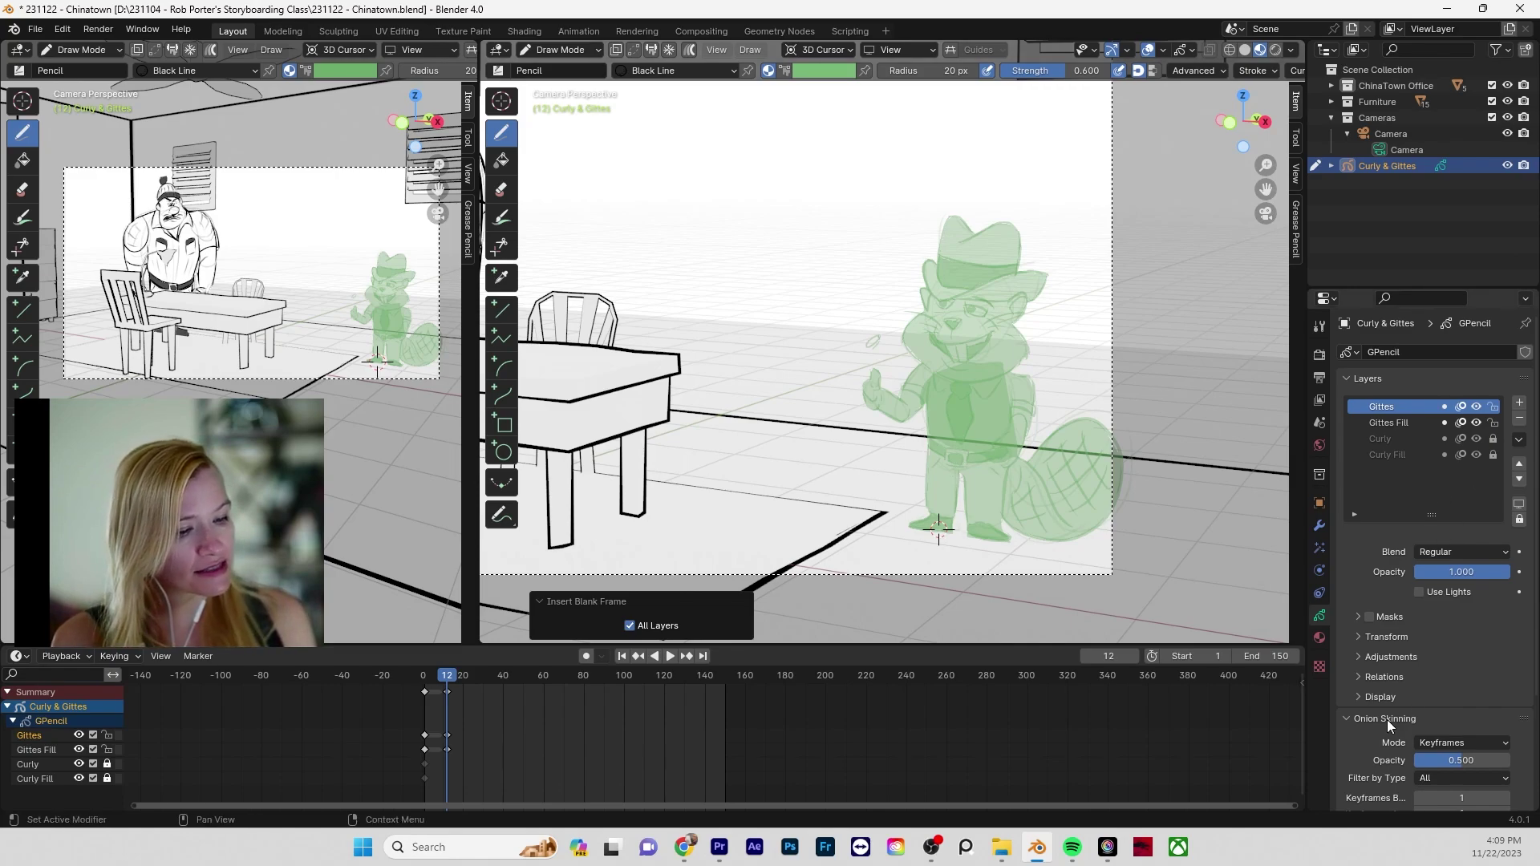
scroll(1388, 719, down, 2)
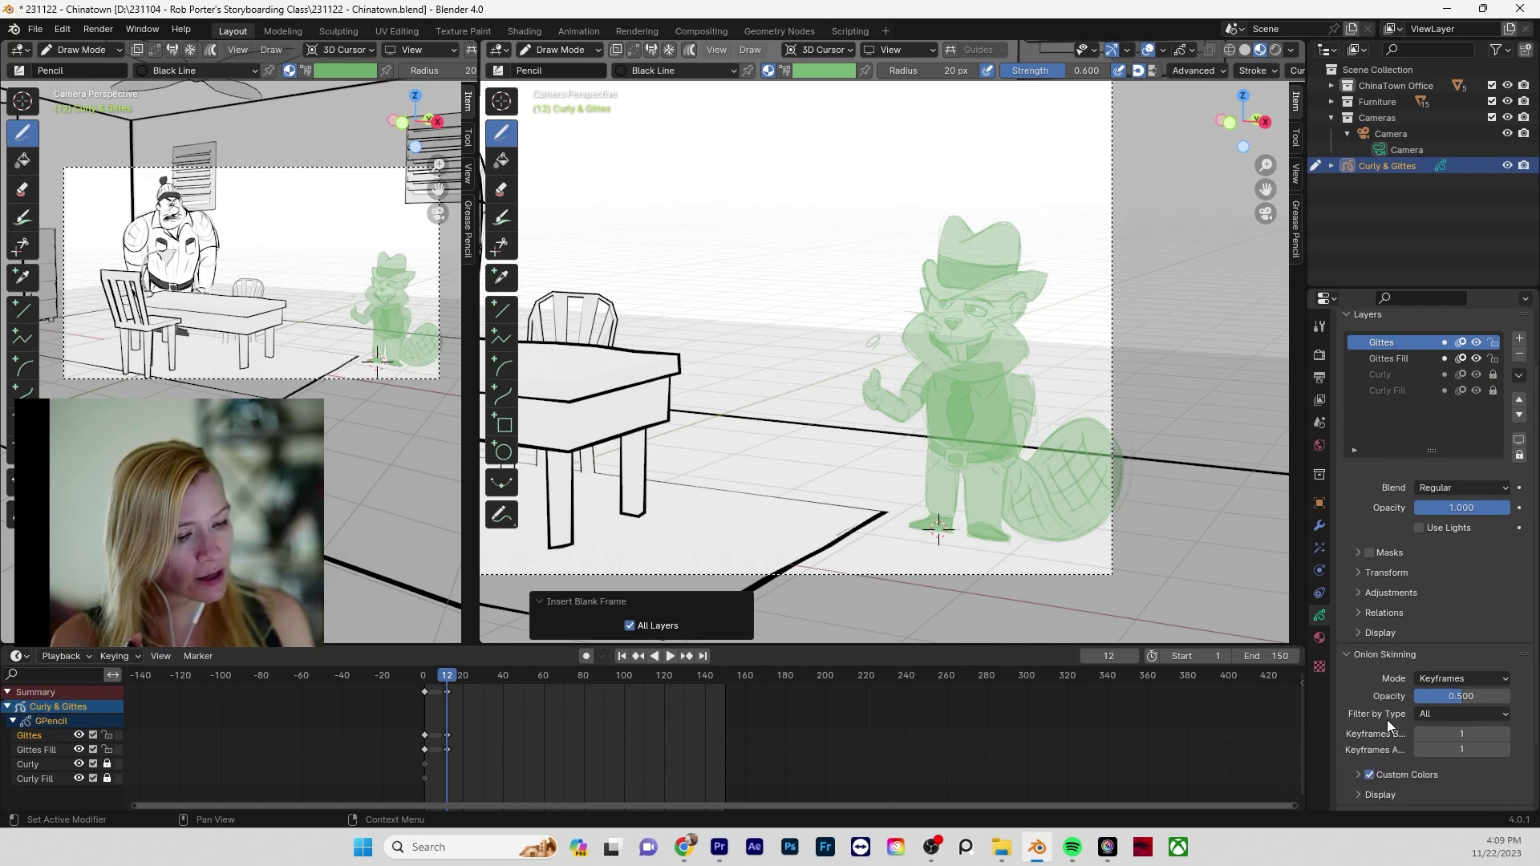
- Set the onion skinning opacity to 0.230 and rough in the beaver's head, hat and bent arm over the ghosted pose
drag(1447, 698, 1422, 698)
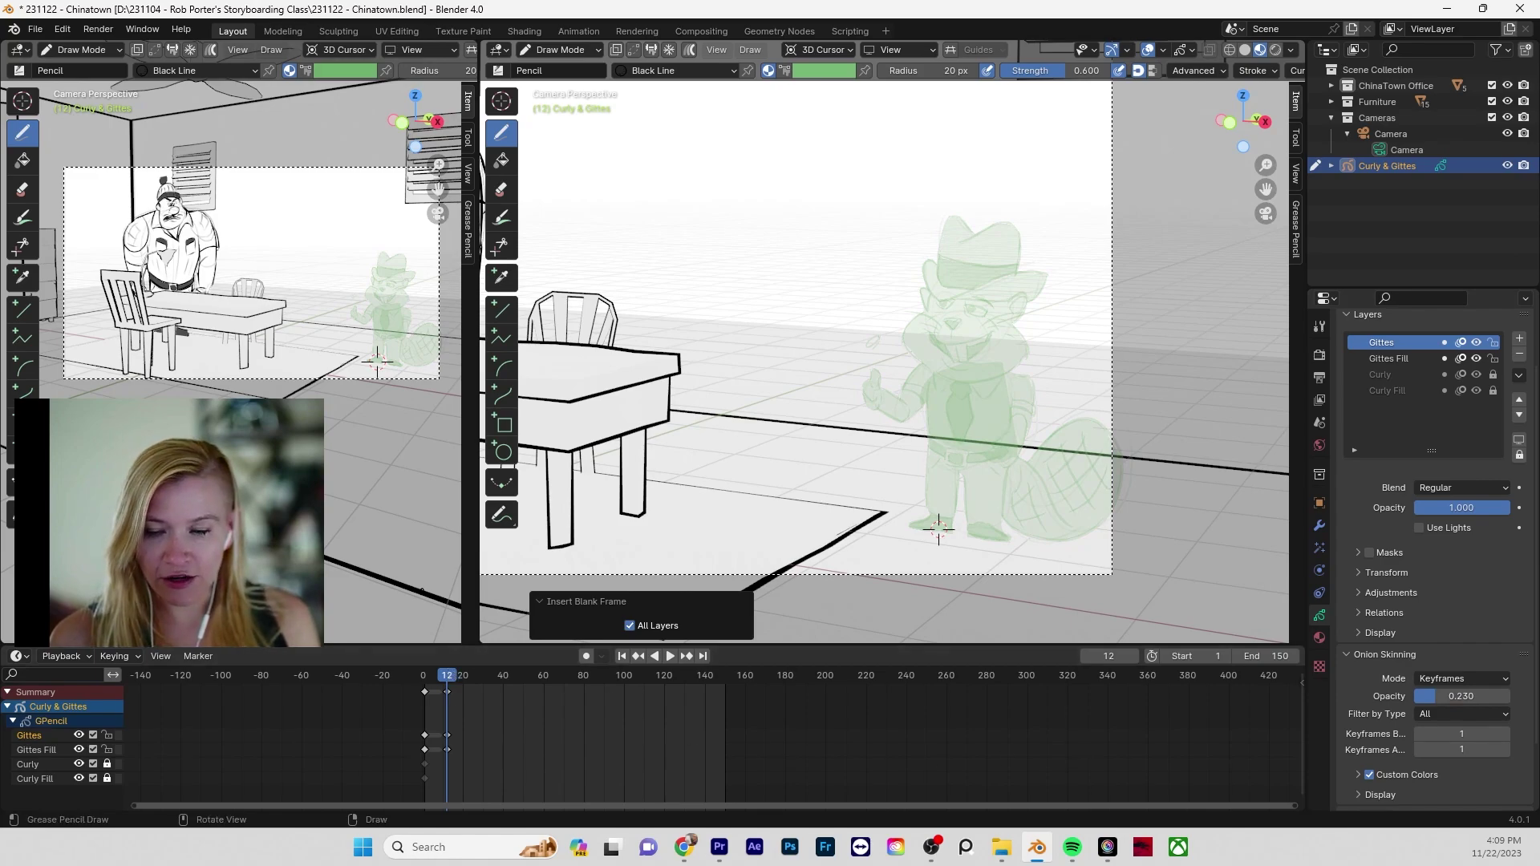
scroll(1107, 395, up, 3)
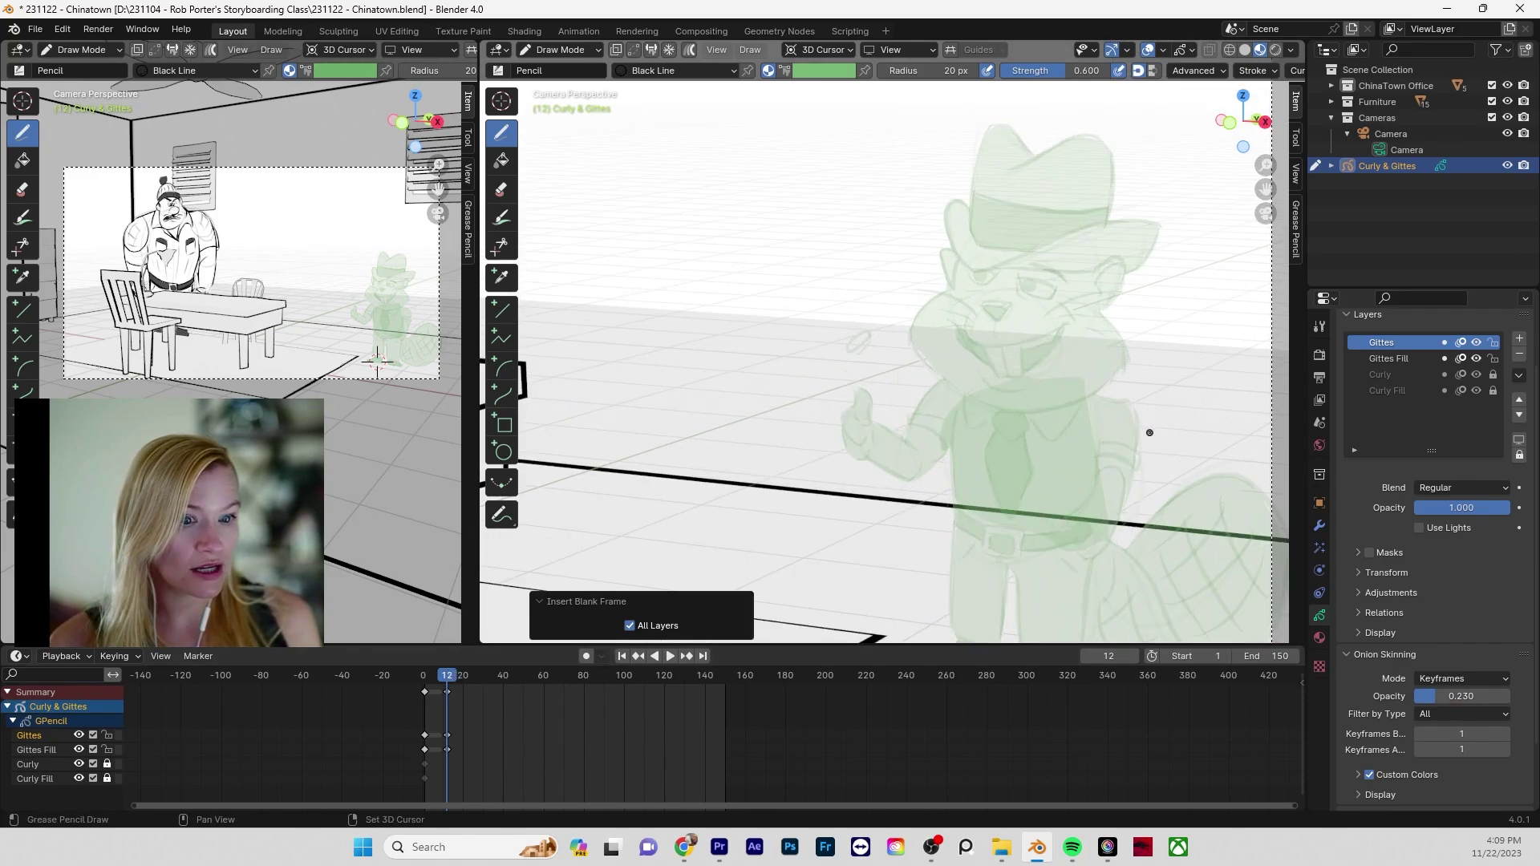
scroll(1043, 377, down, 4)
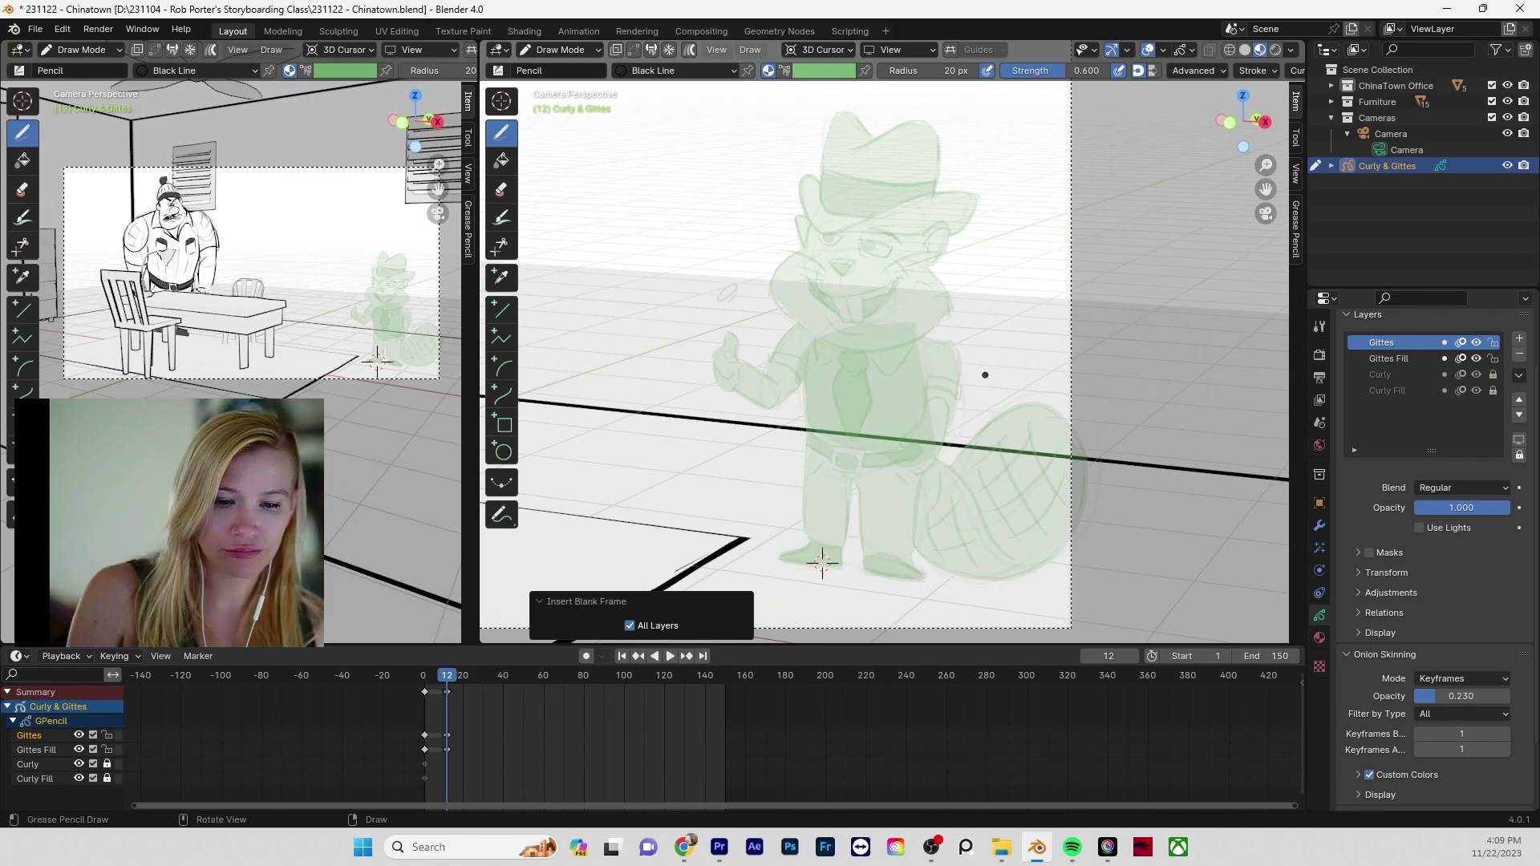
mouse_move(859, 192)
mouse_down()
mouse_move(818, 320)
mouse_move(806, 313)
mouse_move(931, 248)
mouse_move(887, 138)
mouse_move(965, 227)
mouse_move(831, 259)
mouse_move(822, 313)
mouse_move(810, 298)
mouse_move(870, 237)
mouse_move(790, 364)
mouse_move(780, 414)
mouse_up()
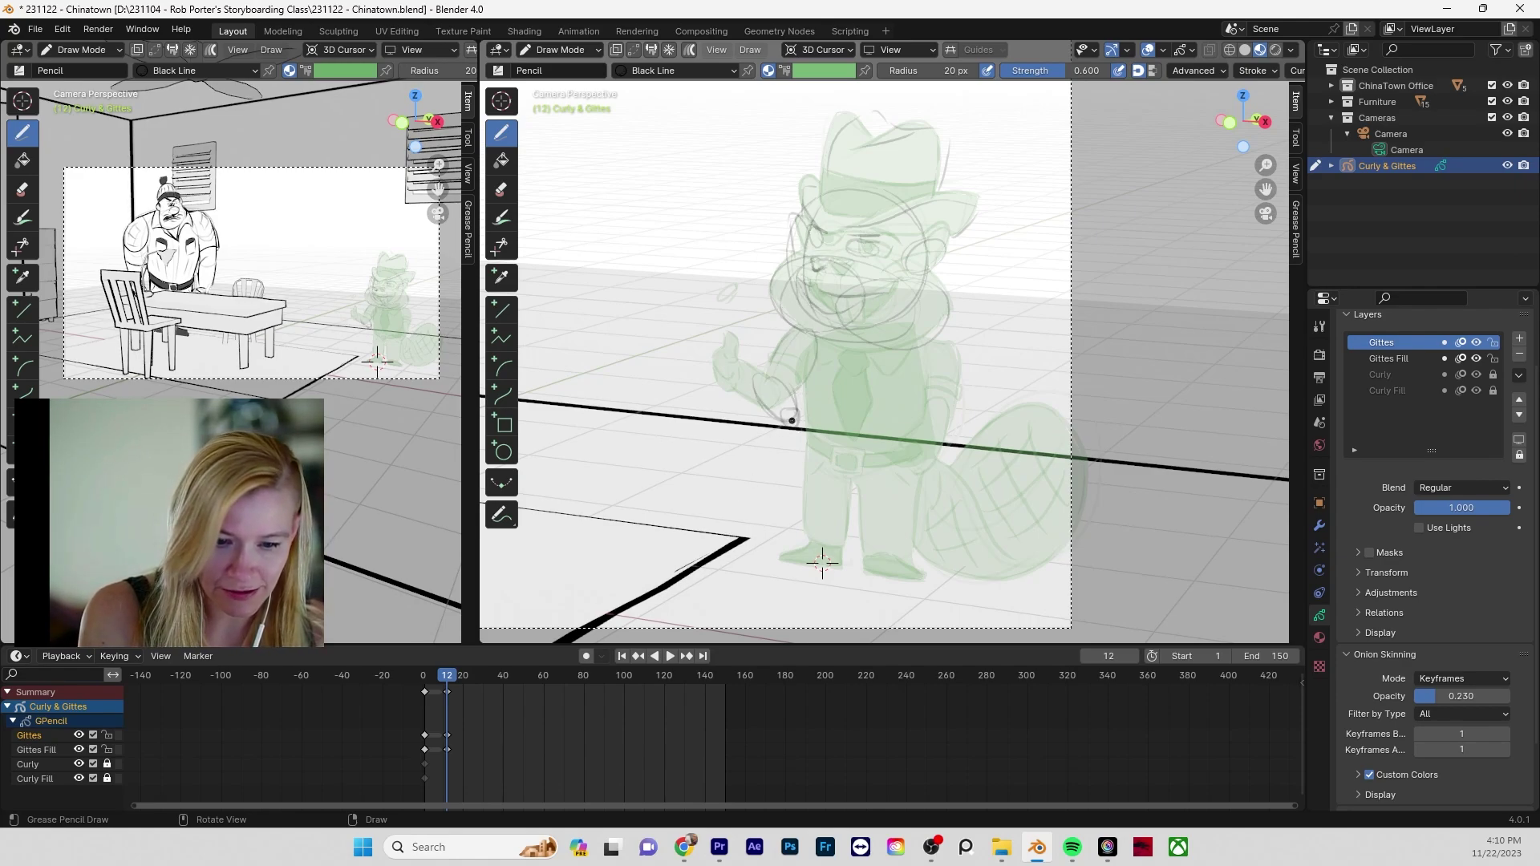
drag(786, 396, 877, 392)
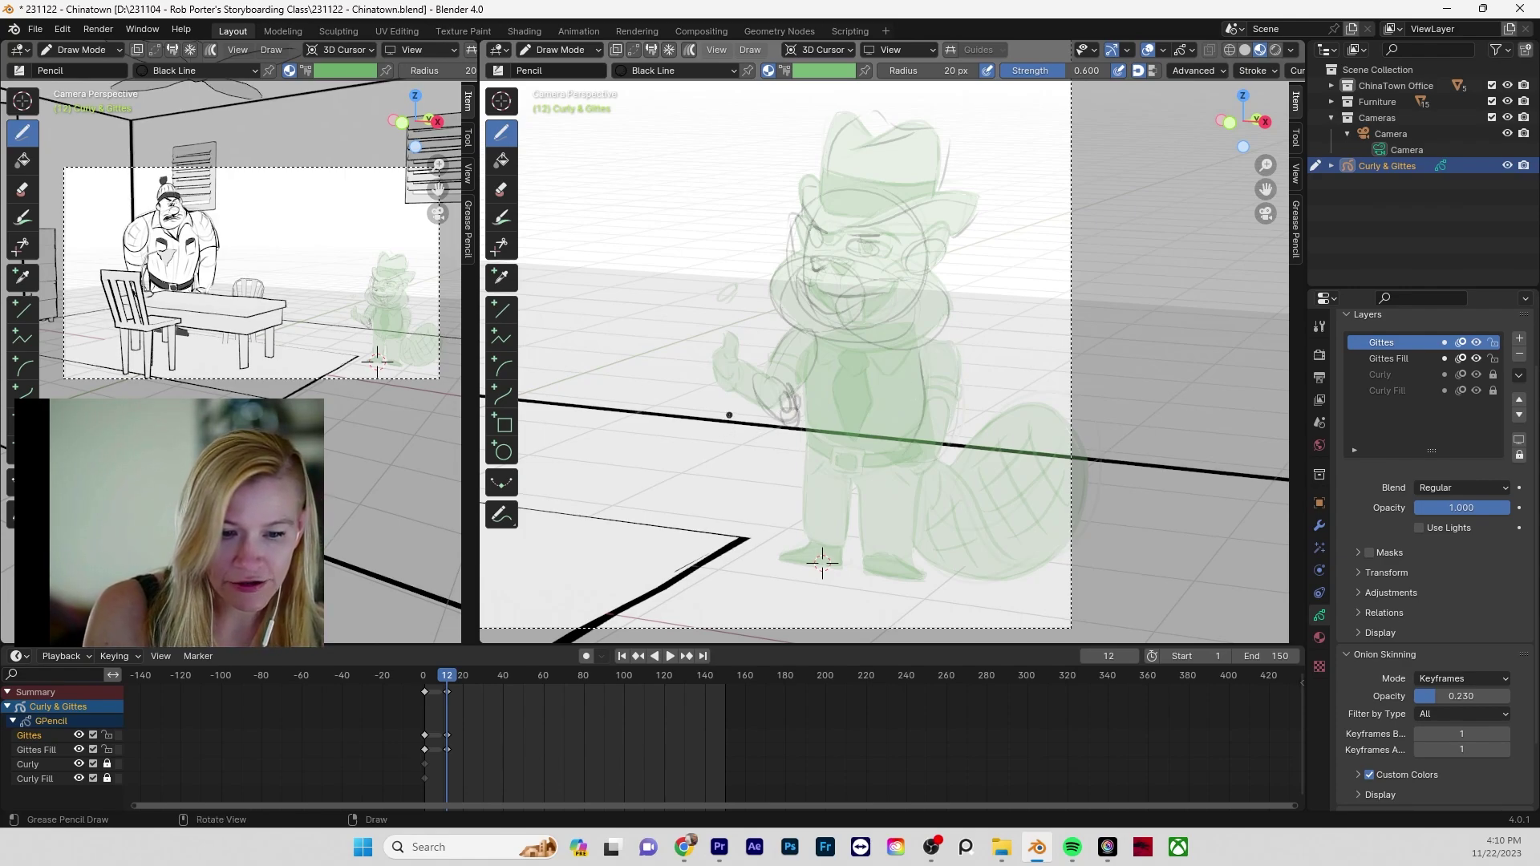
- Rough in the beaver's torso, legs and feet below the sketched head with the Pencil brush
drag(834, 347, 841, 457)
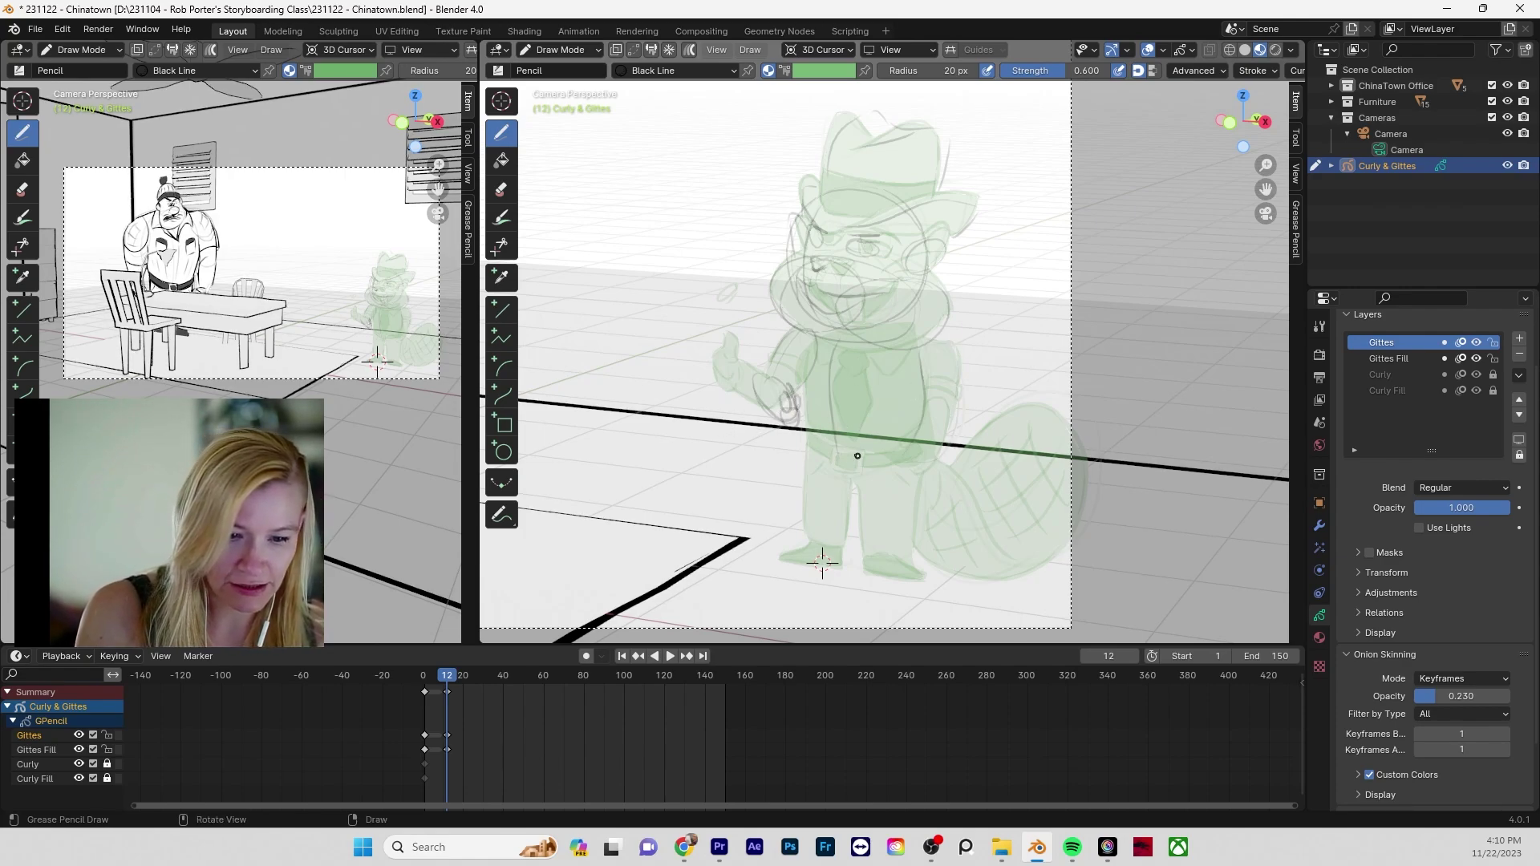
mouse_move(892, 331)
mouse_down()
mouse_move(874, 447)
mouse_move(863, 319)
mouse_up()
key(ctrl+z)
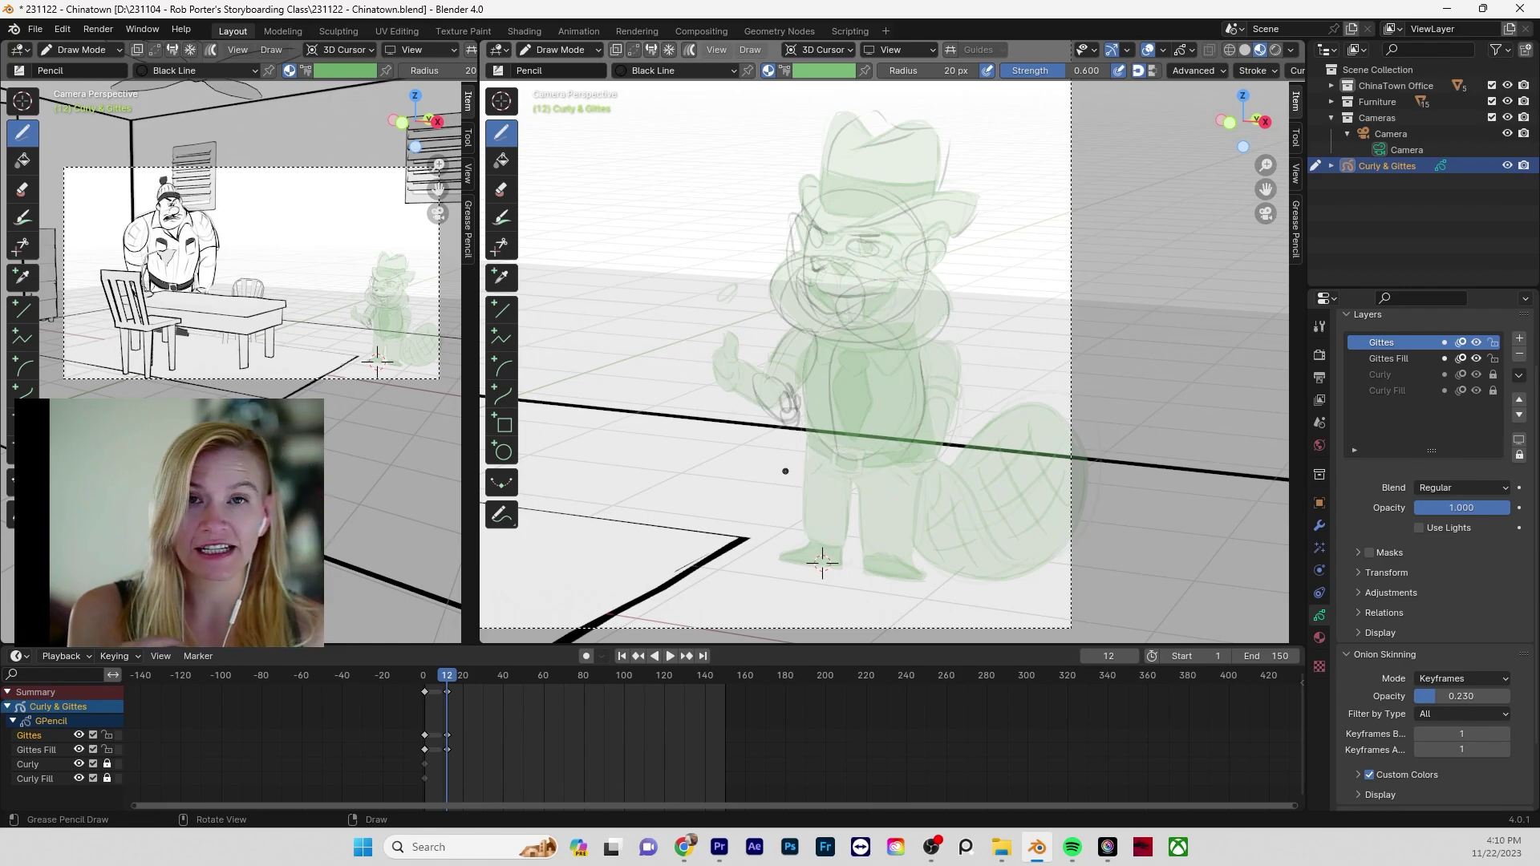
drag(800, 427, 805, 553)
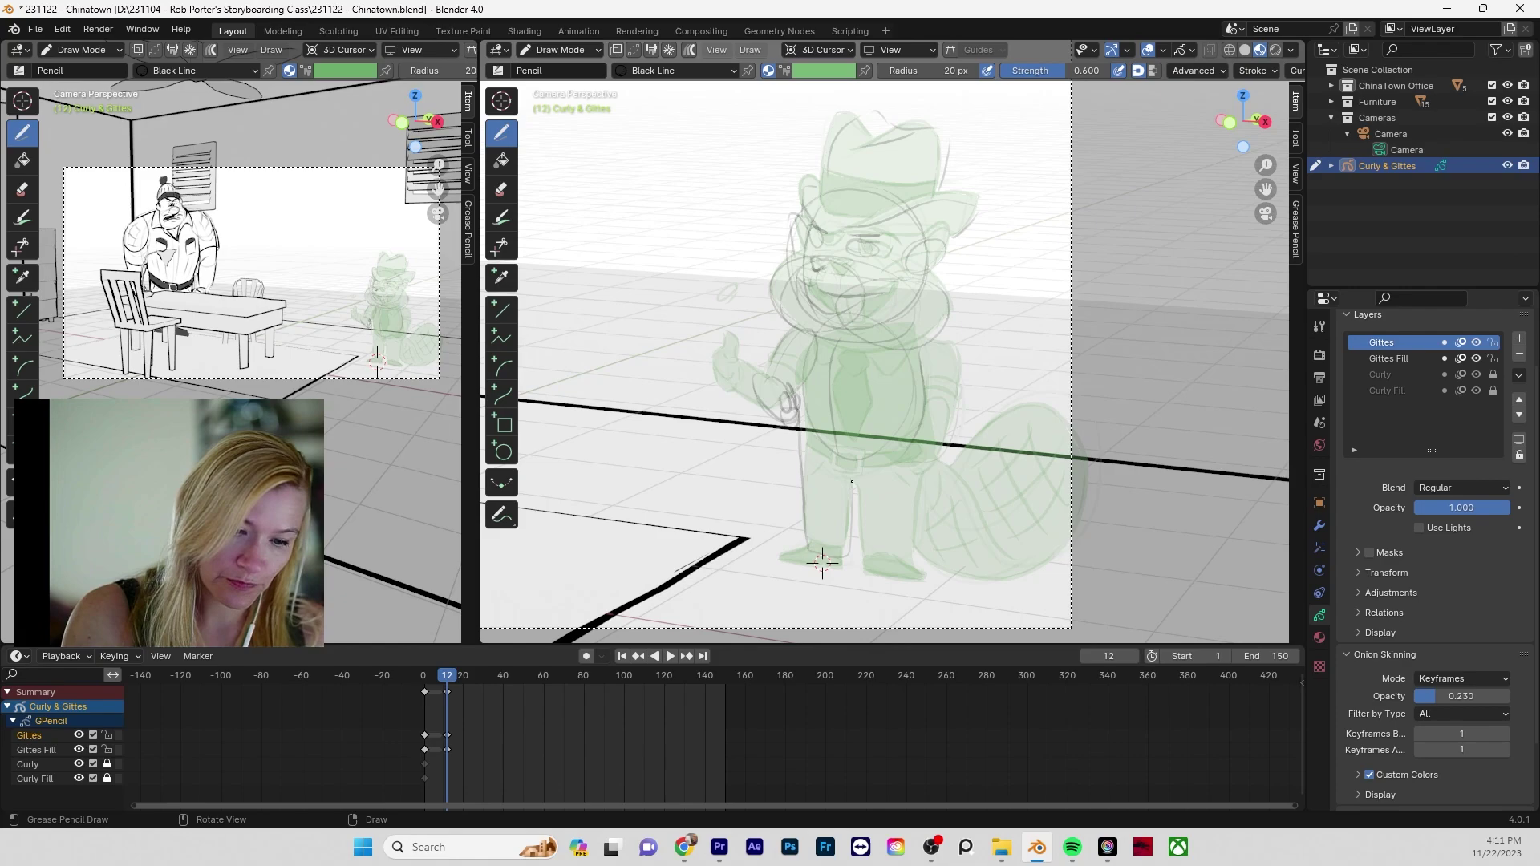
drag(852, 473, 846, 555)
drag(900, 473, 869, 555)
drag(847, 563, 877, 554)
mouse_move(857, 498)
mouse_down()
mouse_move(850, 558)
mouse_move(804, 550)
mouse_up()
mouse_move(826, 351)
mouse_down()
mouse_move(836, 466)
mouse_move(895, 440)
mouse_up()
drag(816, 446, 848, 451)
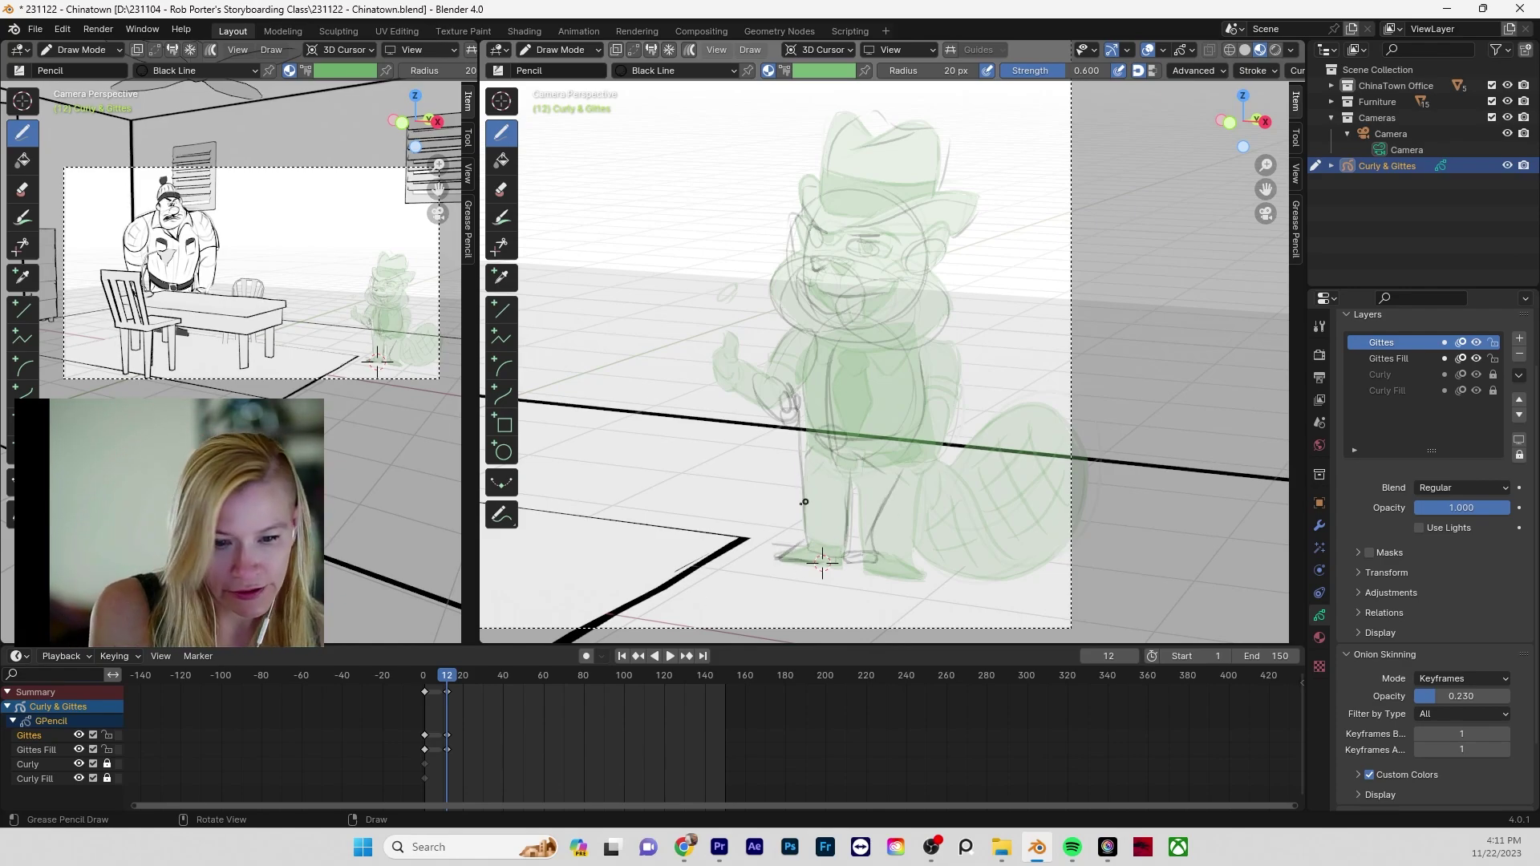
- Rough in the beaver's hanging arm and its large curved tail
mouse_move(931, 332)
mouse_down()
mouse_move(887, 437)
mouse_move(916, 495)
mouse_up()
mouse_move(888, 471)
mouse_down()
mouse_move(898, 502)
mouse_move(1007, 446)
mouse_up()
drag(974, 469, 994, 550)
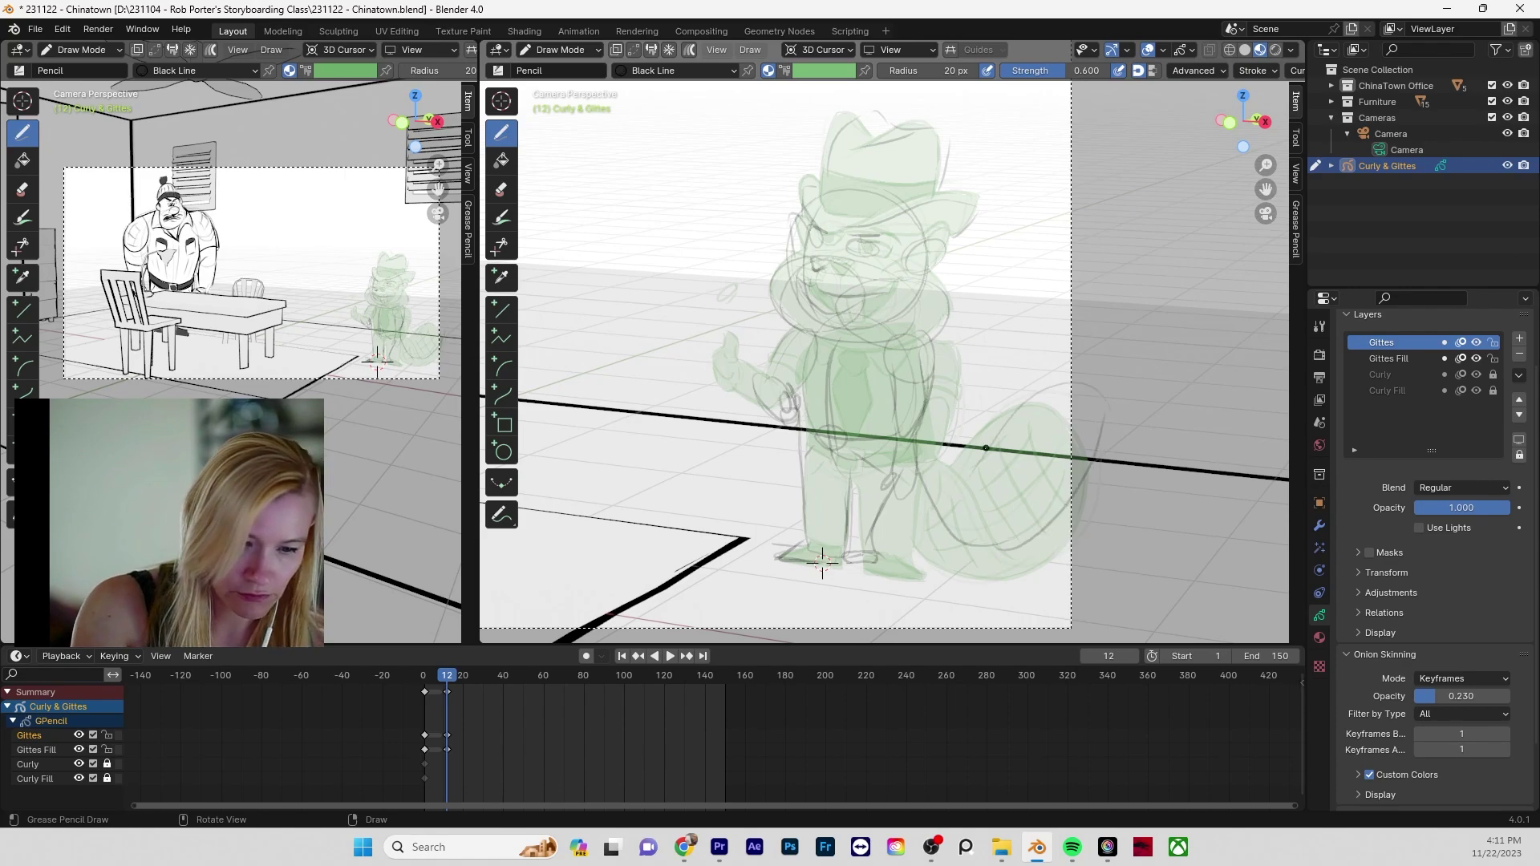
drag(948, 446, 992, 501)
drag(921, 550, 985, 489)
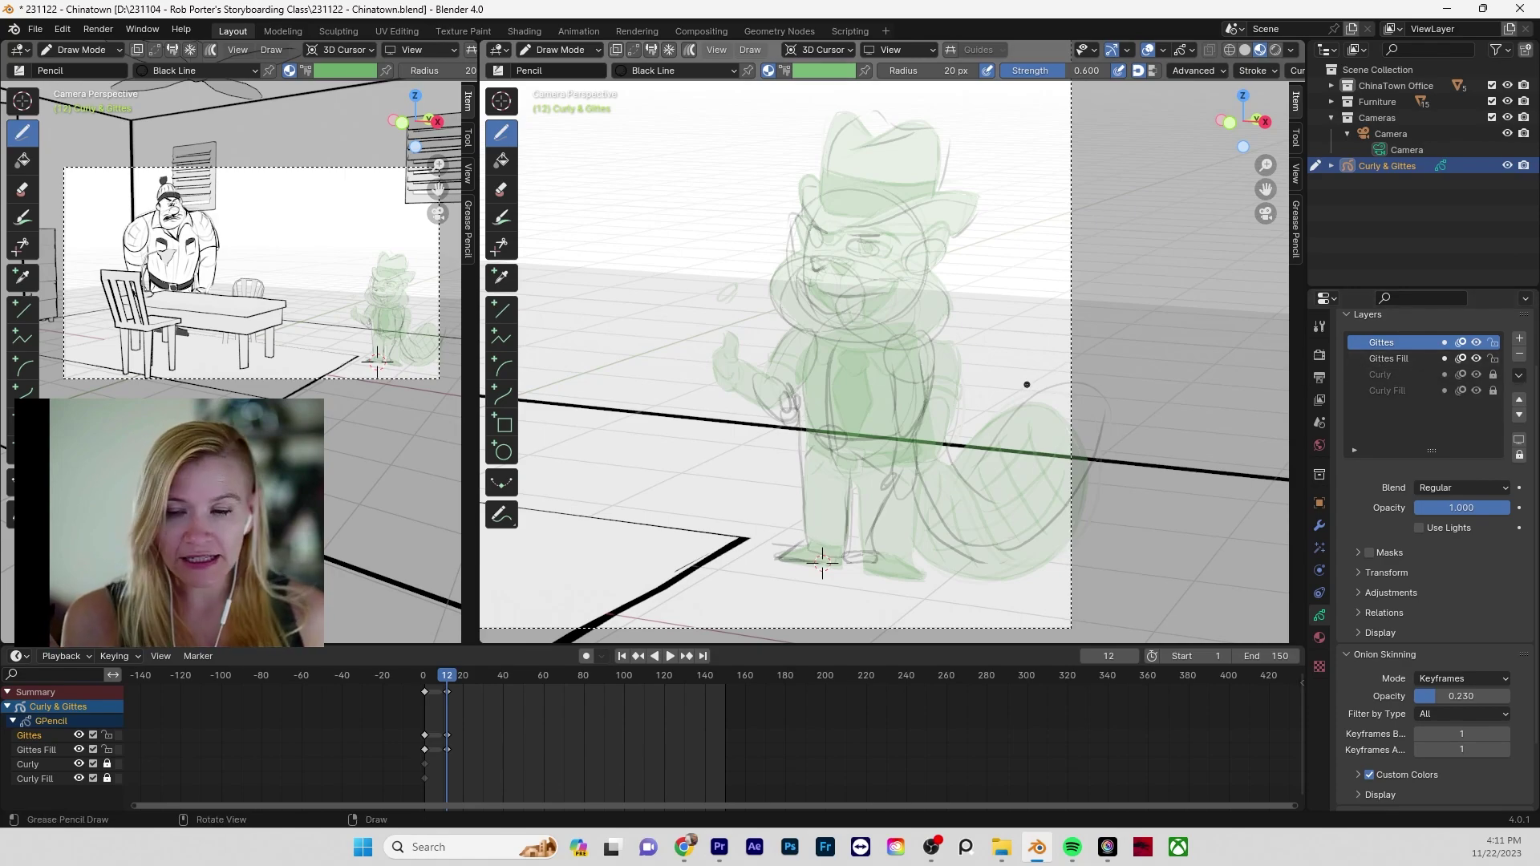
- Change the drawing brush to Ink Pen and set the onion skinning opacity to 0
click(23, 72)
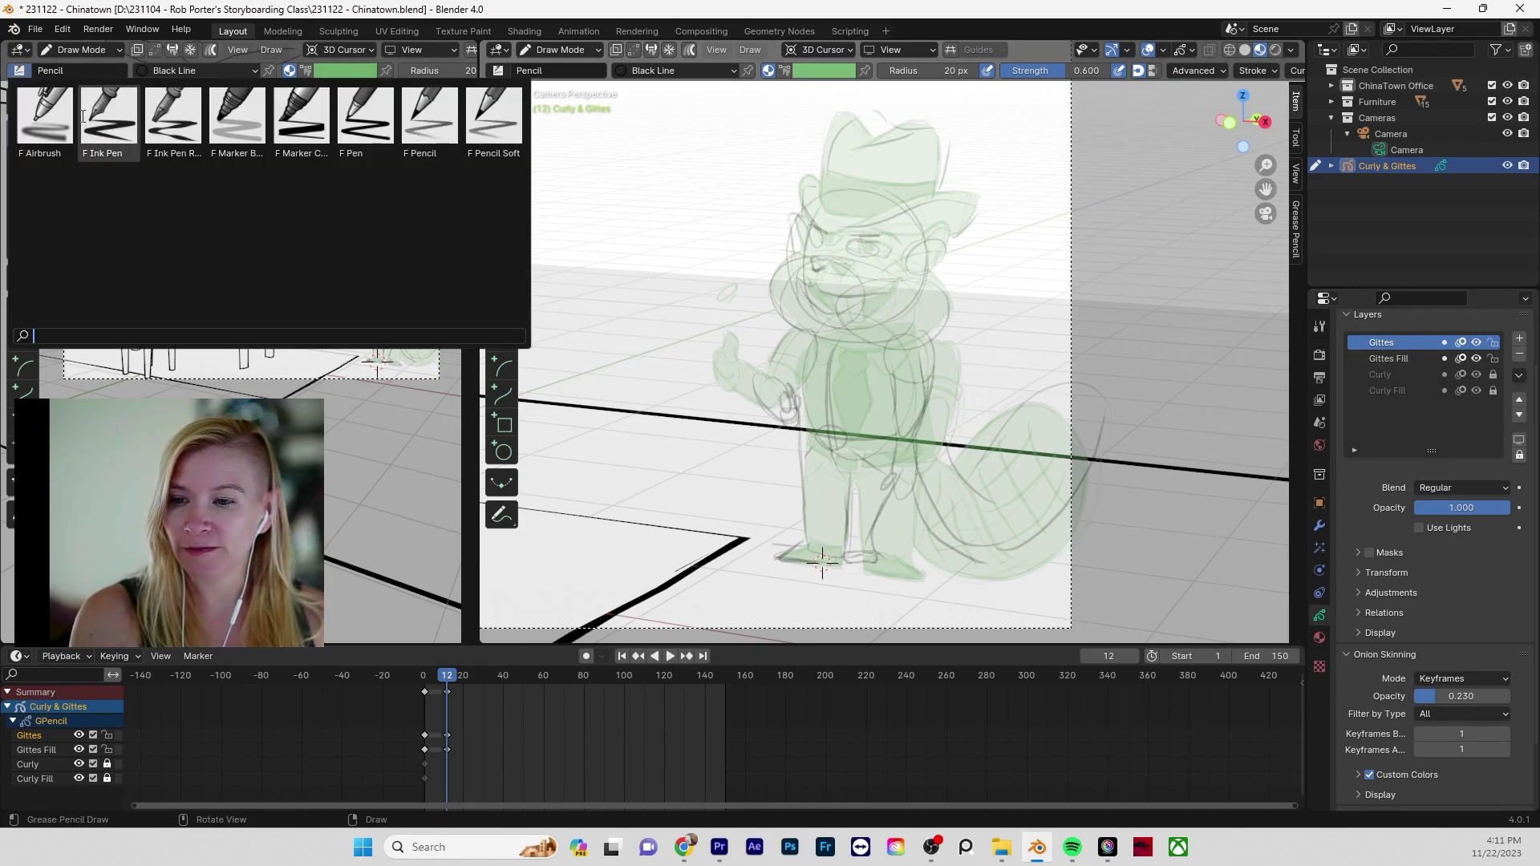
click(105, 122)
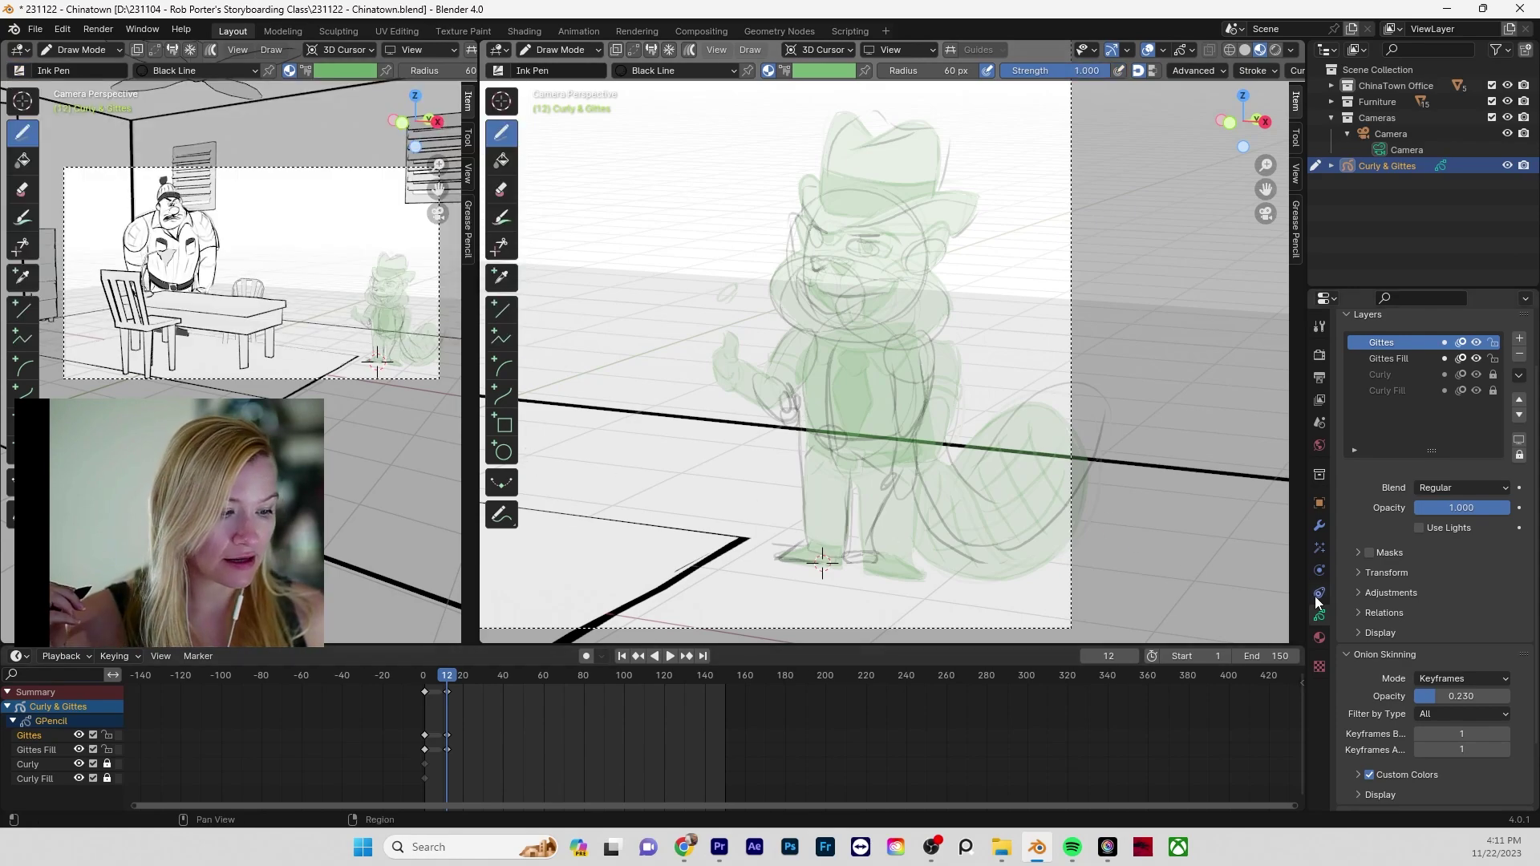
drag(1453, 699, 1427, 699)
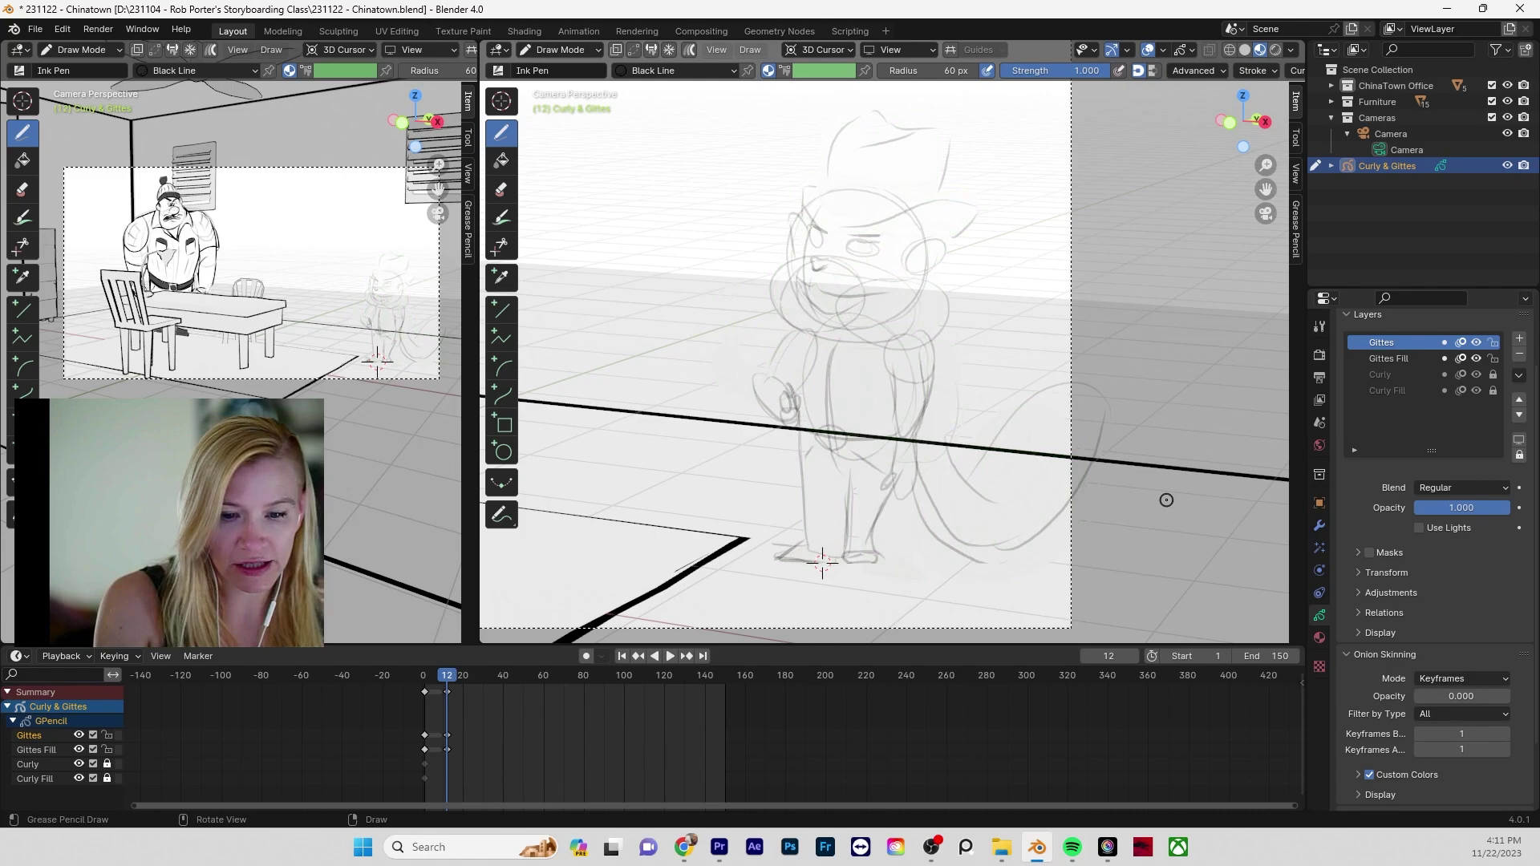
- Ink the beaver's nose, toothy grin, whisker, cheek and jaw outline over the rough sketch
mouse_move(812, 258)
mouse_down()
mouse_move(826, 262)
mouse_move(813, 260)
mouse_up()
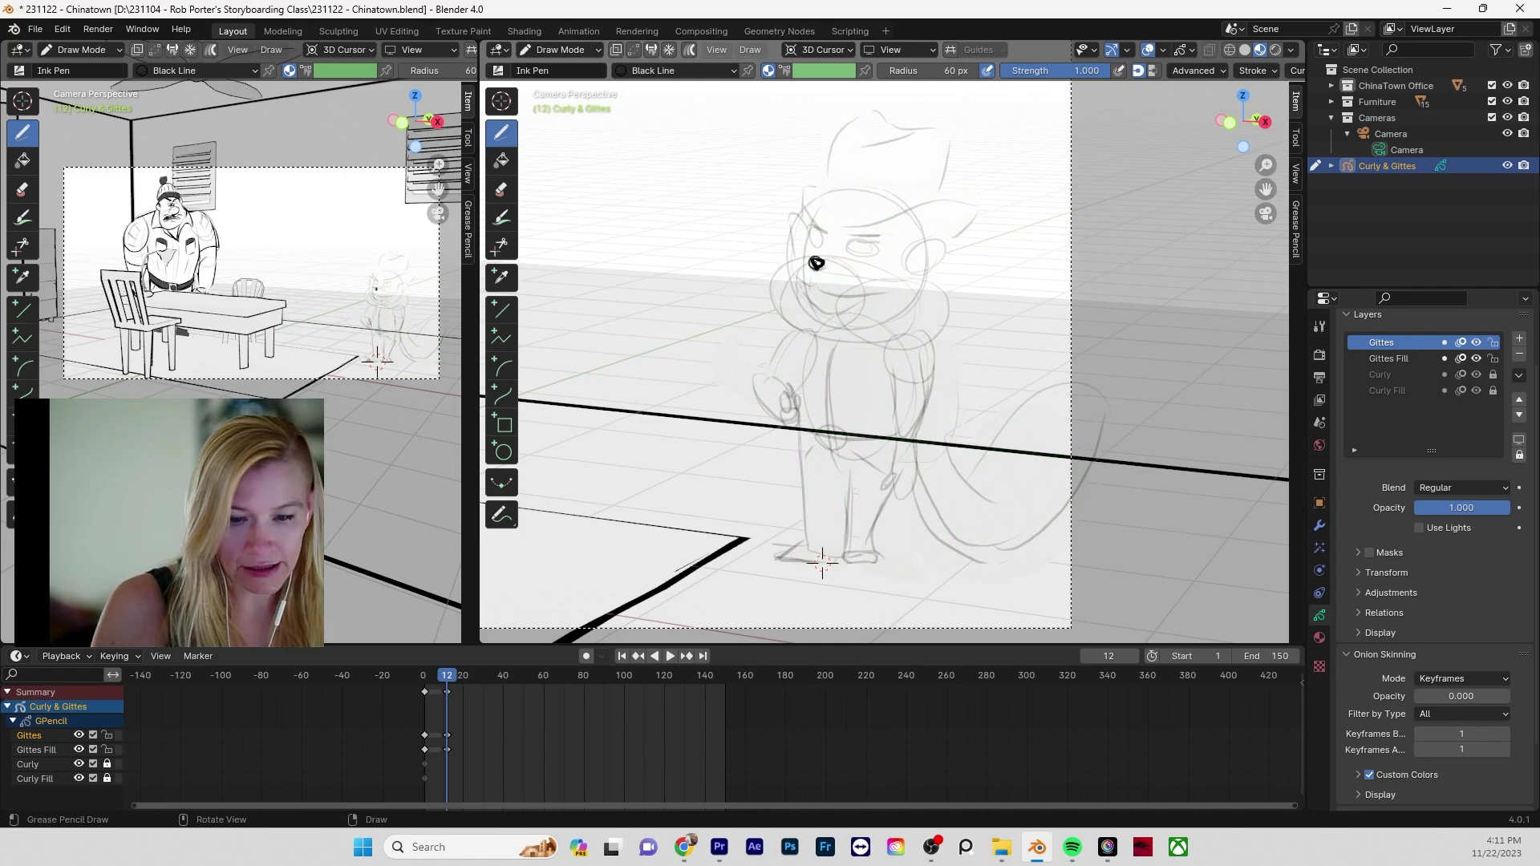
ctrl+middle_drag(834, 277, 878, 223)
mouse_move(879, 223)
shift+middle_down()
mouse_move(921, 388)
mouse_move(962, 421)
shift+middle_up()
mouse_move(817, 368)
mouse_down()
mouse_move(798, 397)
mouse_move(778, 375)
mouse_up()
drag(812, 399, 956, 401)
mouse_move(956, 401)
mouse_down()
mouse_move(783, 410)
mouse_move(802, 445)
mouse_up()
mouse_move(813, 405)
mouse_down()
mouse_move(820, 442)
mouse_move(847, 435)
mouse_up()
mouse_move(783, 386)
mouse_down()
mouse_move(796, 421)
mouse_move(862, 449)
mouse_move(818, 453)
mouse_move(753, 375)
mouse_up()
drag(698, 321, 786, 357)
mouse_move(798, 247)
mouse_down()
mouse_move(742, 357)
mouse_move(782, 481)
mouse_up()
mouse_move(1038, 385)
mouse_down()
mouse_move(1086, 481)
mouse_move(814, 514)
mouse_up()
- Ink the beaver's eyes and thick eyebrows over the rough sketch
drag(870, 336, 818, 336)
drag(950, 394, 916, 375)
drag(946, 309, 883, 336)
drag(887, 341, 942, 324)
drag(802, 290, 818, 329)
mouse_move(800, 290)
mouse_down()
mouse_move(826, 298)
mouse_move(809, 321)
mouse_move(890, 340)
mouse_up()
drag(796, 265, 846, 290)
mouse_move(962, 290)
mouse_down()
mouse_move(867, 285)
mouse_move(785, 320)
mouse_up()
- Ink the beaver's ear and its hat with curved brim, creased crown and base line
mouse_move(1038, 393)
mouse_down()
mouse_move(1088, 311)
mouse_move(1038, 361)
mouse_move(1078, 329)
mouse_up()
key(ctrl+z)
mouse_move(1158, 239)
mouse_down()
mouse_move(834, 273)
mouse_move(837, 190)
mouse_up()
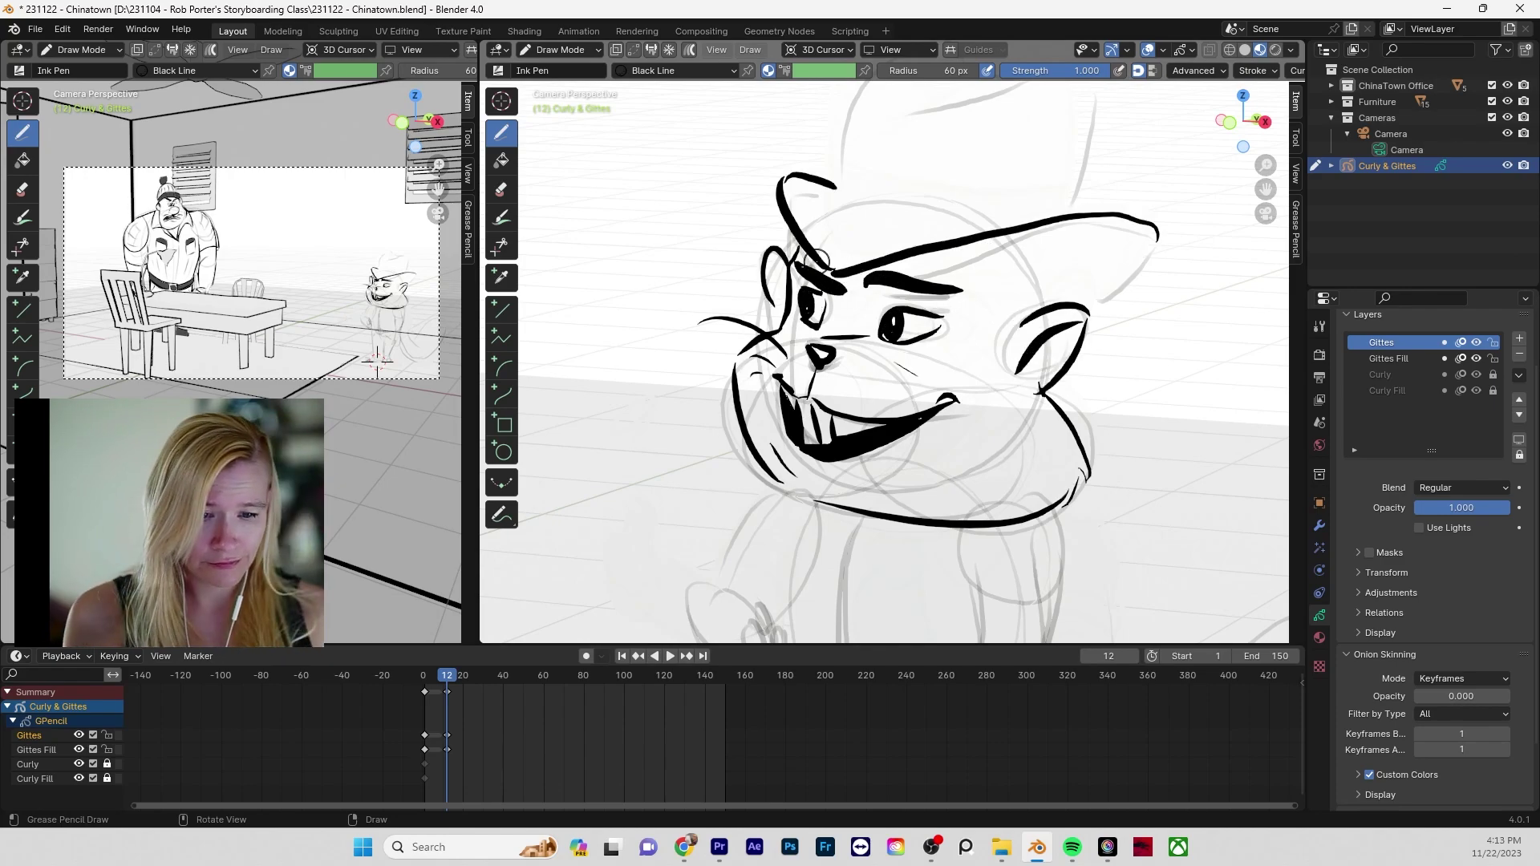
shift+middle_drag(995, 276, 933, 386)
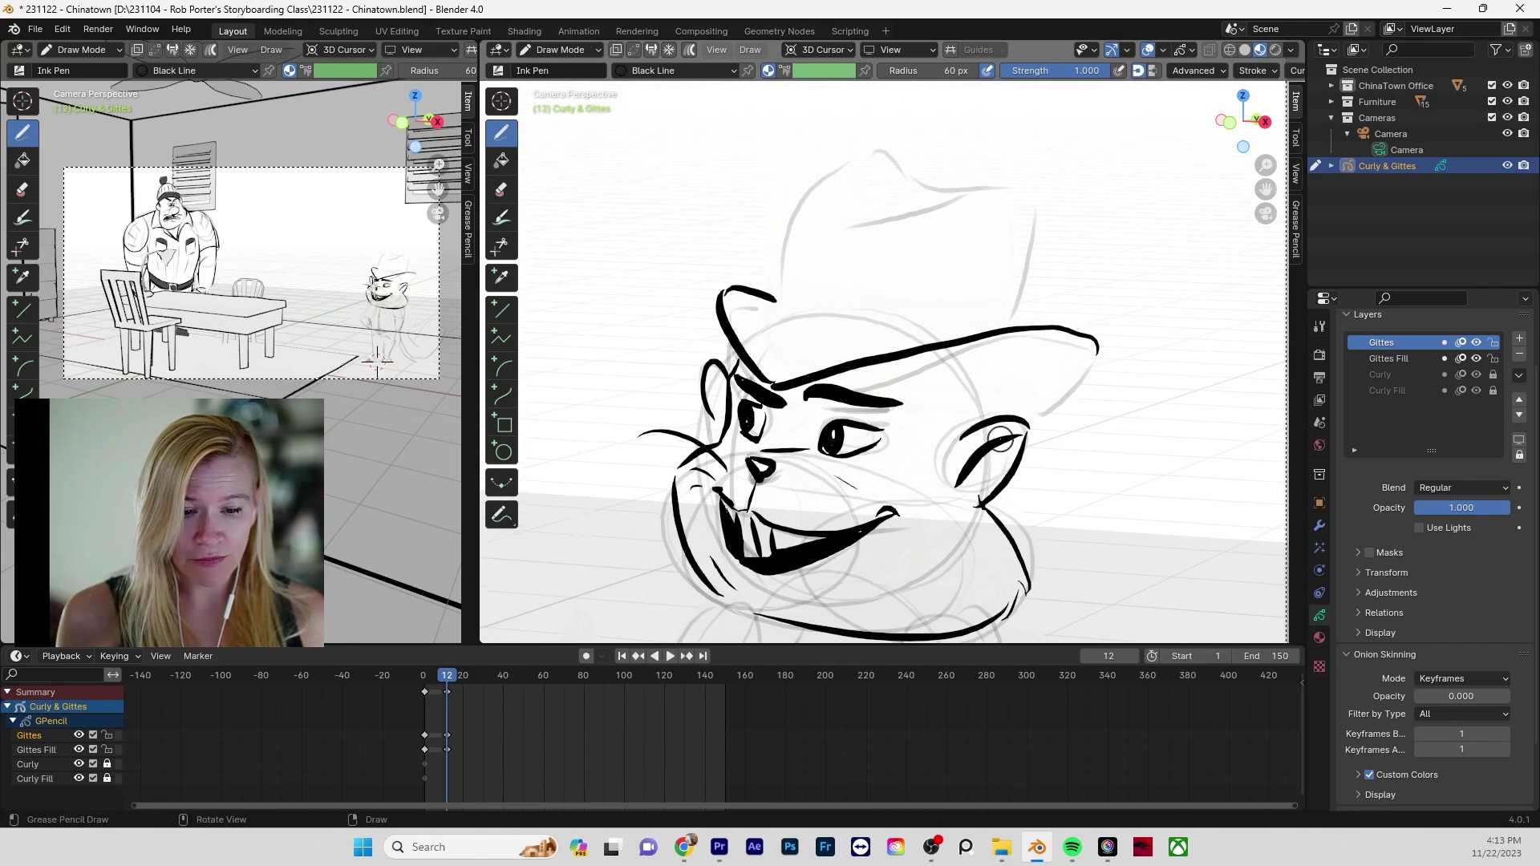
mouse_move(774, 346)
mouse_down()
mouse_move(825, 181)
mouse_move(967, 195)
mouse_up()
drag(1040, 196, 1035, 325)
drag(775, 353, 994, 297)
drag(1093, 350, 1047, 401)
drag(848, 397, 1057, 385)
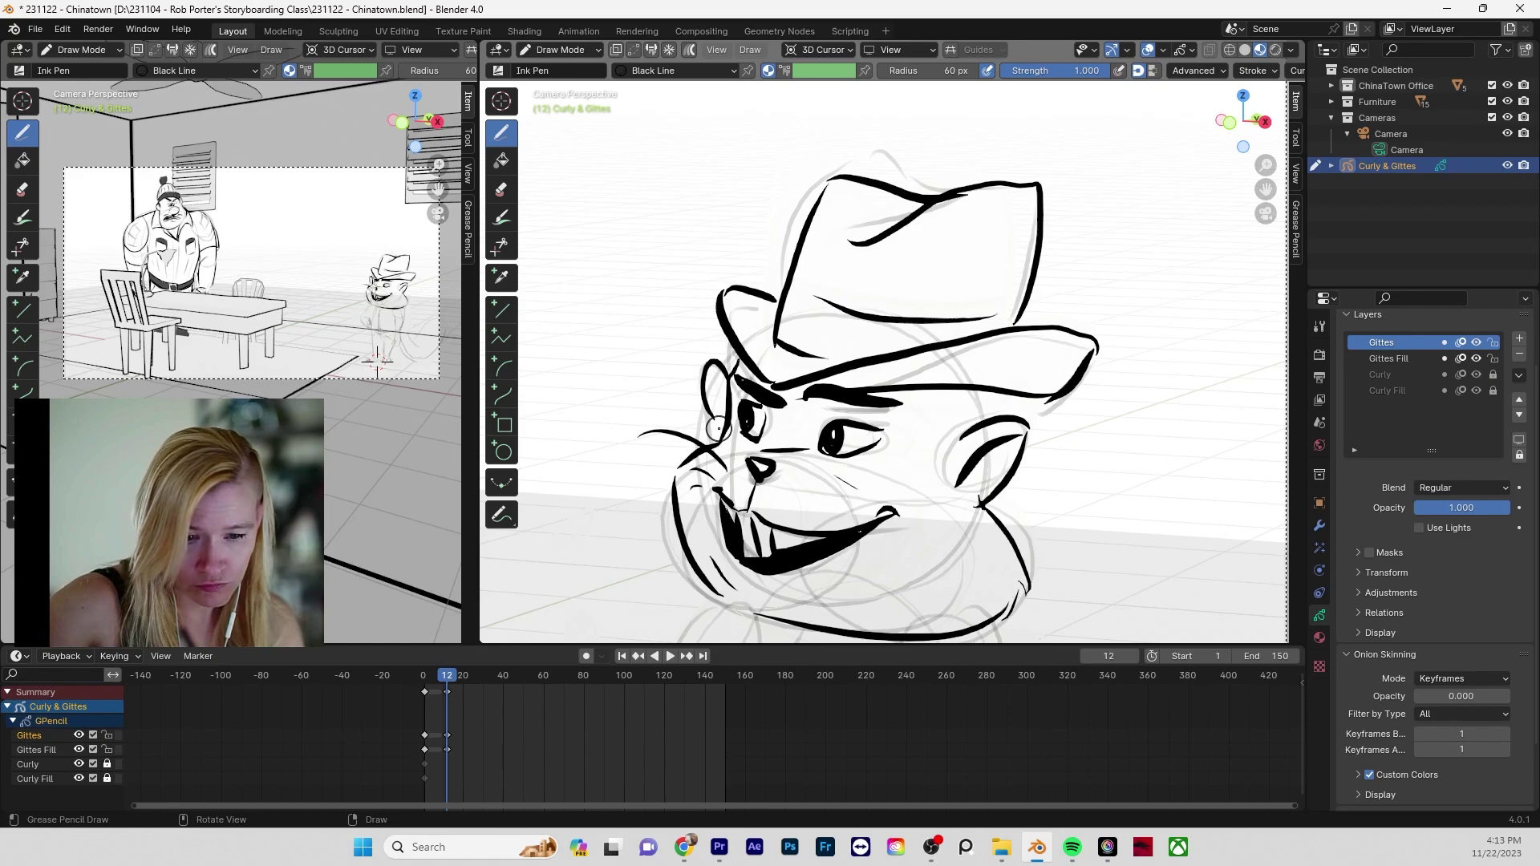
- Ink the beaver's short sleeve, bent arm and the hand resting on its hip
shift+middle_drag(1043, 393, 999, 249)
shift+middle_drag(981, 537, 1069, 316)
drag(752, 239, 709, 266)
drag(709, 277, 782, 273)
drag(707, 282, 676, 335)
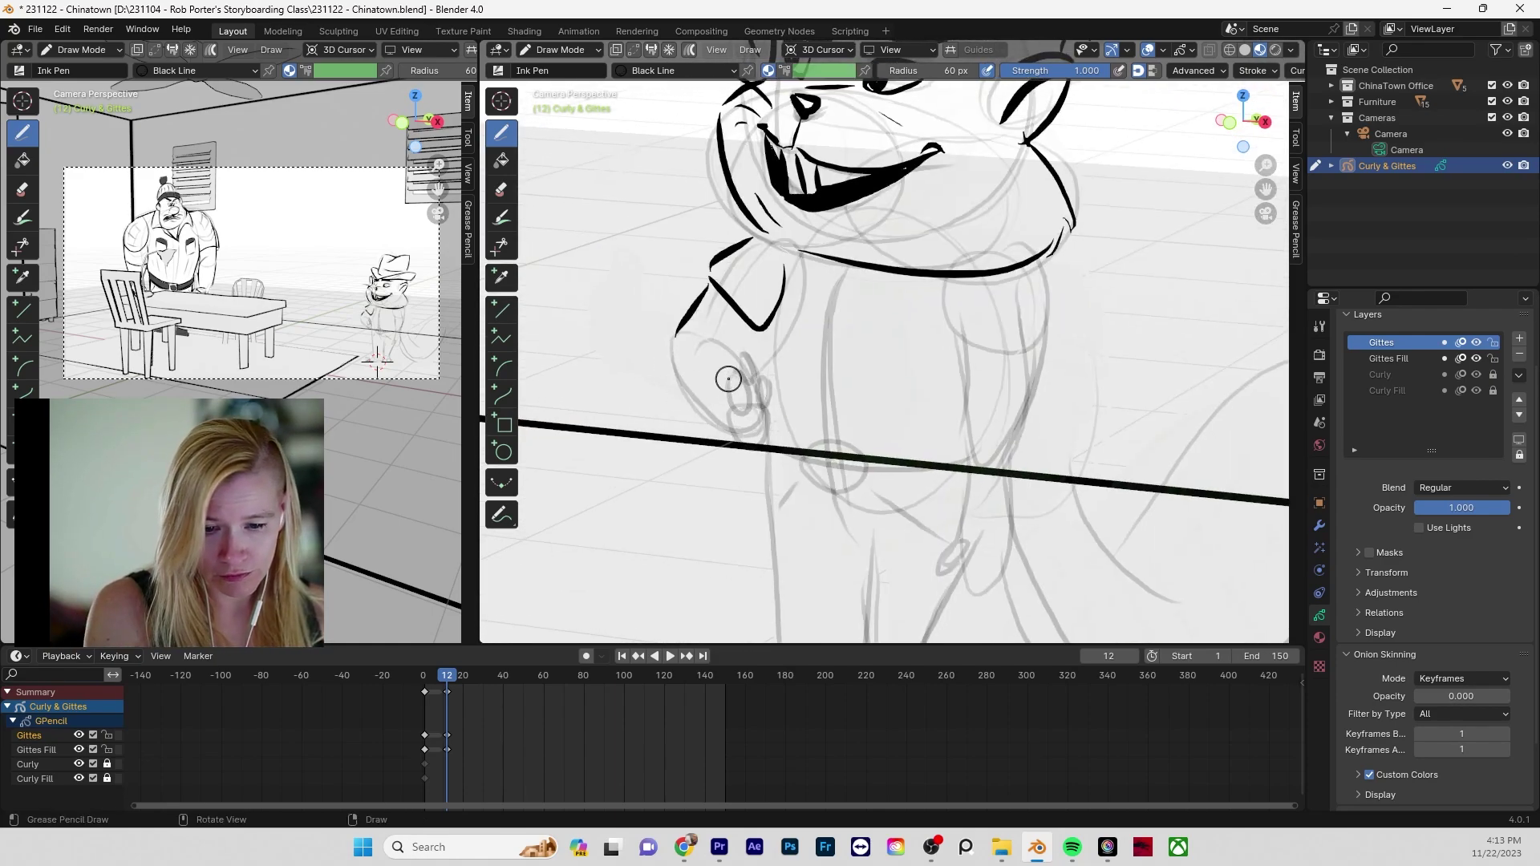
drag(742, 376, 728, 418)
mouse_move(754, 375)
mouse_down()
mouse_move(766, 421)
mouse_move(758, 385)
mouse_up()
drag(676, 335, 738, 454)
- Ink the tie knot, shirt collar, second sleeve and the arm and hand hanging at the beaver's side
mouse_move(820, 277)
mouse_down()
mouse_move(807, 285)
mouse_move(818, 274)
mouse_up()
drag(776, 248, 802, 300)
mouse_move(842, 277)
mouse_down()
mouse_move(858, 305)
mouse_move(963, 276)
mouse_up()
drag(944, 309, 946, 321)
drag(1031, 269, 1047, 353)
drag(1044, 373, 958, 370)
drag(1047, 377, 1002, 494)
mouse_move(962, 369)
mouse_down()
mouse_move(967, 525)
mouse_move(1014, 594)
mouse_up()
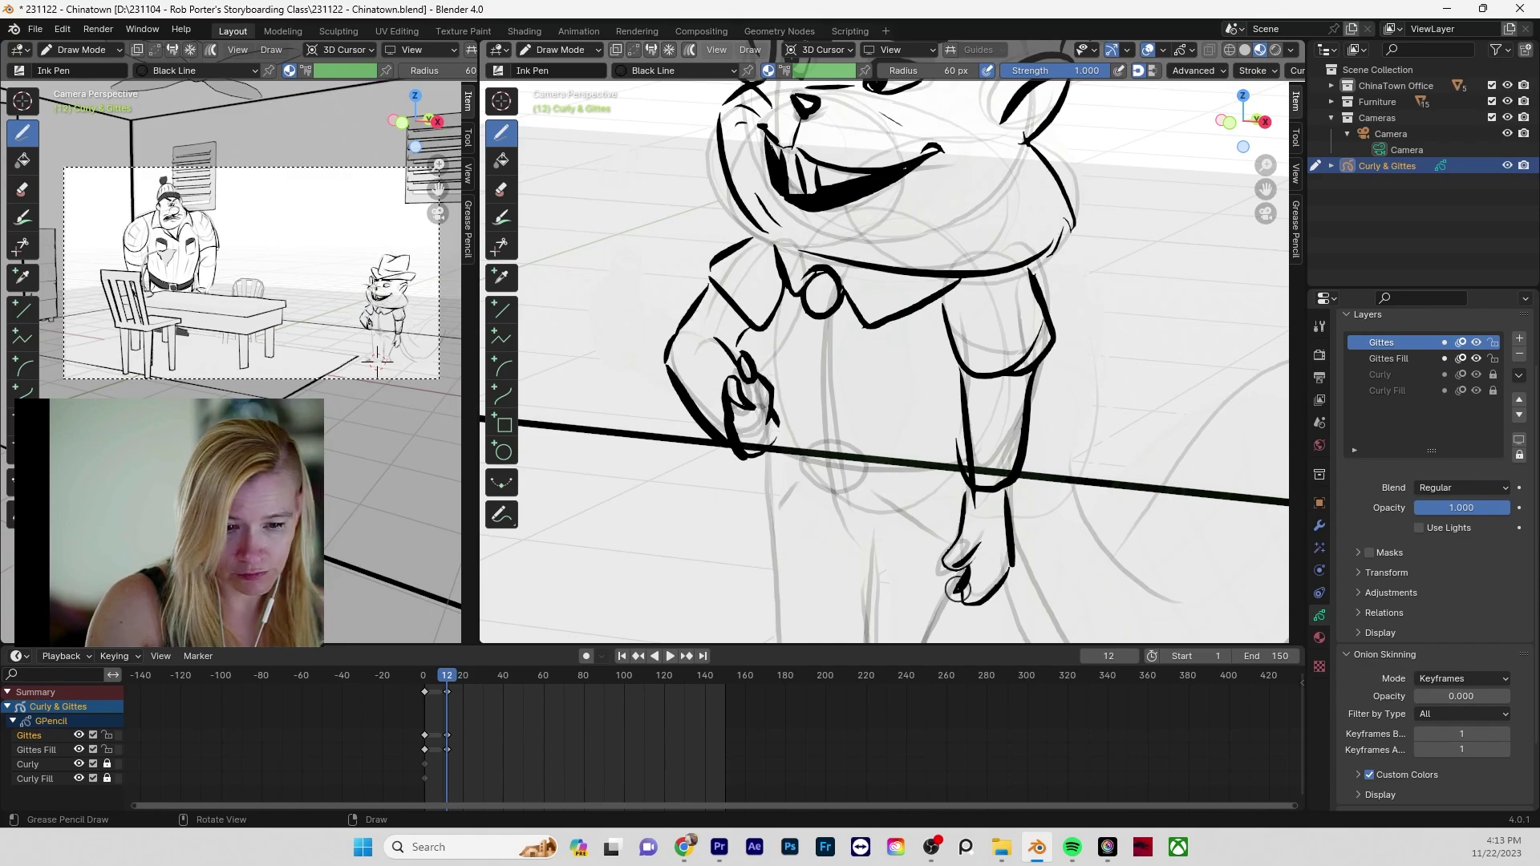
- Ink the beaver's shoes and trouser legs
scroll(1044, 446, down, 2)
shift+middle_drag(1065, 500, 1044, 446)
mouse_move(783, 370)
mouse_down()
mouse_move(804, 523)
mouse_move(902, 554)
mouse_up()
drag(805, 514, 834, 552)
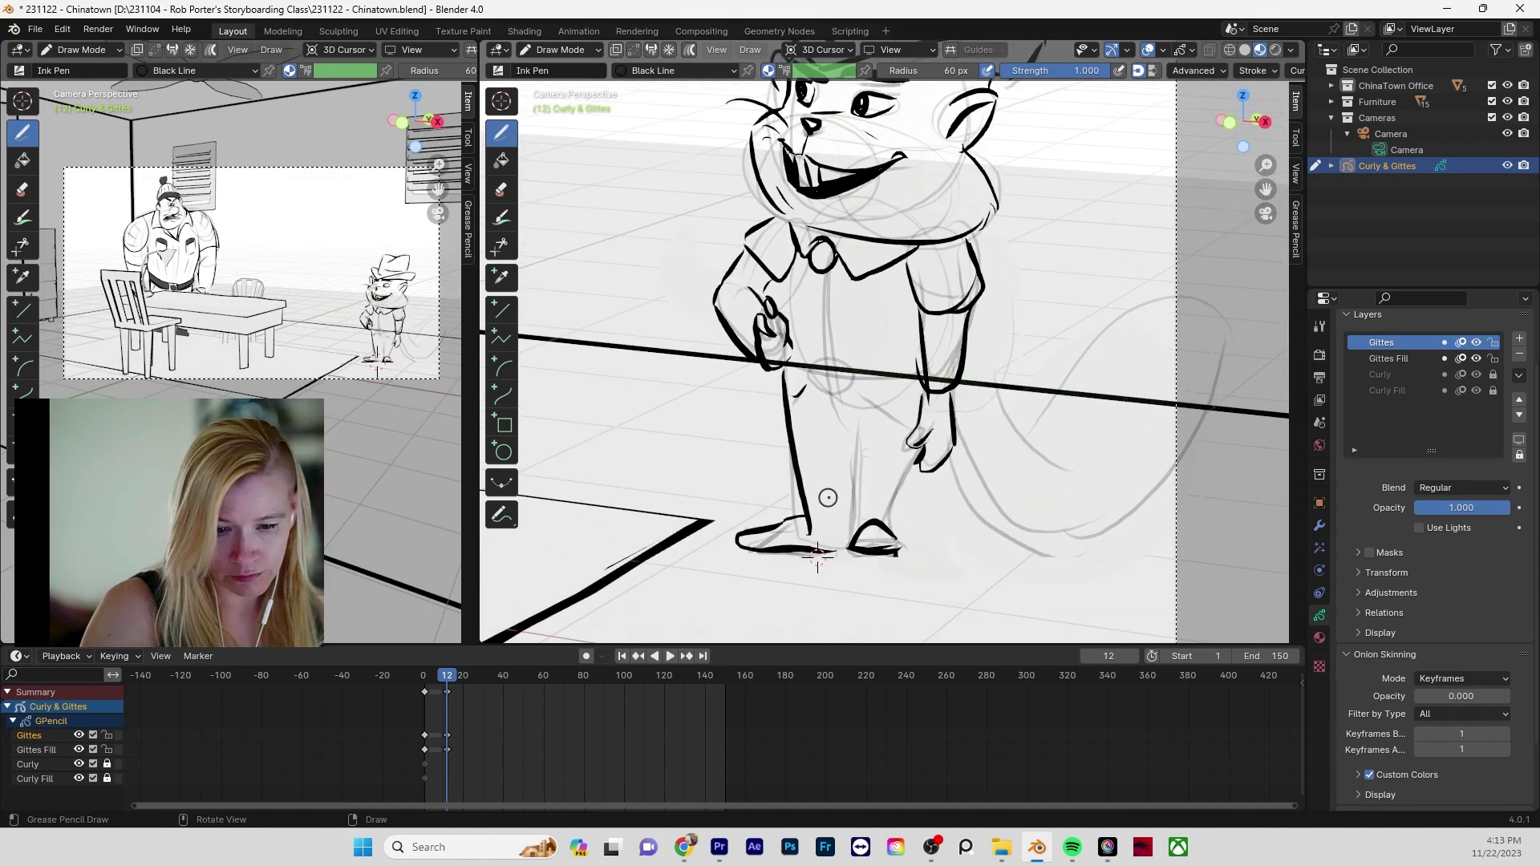
drag(838, 428, 850, 545)
- Ink the belt with its buckle, the tie and the large curved tail
drag(782, 377, 921, 371)
drag(822, 363, 854, 392)
drag(796, 265, 842, 351)
mouse_move(960, 377)
mouse_down()
mouse_move(1043, 451)
mouse_move(1175, 297)
mouse_up()
drag(1201, 389, 951, 473)
- Make Gittes Fill the active layer and fill the beaver's silhouette with the White Fill material
scroll(932, 433, down, 3)
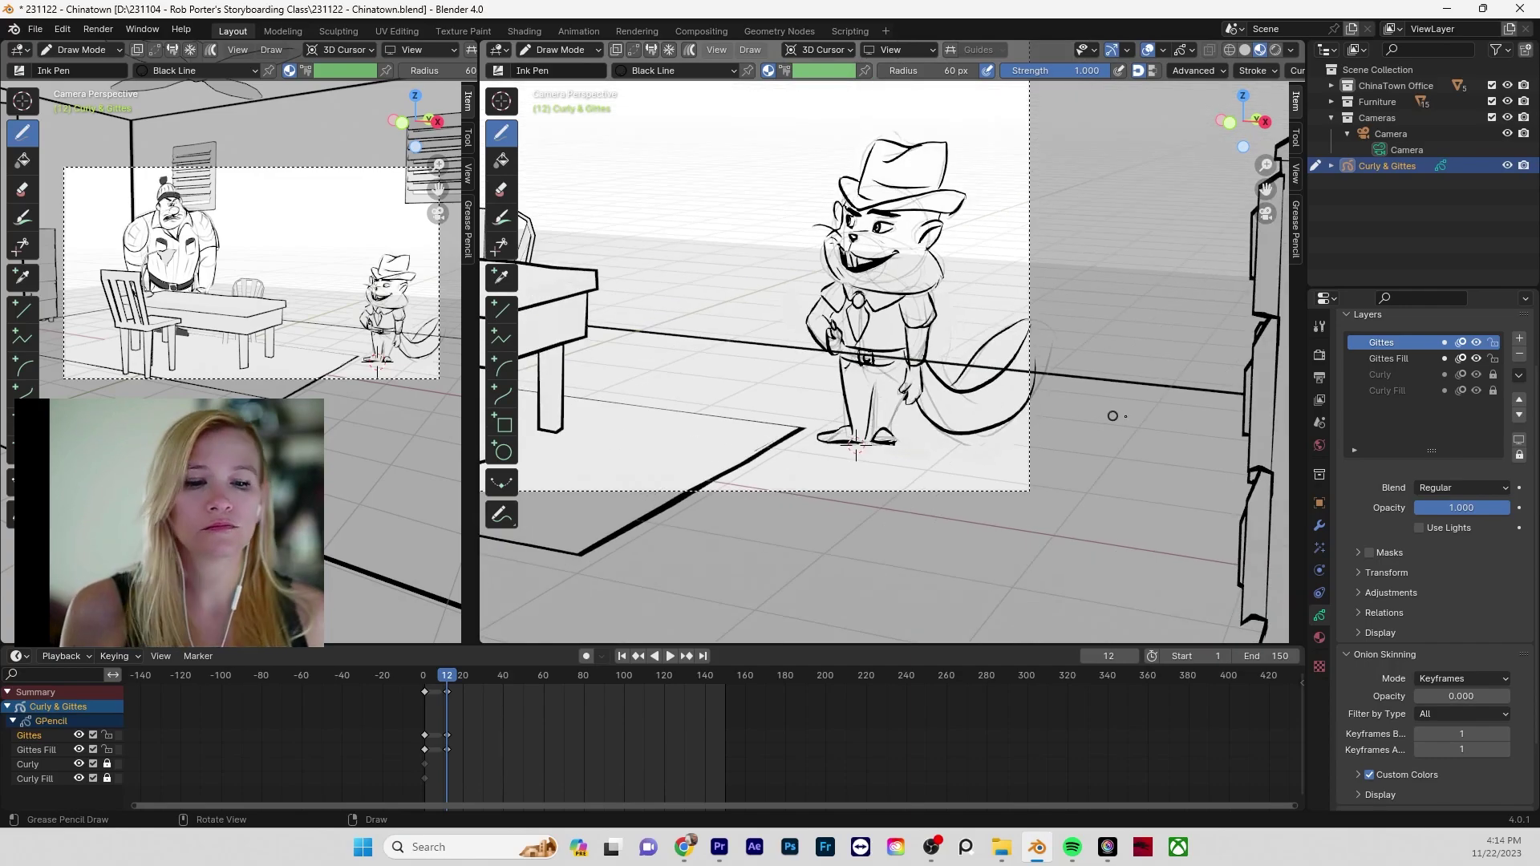
scroll(1079, 413, up, 2)
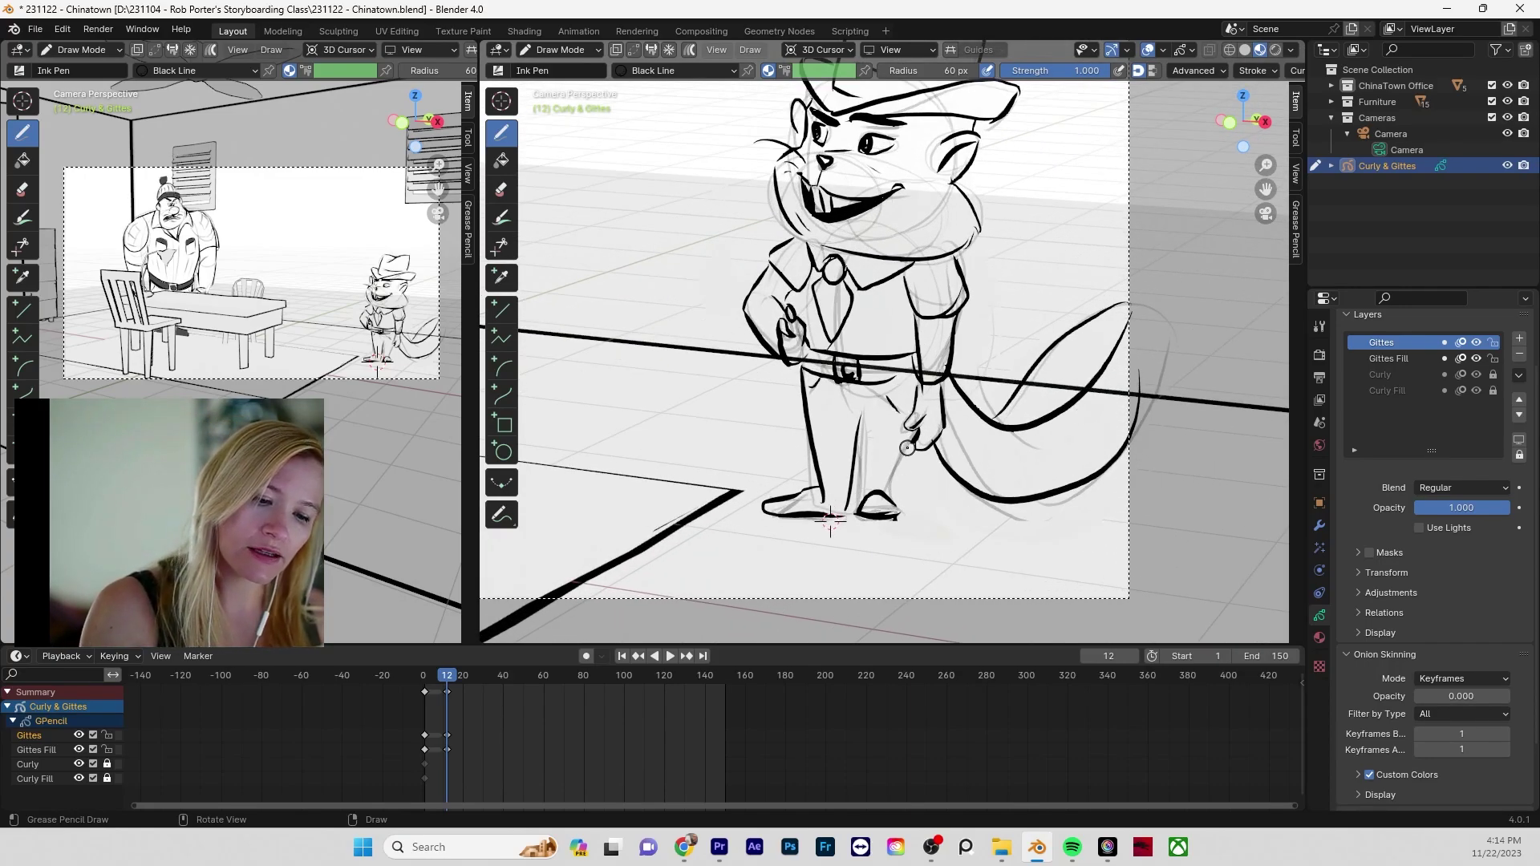
scroll(934, 401, down, 3)
scroll(942, 393, up, 2)
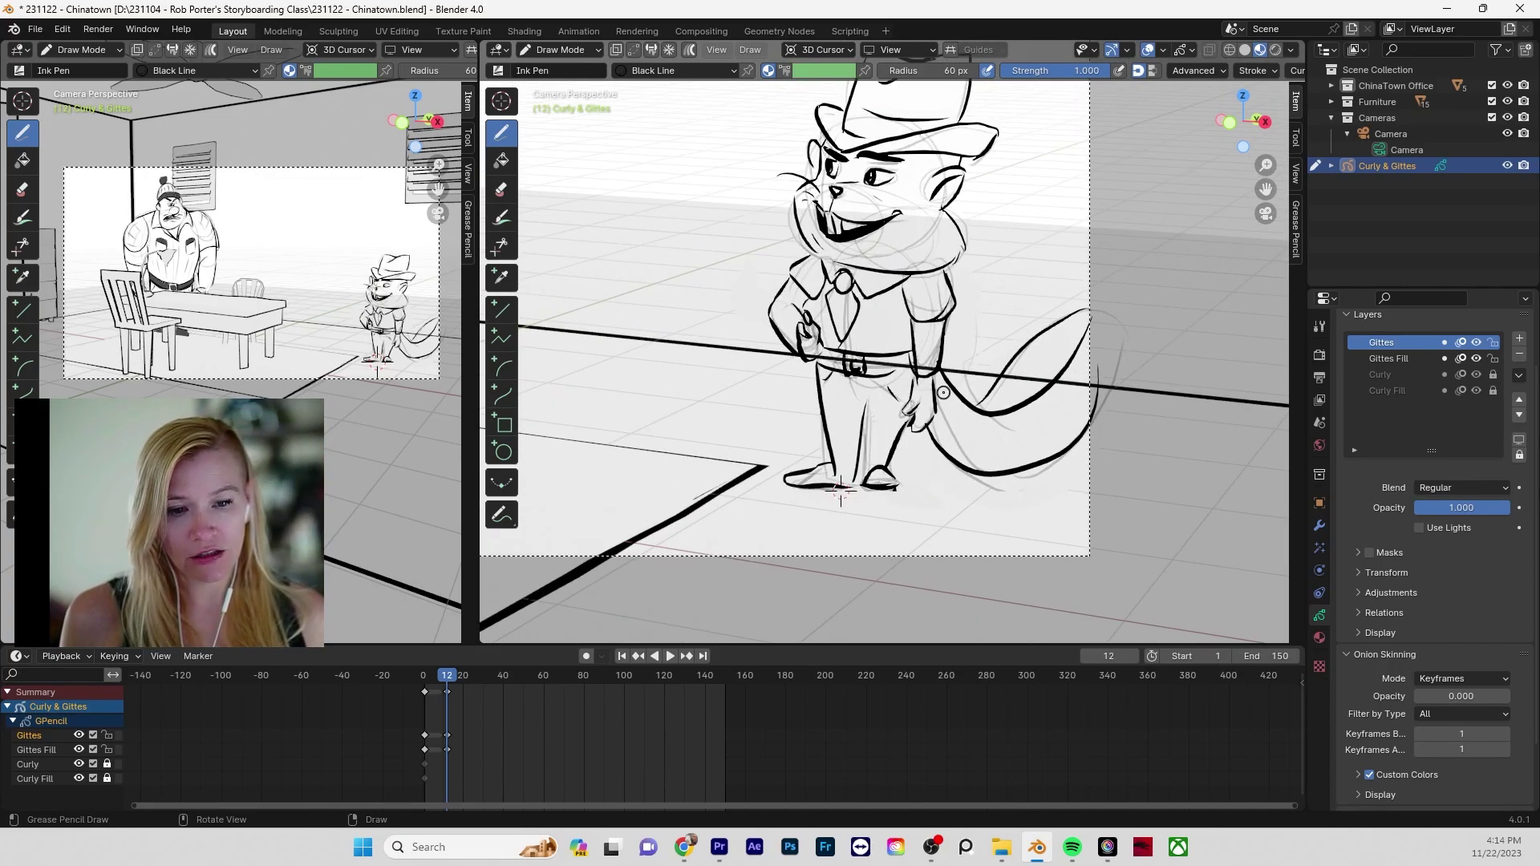
mouse_move(982, 250)
shift+middle_down()
mouse_move(997, 337)
mouse_move(987, 330)
shift+middle_up()
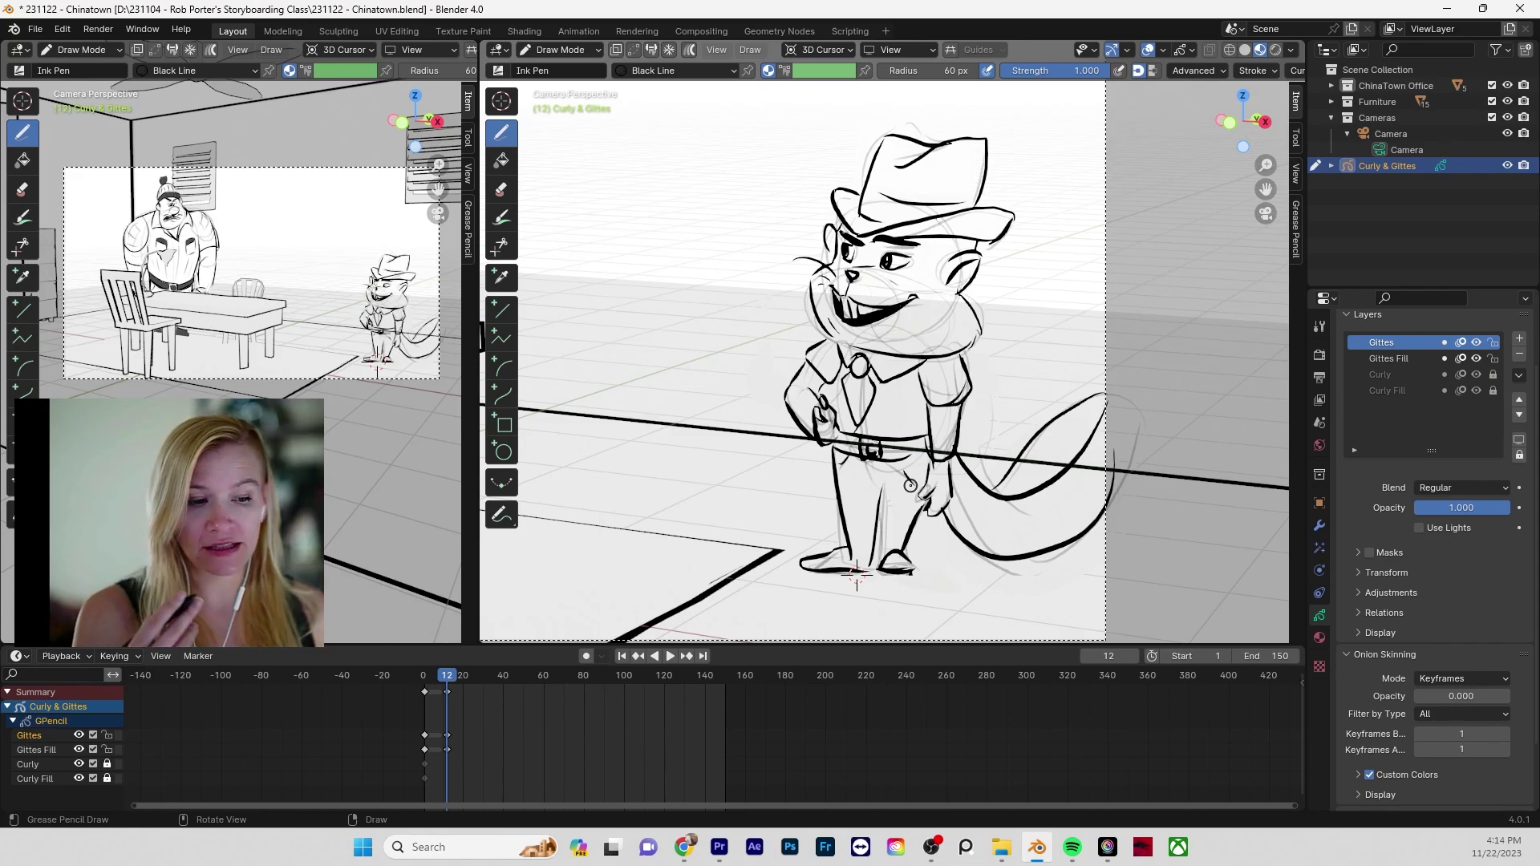
click(1388, 359)
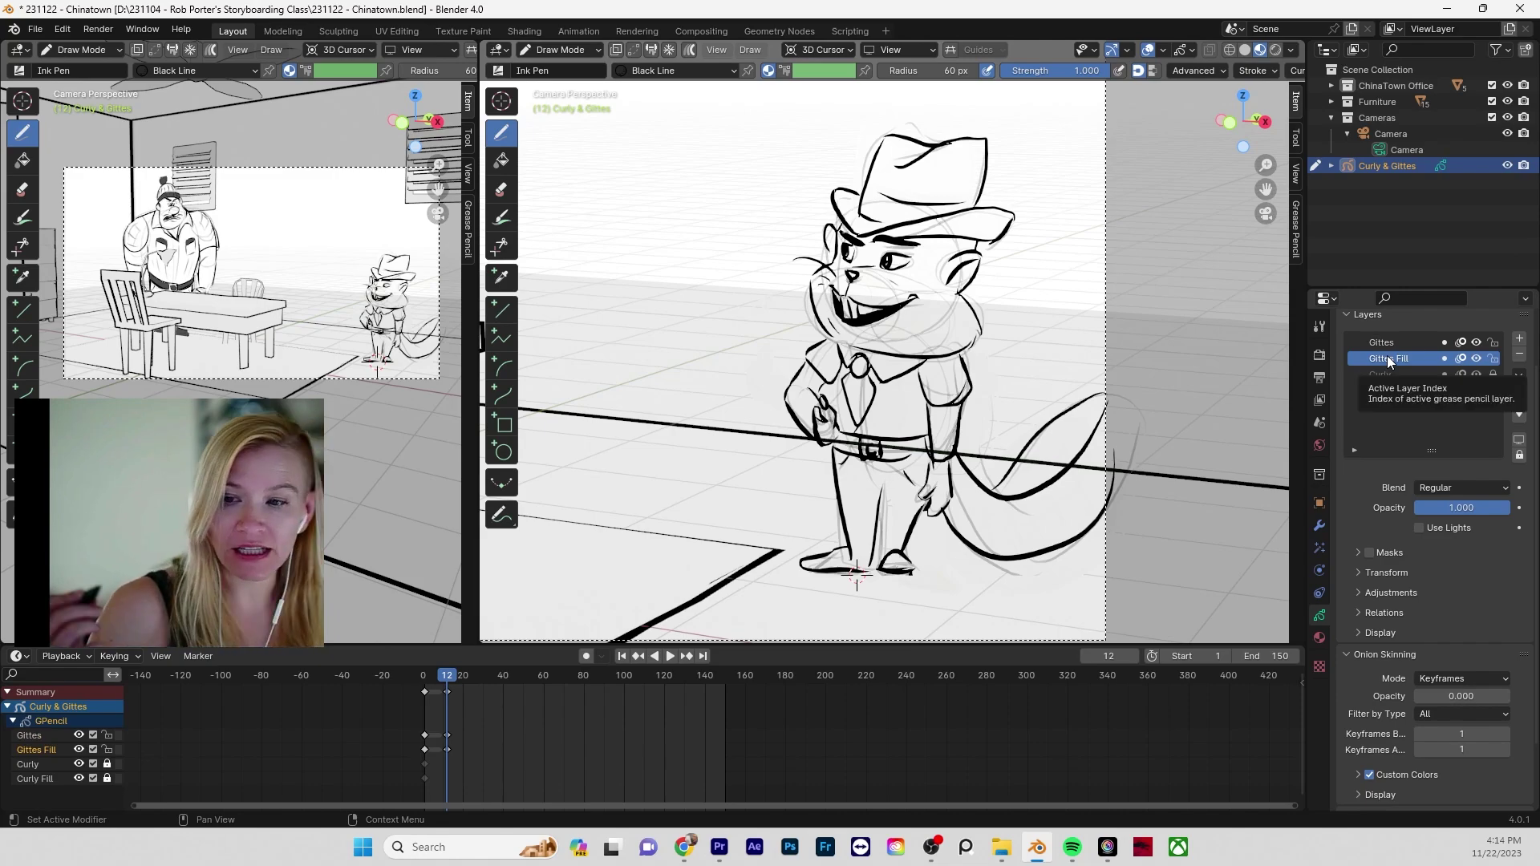
click(147, 70)
click(123, 139)
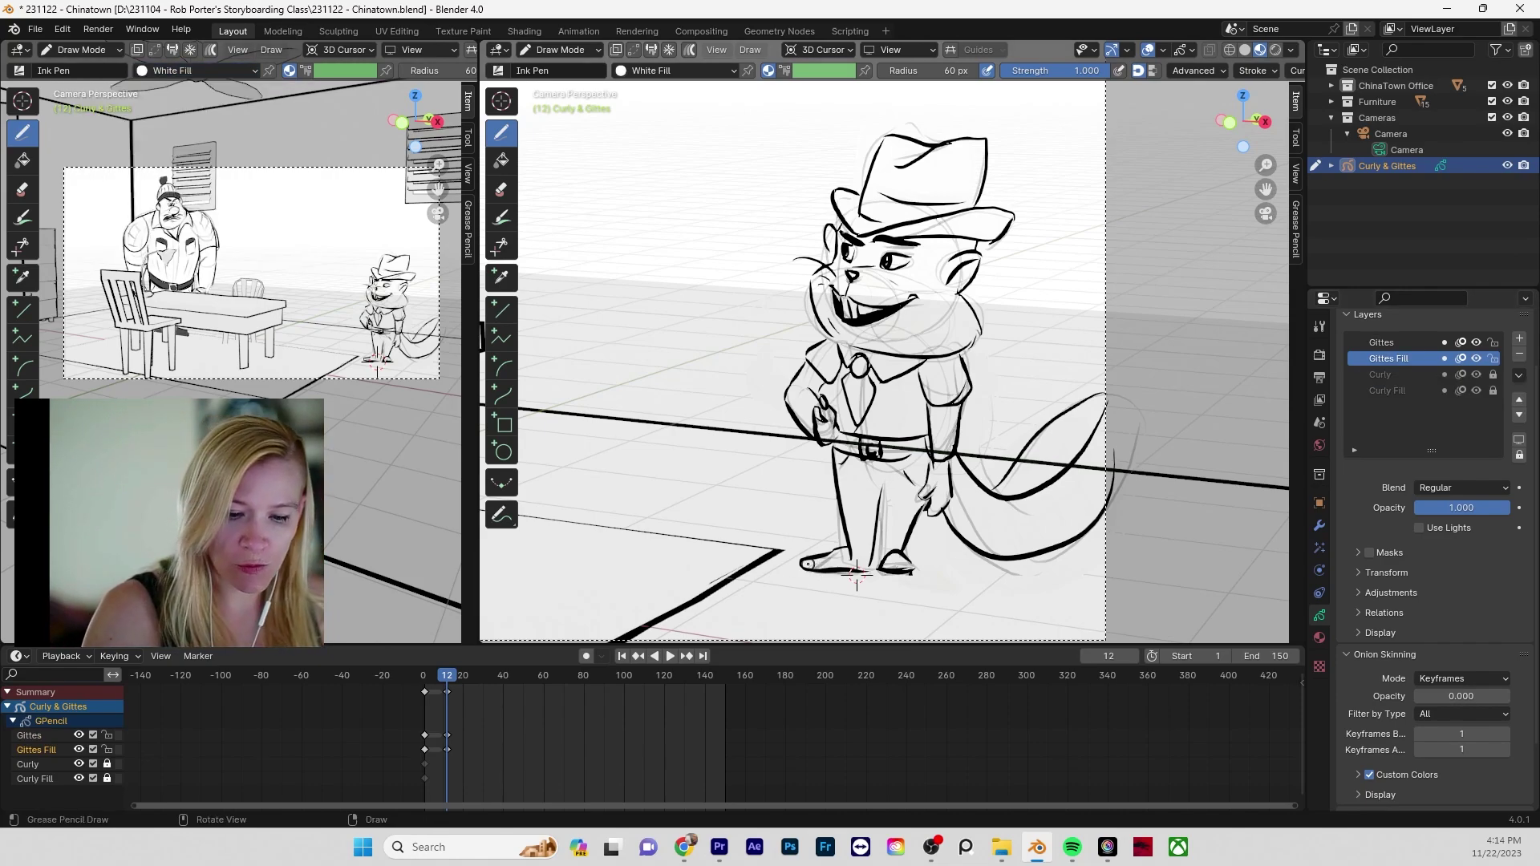
mouse_move(846, 553)
mouse_down()
mouse_move(790, 393)
mouse_move(826, 337)
mouse_move(824, 298)
mouse_up()
mouse_move(831, 230)
mouse_down()
mouse_move(834, 197)
mouse_move(926, 146)
mouse_move(977, 168)
mouse_move(1011, 212)
mouse_move(961, 289)
mouse_move(956, 467)
mouse_move(974, 501)
mouse_move(1031, 441)
mouse_move(1115, 406)
mouse_move(1103, 493)
mouse_move(1071, 535)
mouse_move(1036, 554)
mouse_move(902, 553)
mouse_move(914, 530)
mouse_move(851, 537)
mouse_move(933, 495)
mouse_move(838, 552)
mouse_move(882, 563)
mouse_move(840, 565)
mouse_up()
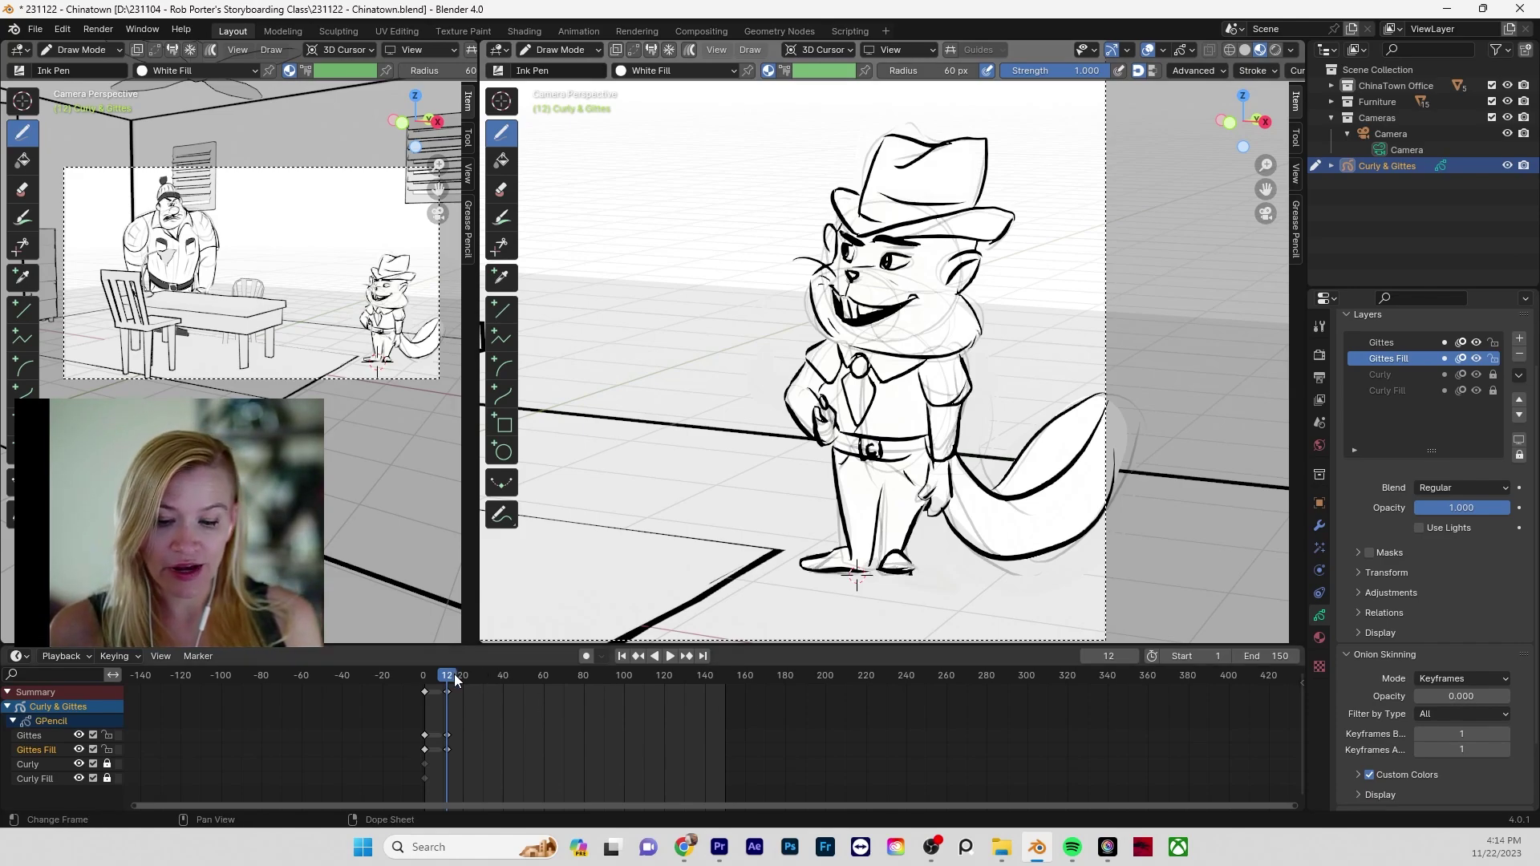
- Scrub the timeline to frame 19 and switch the drawing to Edit Mode
mouse_move(456, 680)
mouse_down()
mouse_move(433, 686)
mouse_move(461, 688)
mouse_up()
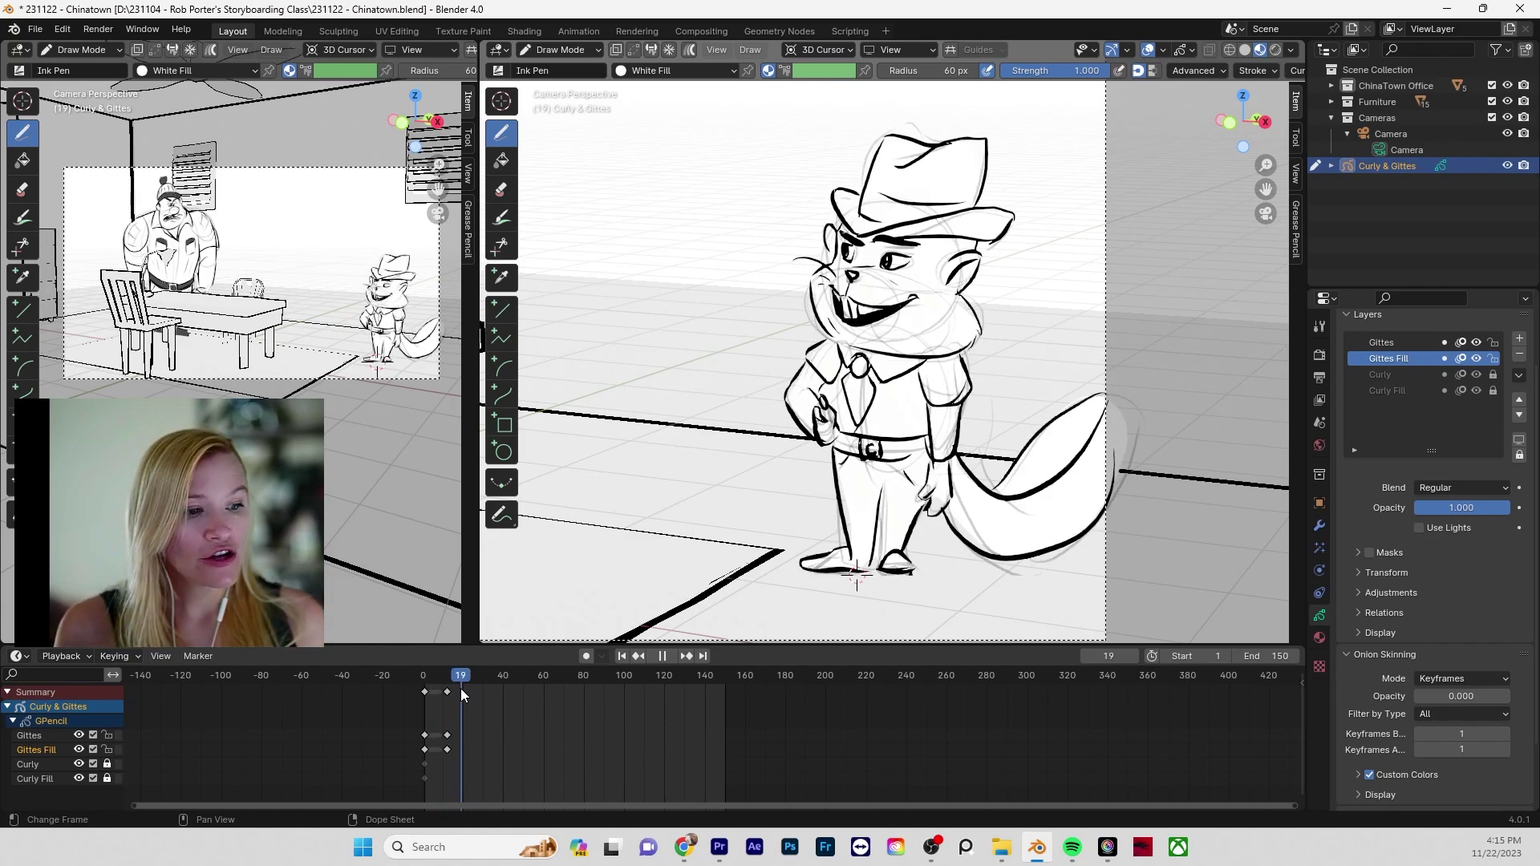
drag(460, 689, 460, 688)
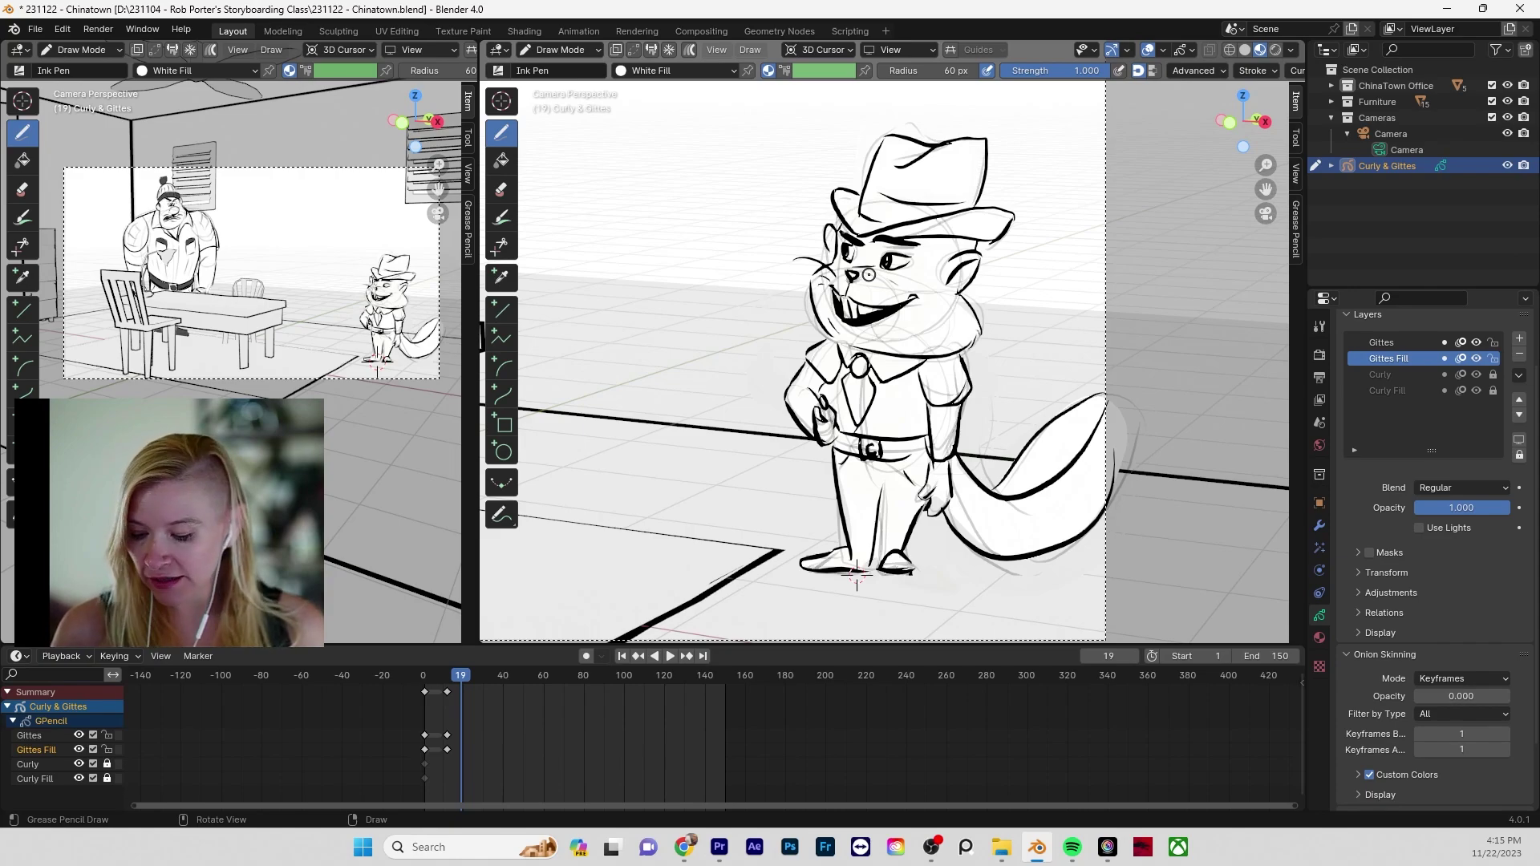
key(Tab)
click(566, 50)
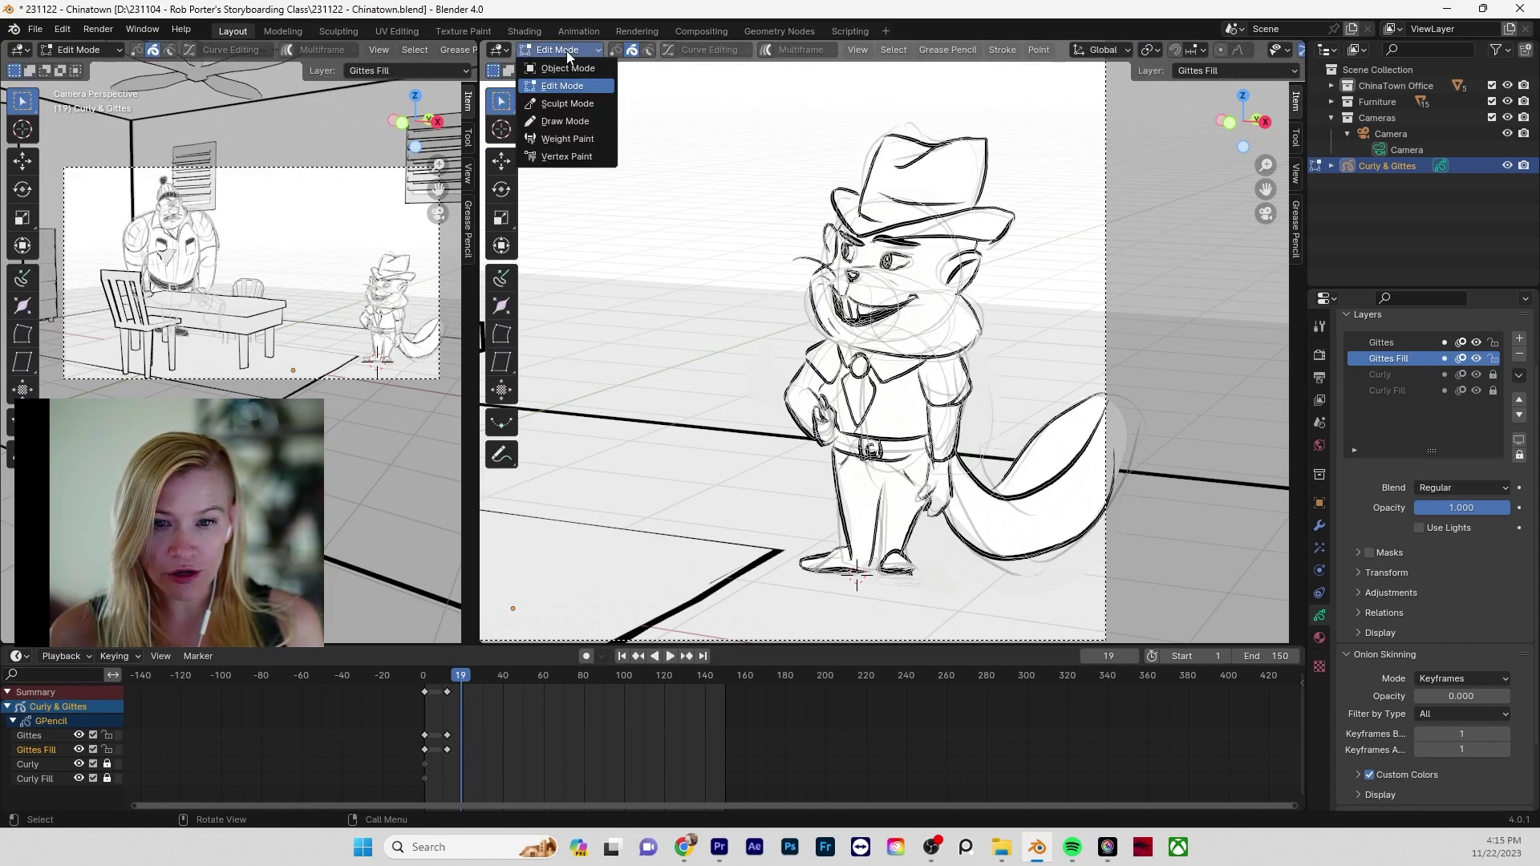
click(550, 123)
click(568, 51)
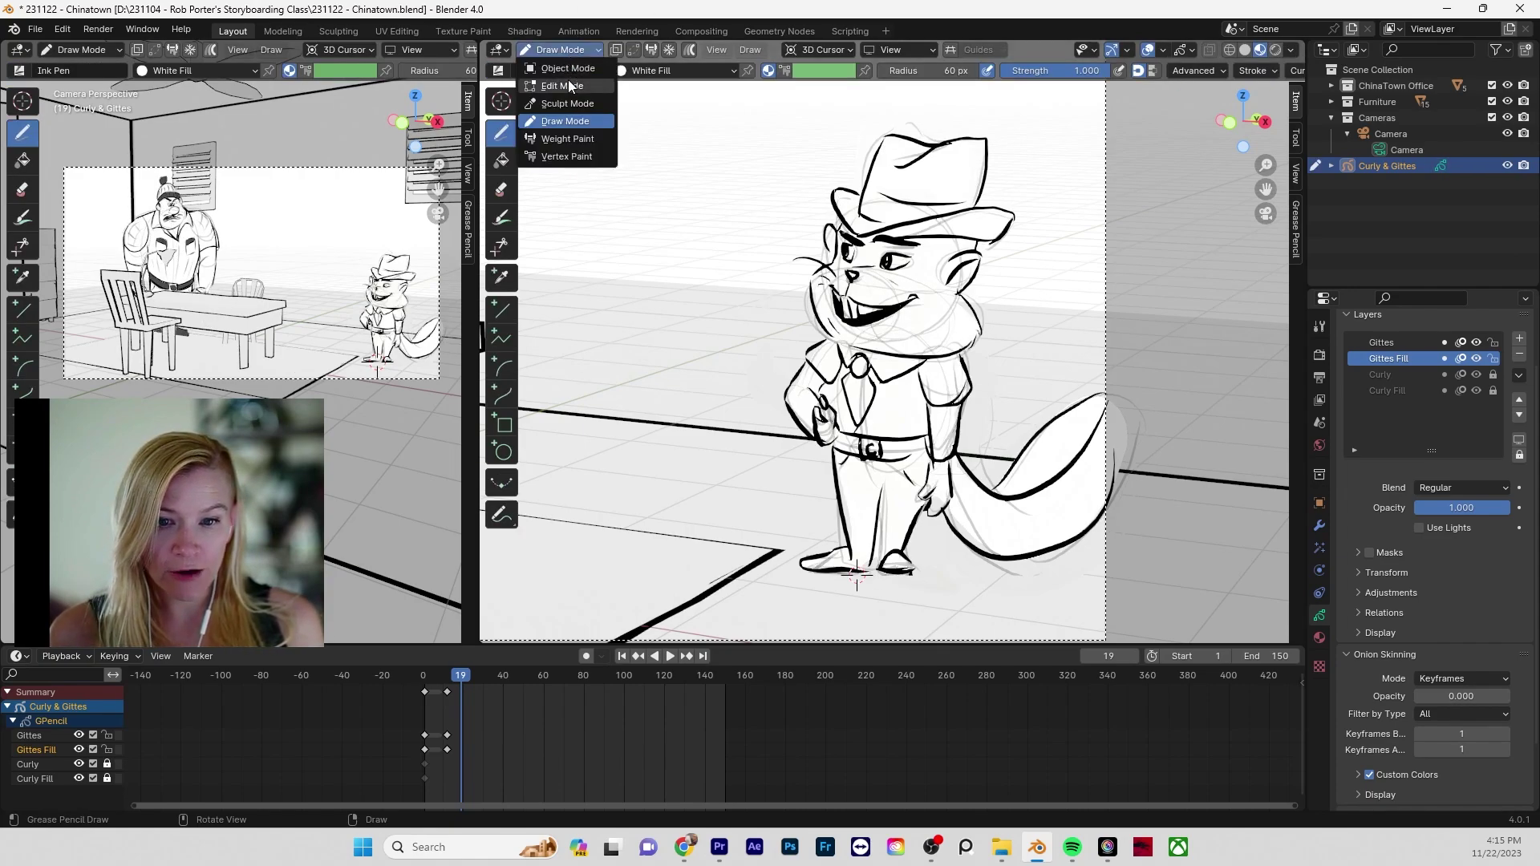
click(569, 85)
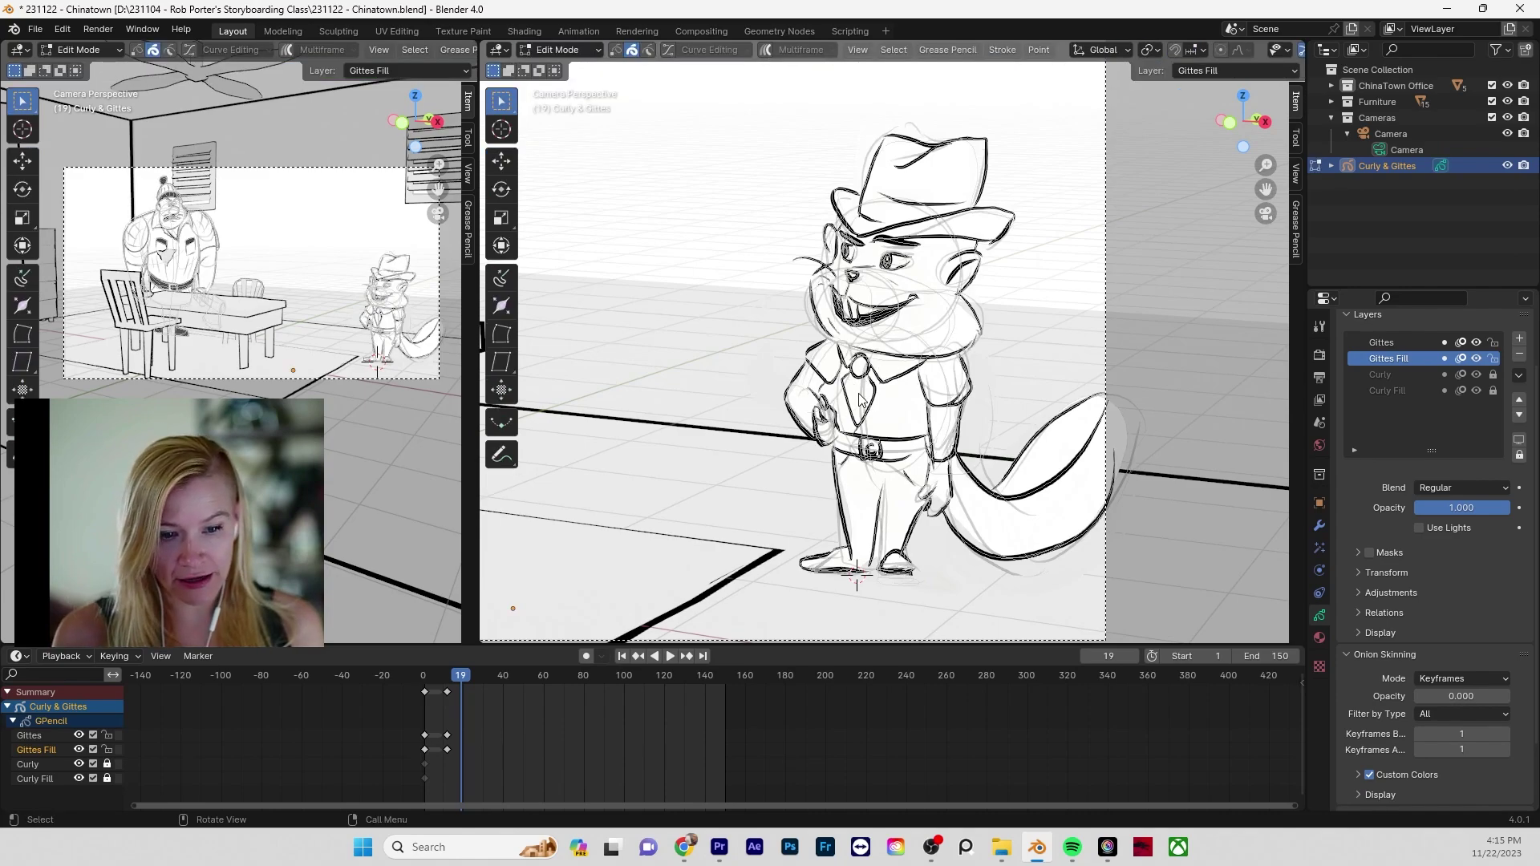
- Duplicate the second pose's keyframes 12 frames further along the timeline and go to frame 34
click(447, 691)
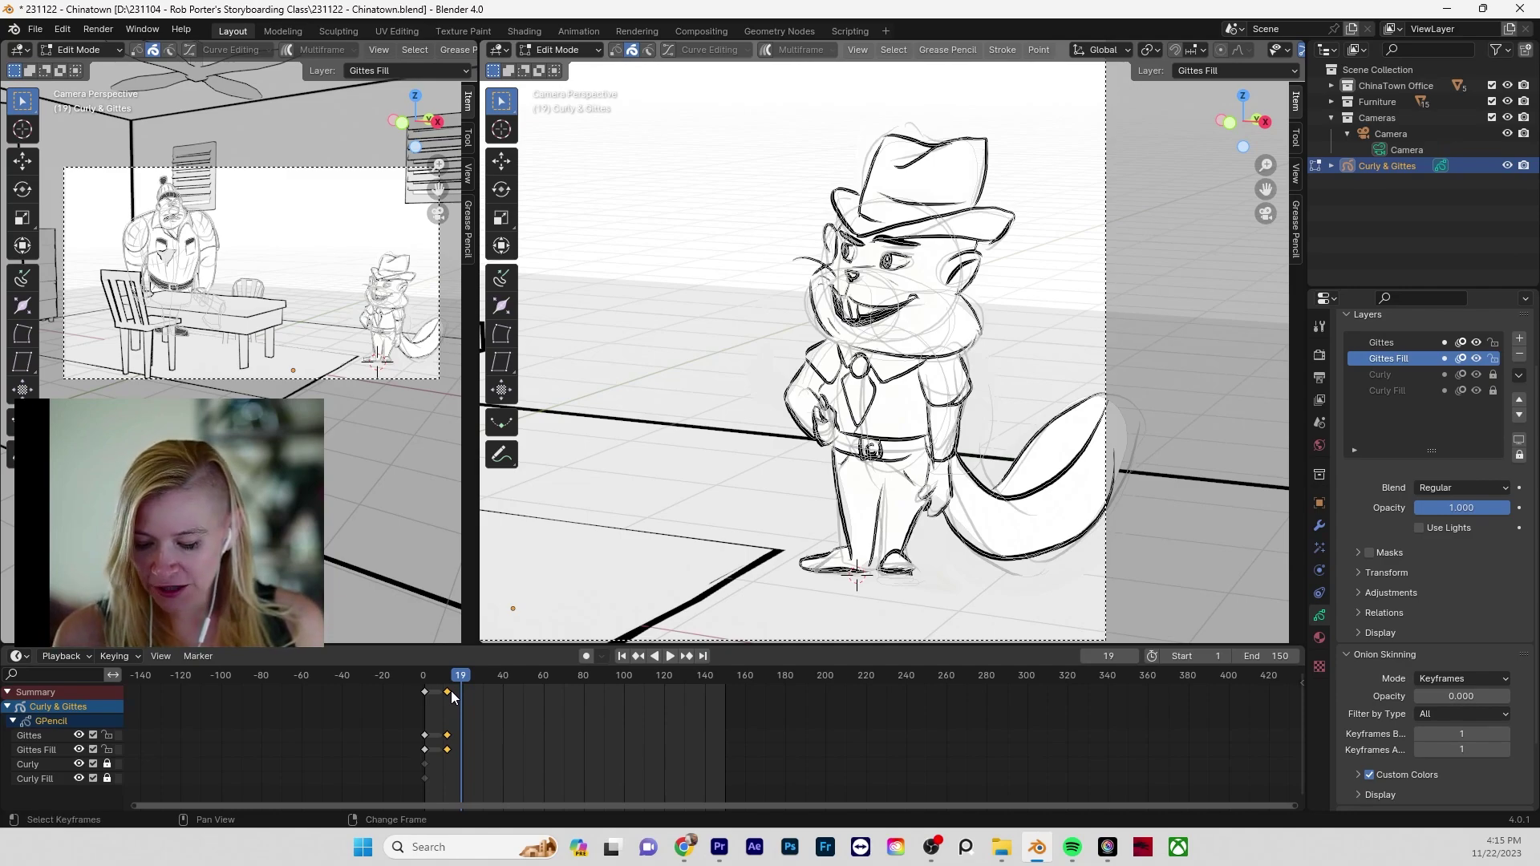
key(g)
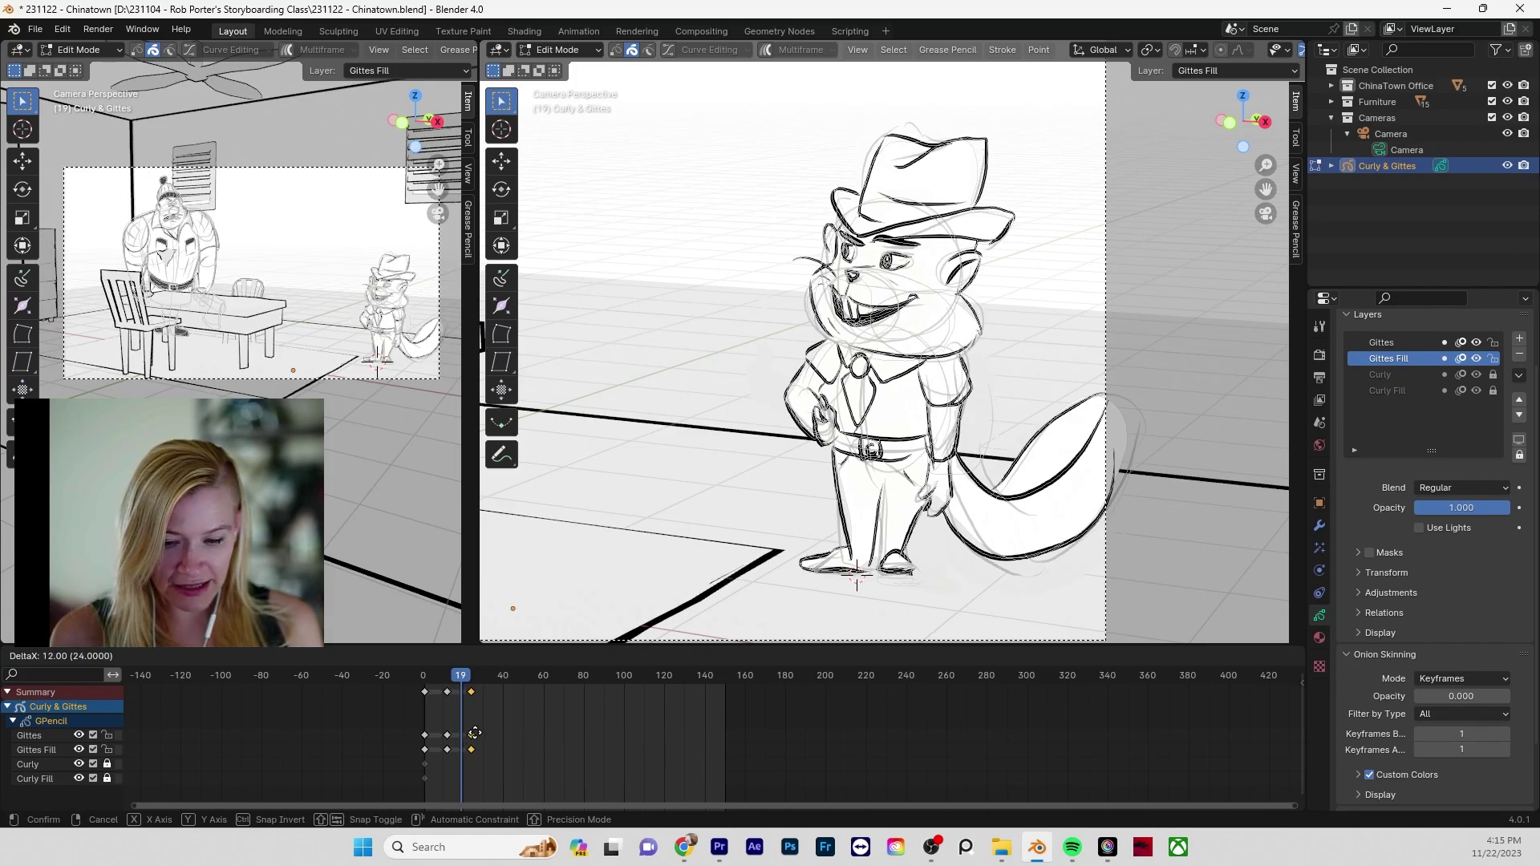
click(473, 703)
drag(465, 681, 491, 672)
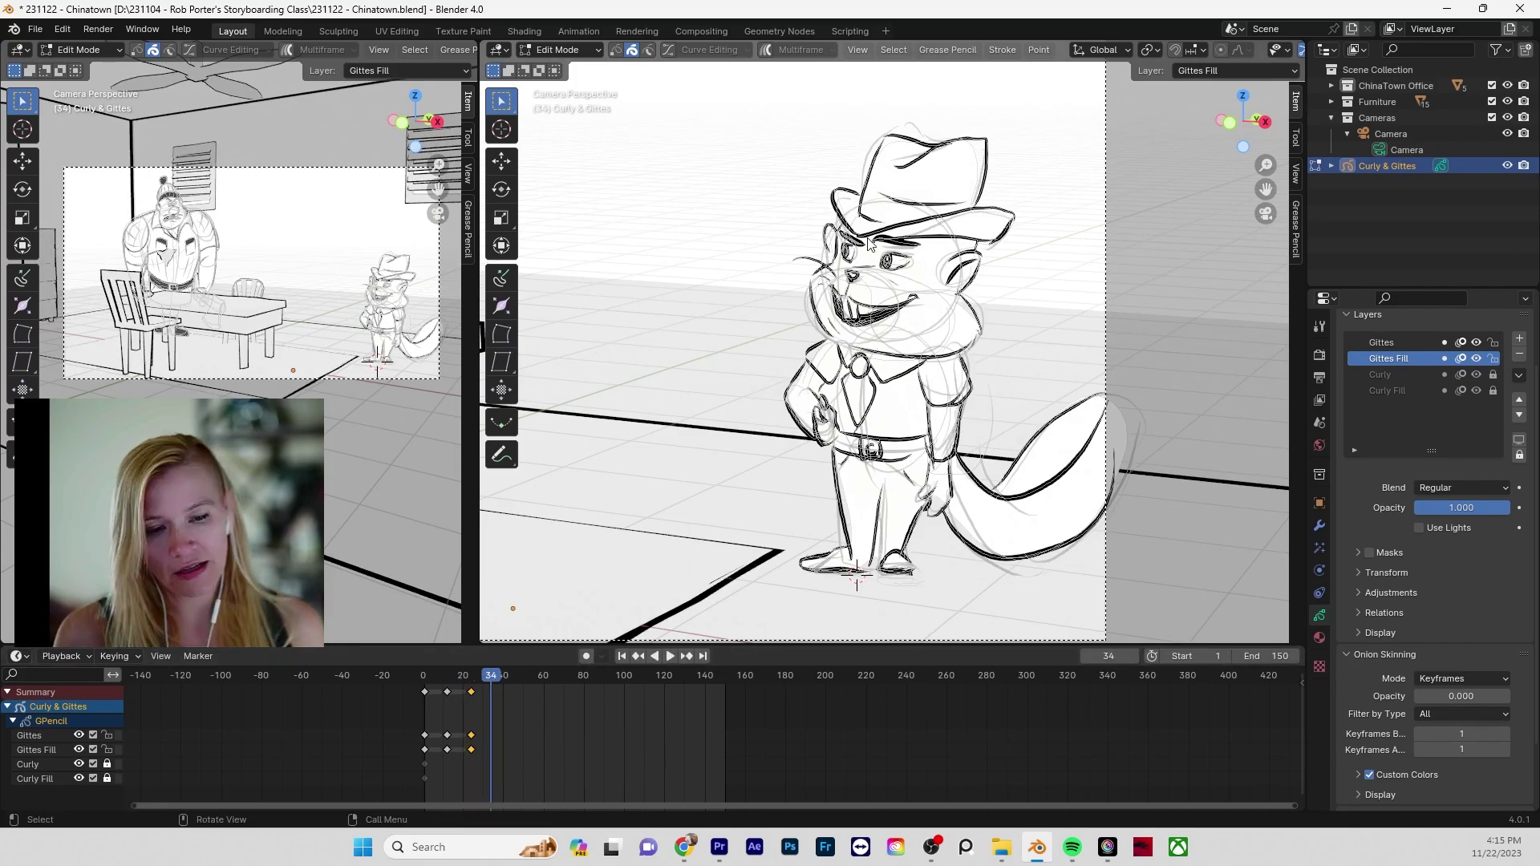
- Delete the points of the near eye's upper lid line and of the pupils in both of the beaver's eyes
scroll(961, 231, up, 5)
shift+middle_drag(963, 149, 928, 413)
scroll(928, 413, up, 1)
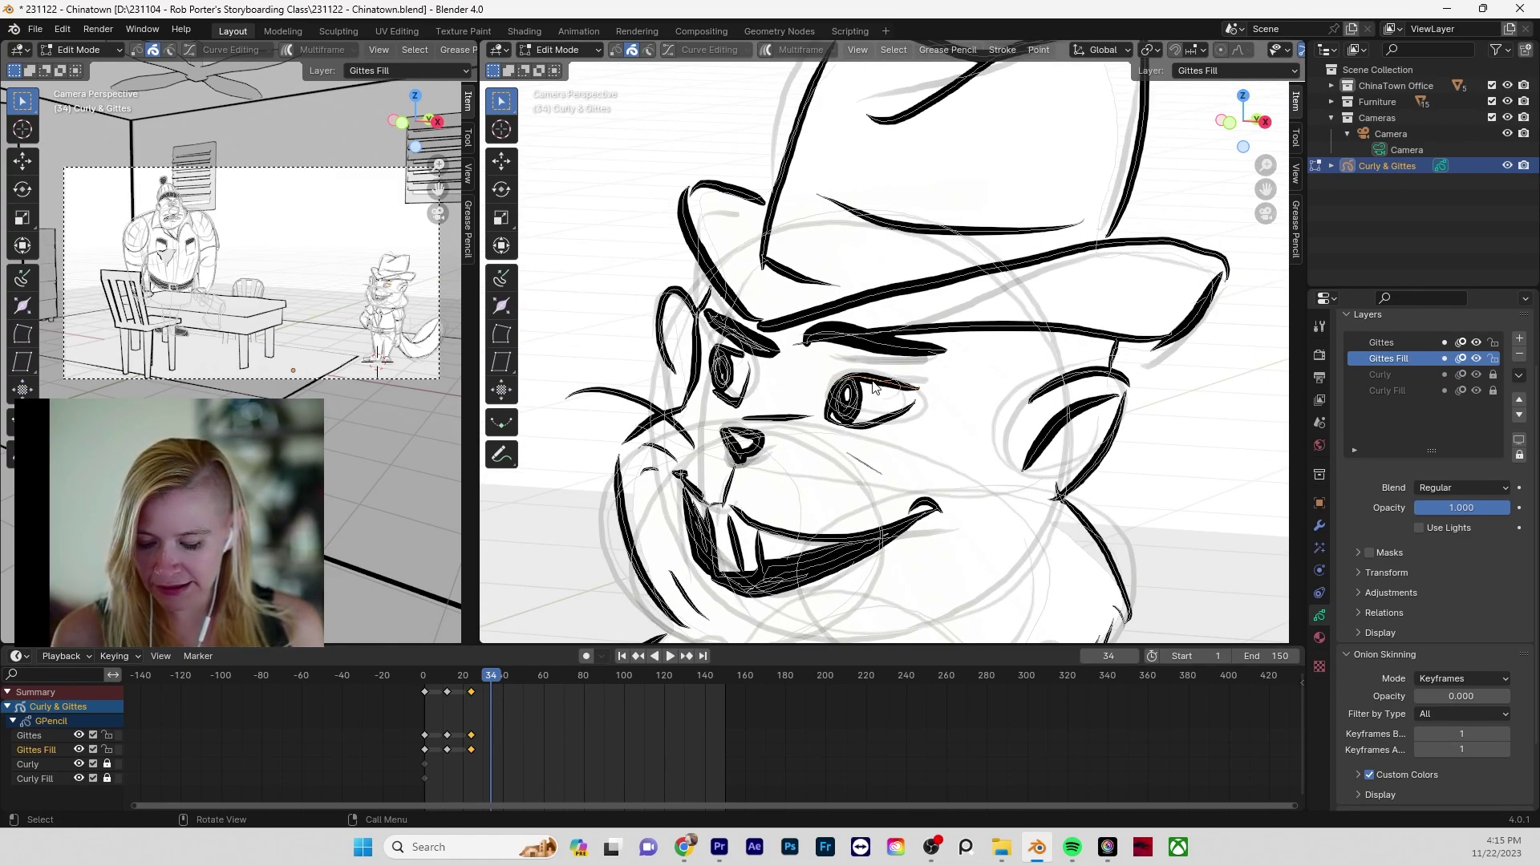
key(x)
click(873, 382)
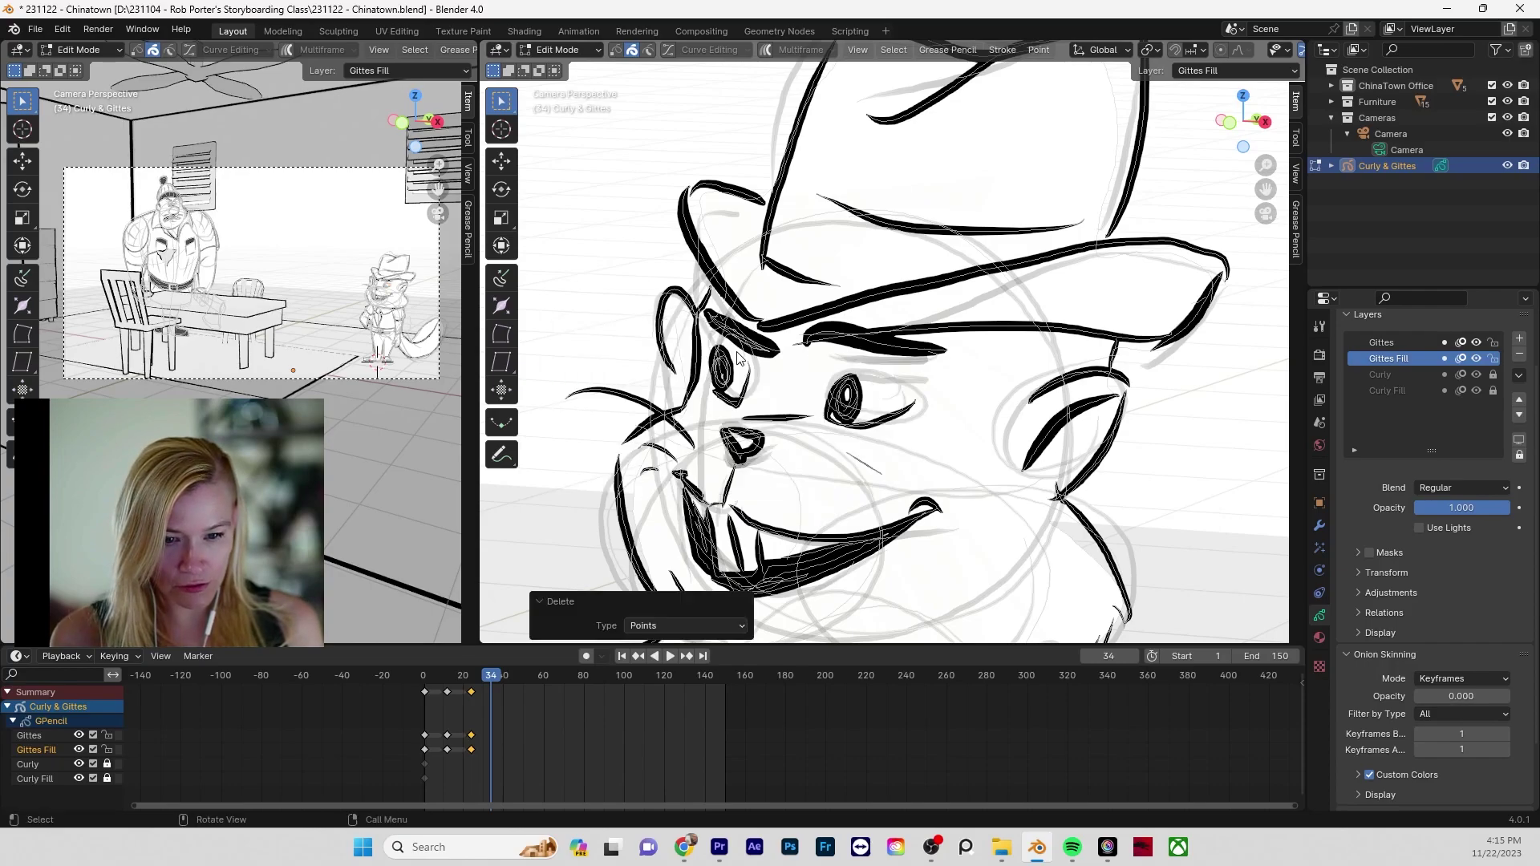
click(738, 371)
key(x)
click(742, 361)
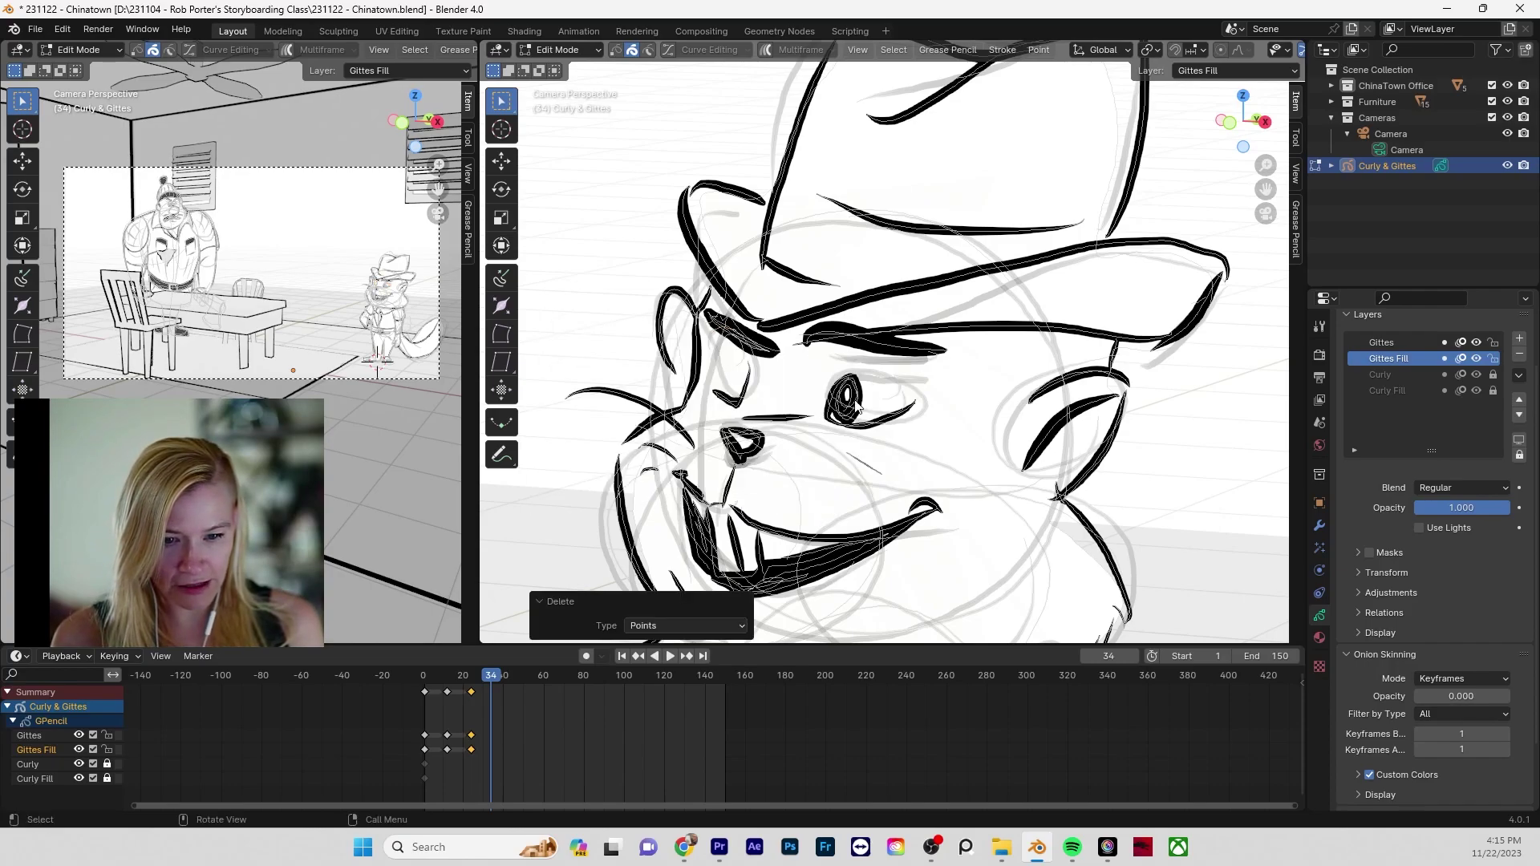
click(855, 401)
key(x)
click(854, 400)
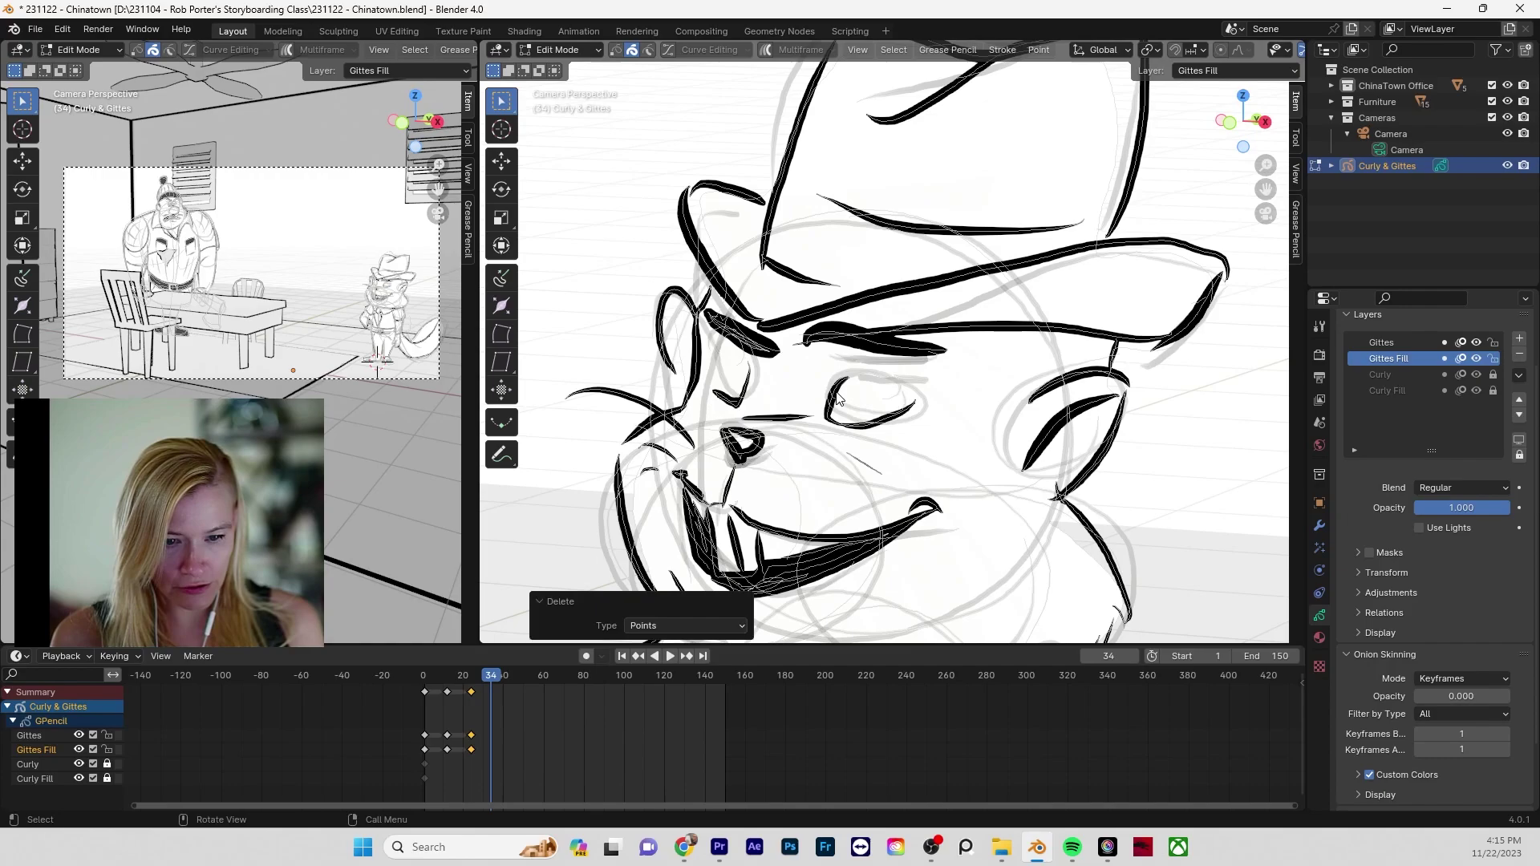
click(894, 353)
key(g)
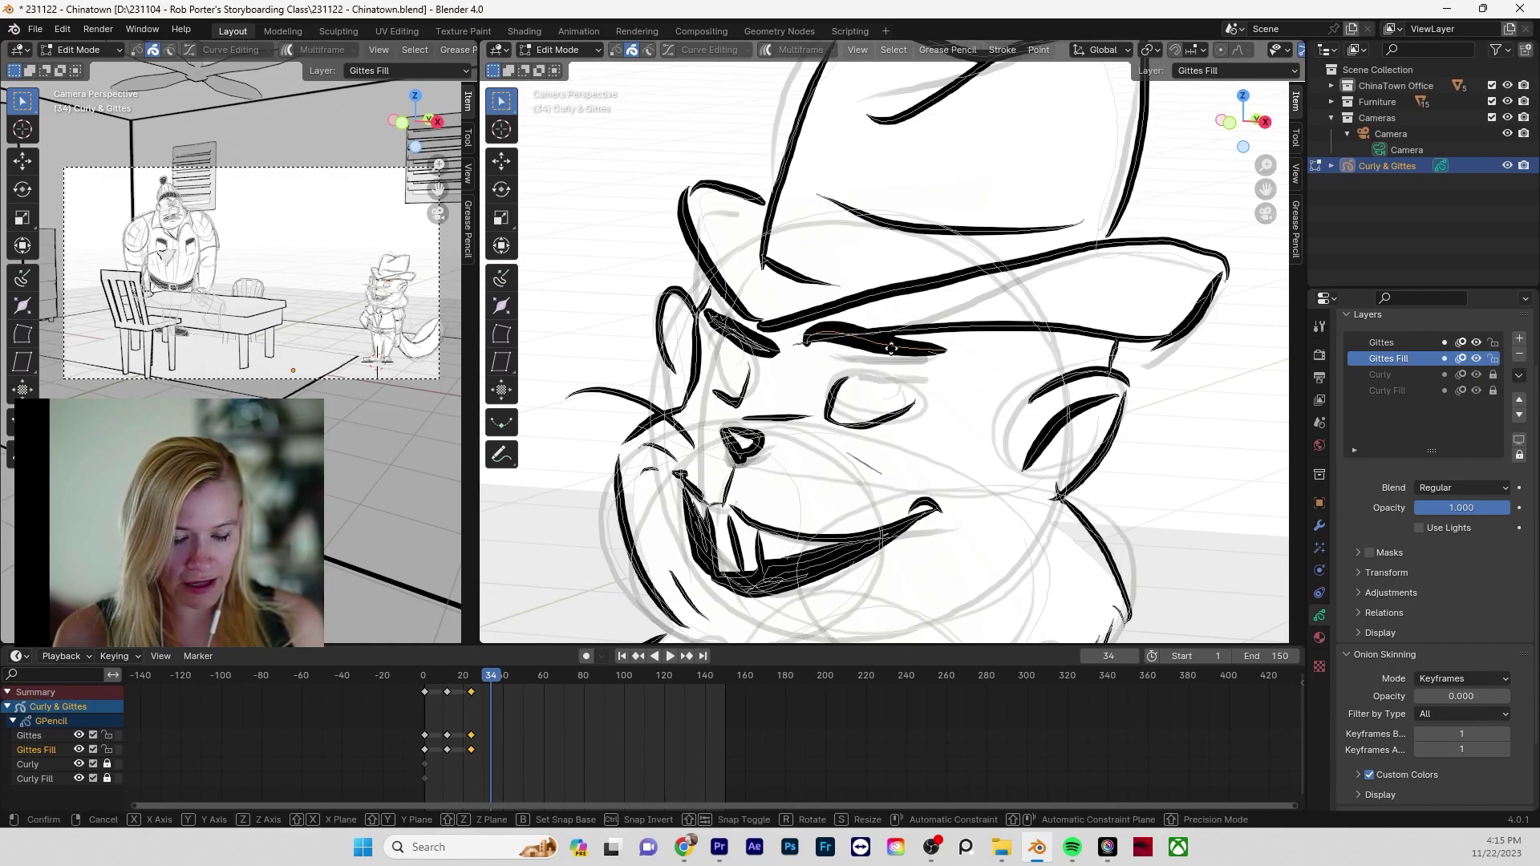
click(893, 354)
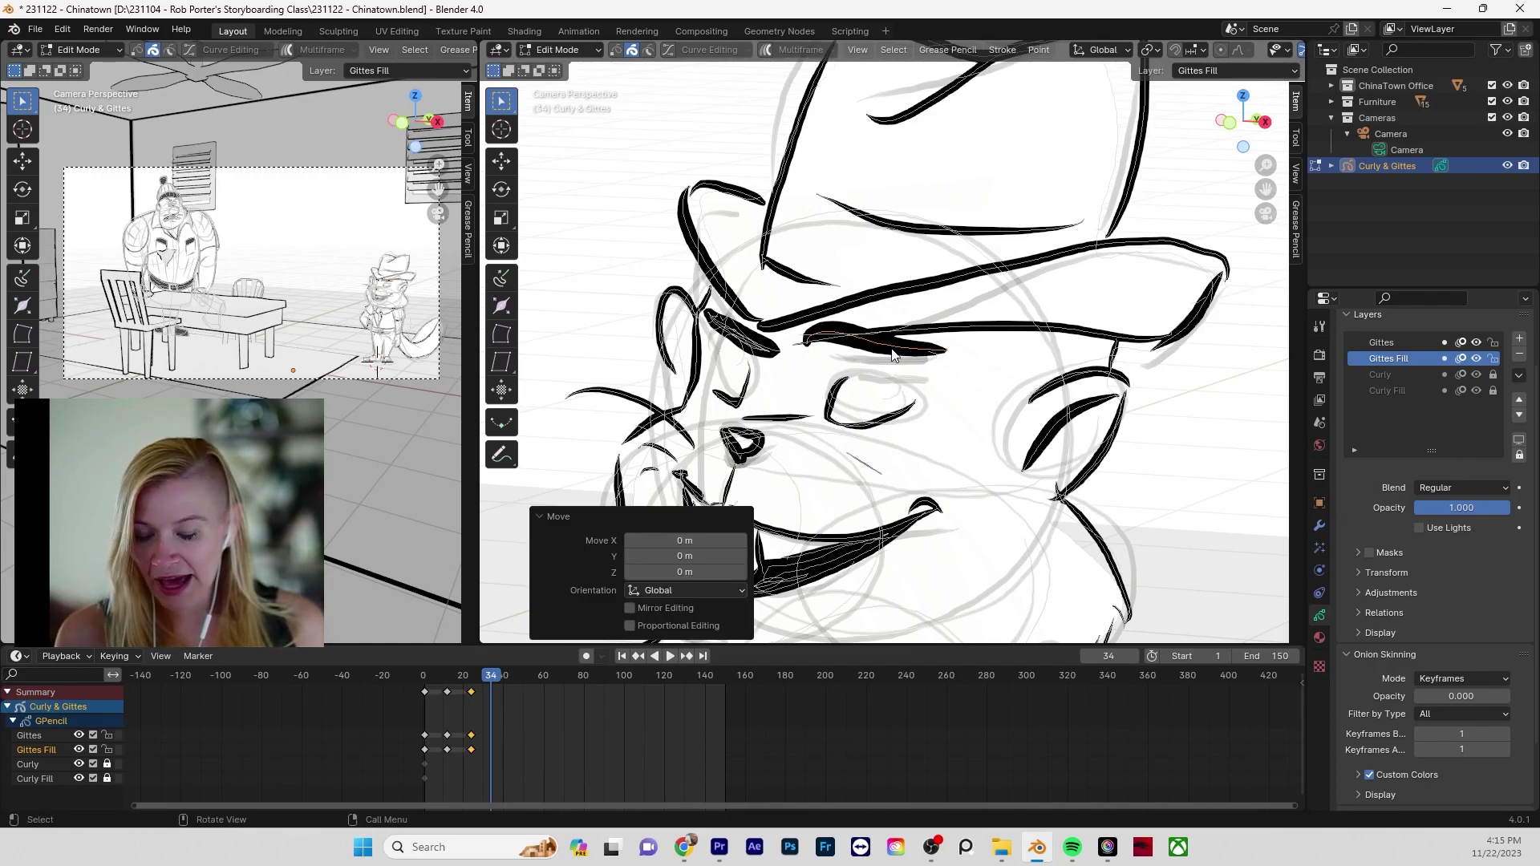
key(ctrl+z)
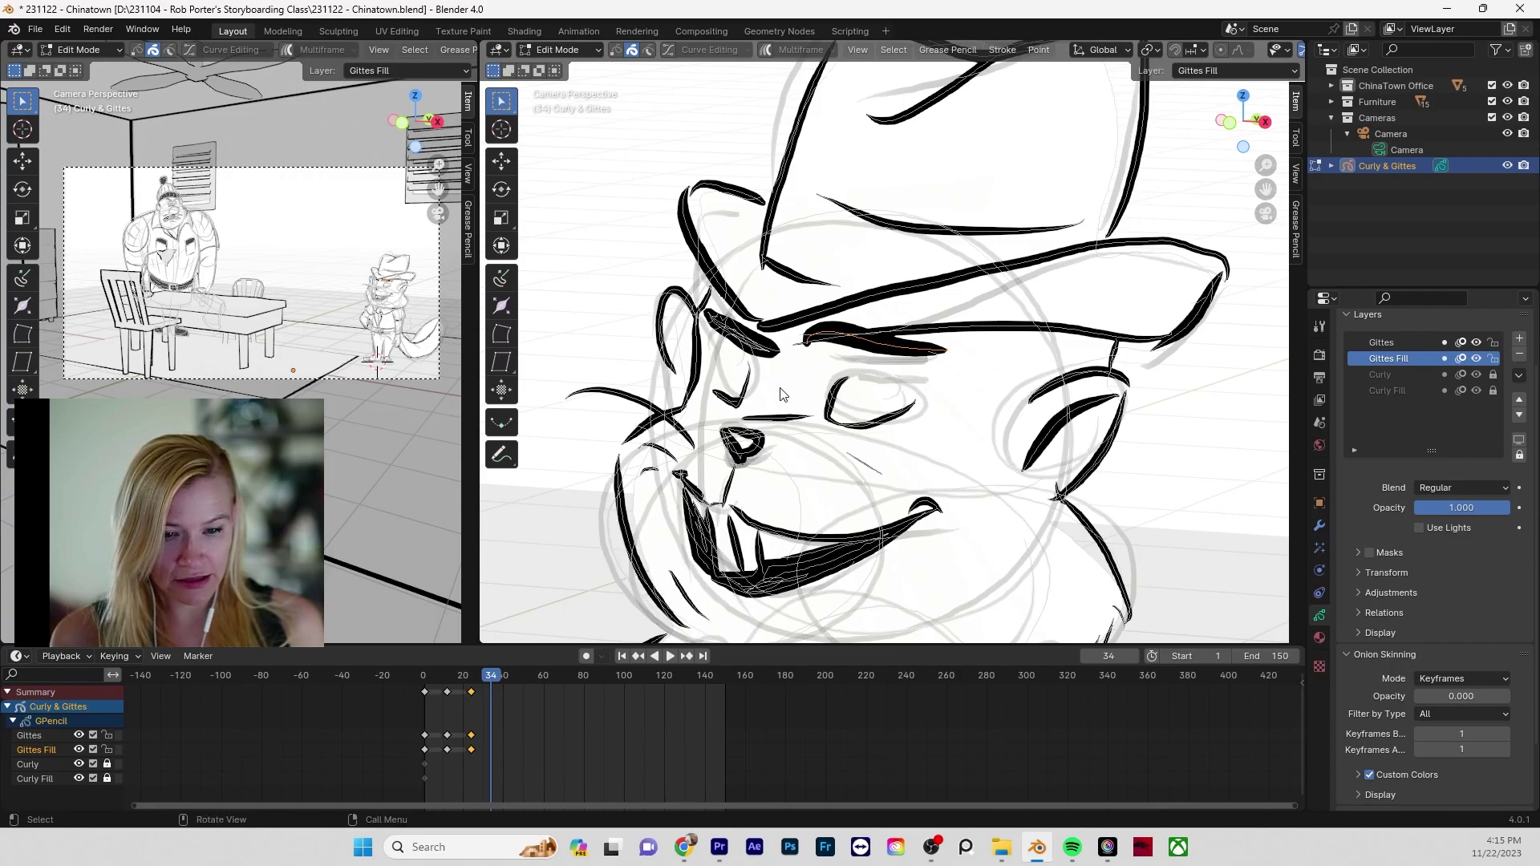
key(ctrl+z)
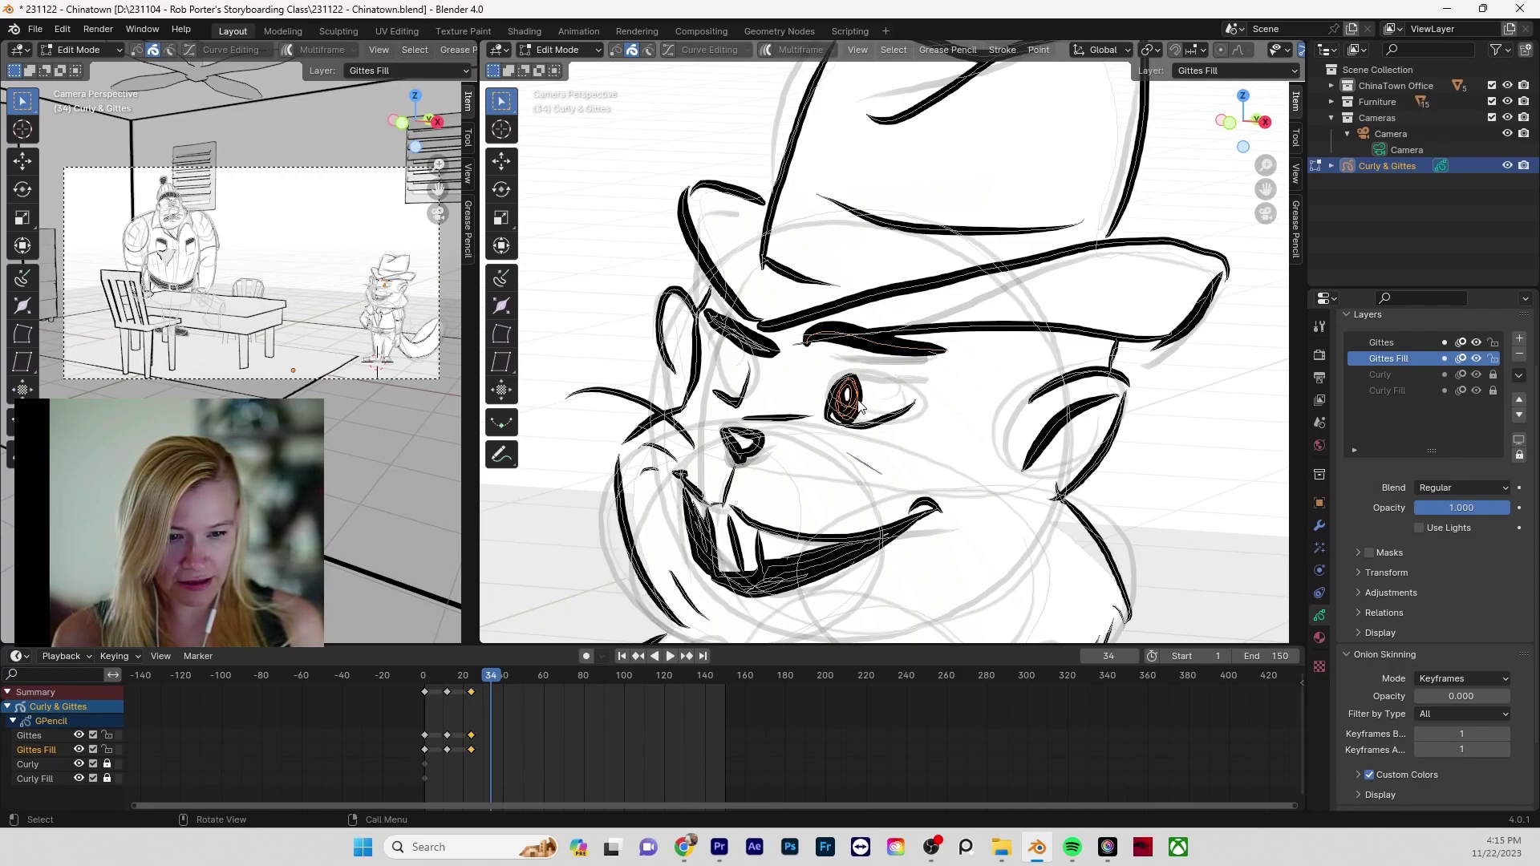
key(x)
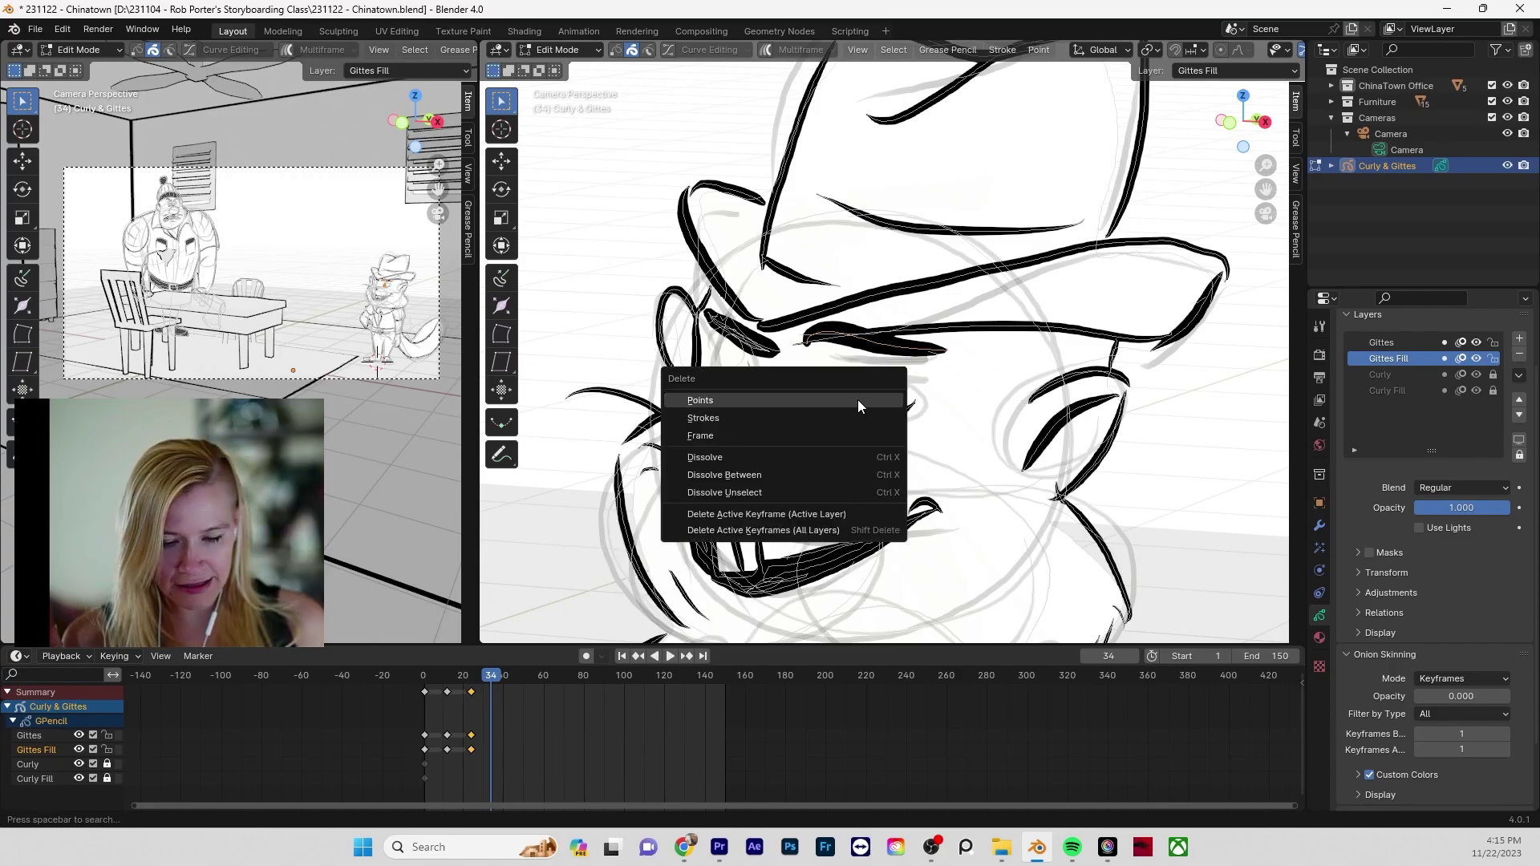
click(858, 400)
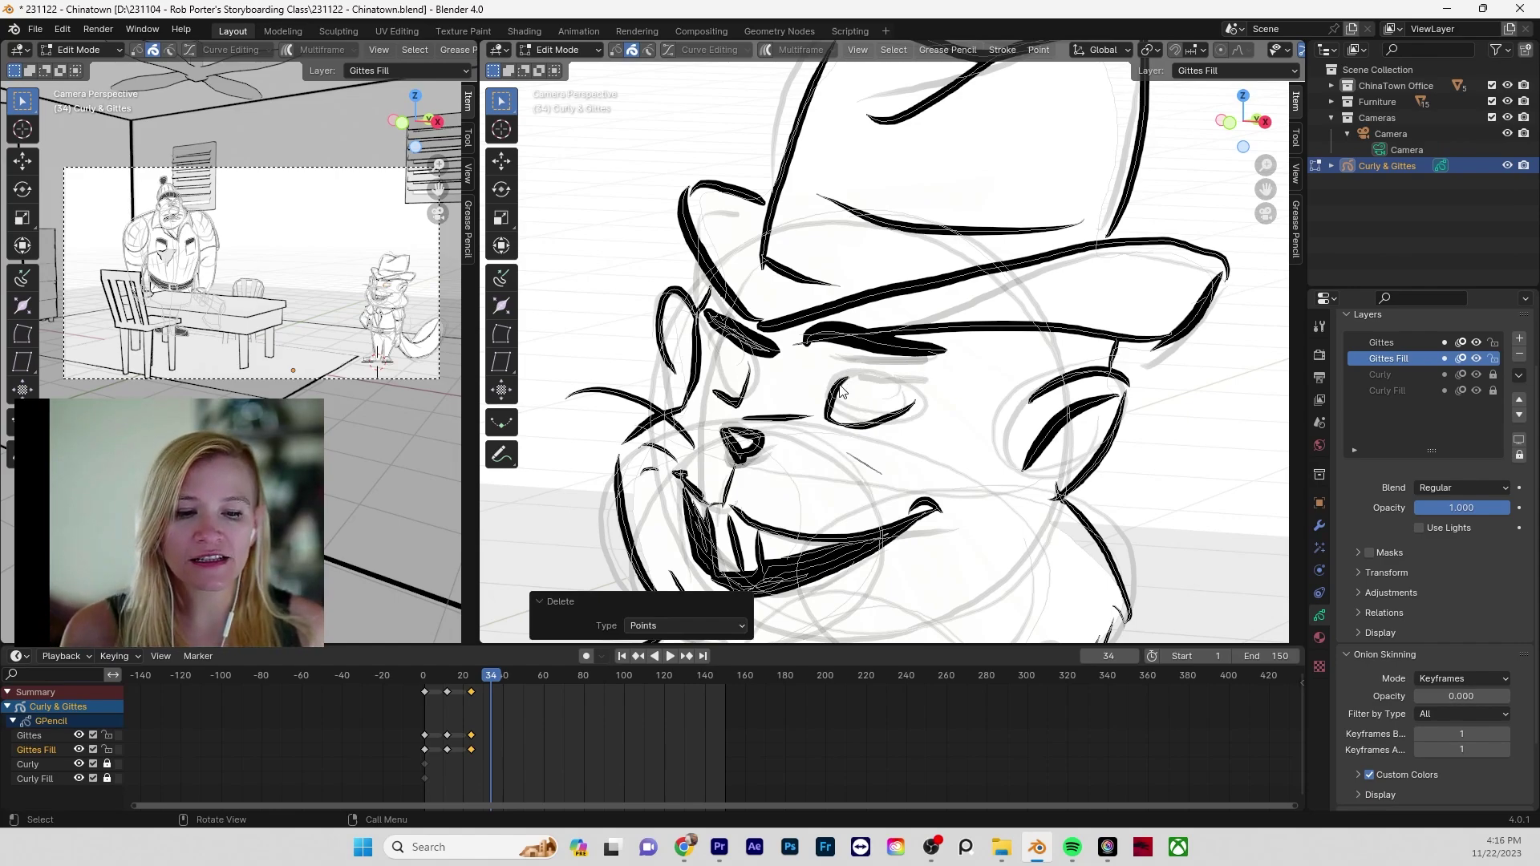
- Compare point selection with whole-stroke selection on the outline of the beaver's near eye
click(844, 391)
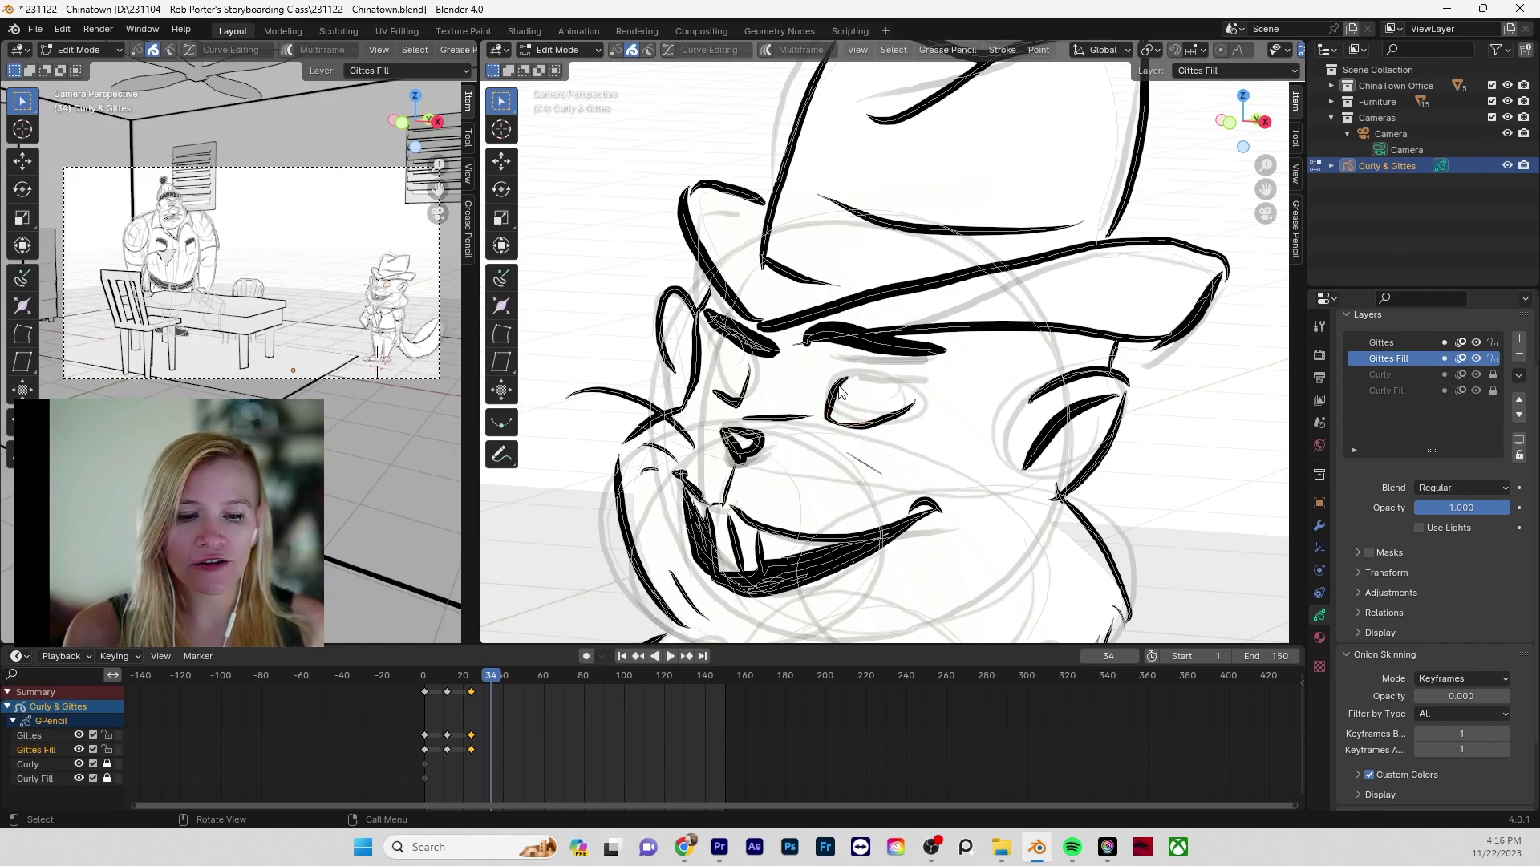
click(617, 51)
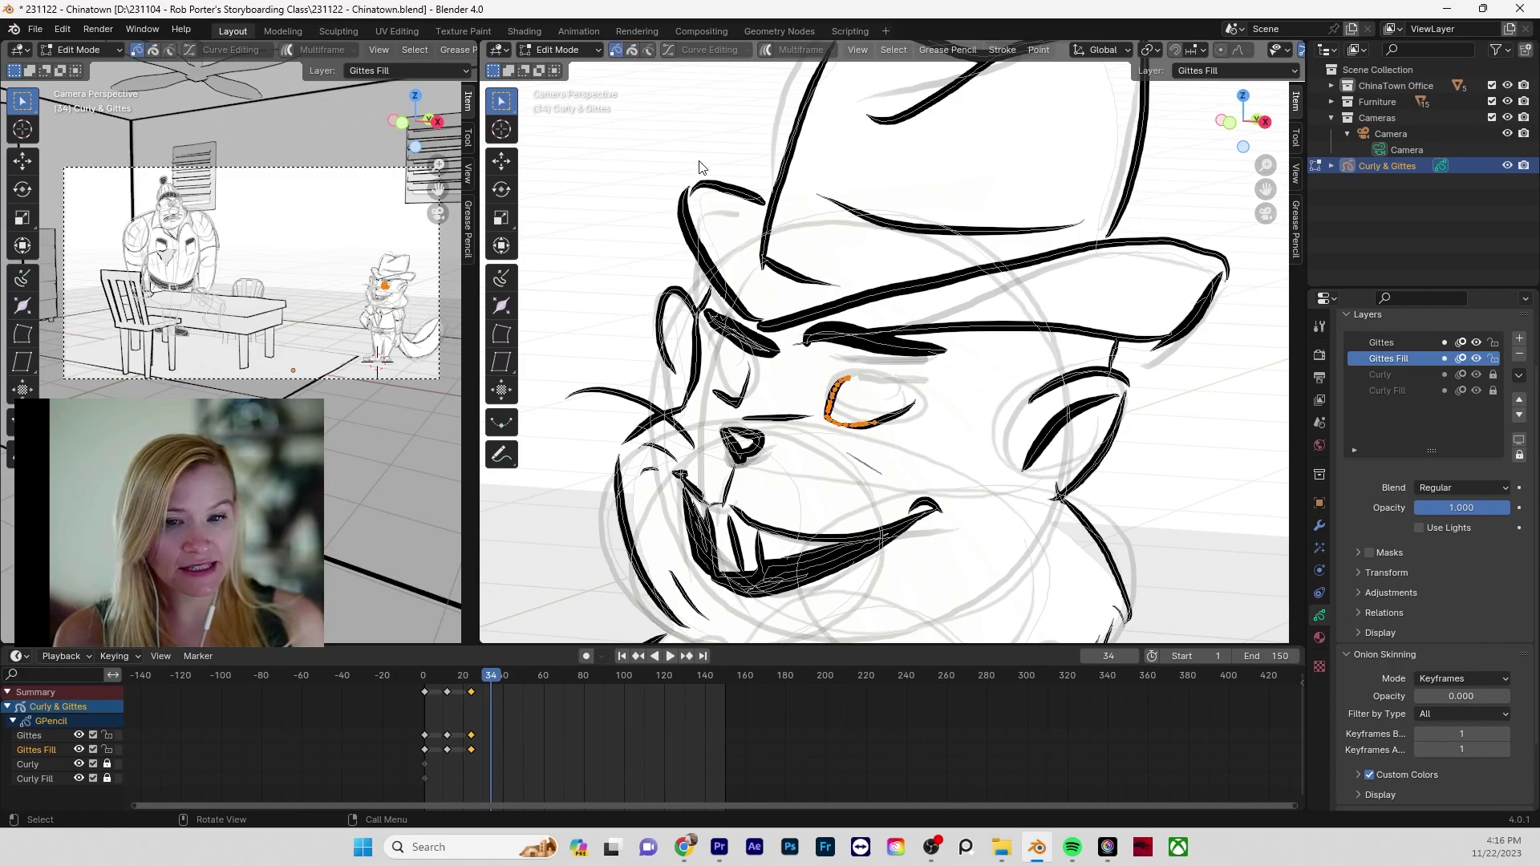
click(633, 51)
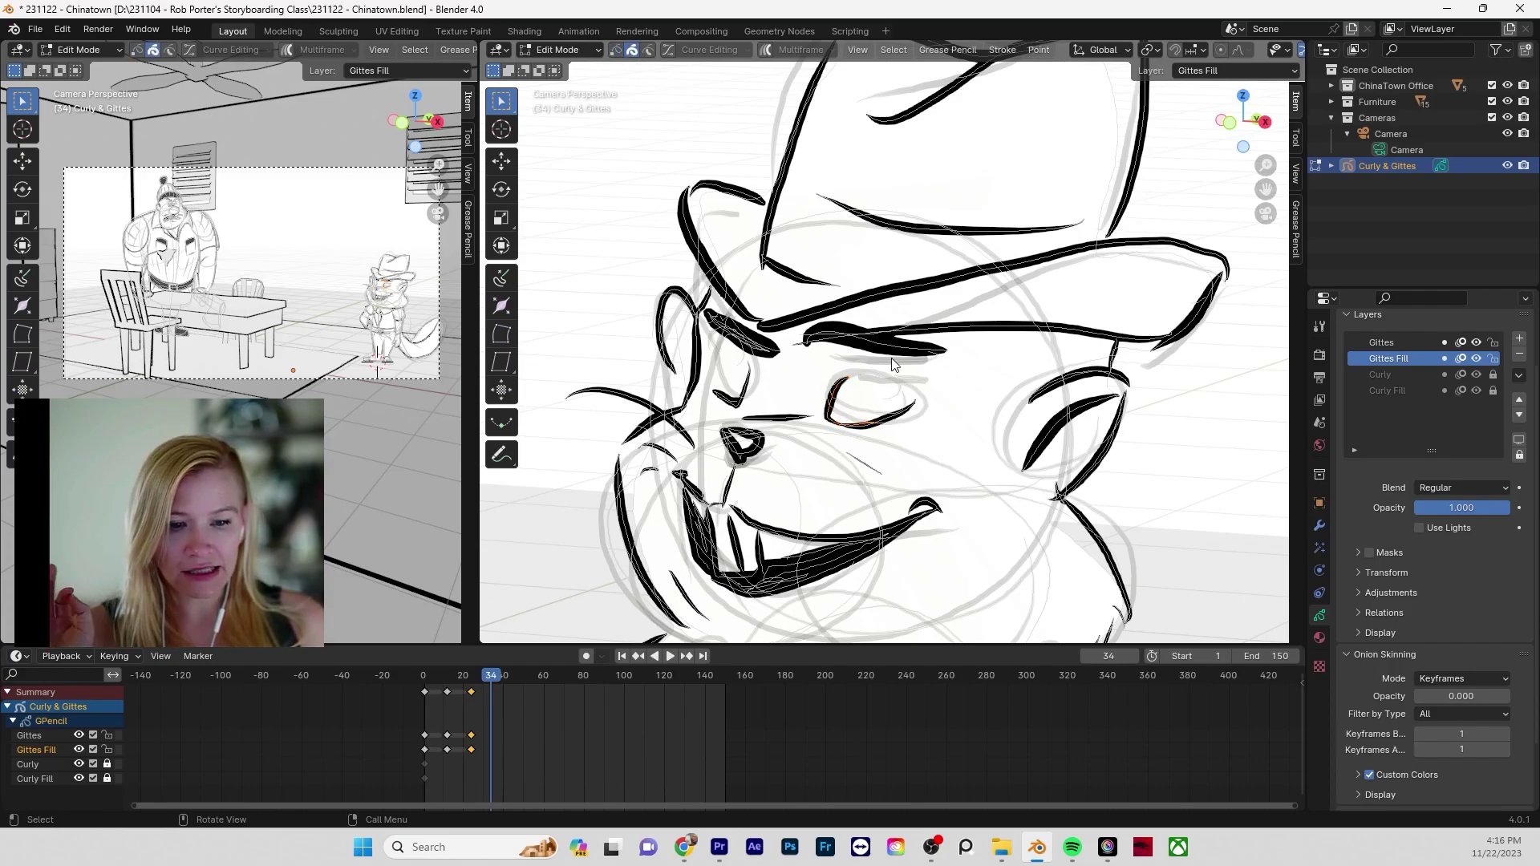
click(902, 405)
click(871, 427)
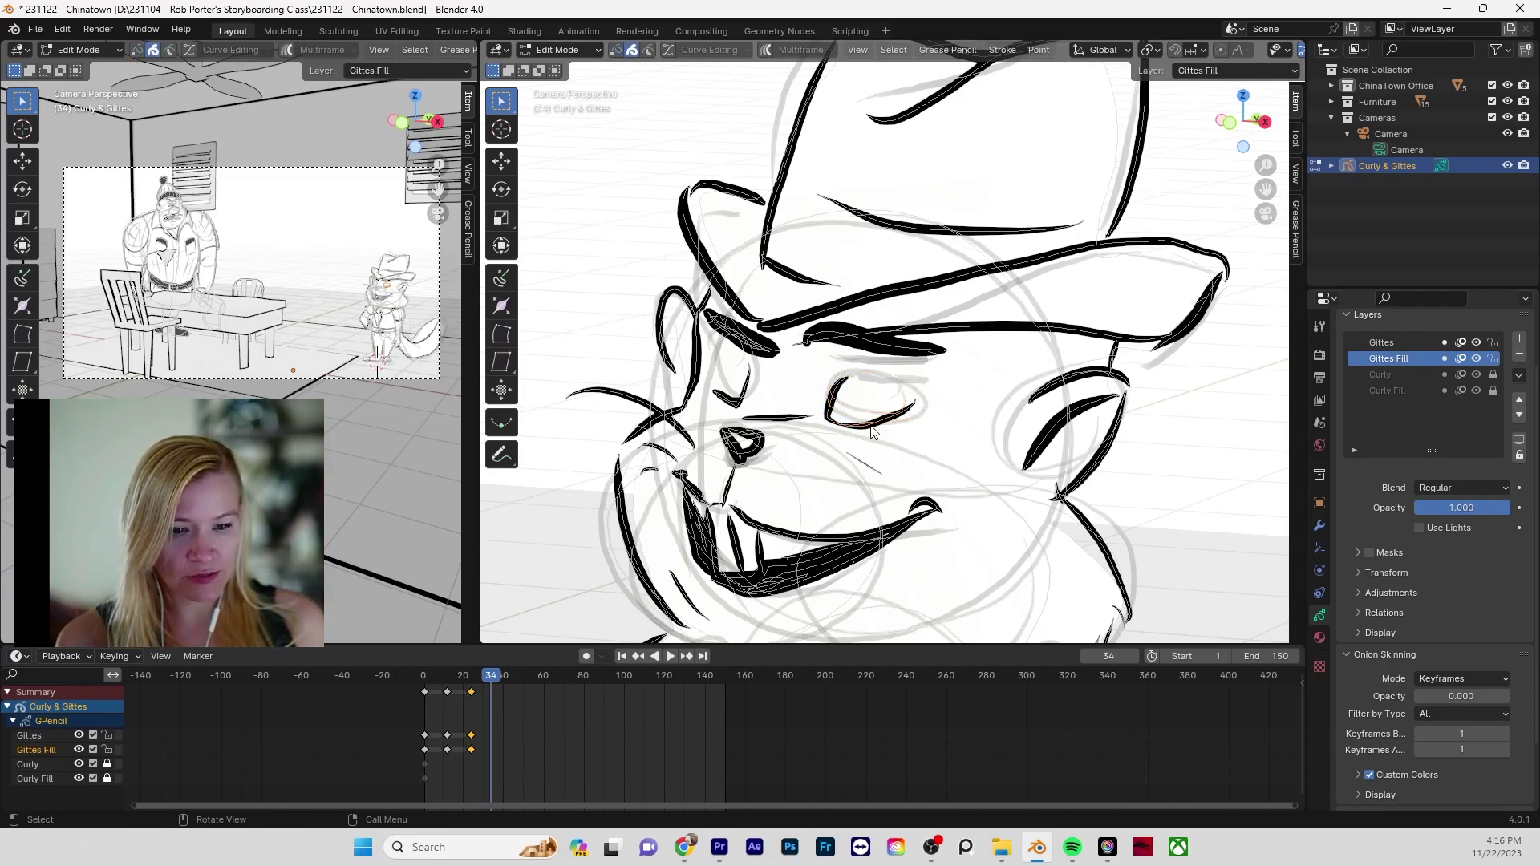
- Move the eyebrow above the near eye lower and outward, and rotate it about -8.5°
click(921, 356)
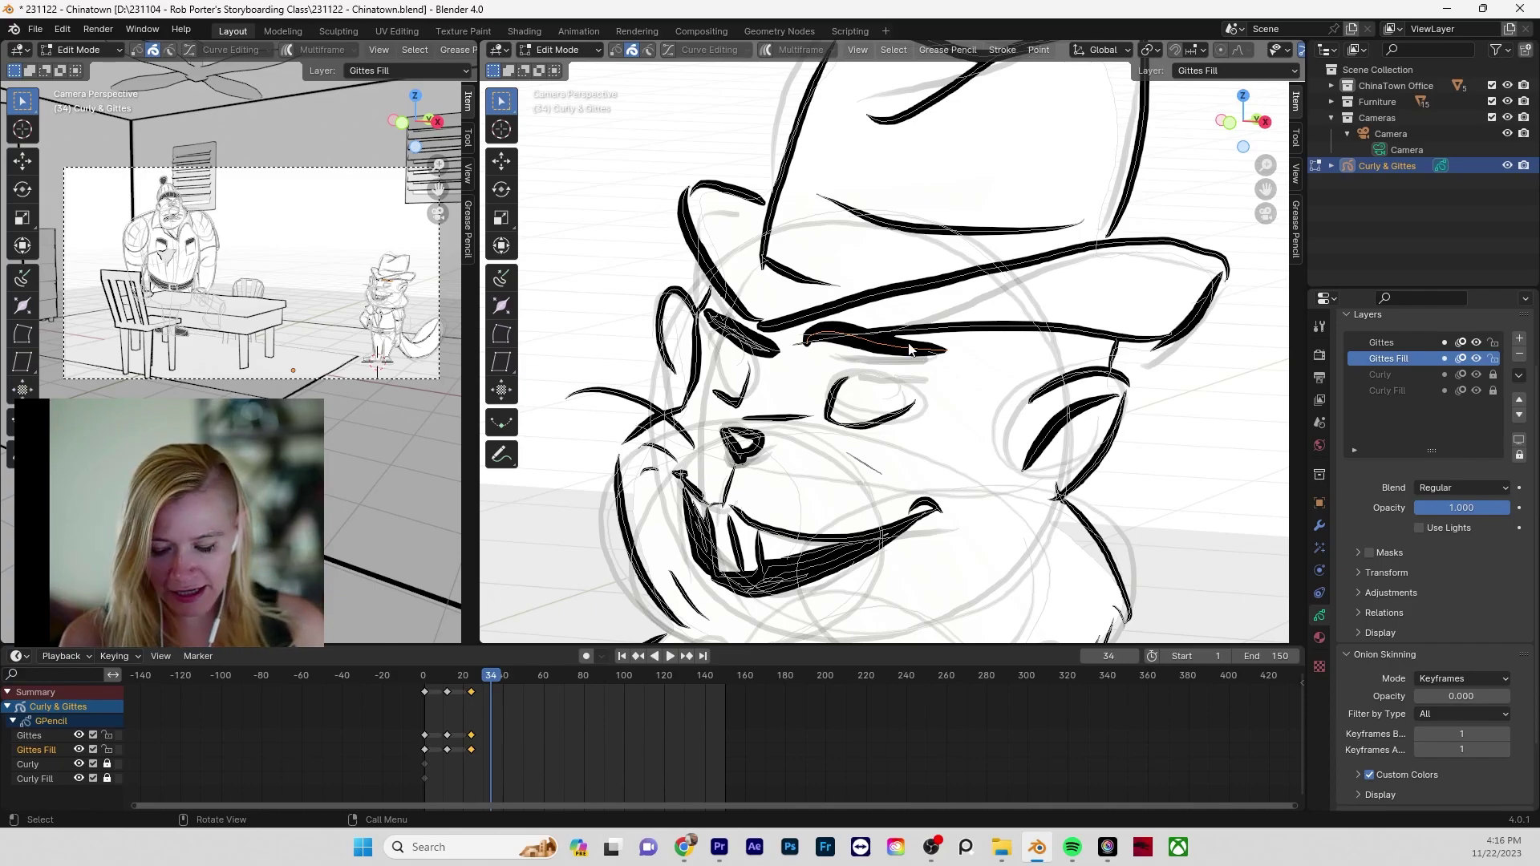
key(g)
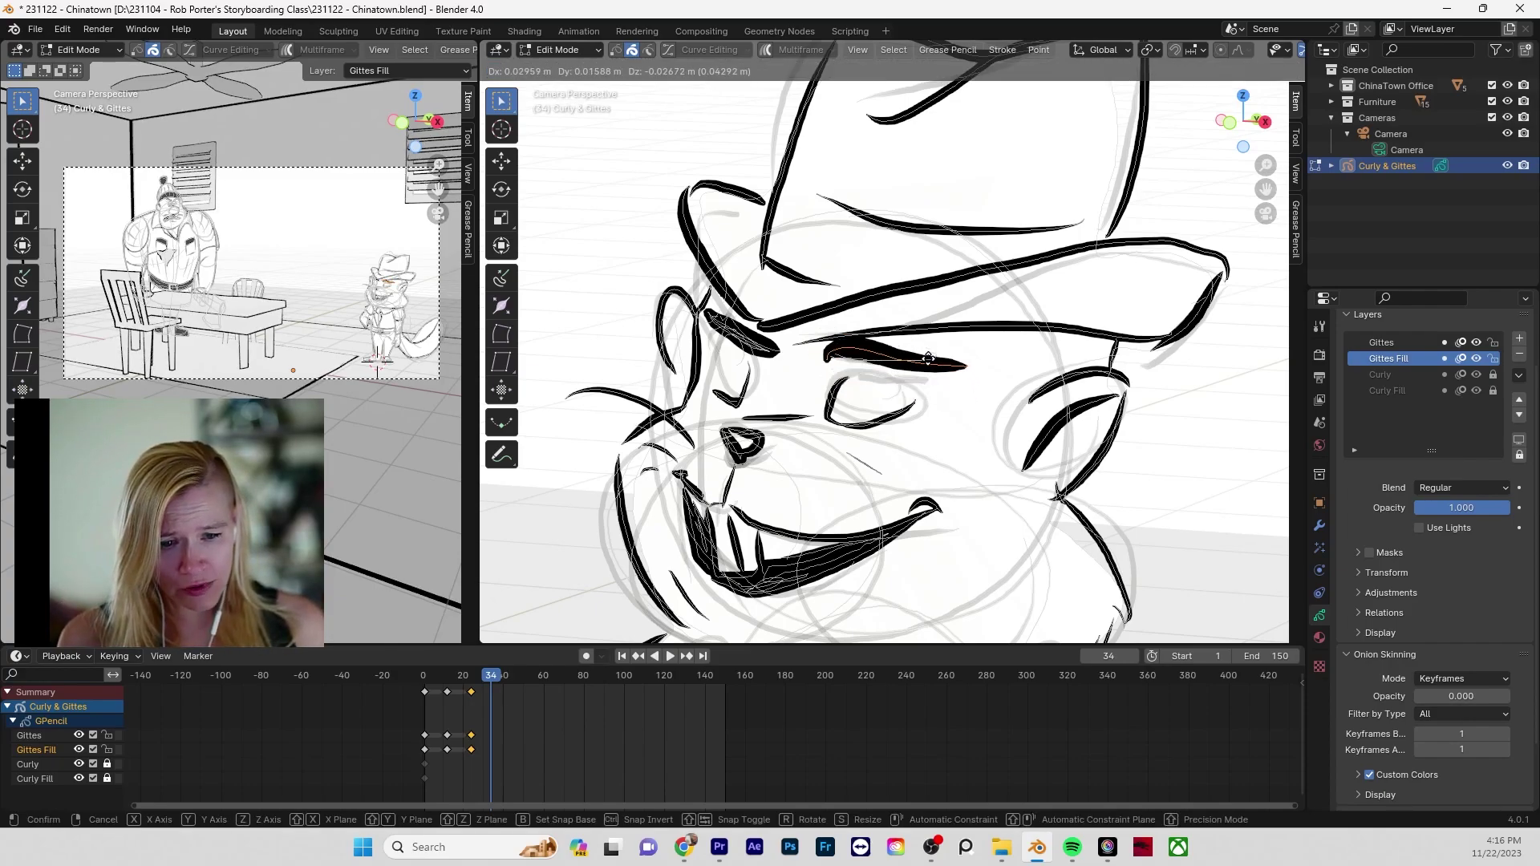
click(930, 366)
key(r)
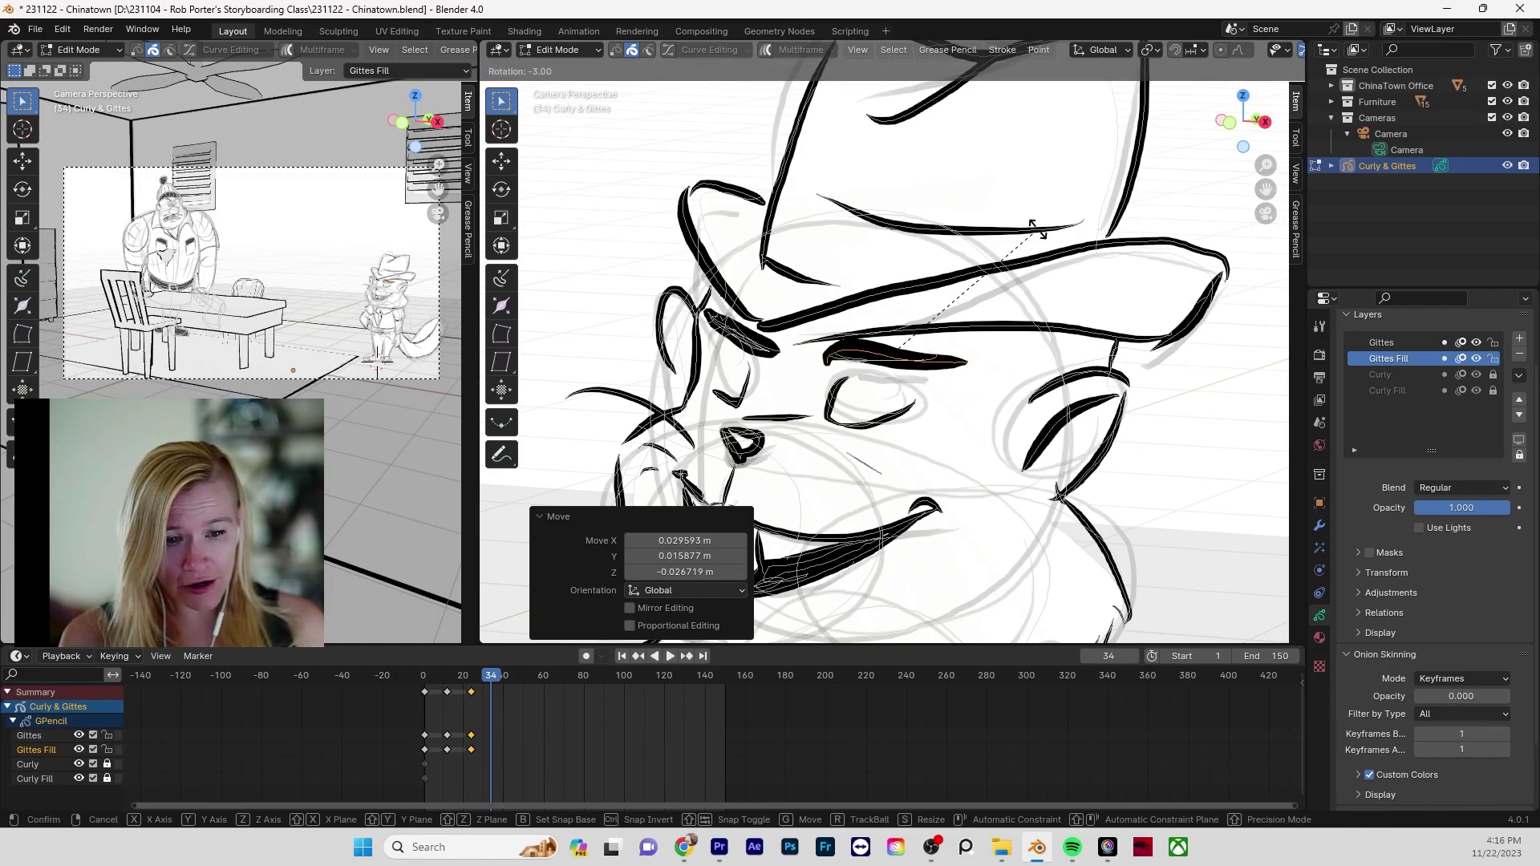
click(1023, 219)
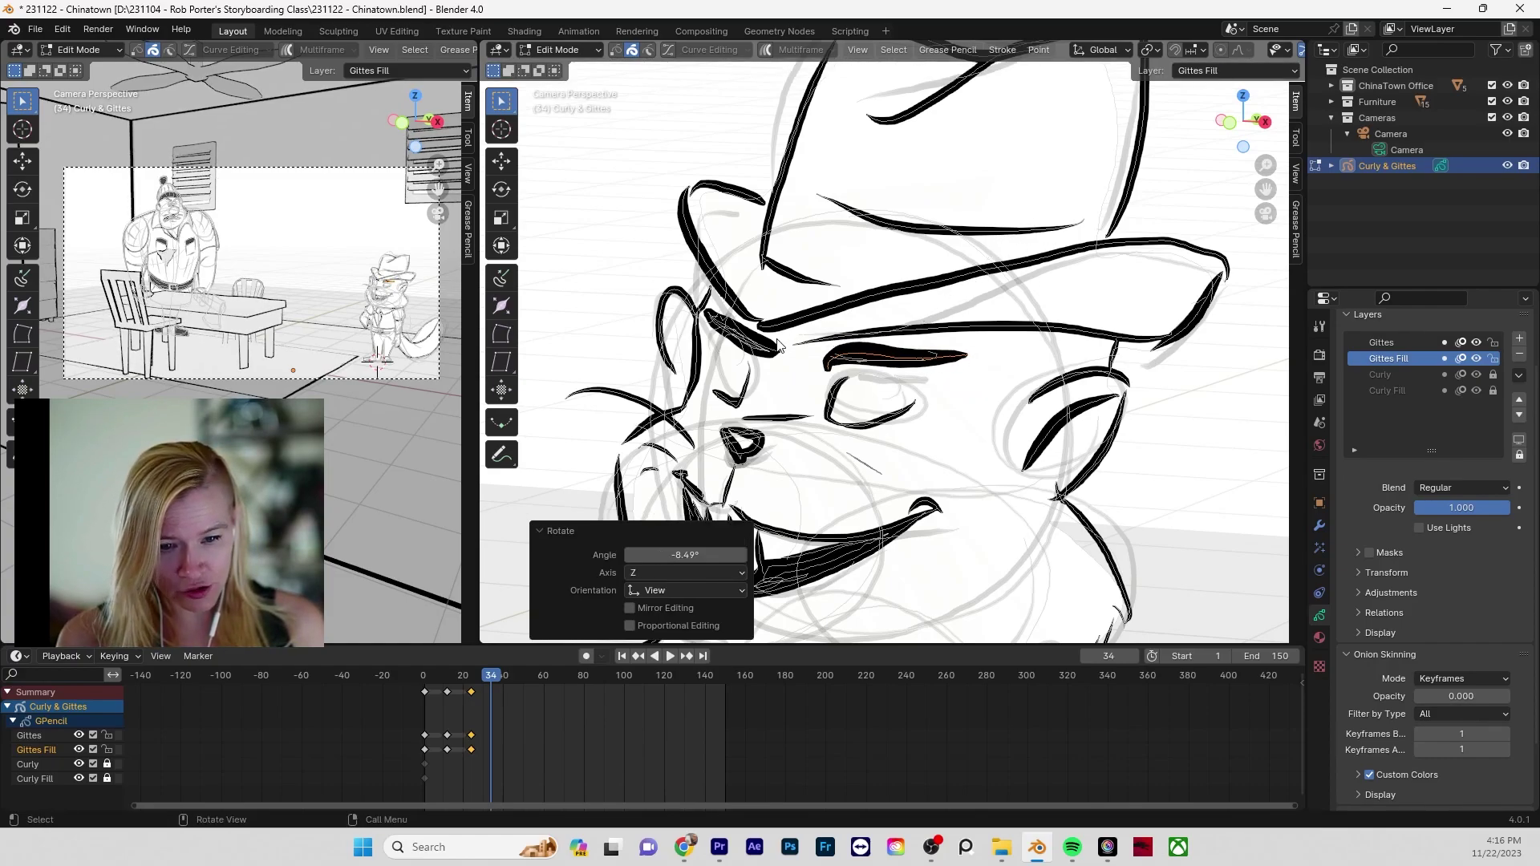
- Move the far eye's eyebrow slightly down and outward, and rotate it 5.6°
click(766, 350)
key(g)
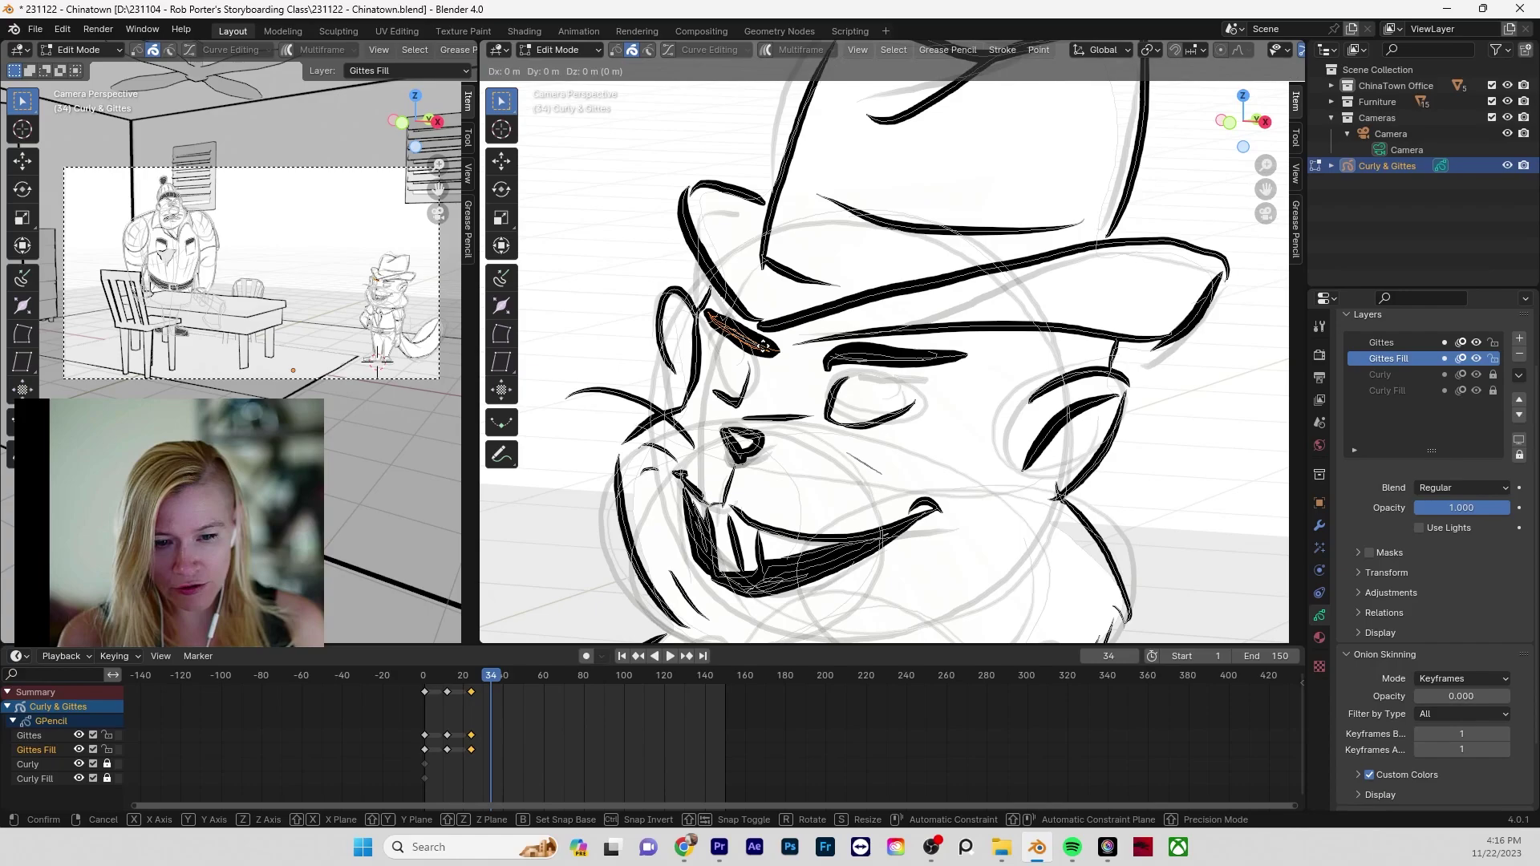
click(756, 360)
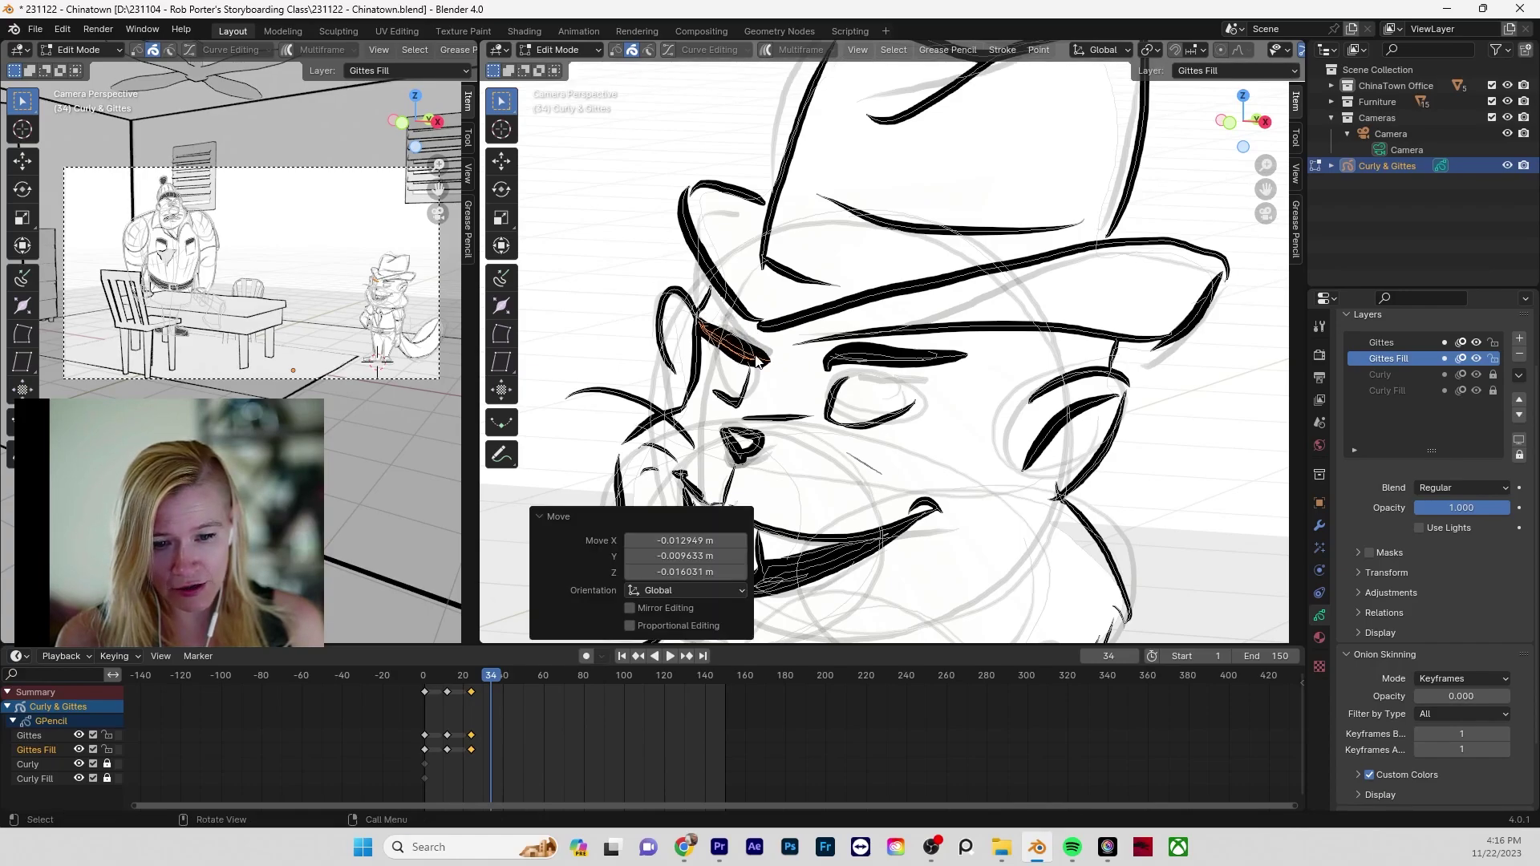
key(r)
click(813, 409)
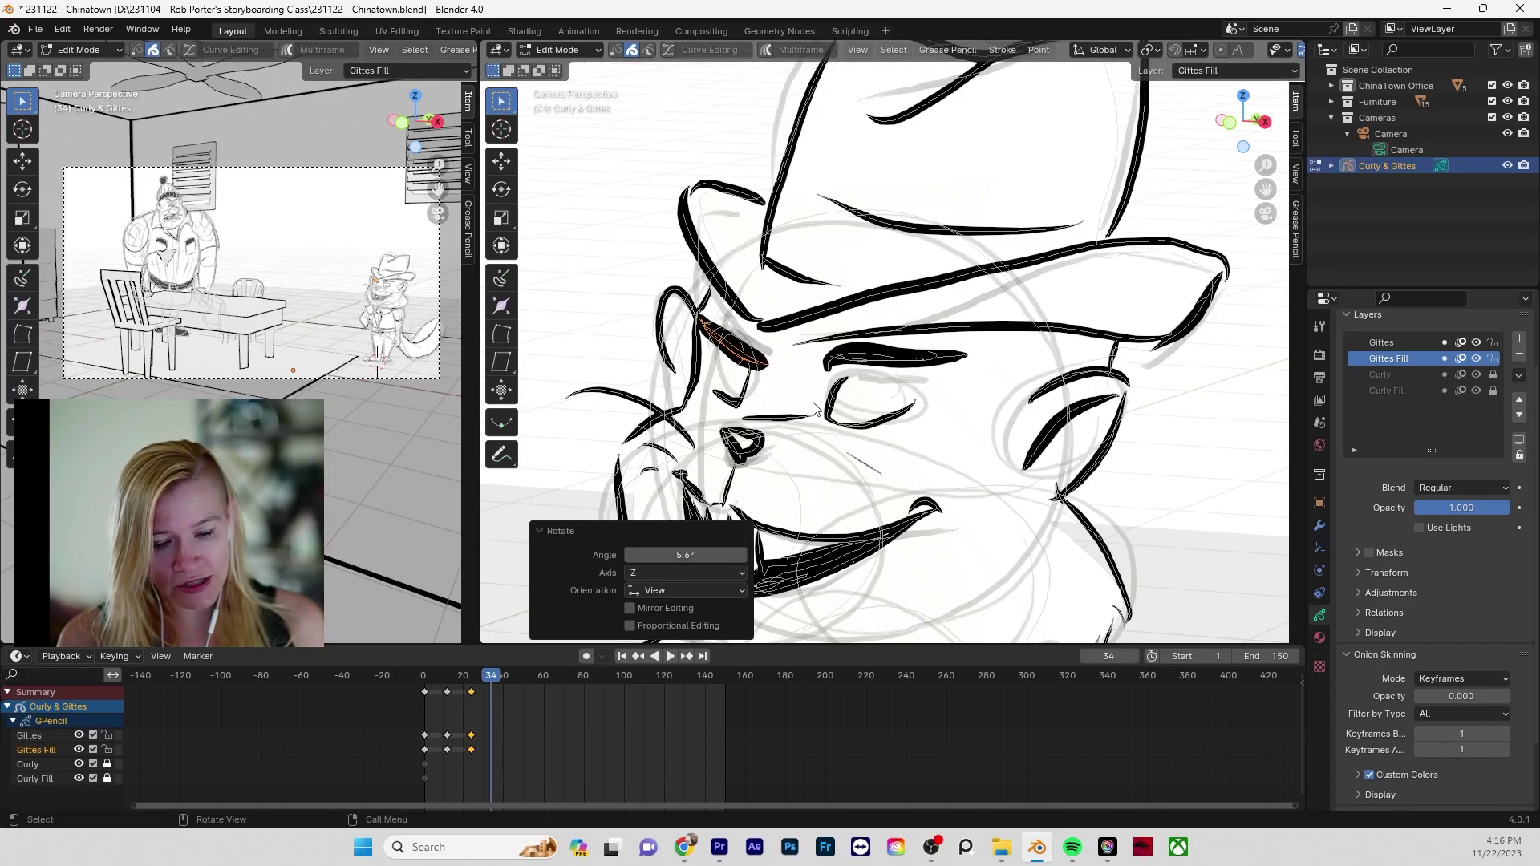
- Raise the near eye's lower lid stroke, rotate it about 6.85° and nudge it back against the eye outline
click(860, 432)
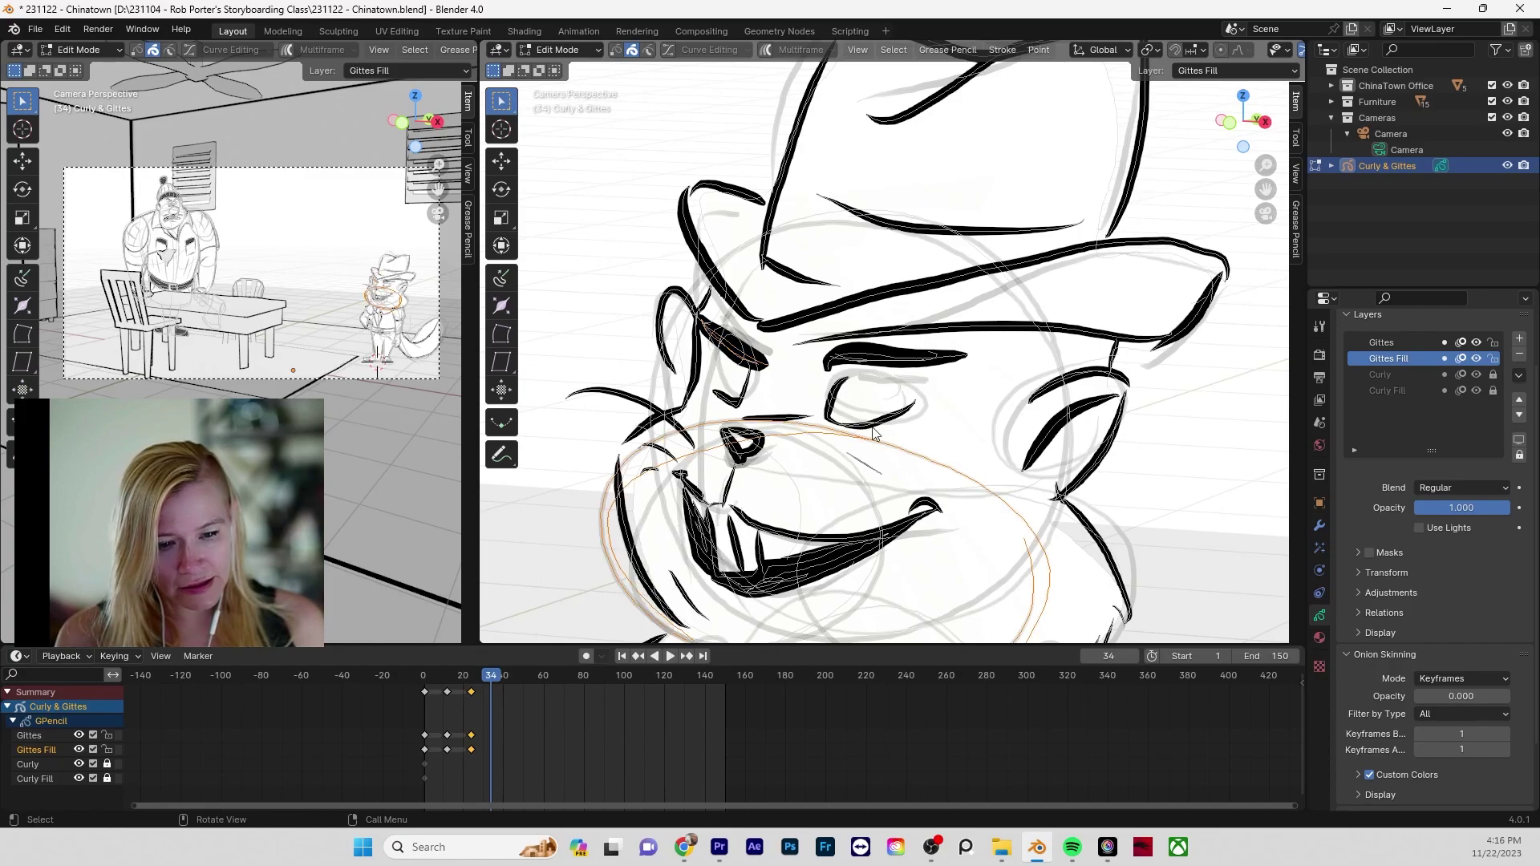
click(876, 426)
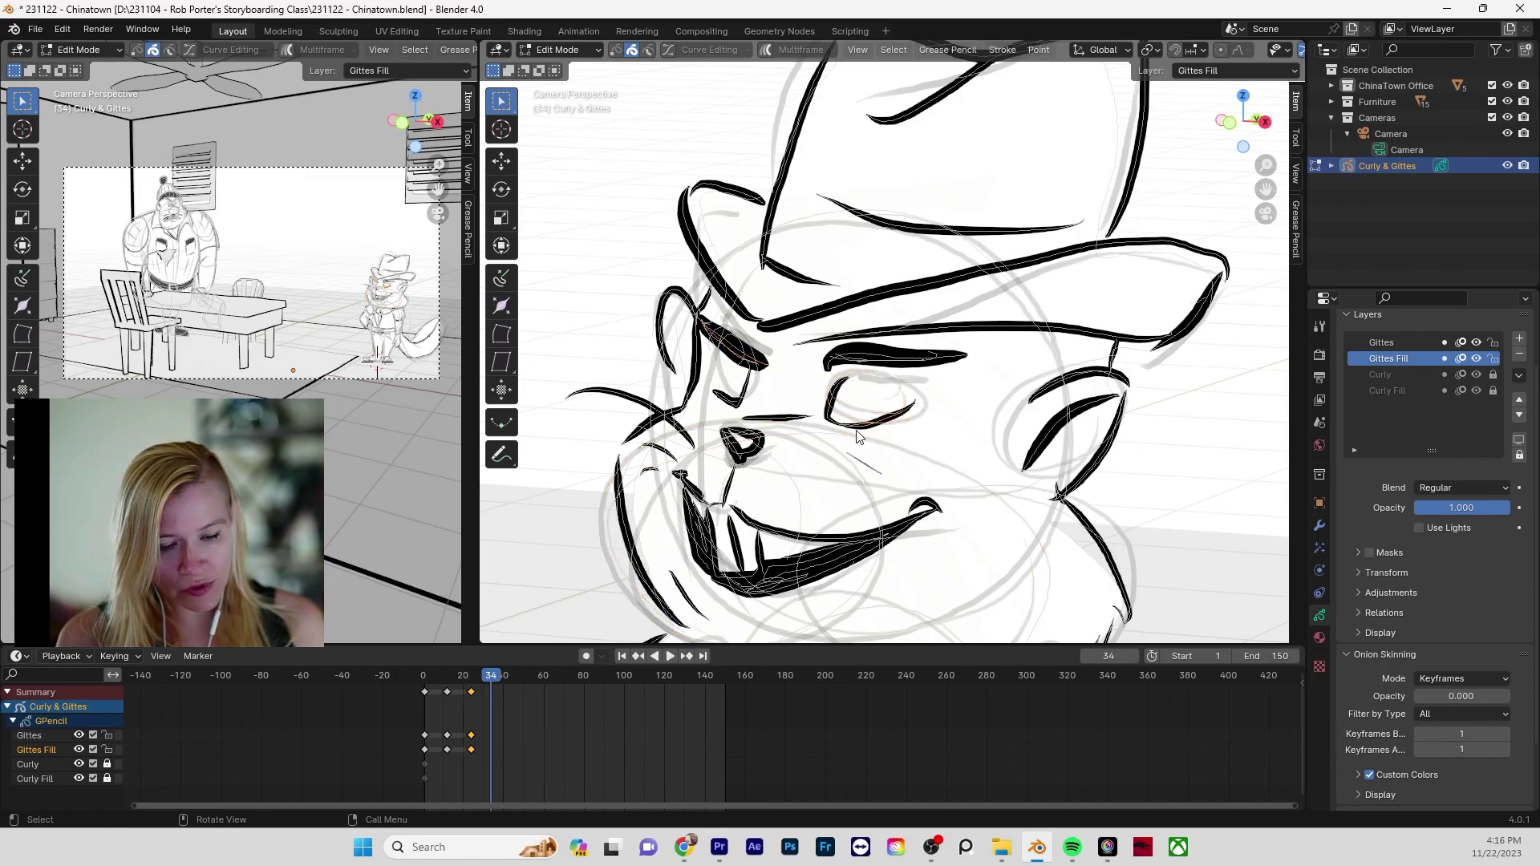
key(g)
click(863, 428)
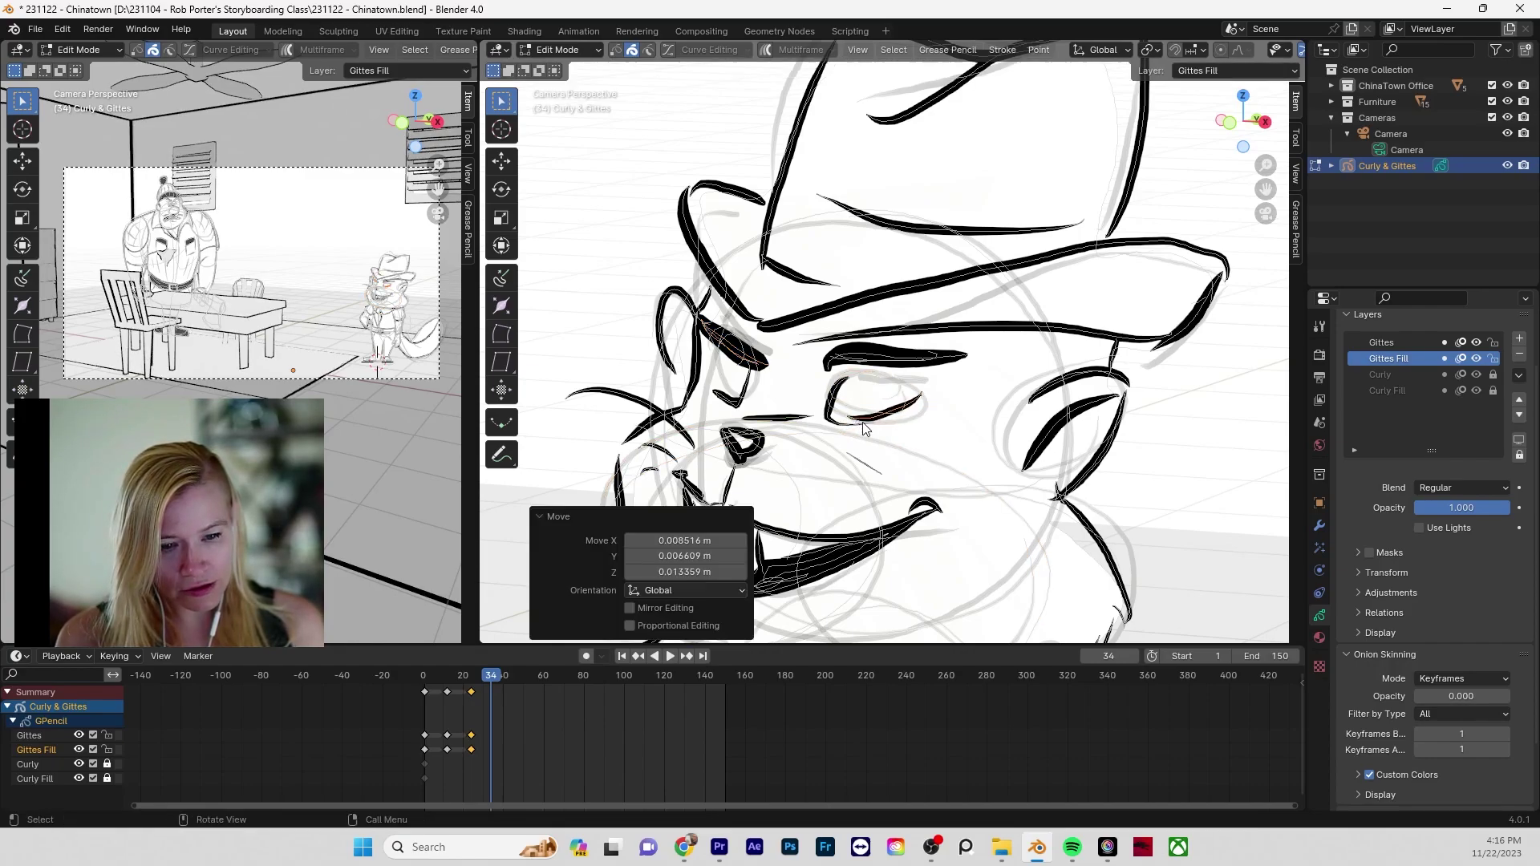
key(r)
click(999, 442)
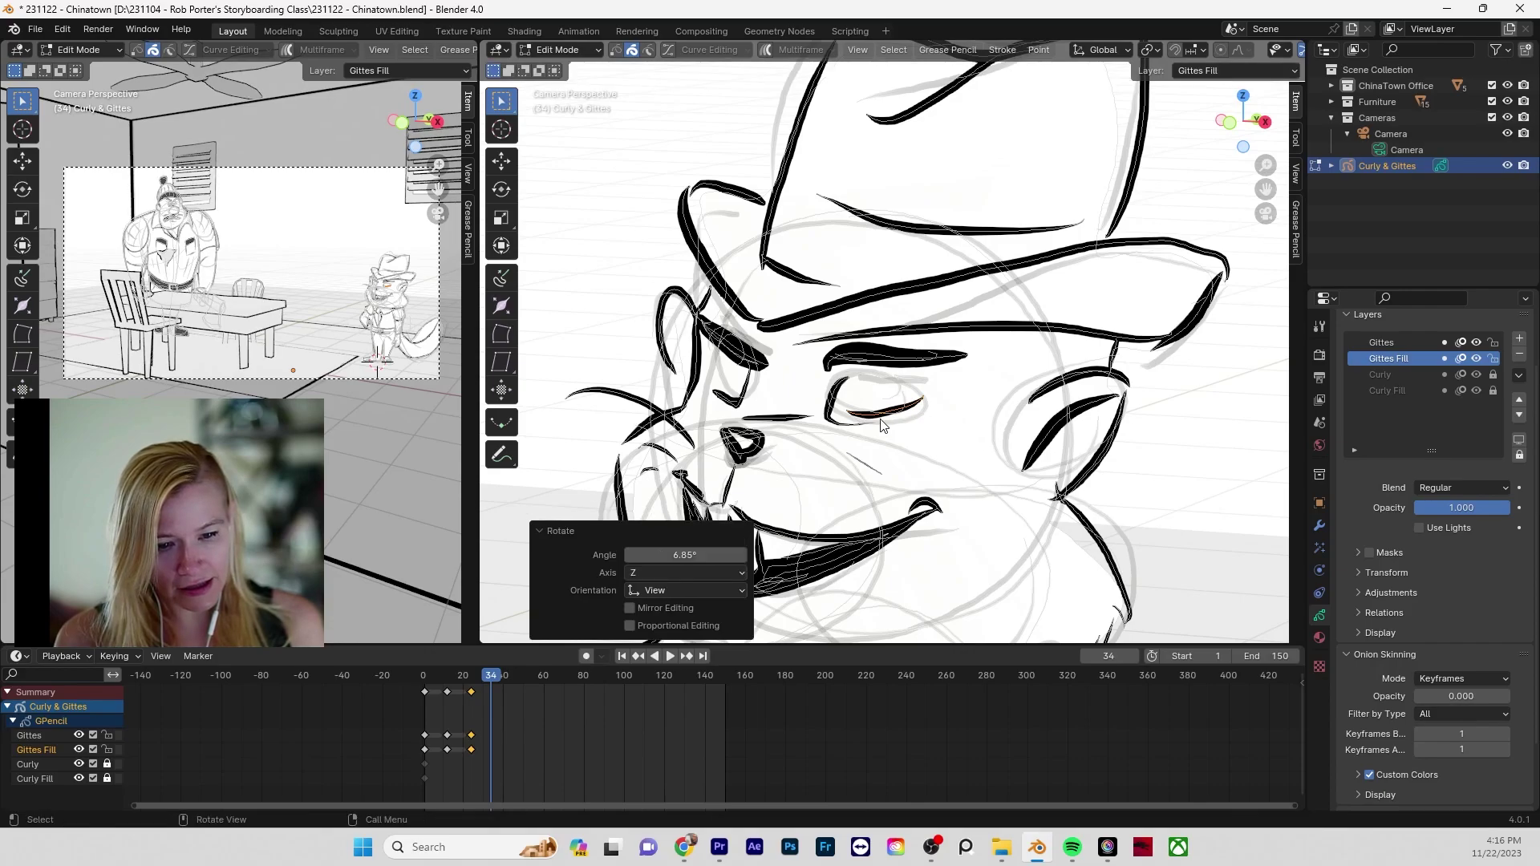
click(839, 430)
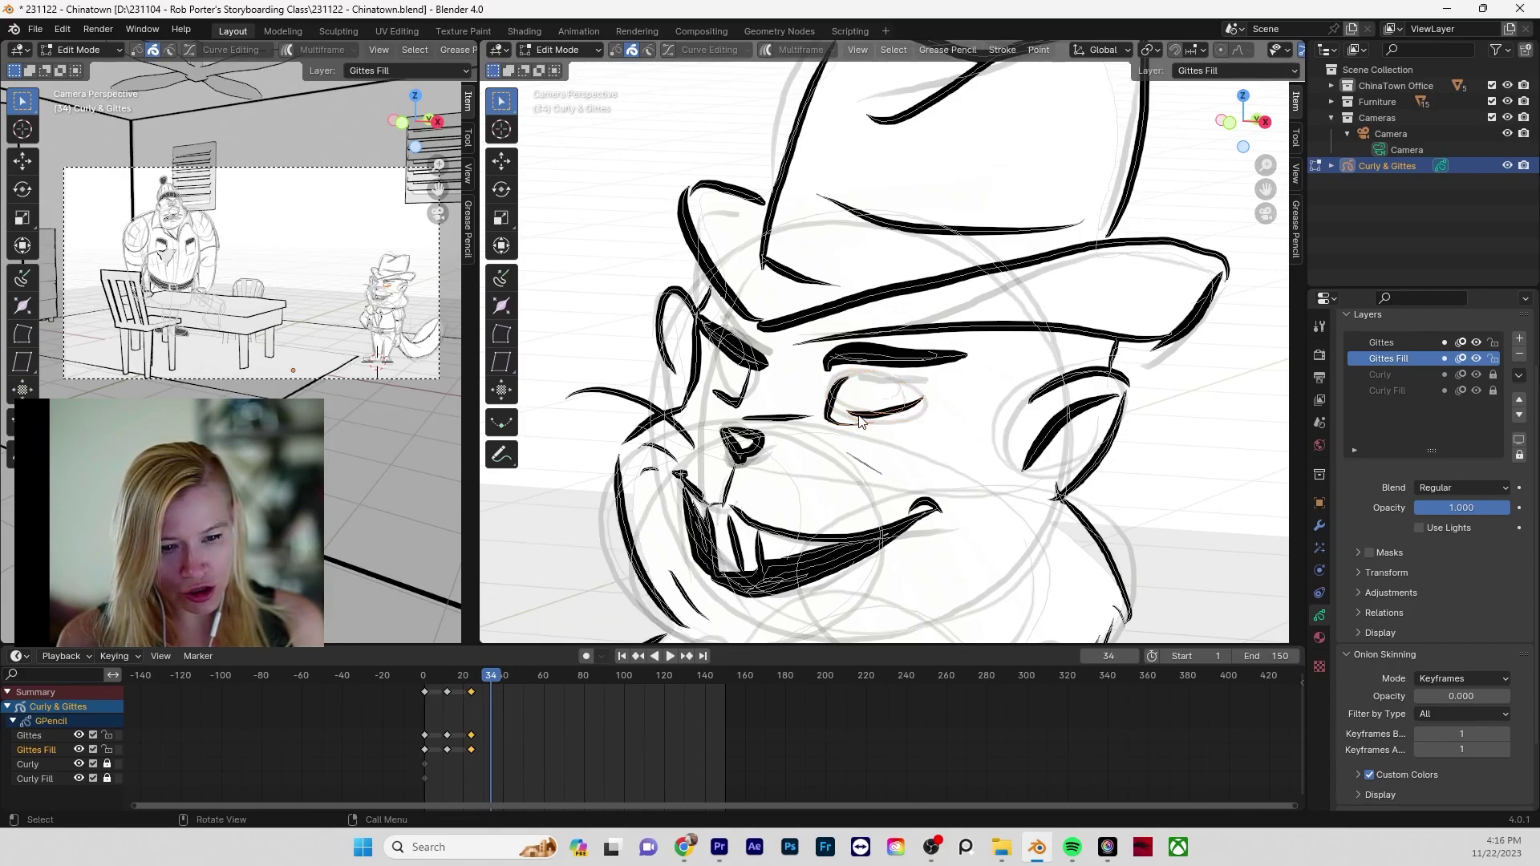
key(g)
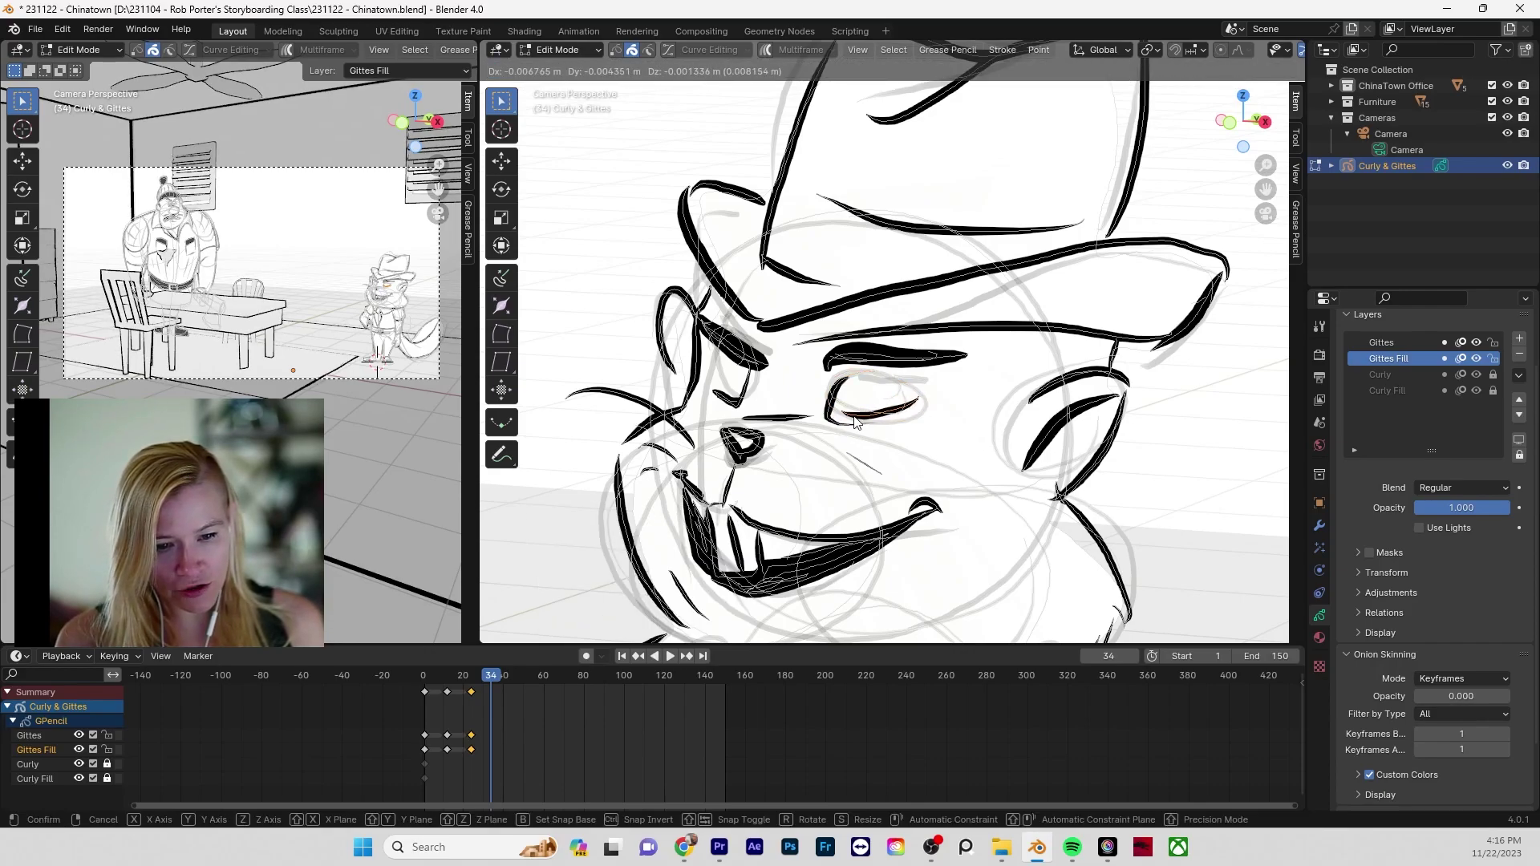
click(855, 423)
shift+click(724, 399)
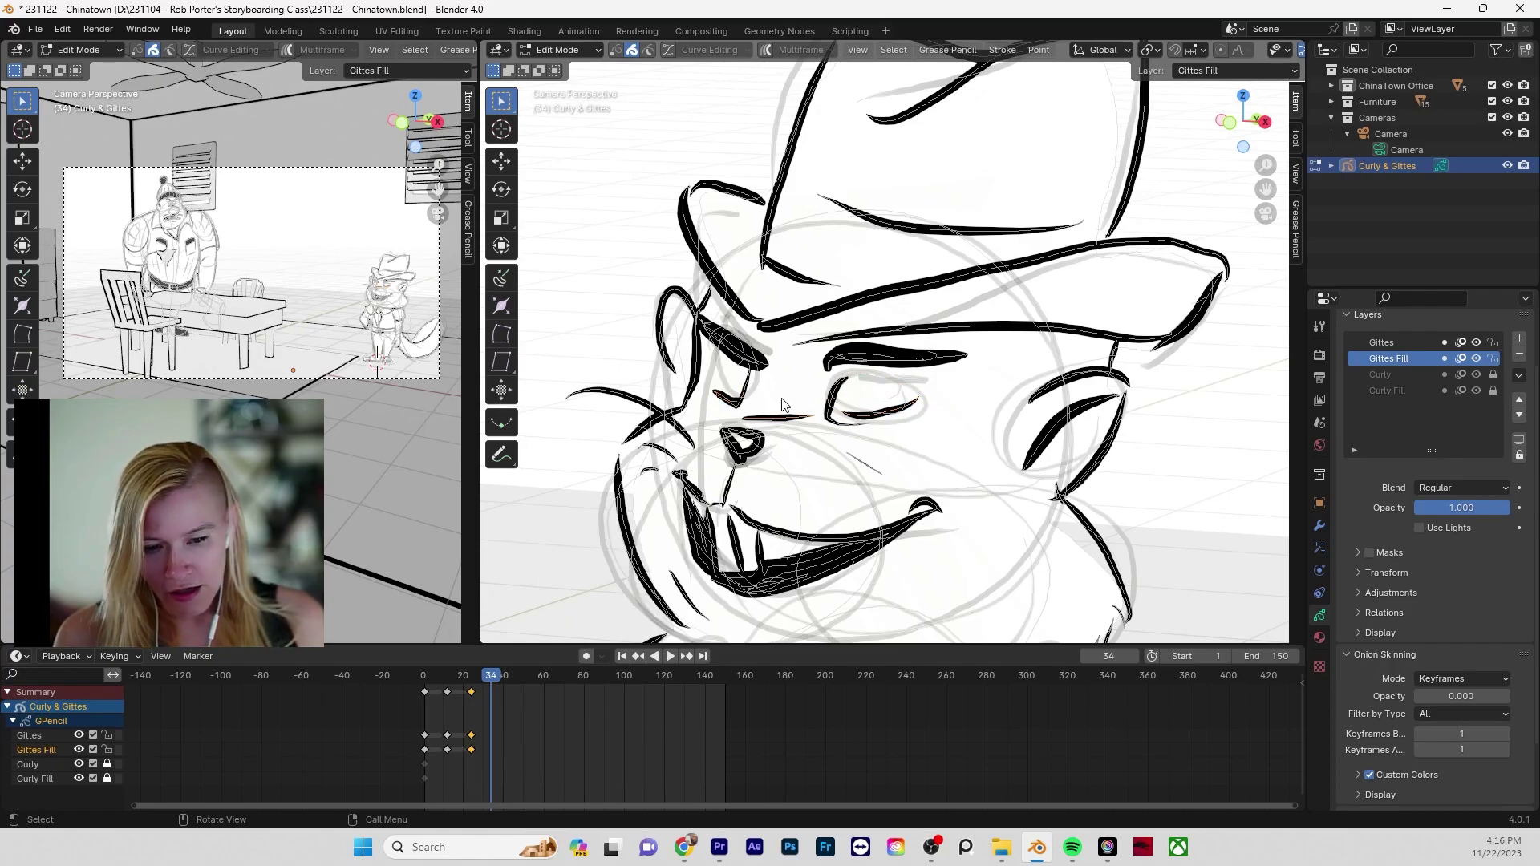
- Play and scrub the timeline to frame 38 to review the beaver's expression, and clear the keyframe selection
scroll(1157, 487, down, 3)
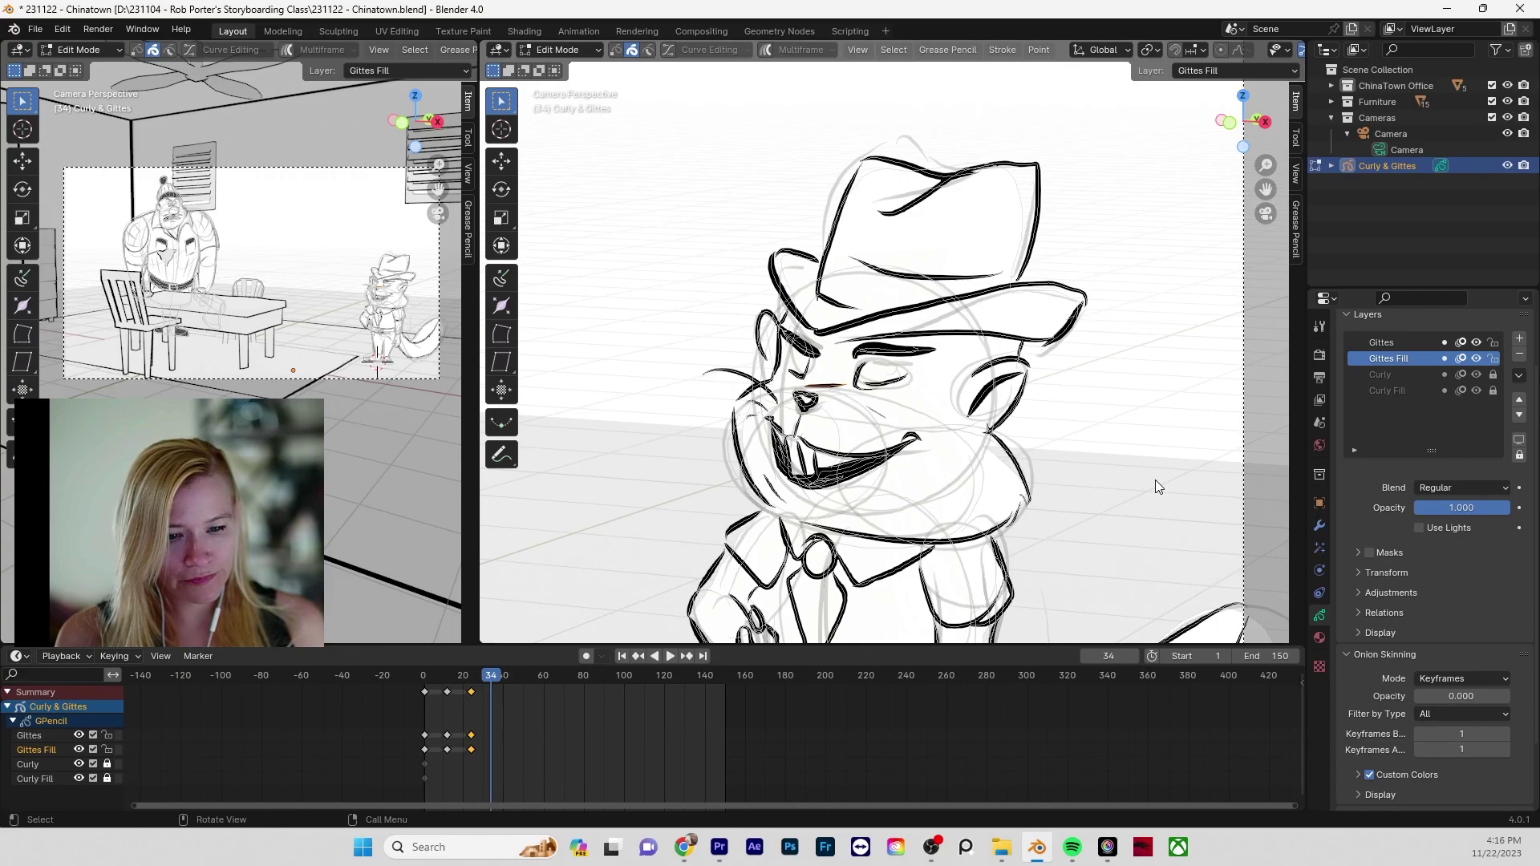
shift+middle_drag(1157, 487, 1158, 533)
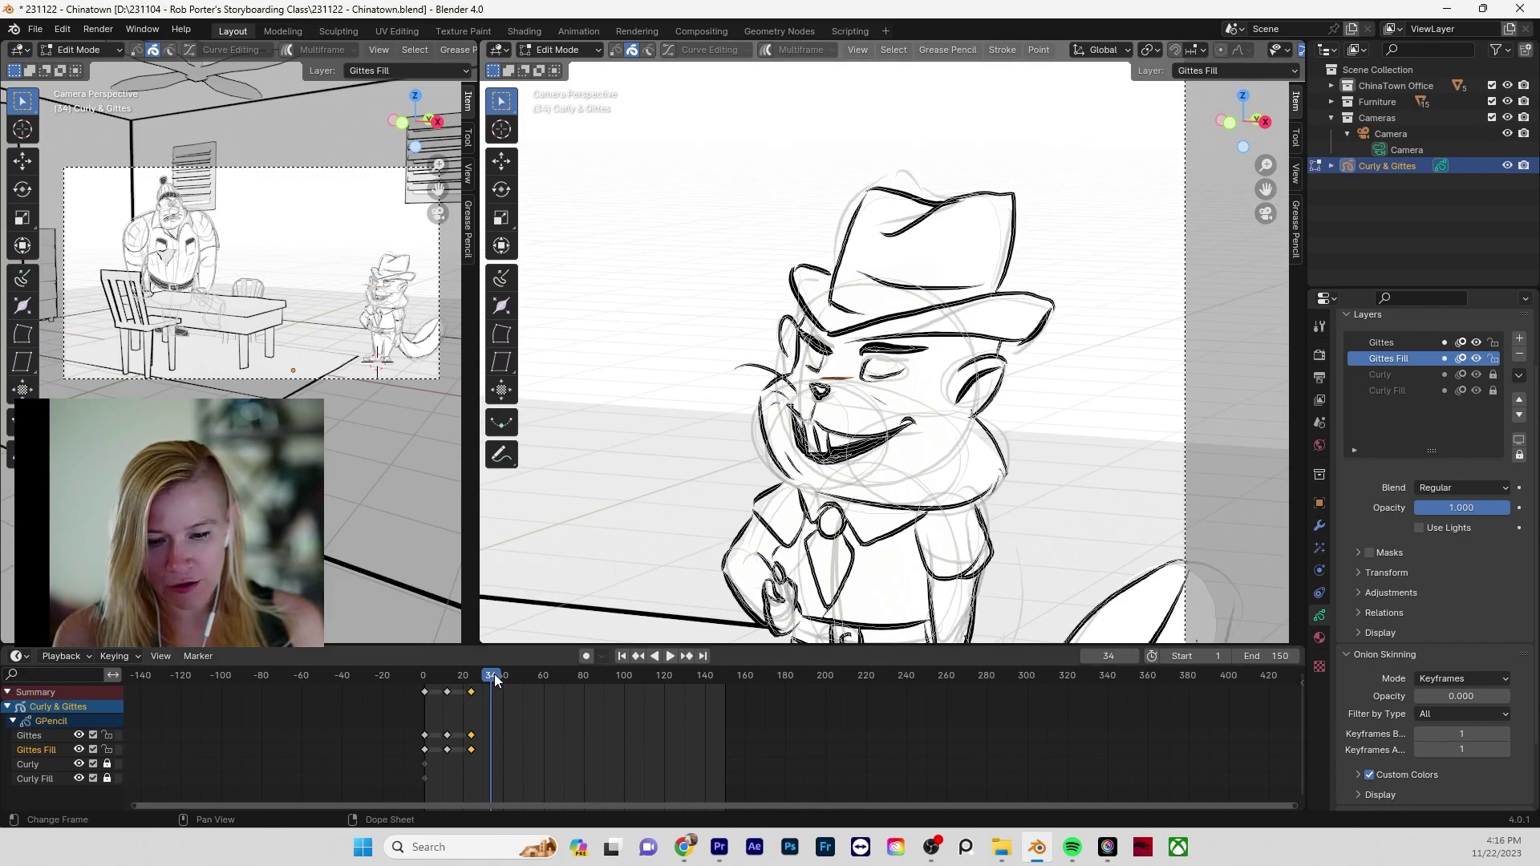
key(space)
mouse_move(494, 678)
mouse_down()
mouse_move(433, 679)
mouse_move(499, 686)
mouse_up()
key(space)
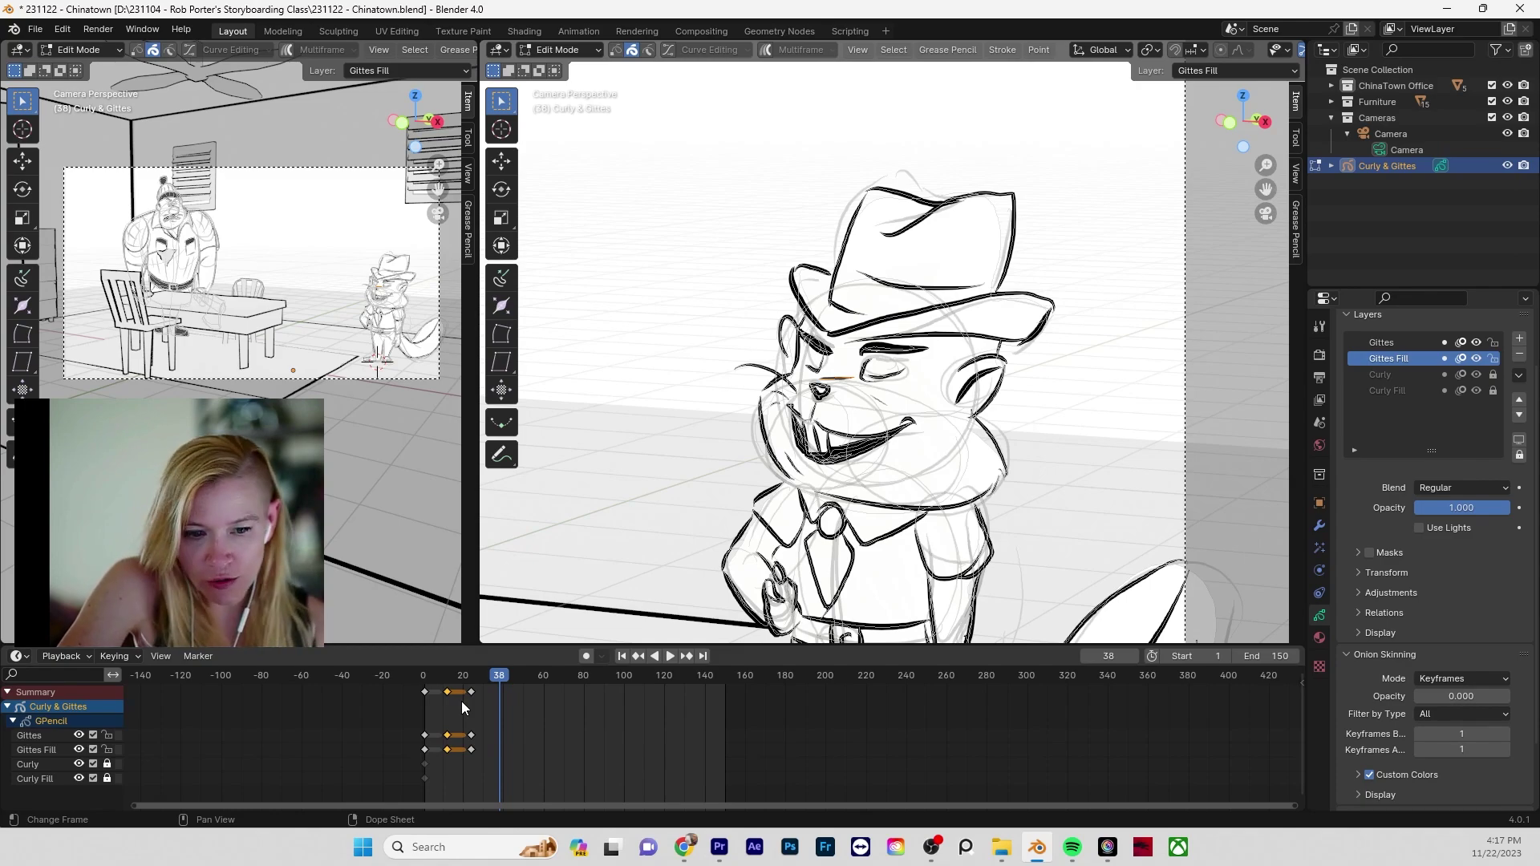
click(432, 715)
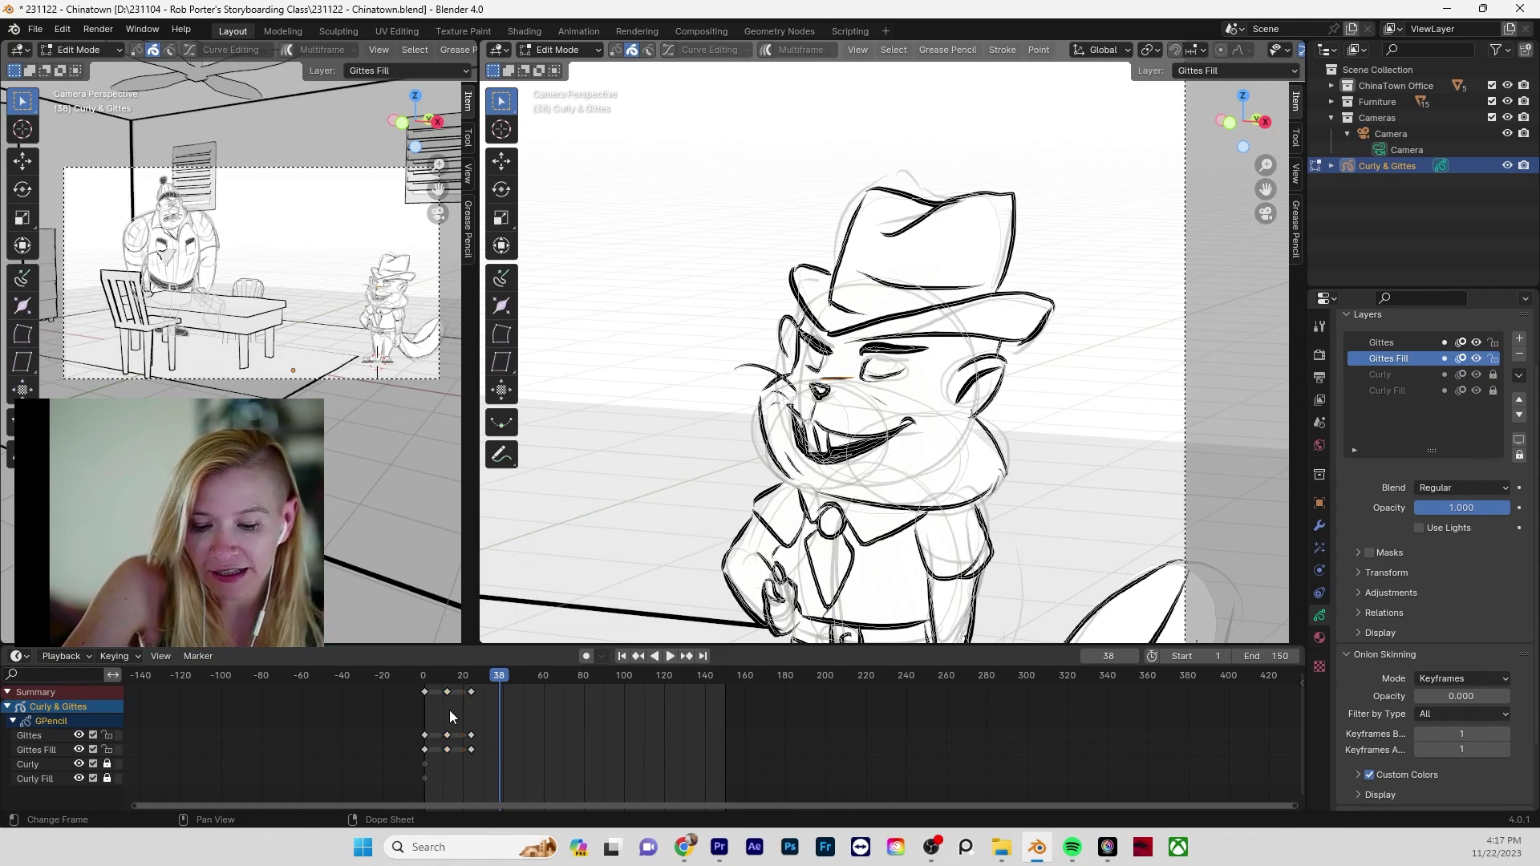
- Duplicate the beaver's second keyframe column, near frame 12, and place the copy after the last keyframe at about frame 35
click(445, 679)
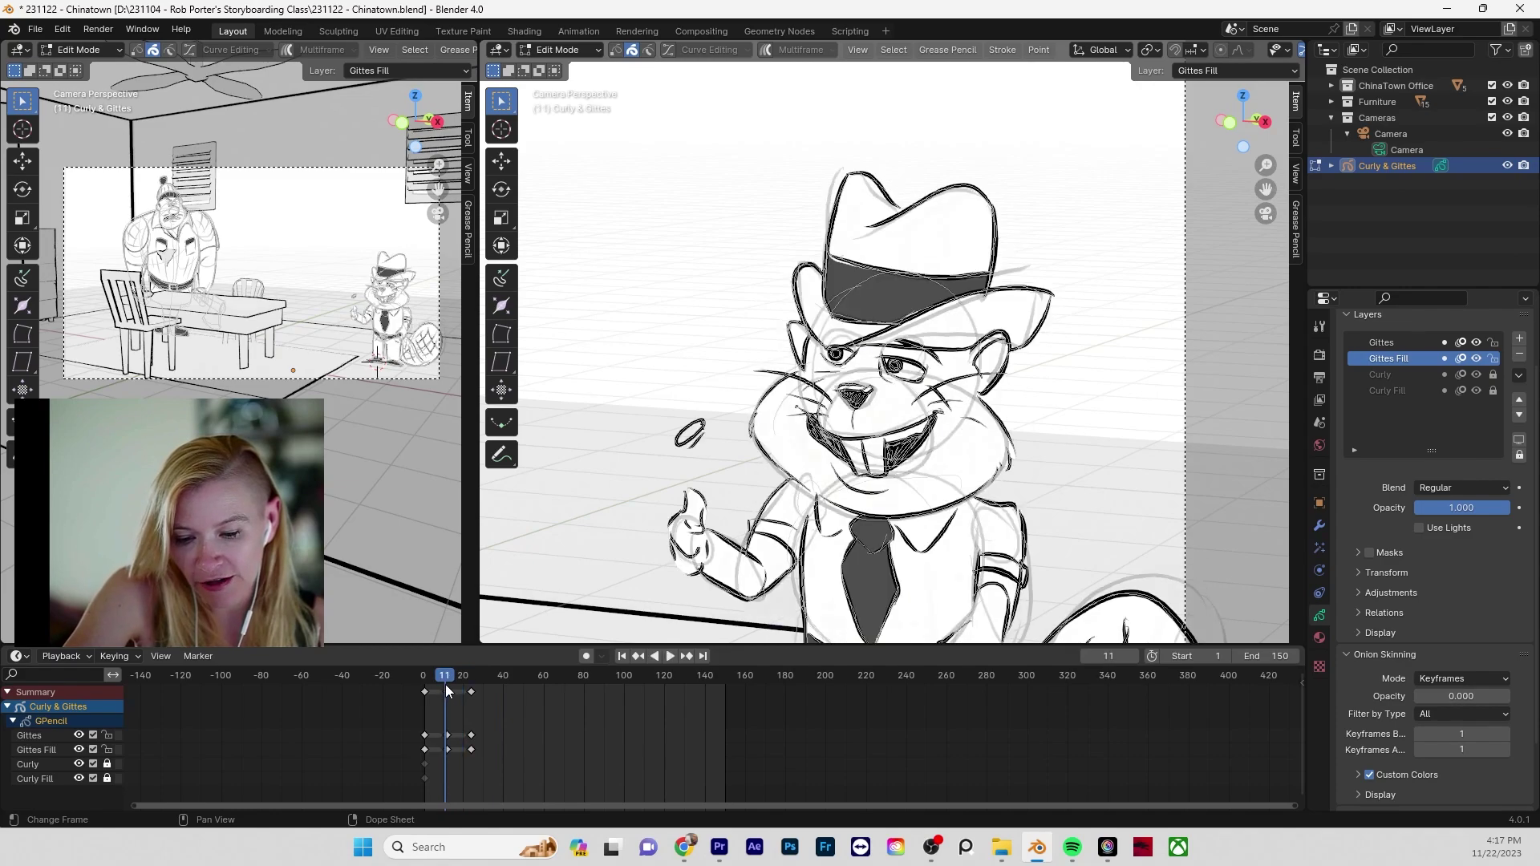
drag(449, 692, 451, 693)
click(446, 691)
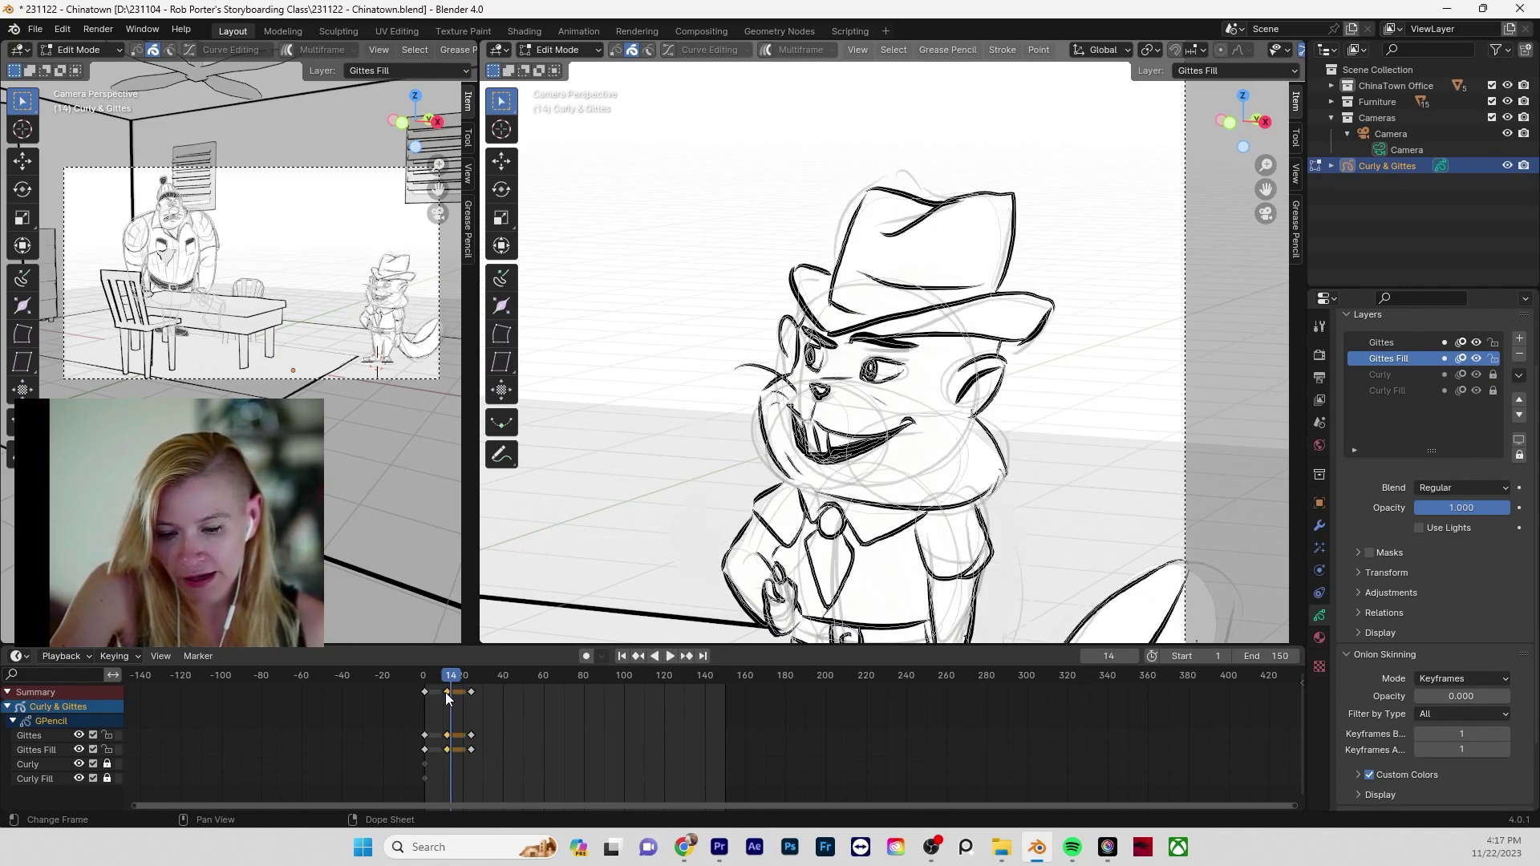
key(g)
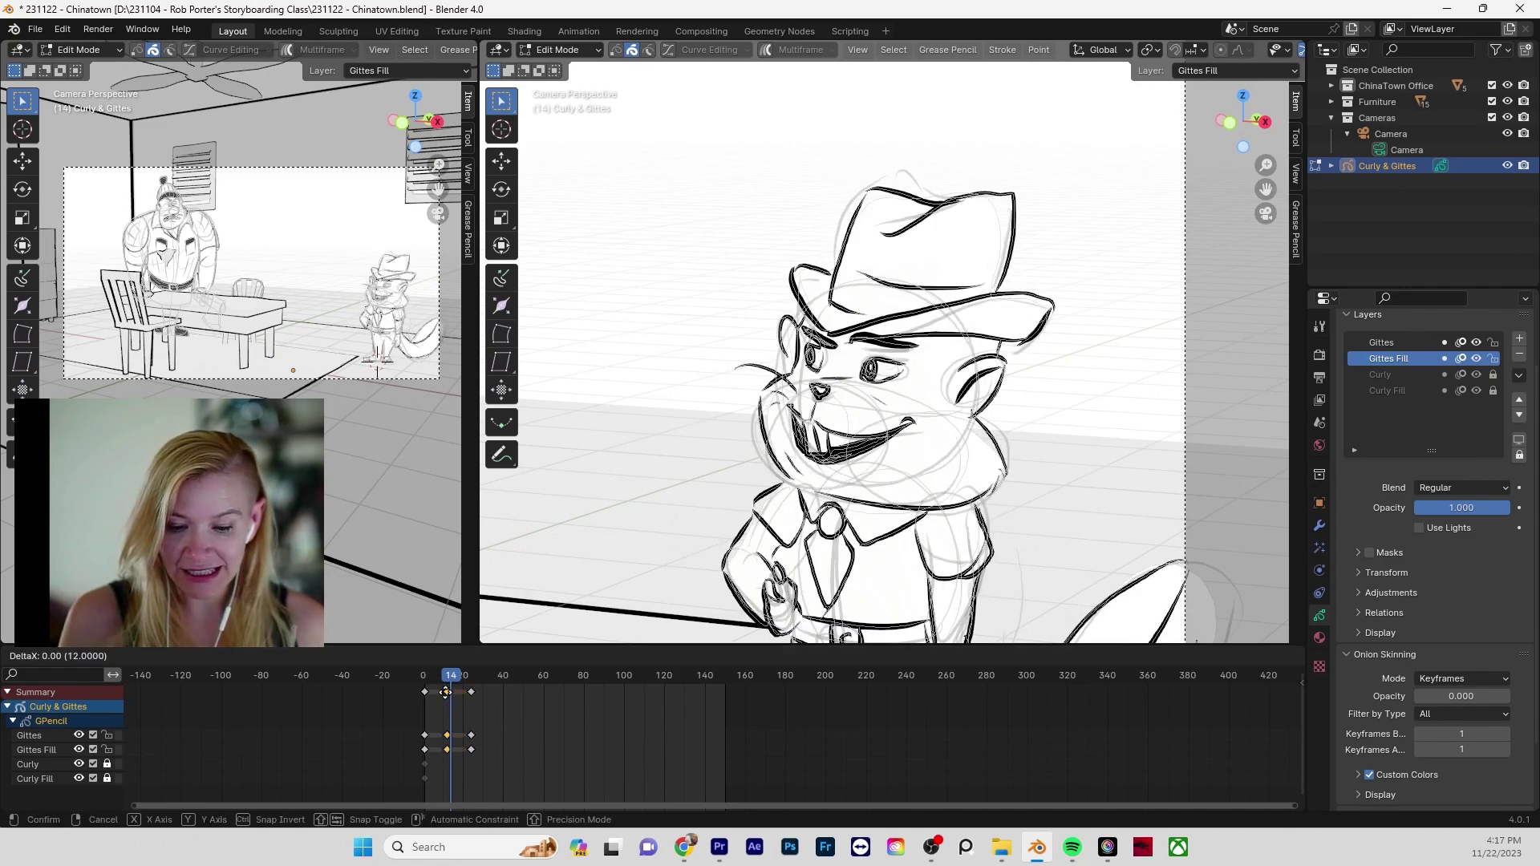
click(494, 717)
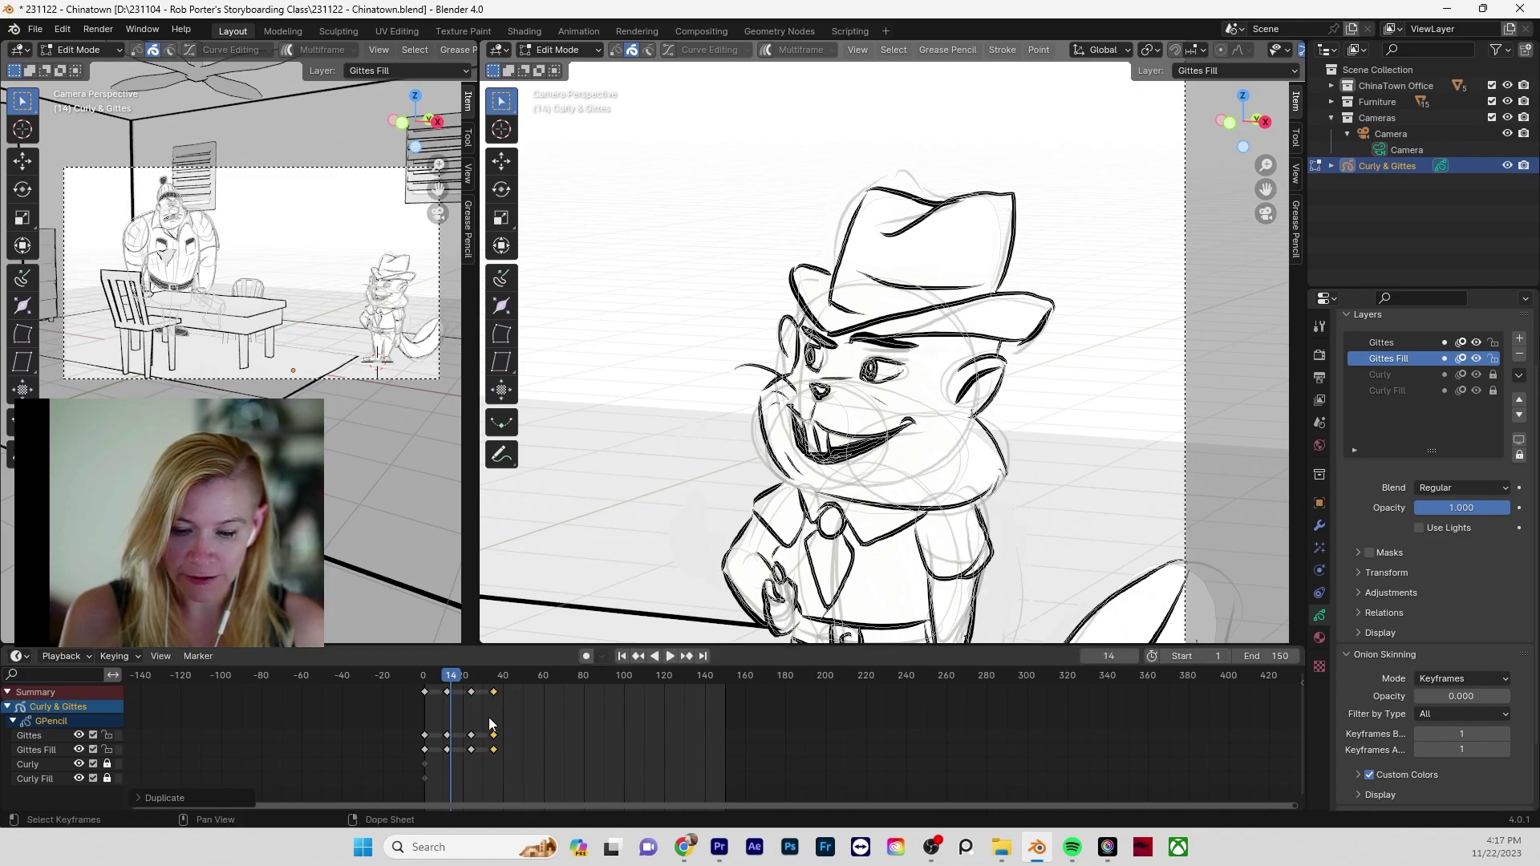
- Play the animation from the first frames to review the beaver's poses and expression changes
drag(452, 692, 427, 696)
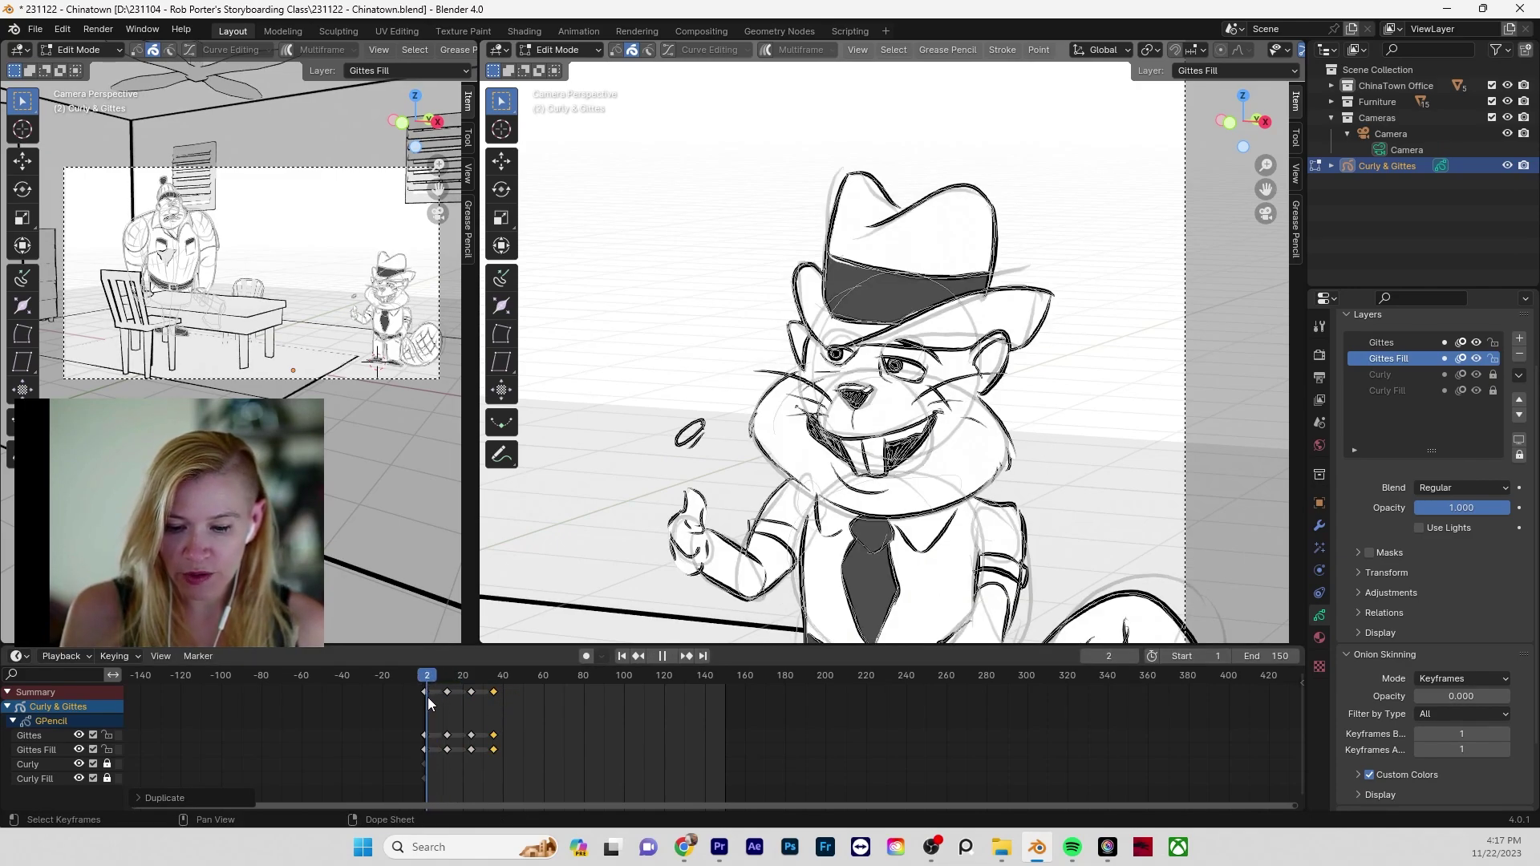
key(space)
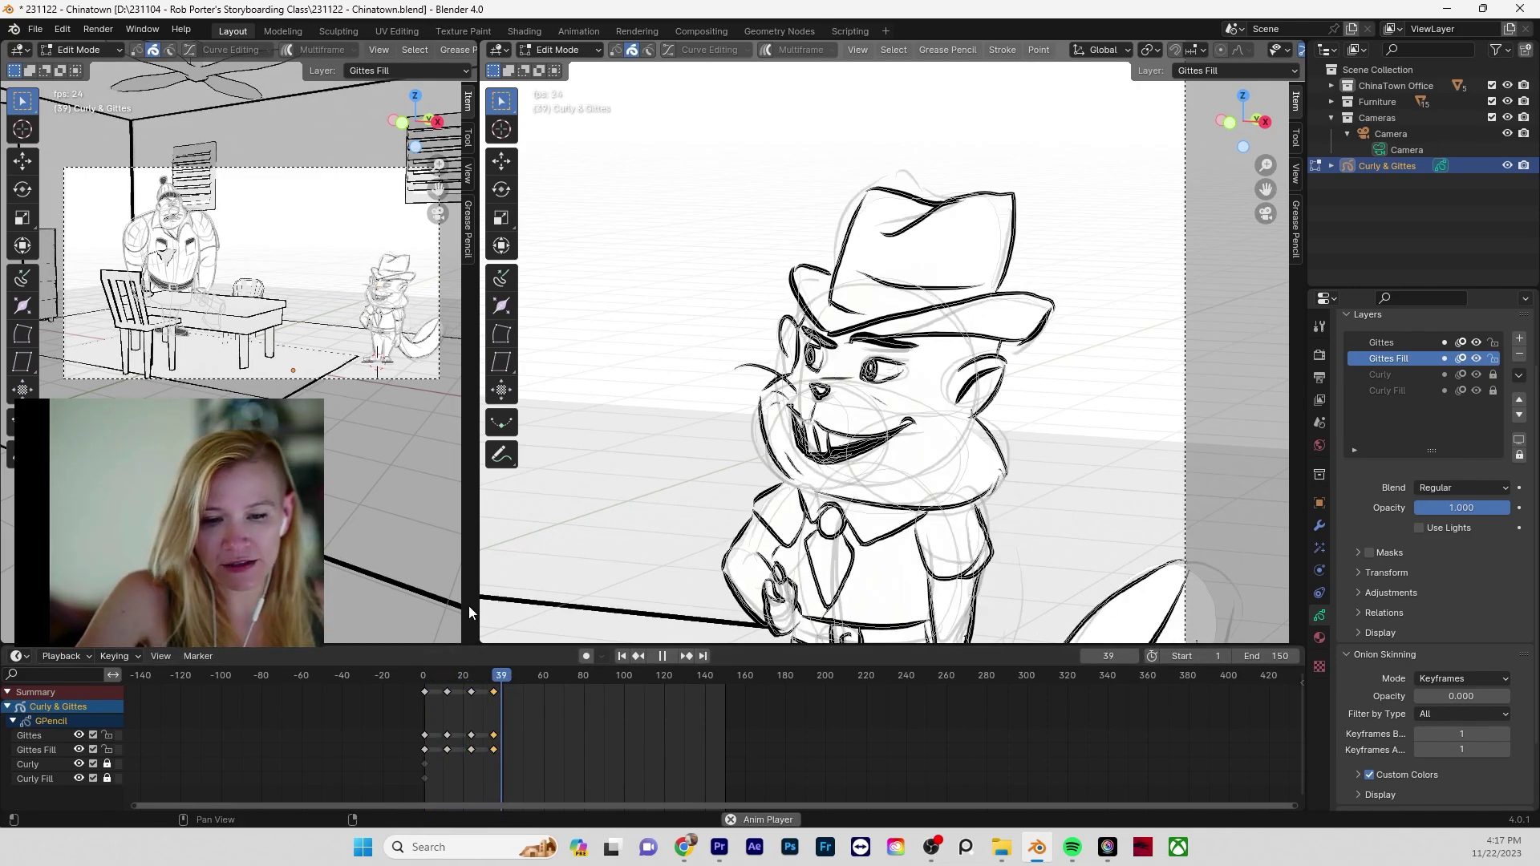
key(space)
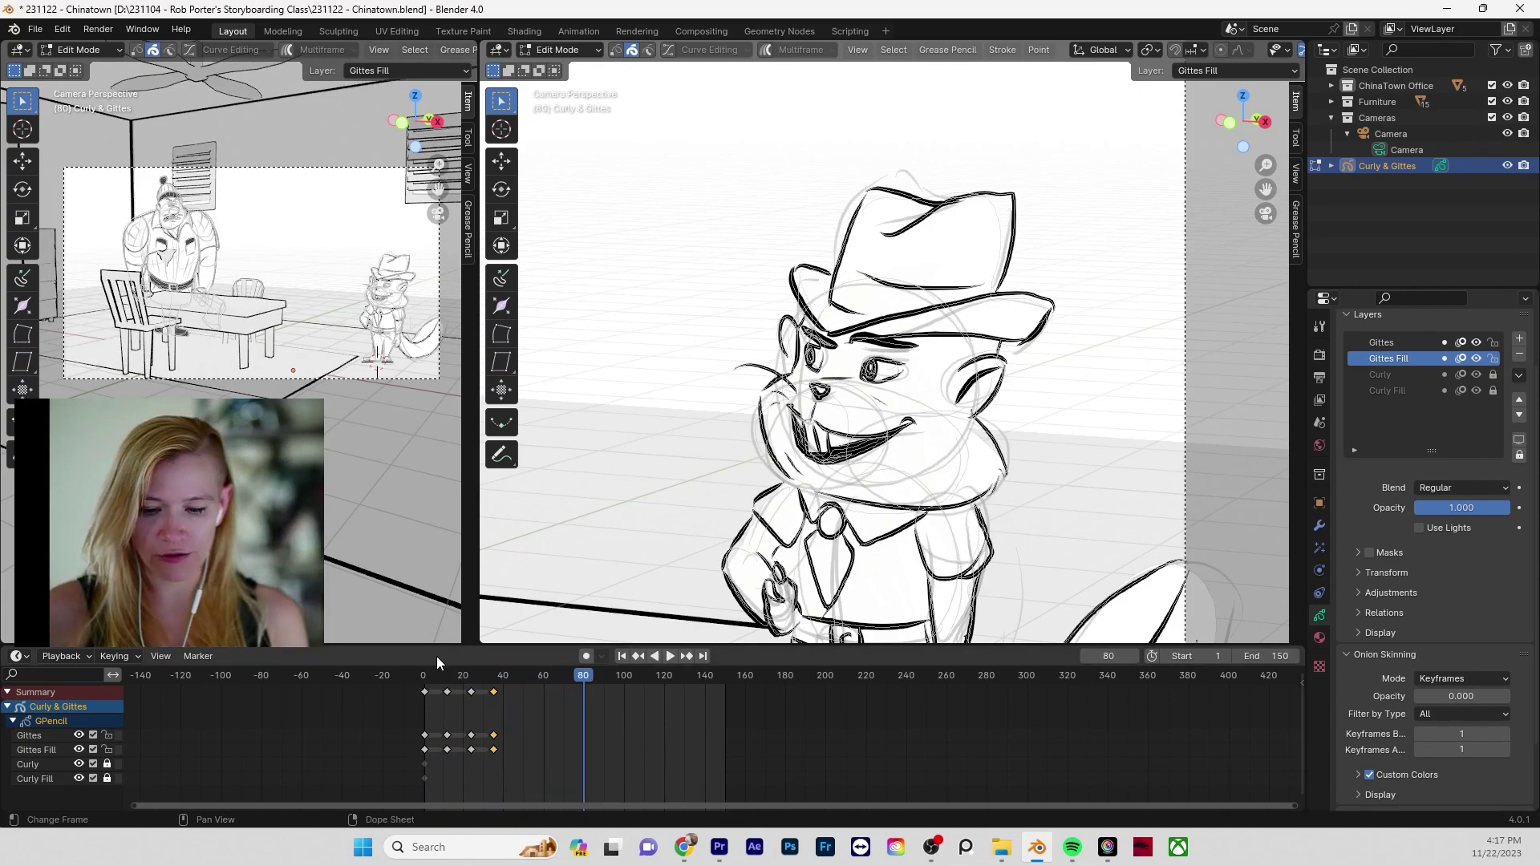
click(425, 675)
key(space)
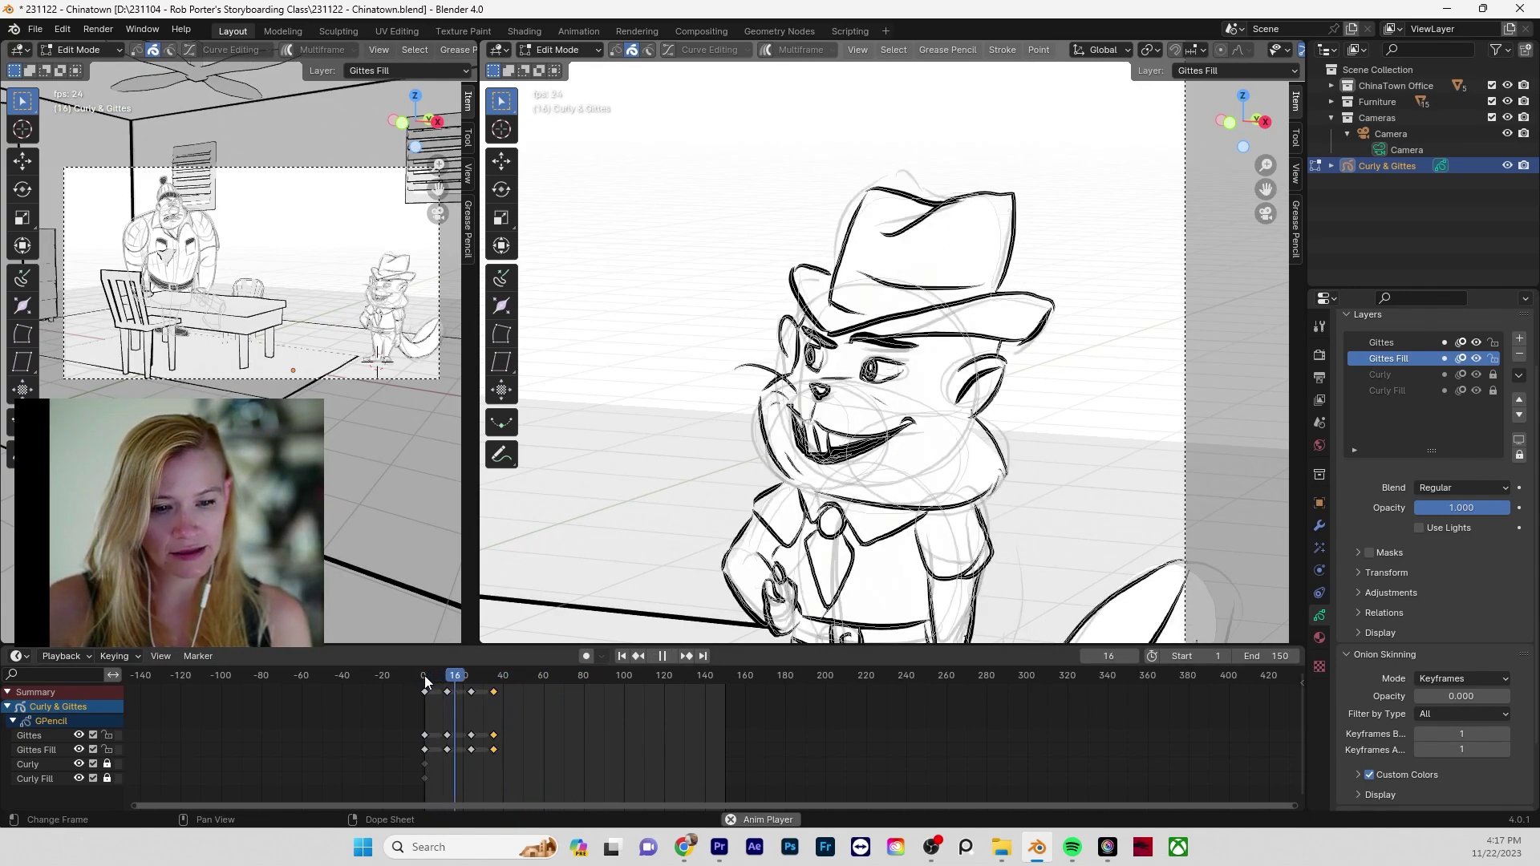
key(space)
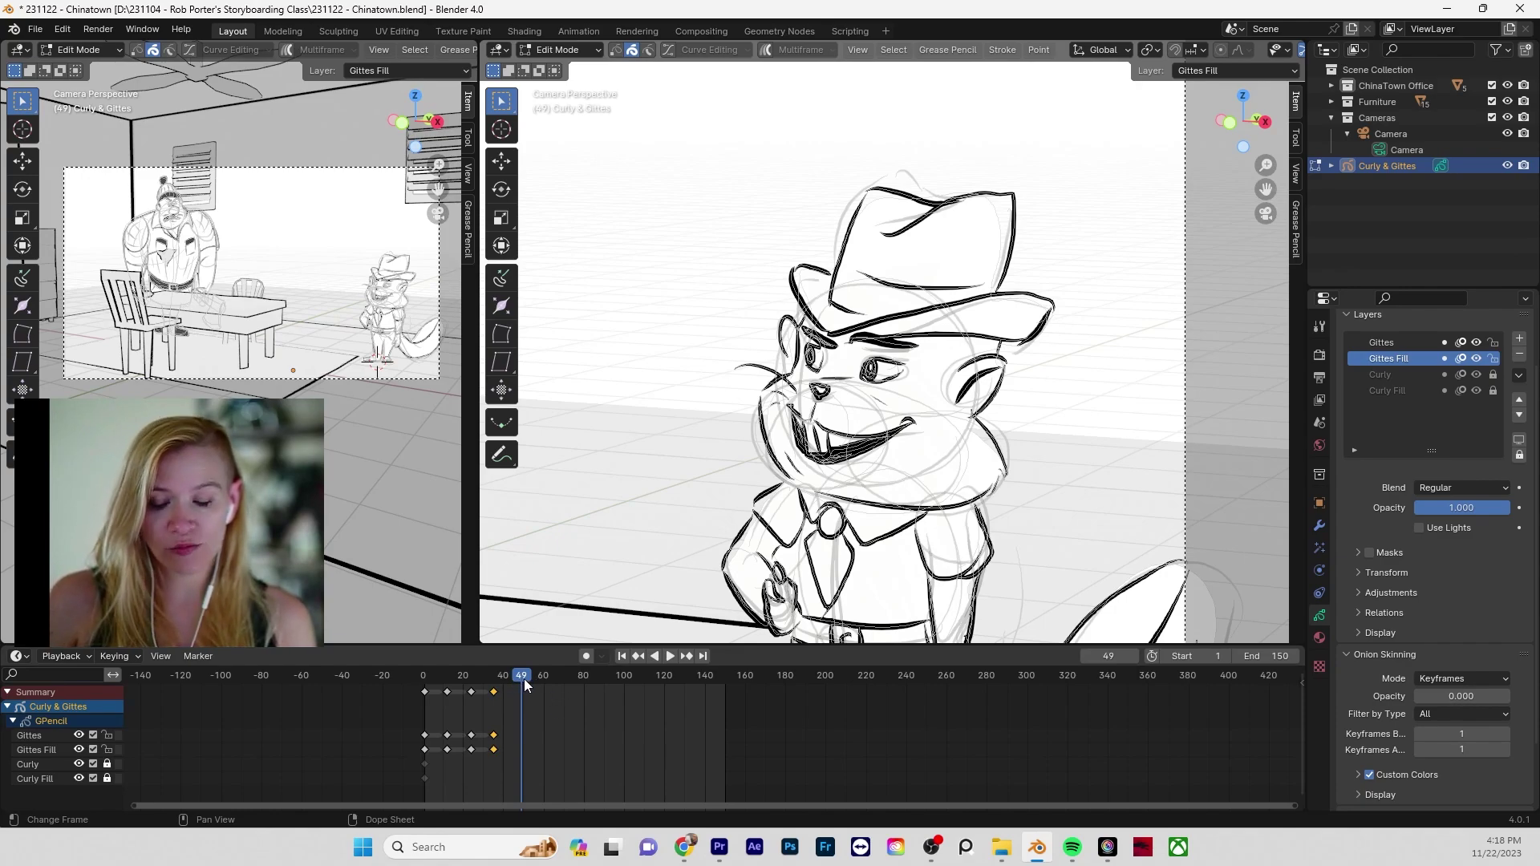
key(space)
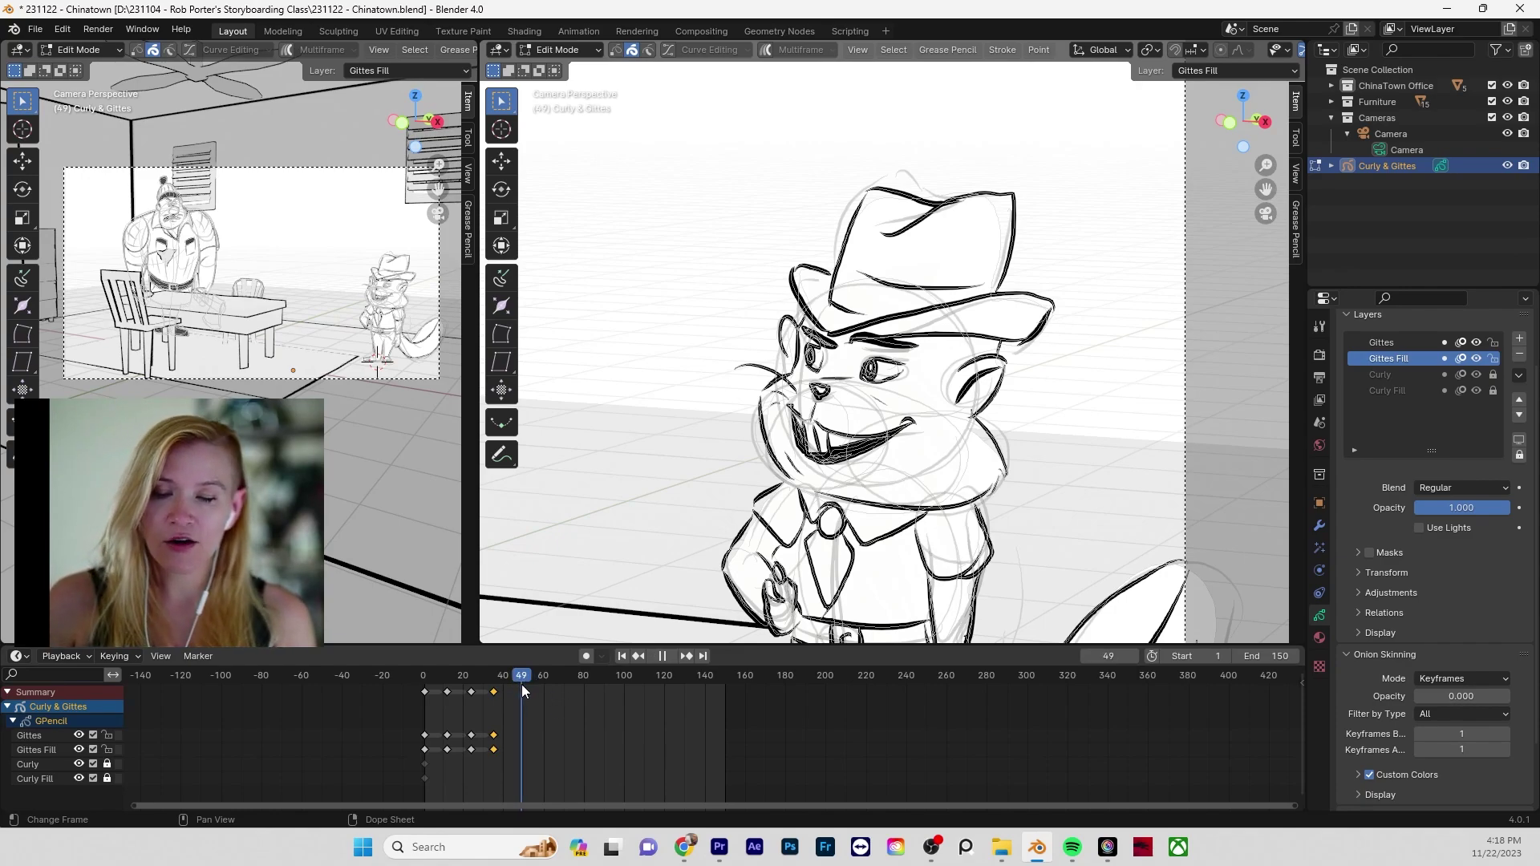
- At frame 28, switch to Sculpt Mode, set the Push brush radius to 181 px and reshape the beaver's hat and upper face
drag(521, 685, 481, 717)
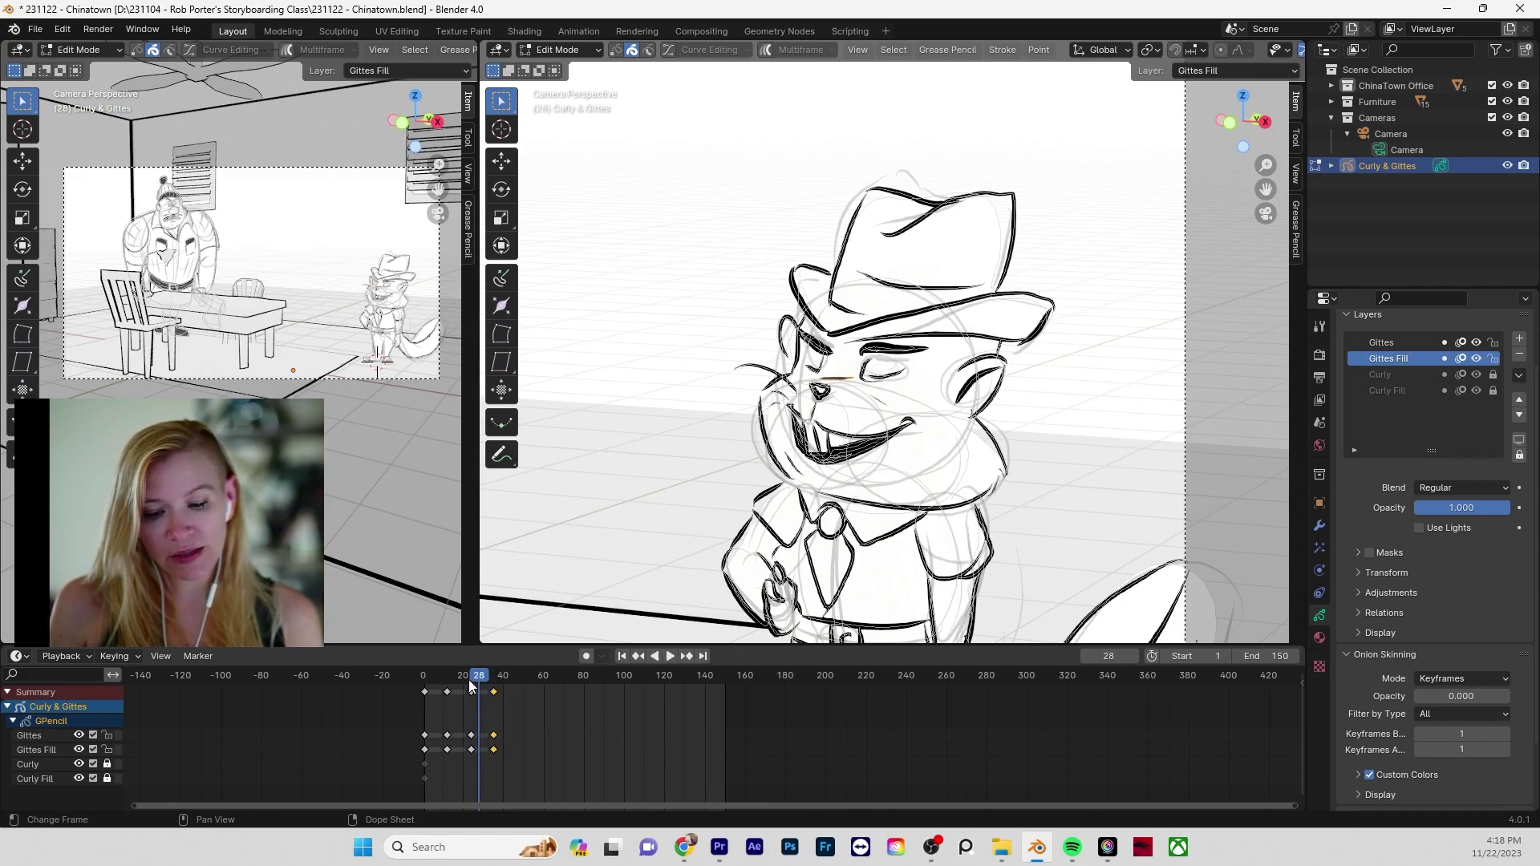
click(565, 50)
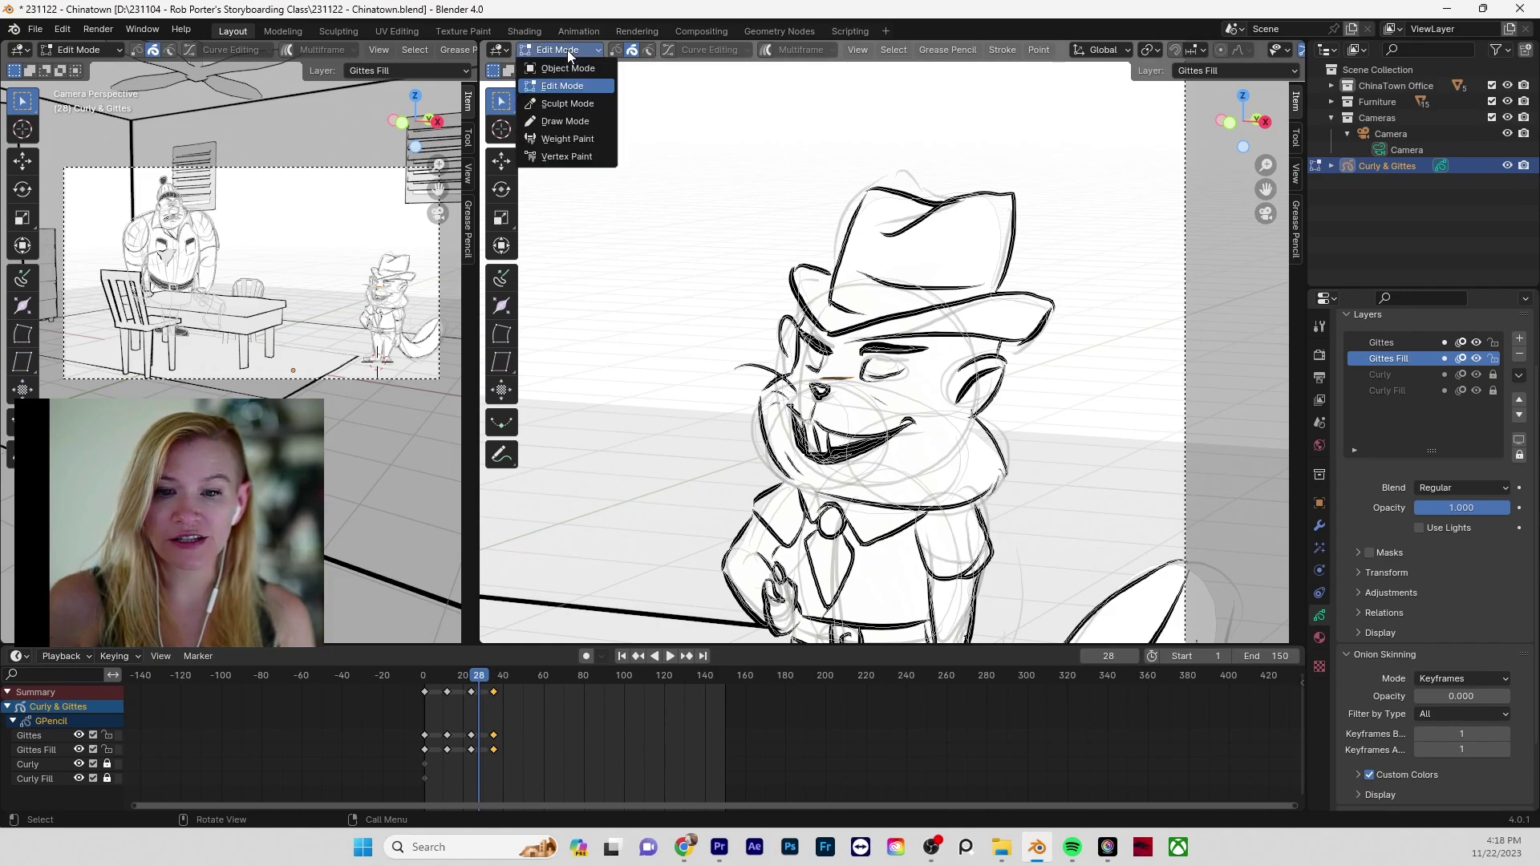
click(562, 105)
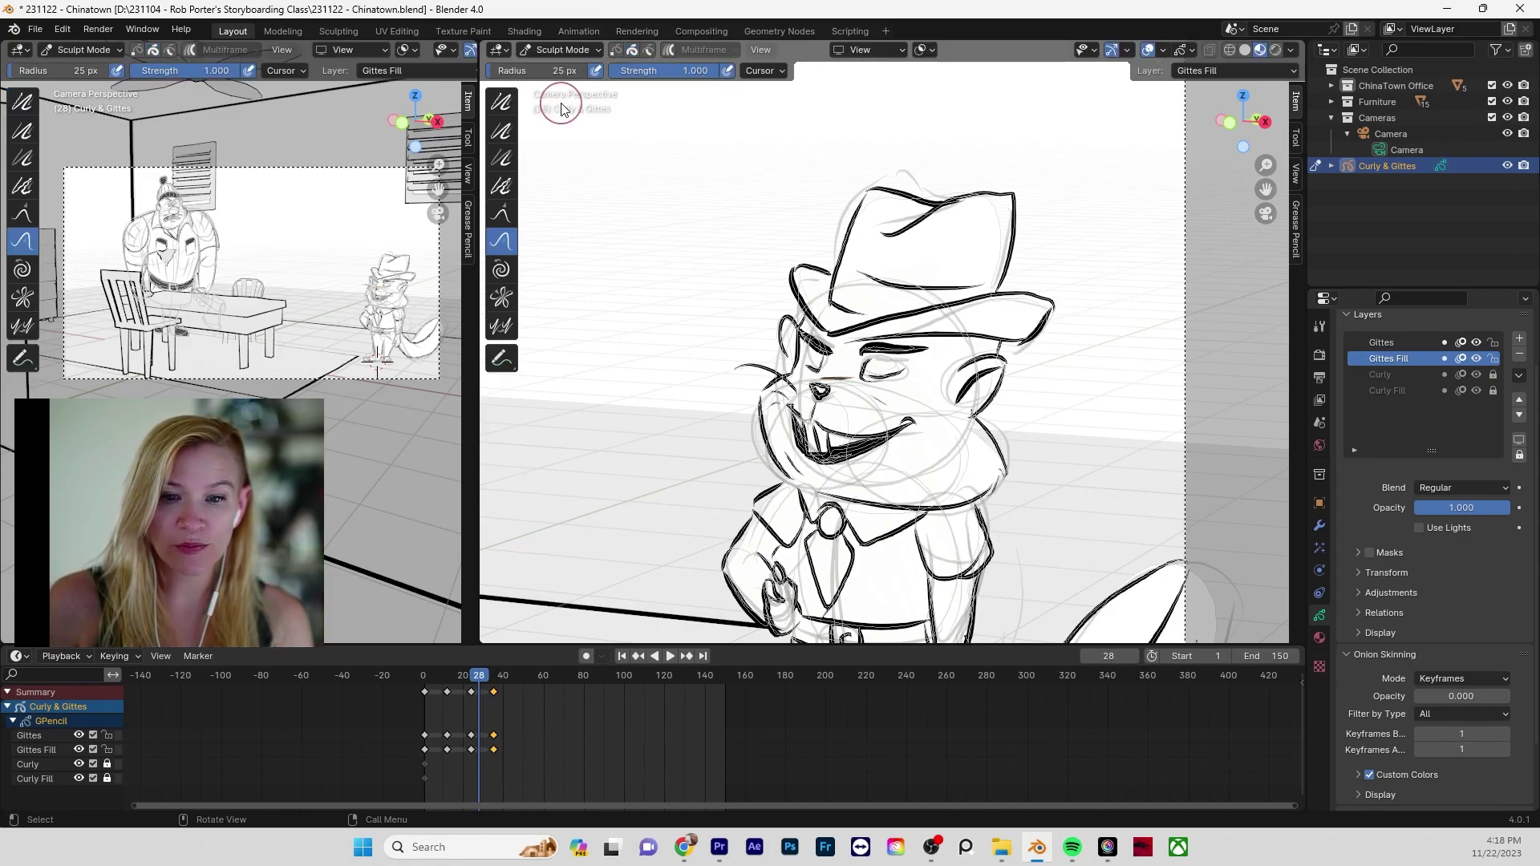
drag(540, 73, 642, 72)
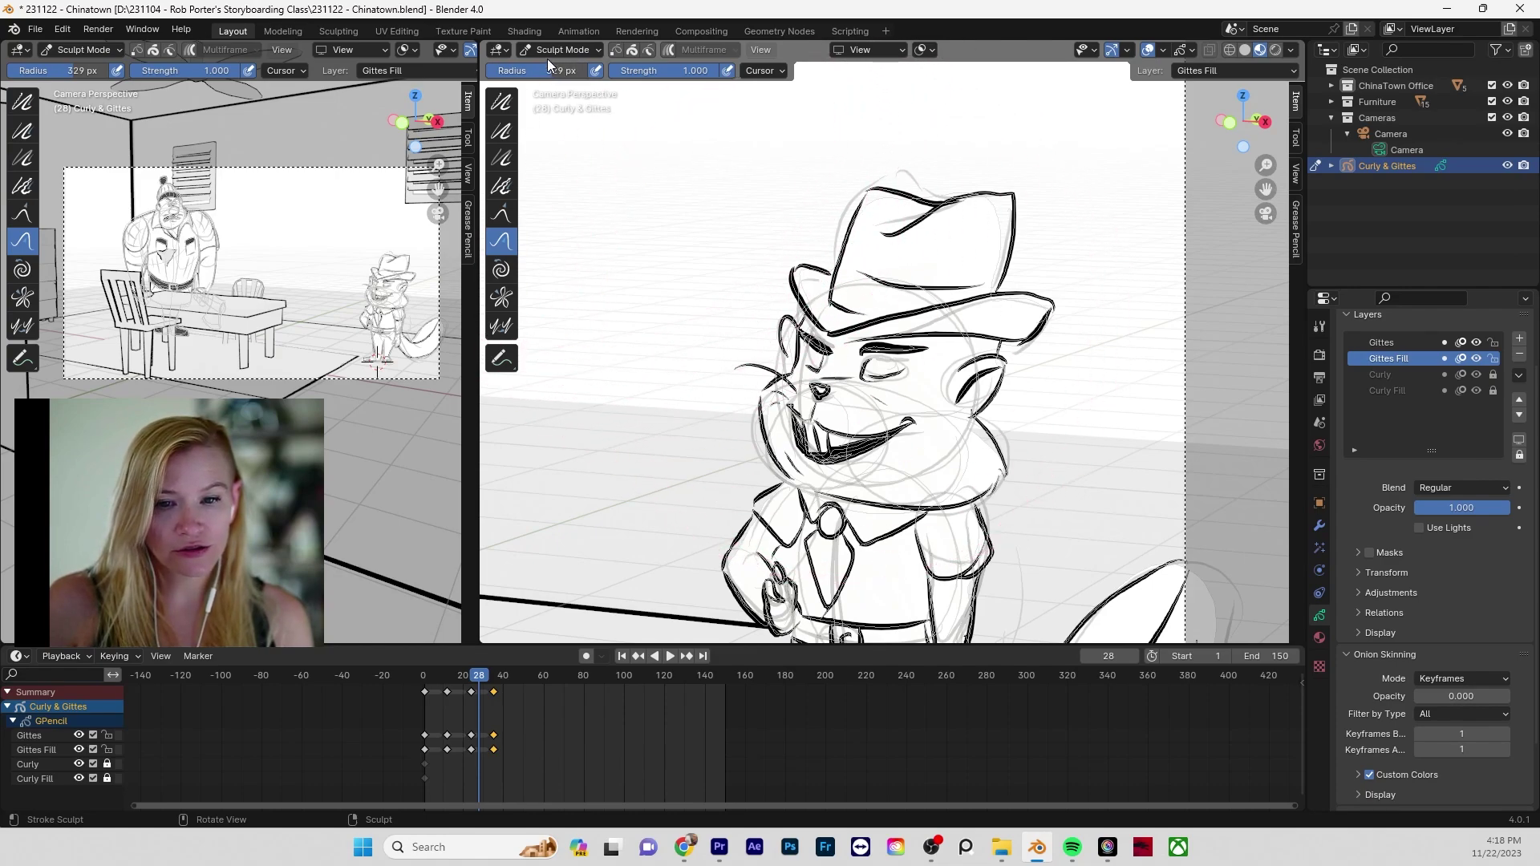
drag(549, 70, 521, 70)
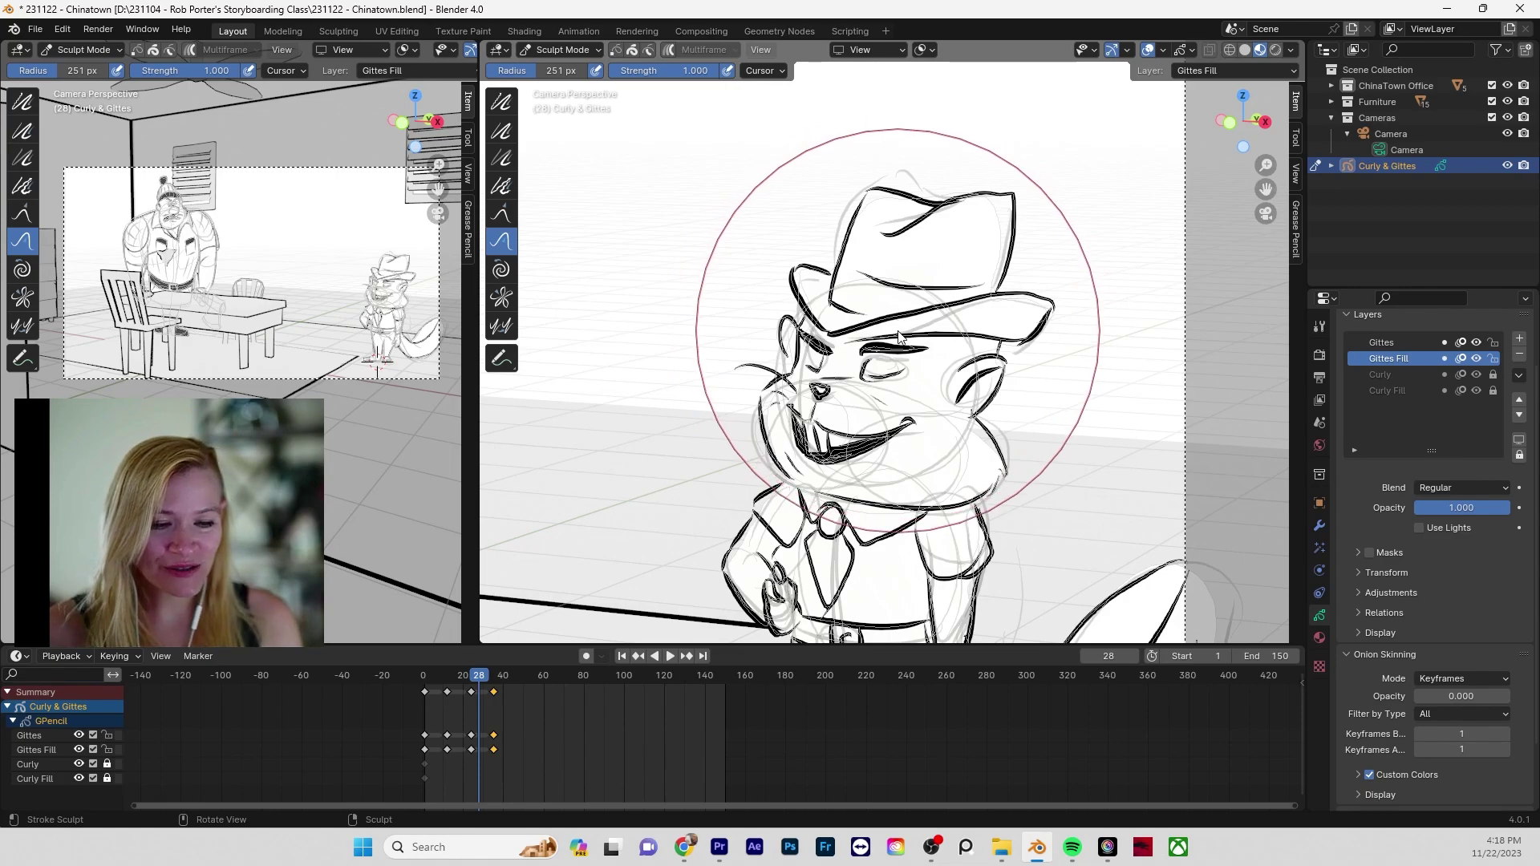
scroll(910, 353, down, 1)
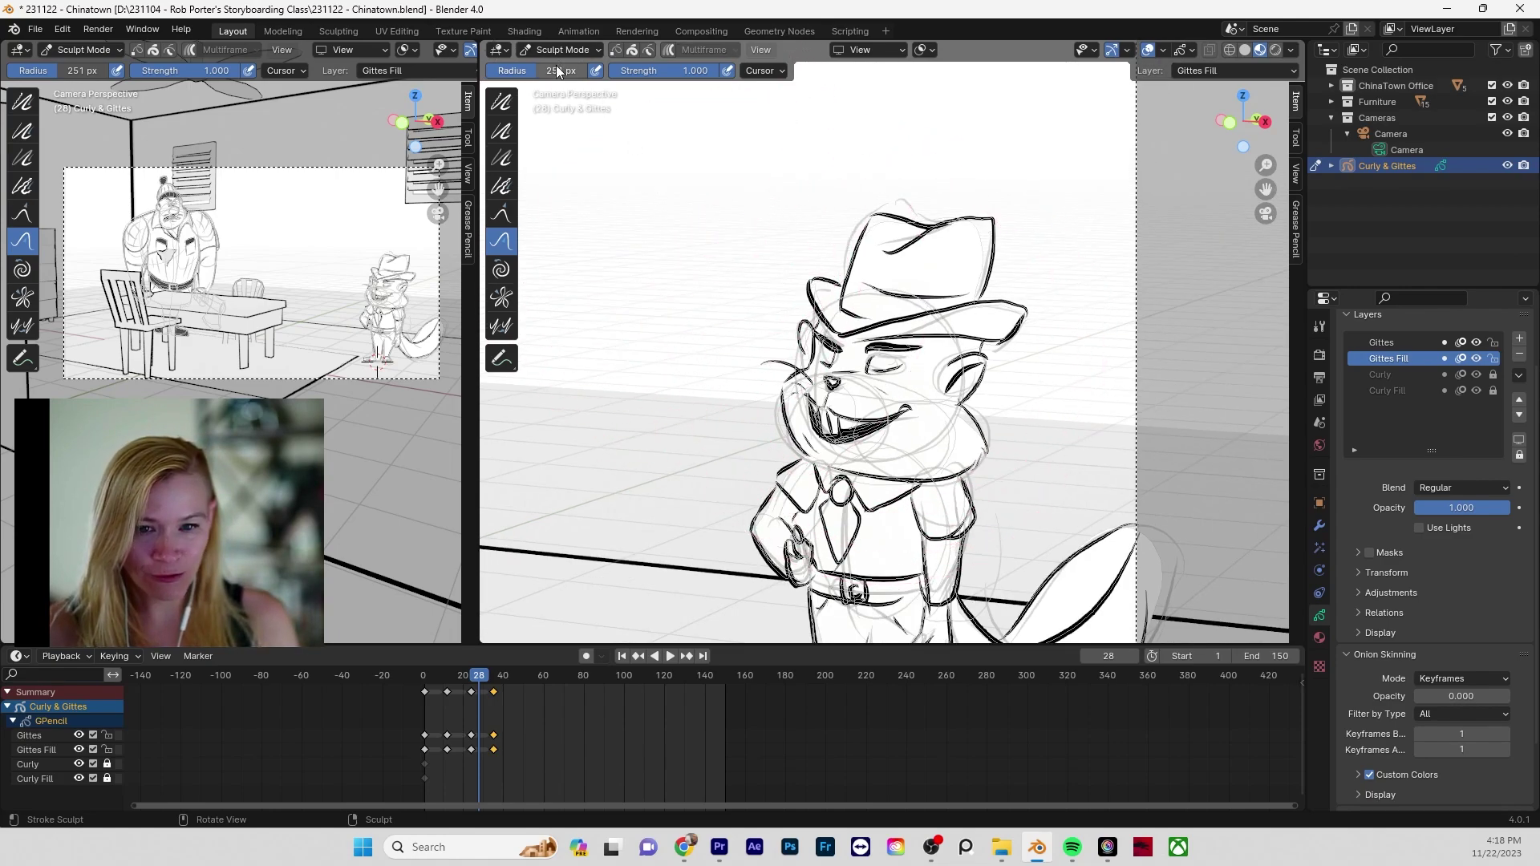
drag(562, 71, 526, 70)
mouse_move(842, 336)
mouse_down()
mouse_move(846, 353)
mouse_move(732, 276)
mouse_move(949, 251)
mouse_move(947, 282)
mouse_move(1023, 315)
mouse_up()
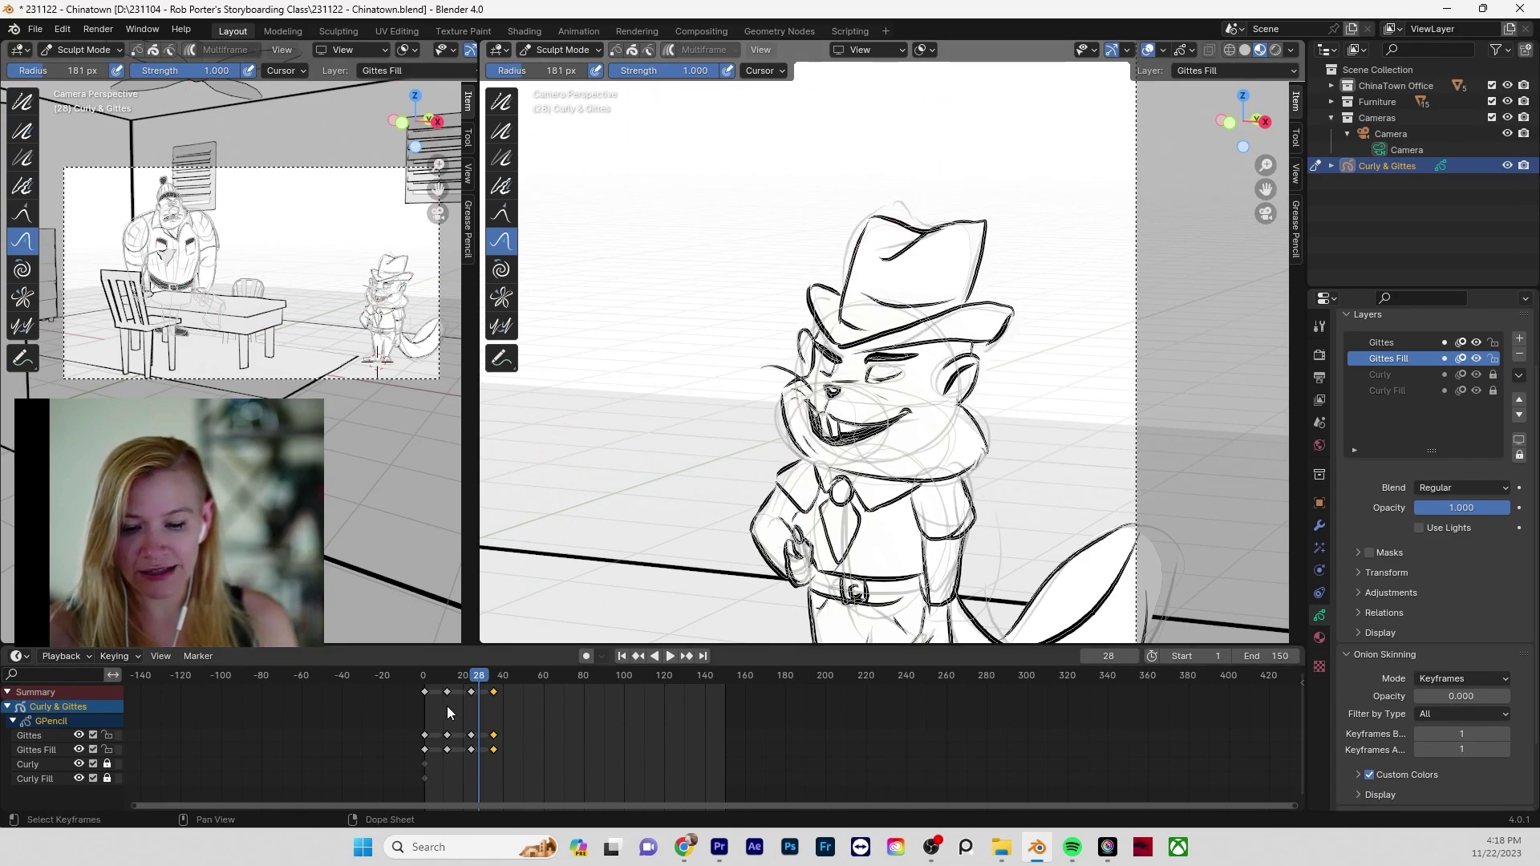
- Play the timeline from frame 2 to check the sculpted pose in motion
mouse_move(476, 679)
mouse_down()
mouse_move(460, 682)
mouse_move(507, 690)
mouse_move(427, 708)
mouse_up()
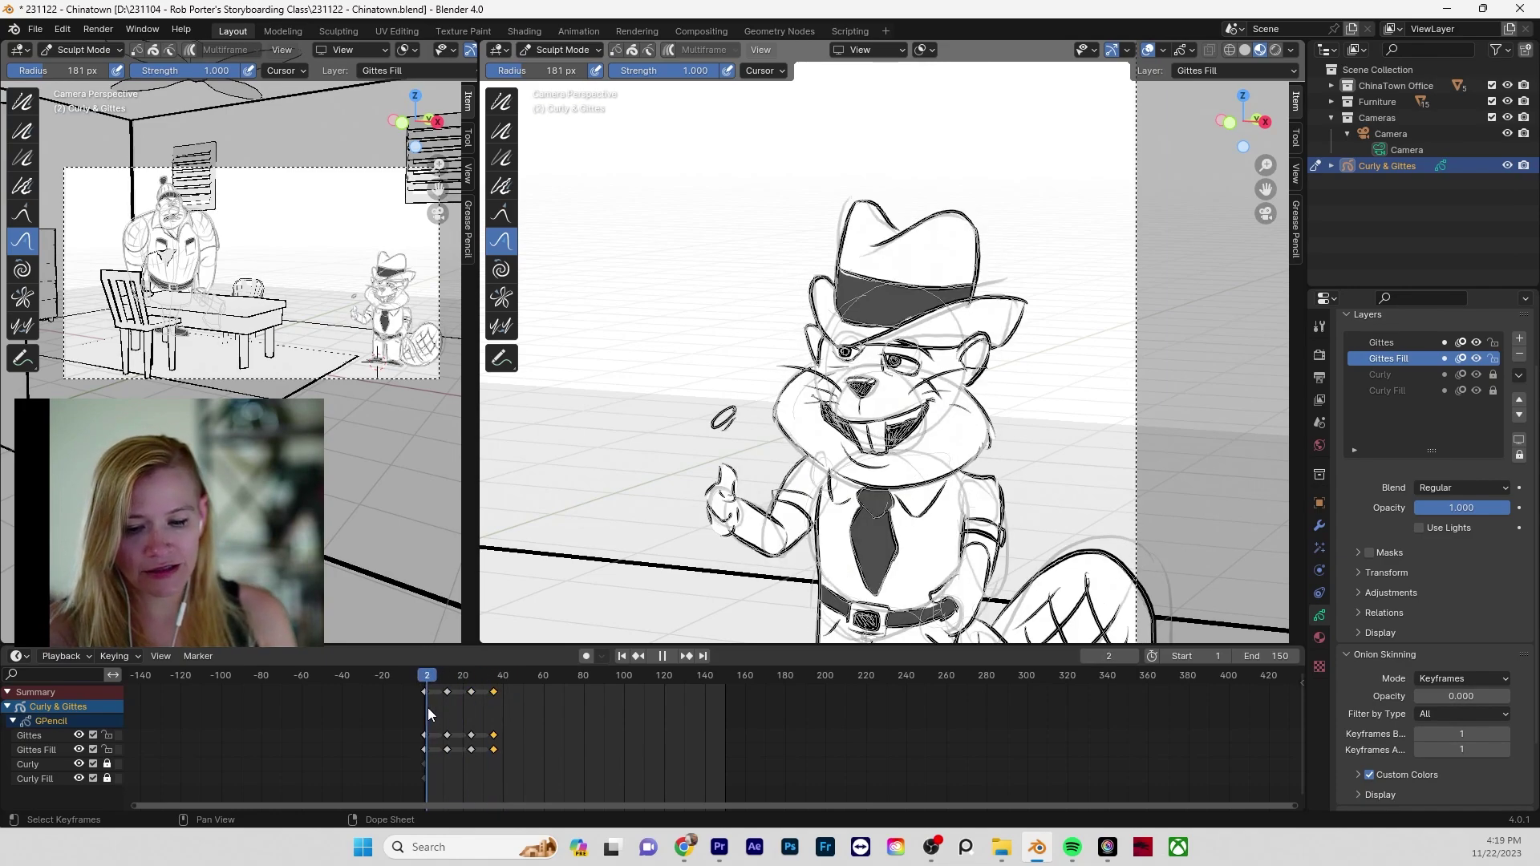
key(space)
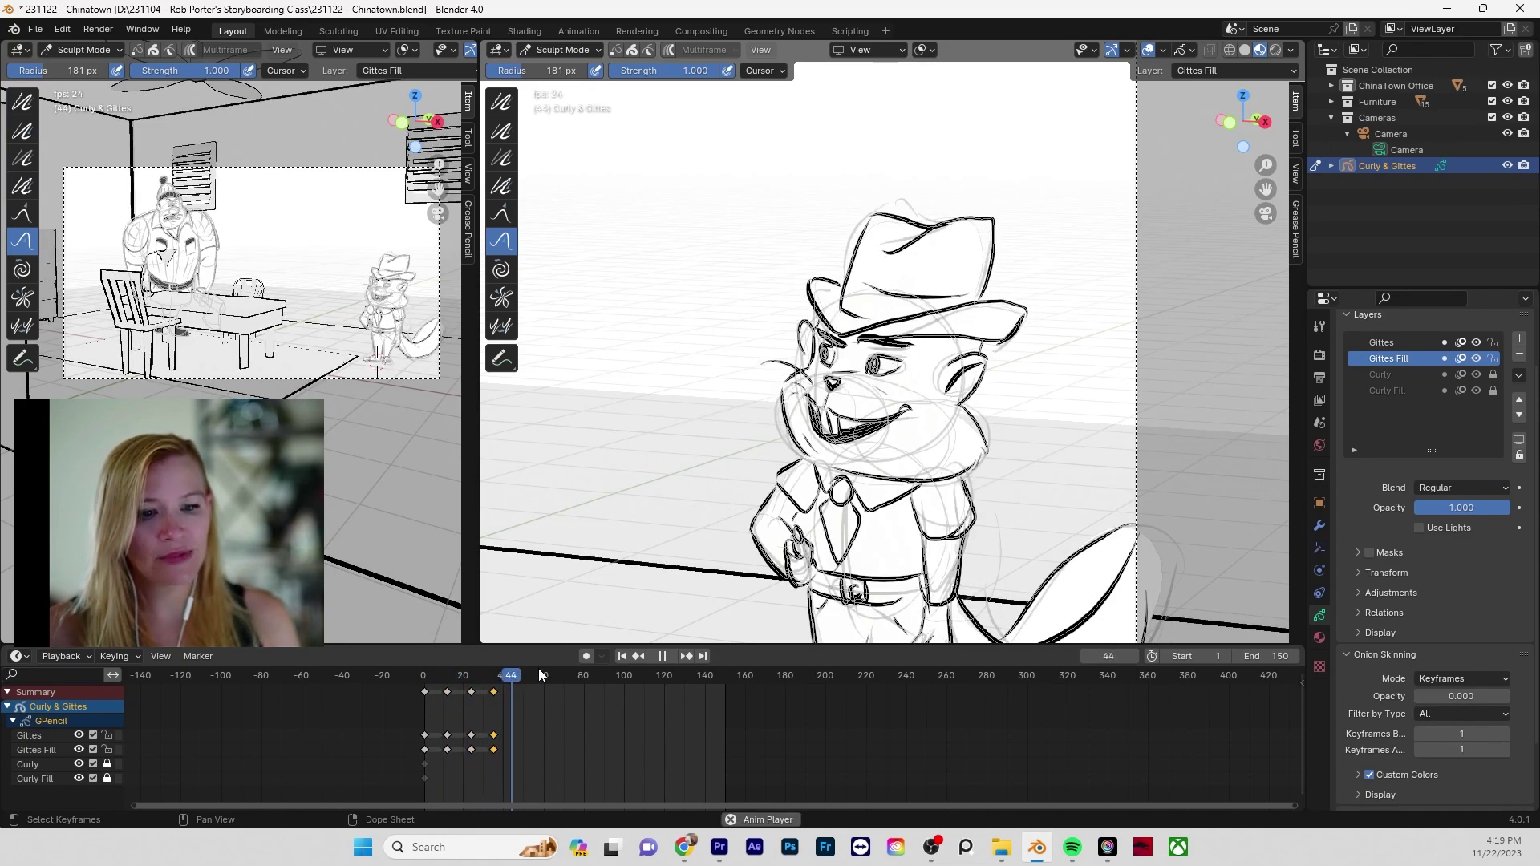
key(space)
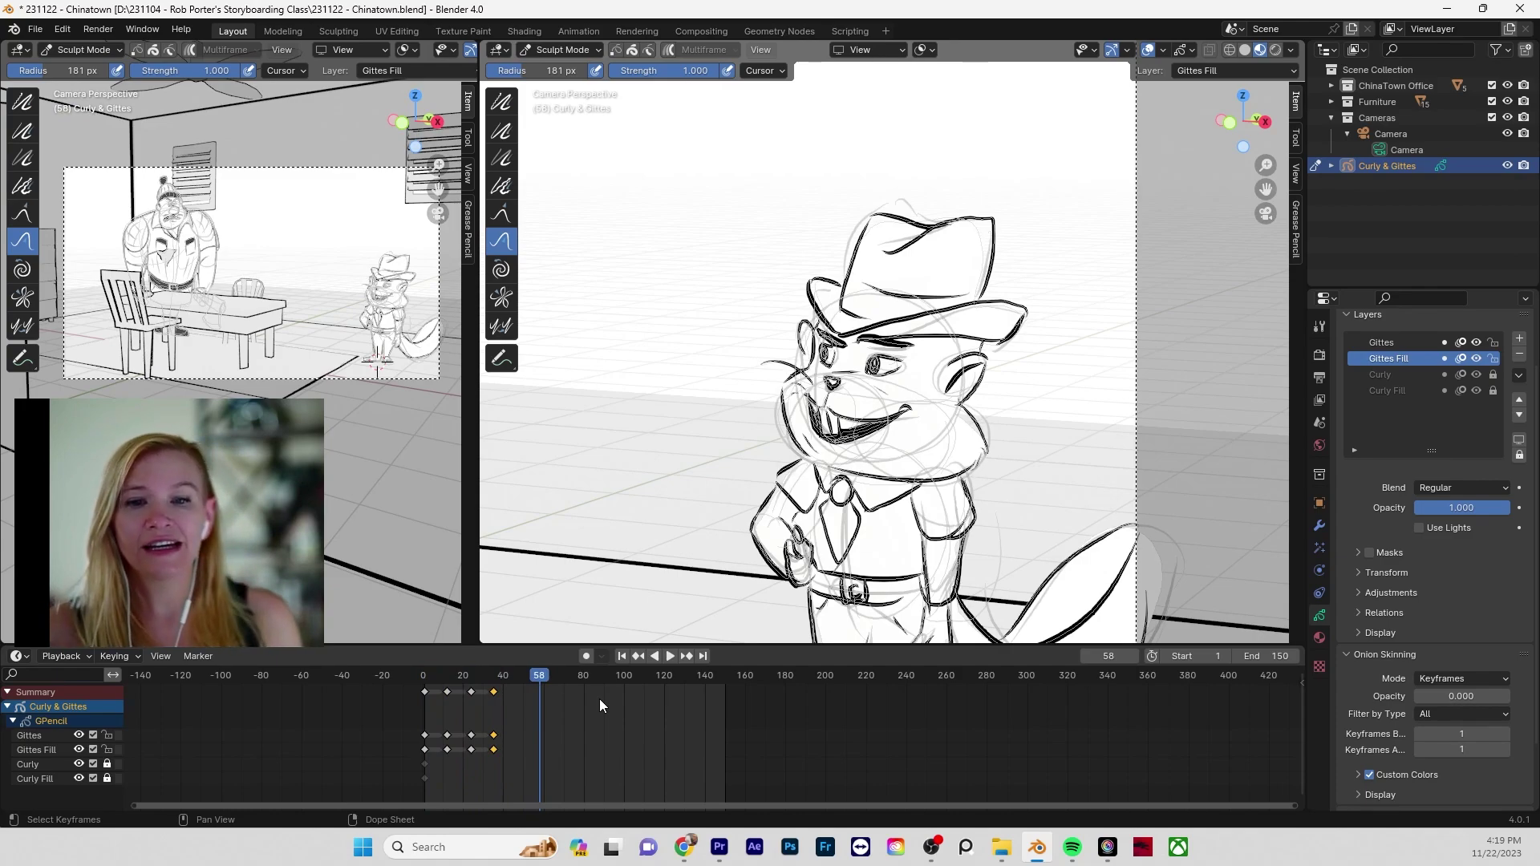
- Switch to Draw Mode and reposition the 3D cursor on the office floor between the table and the beaver
click(556, 51)
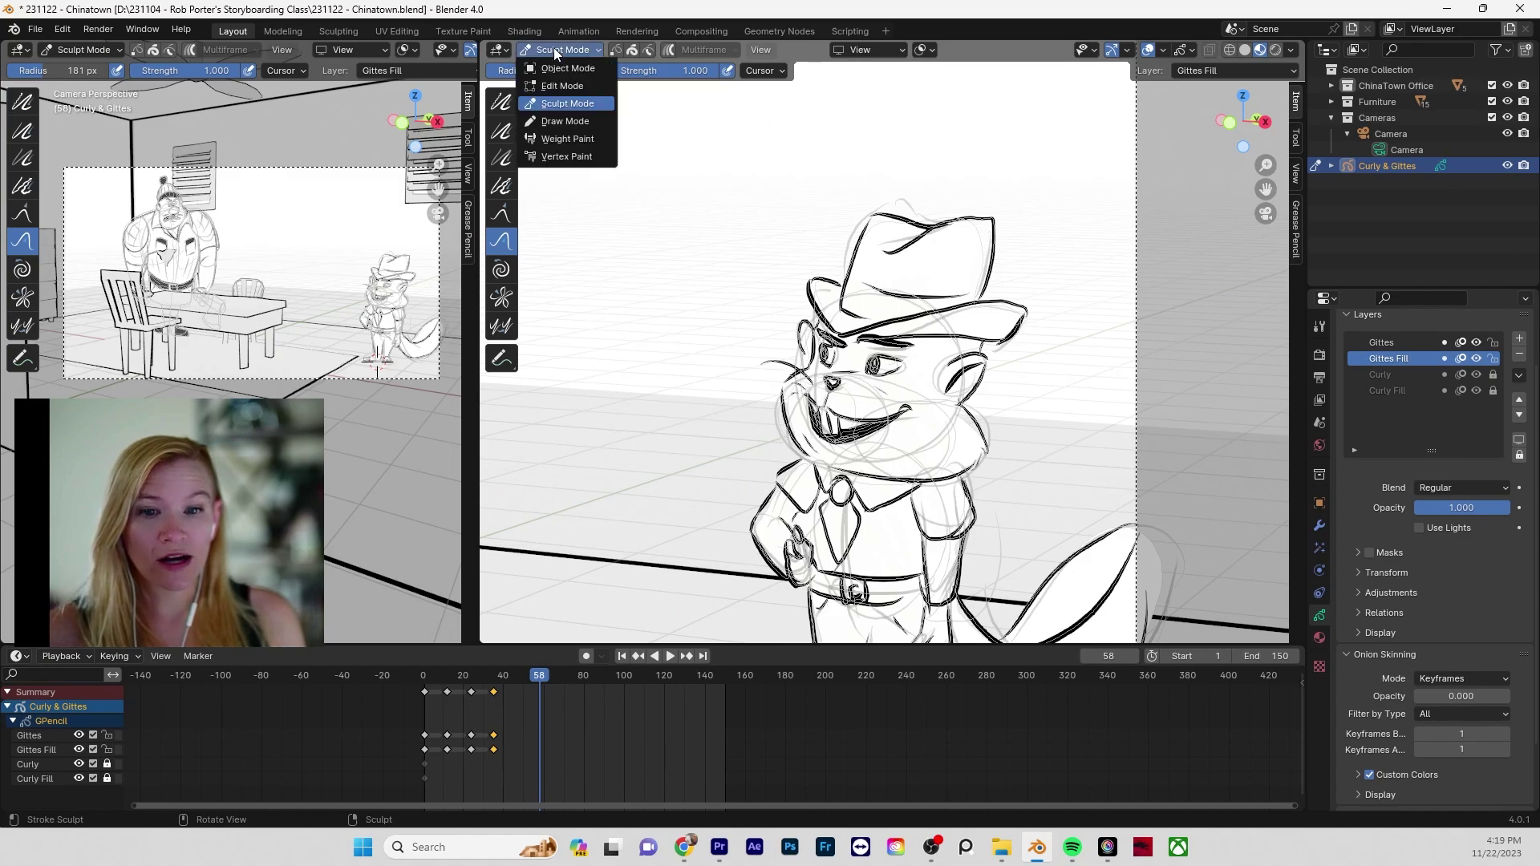
click(553, 121)
mouse_move(639, 381)
shift+middle_down()
mouse_move(698, 243)
mouse_move(818, 275)
mouse_move(804, 286)
shift+middle_up()
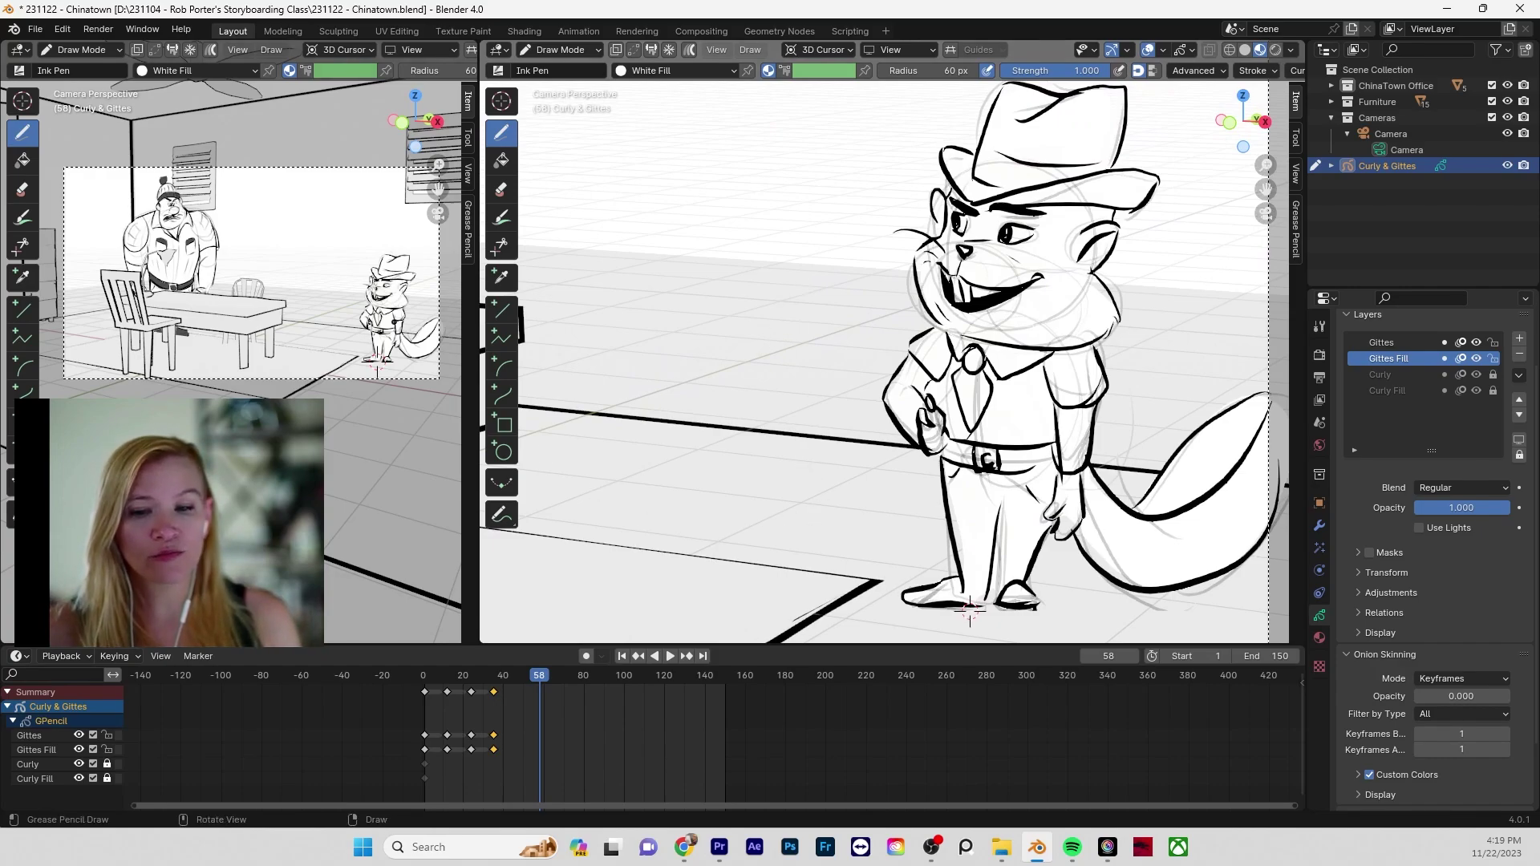
mouse_move(321, 345)
middle_down()
mouse_move(362, 351)
mouse_move(255, 304)
middle_up()
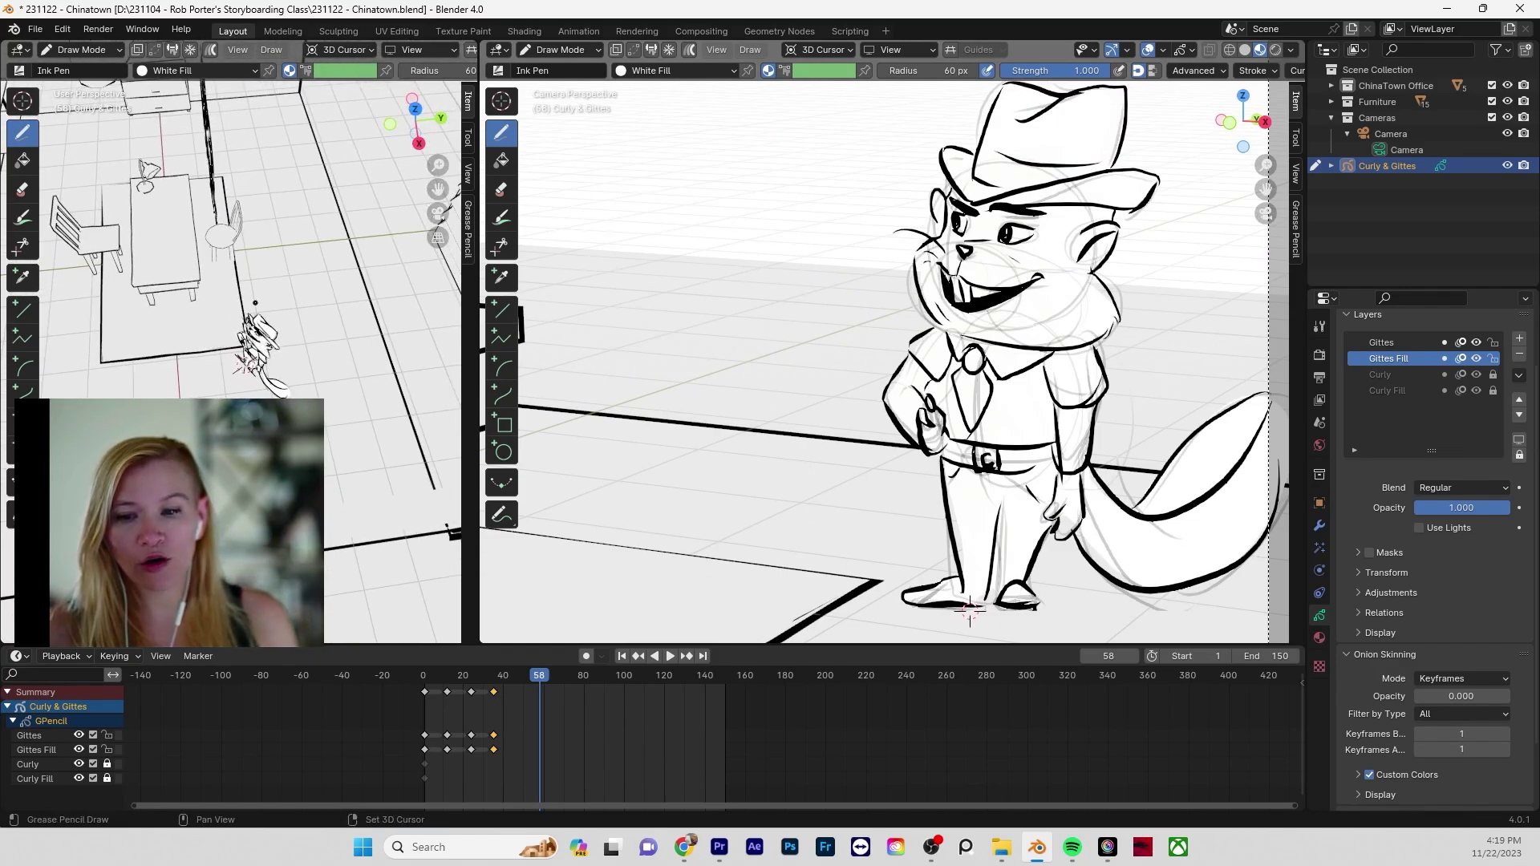
shift+right_click(250, 300)
scroll(250, 299, up, 1)
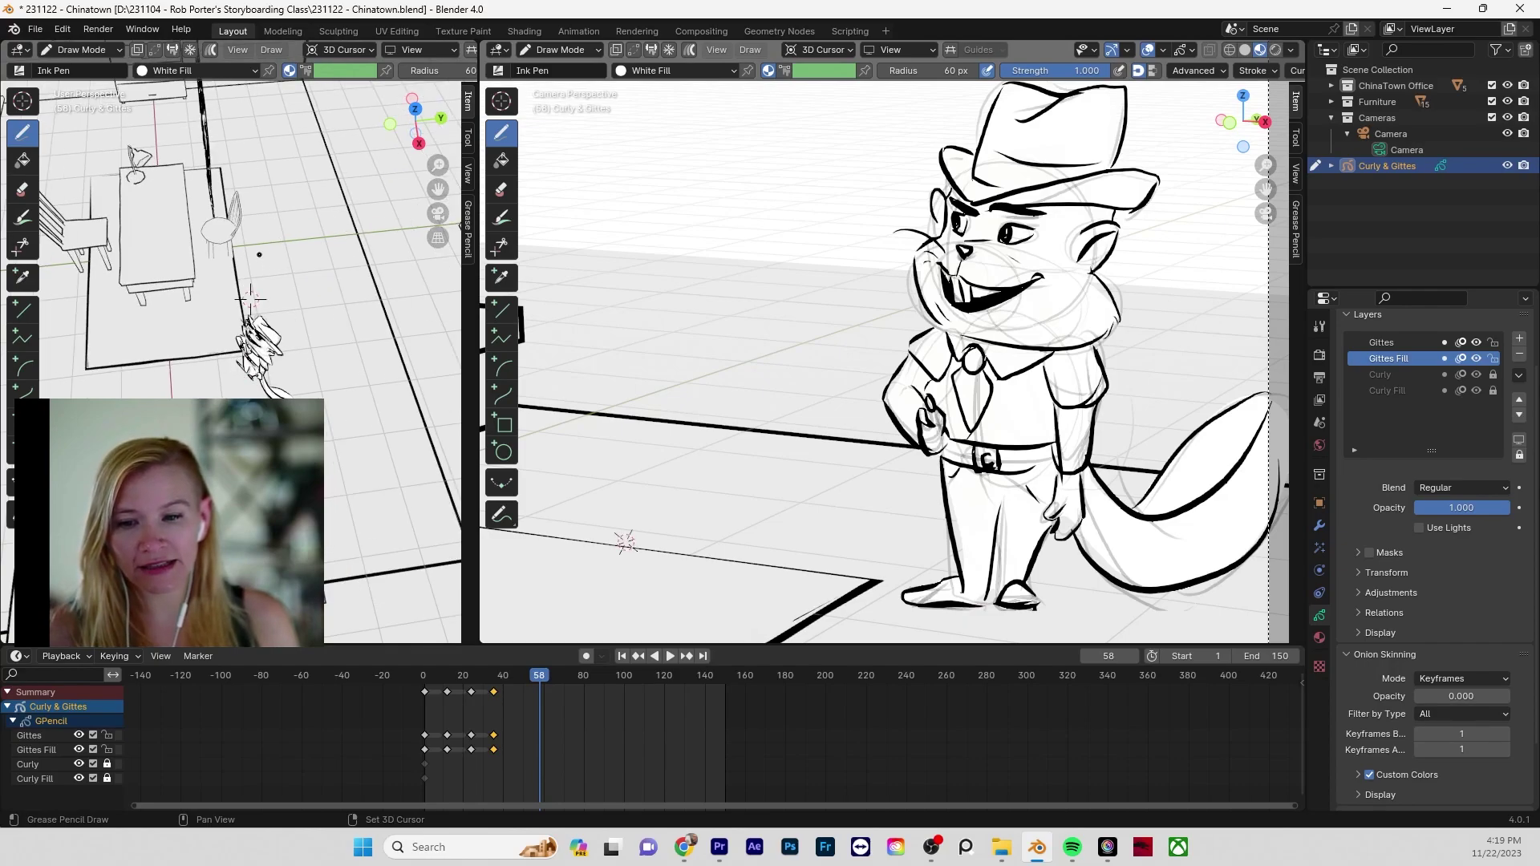
scroll(287, 265, up, 1)
shift+right_click(273, 245)
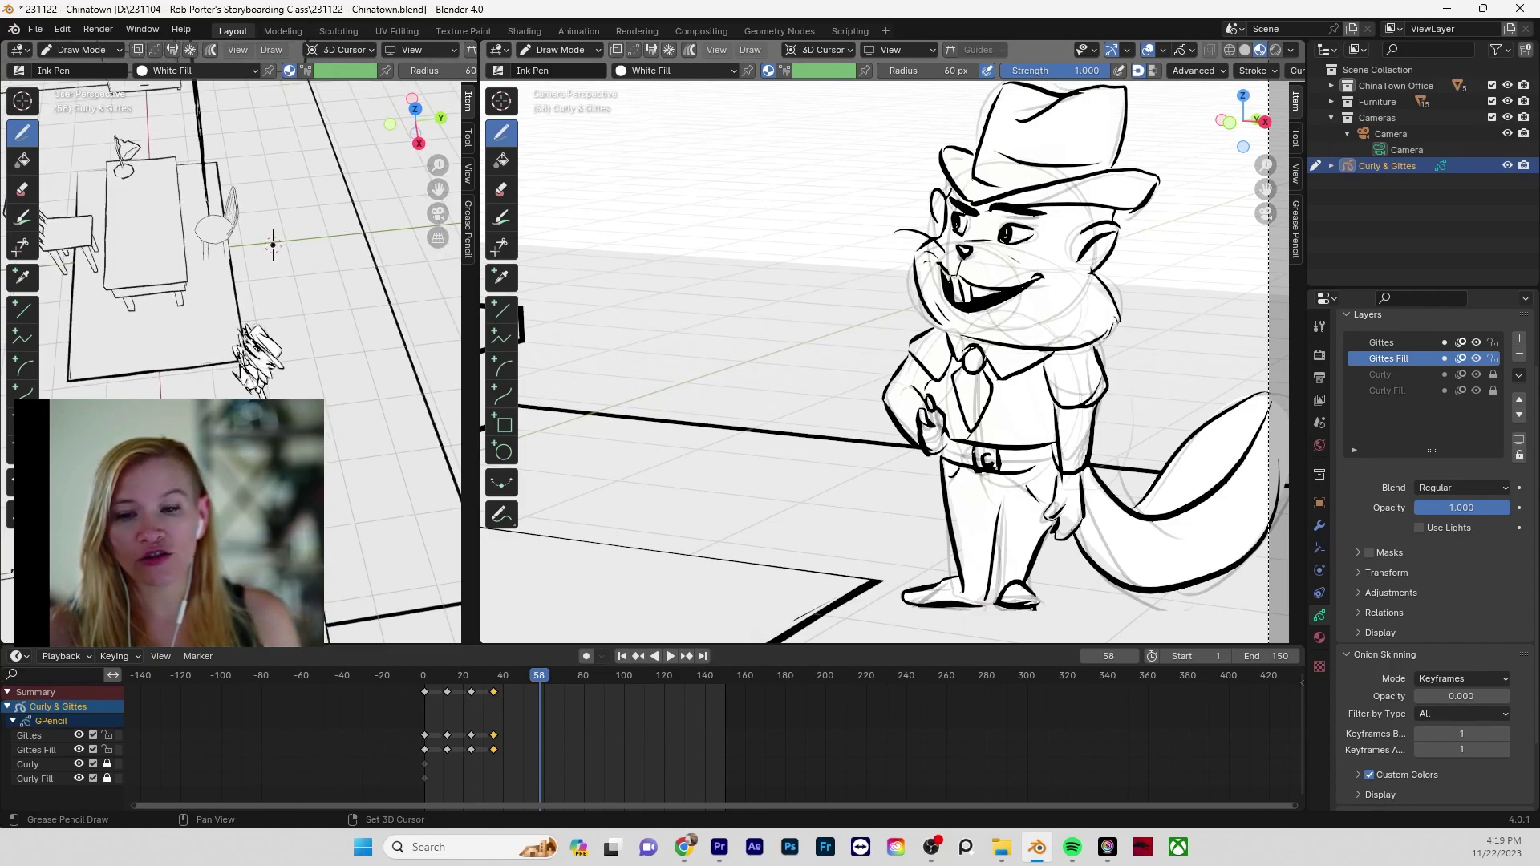
middle_drag(276, 182, 171, 117)
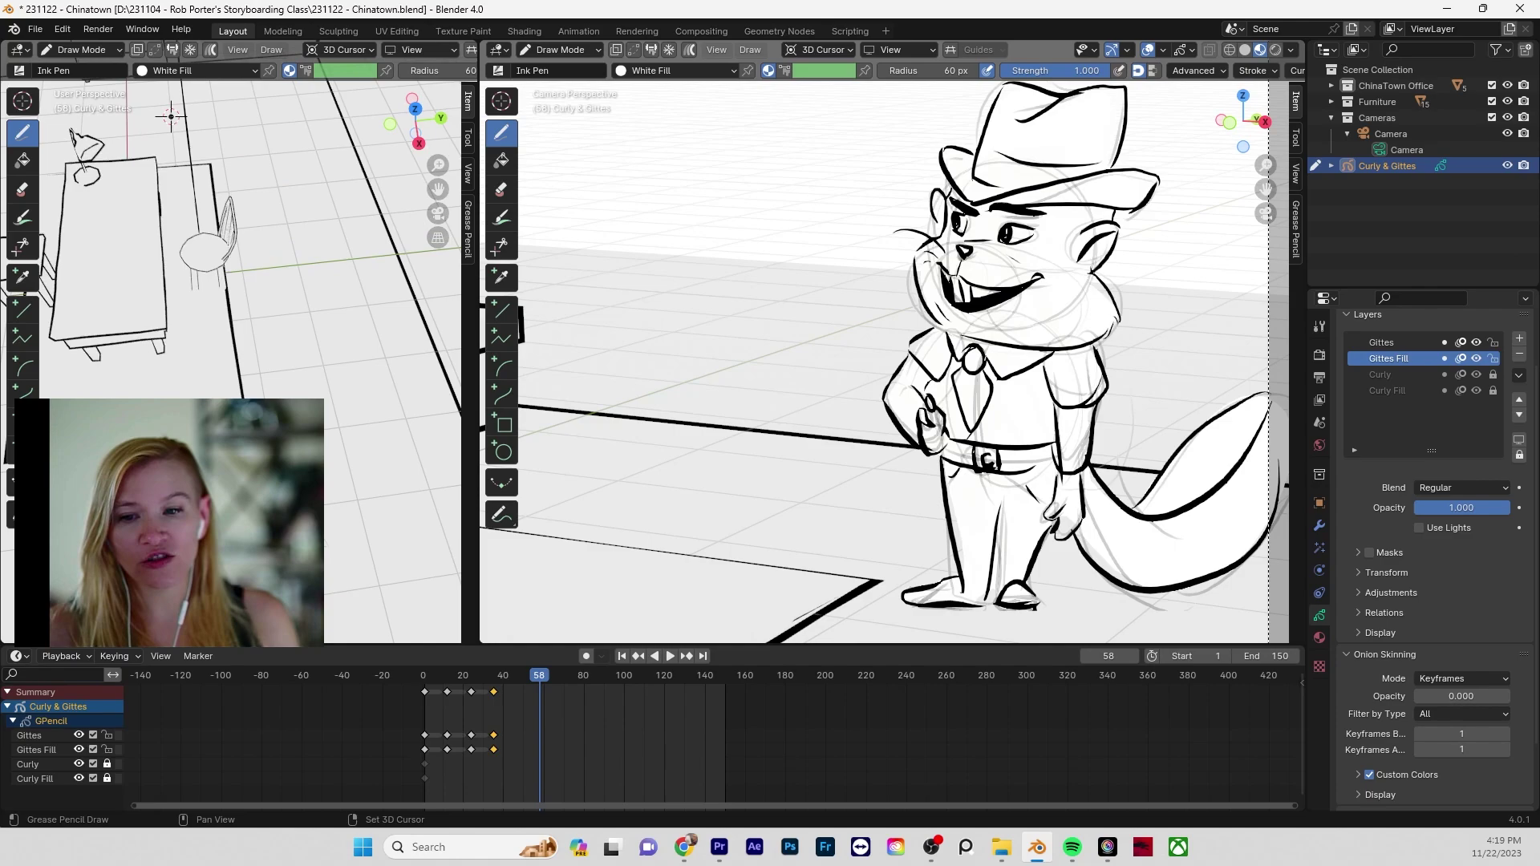
scroll(198, 393, down, 3)
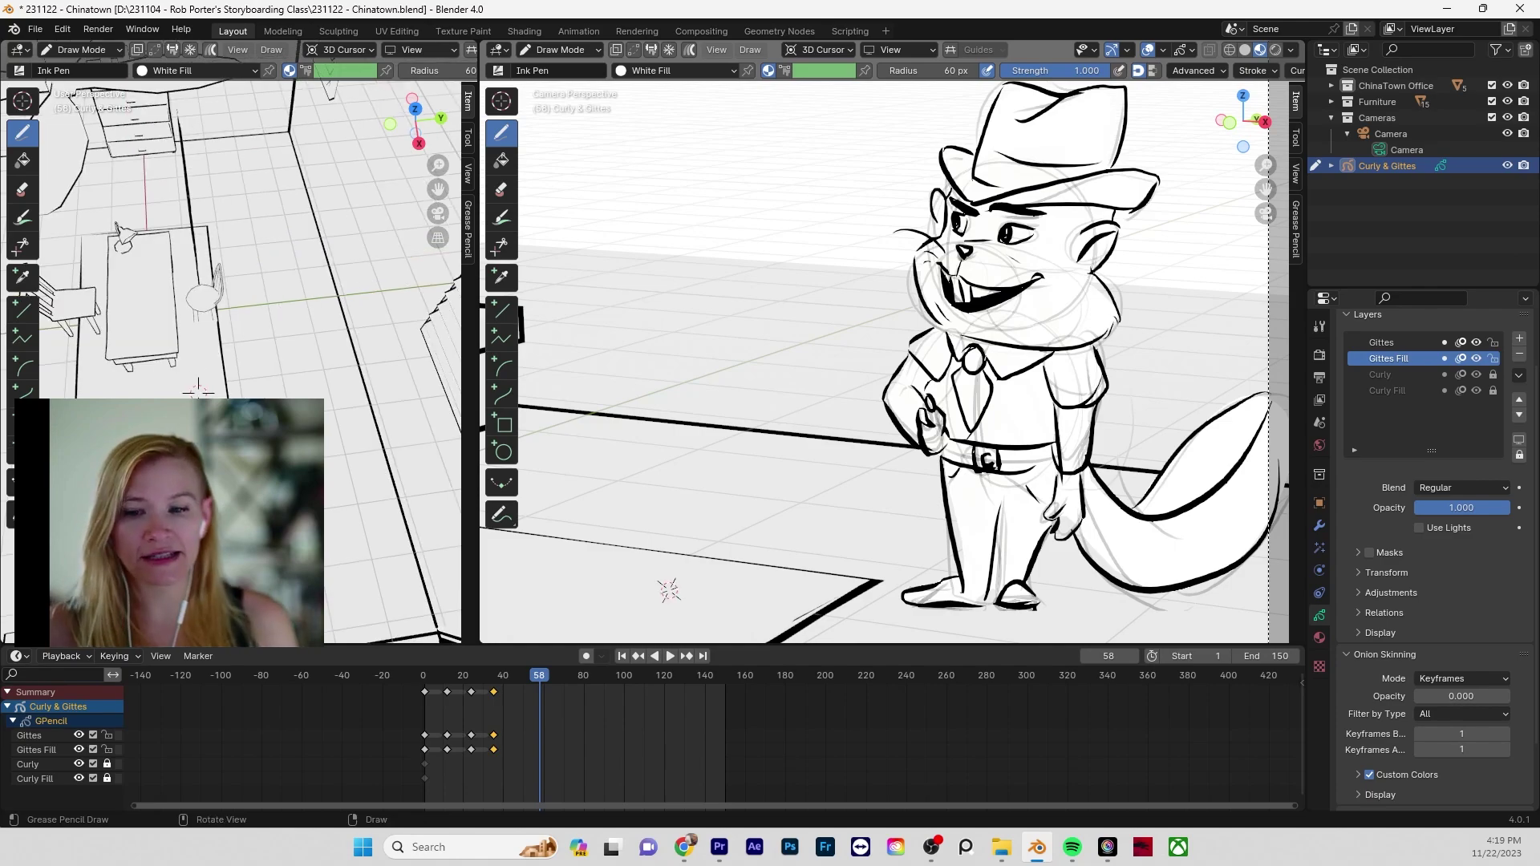
middle_drag(198, 393, 232, 353)
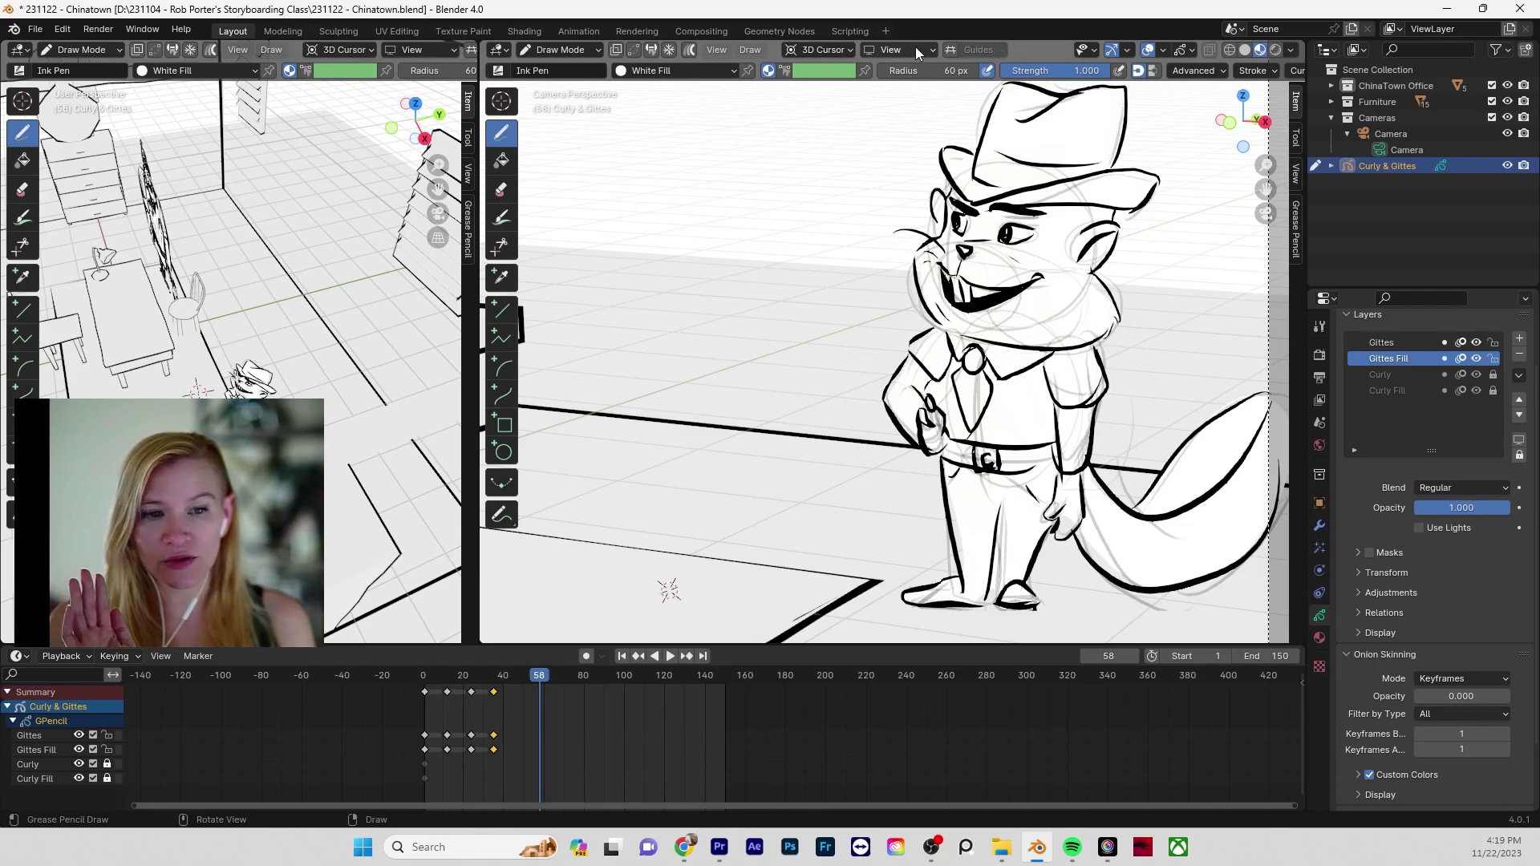
- Examine the drawing plane options for strokes placed at the 3D cursor, with the whole camera shot in view
scroll(894, 304, down, 5)
shift+middle_drag(834, 433, 997, 358)
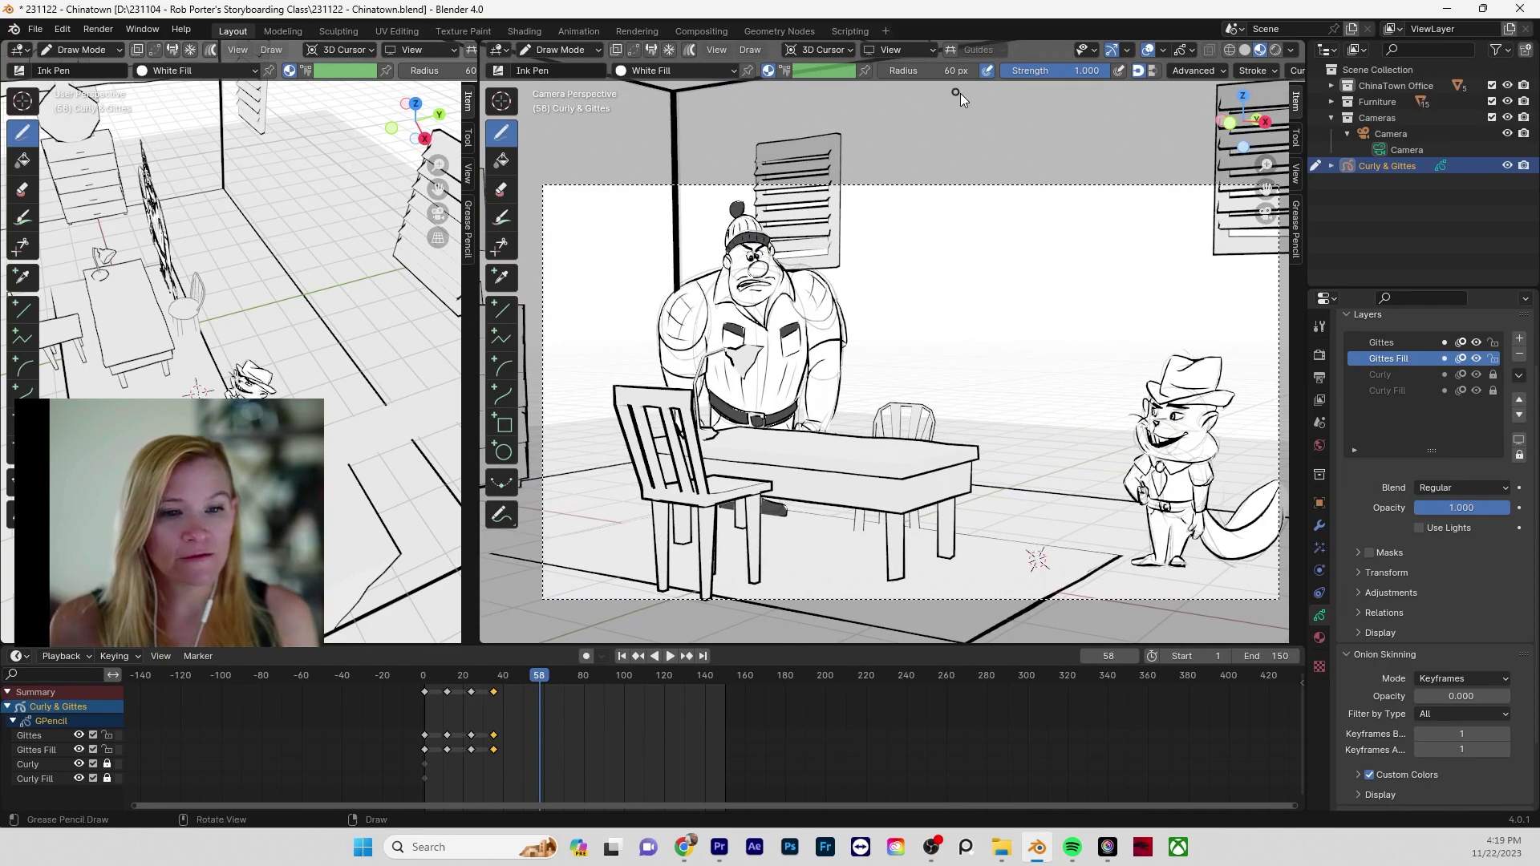
click(896, 50)
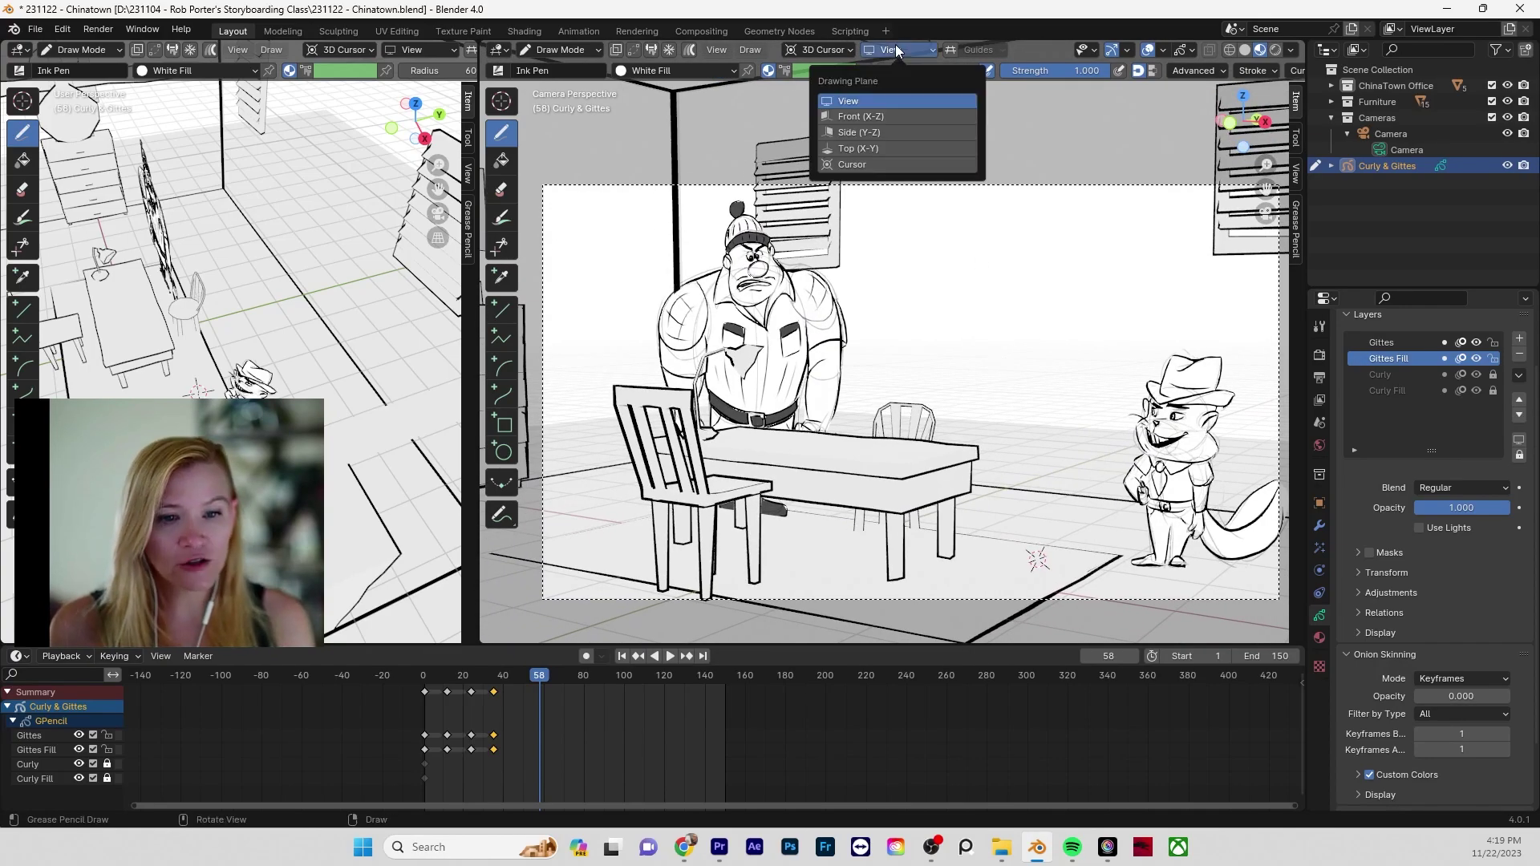
click(895, 50)
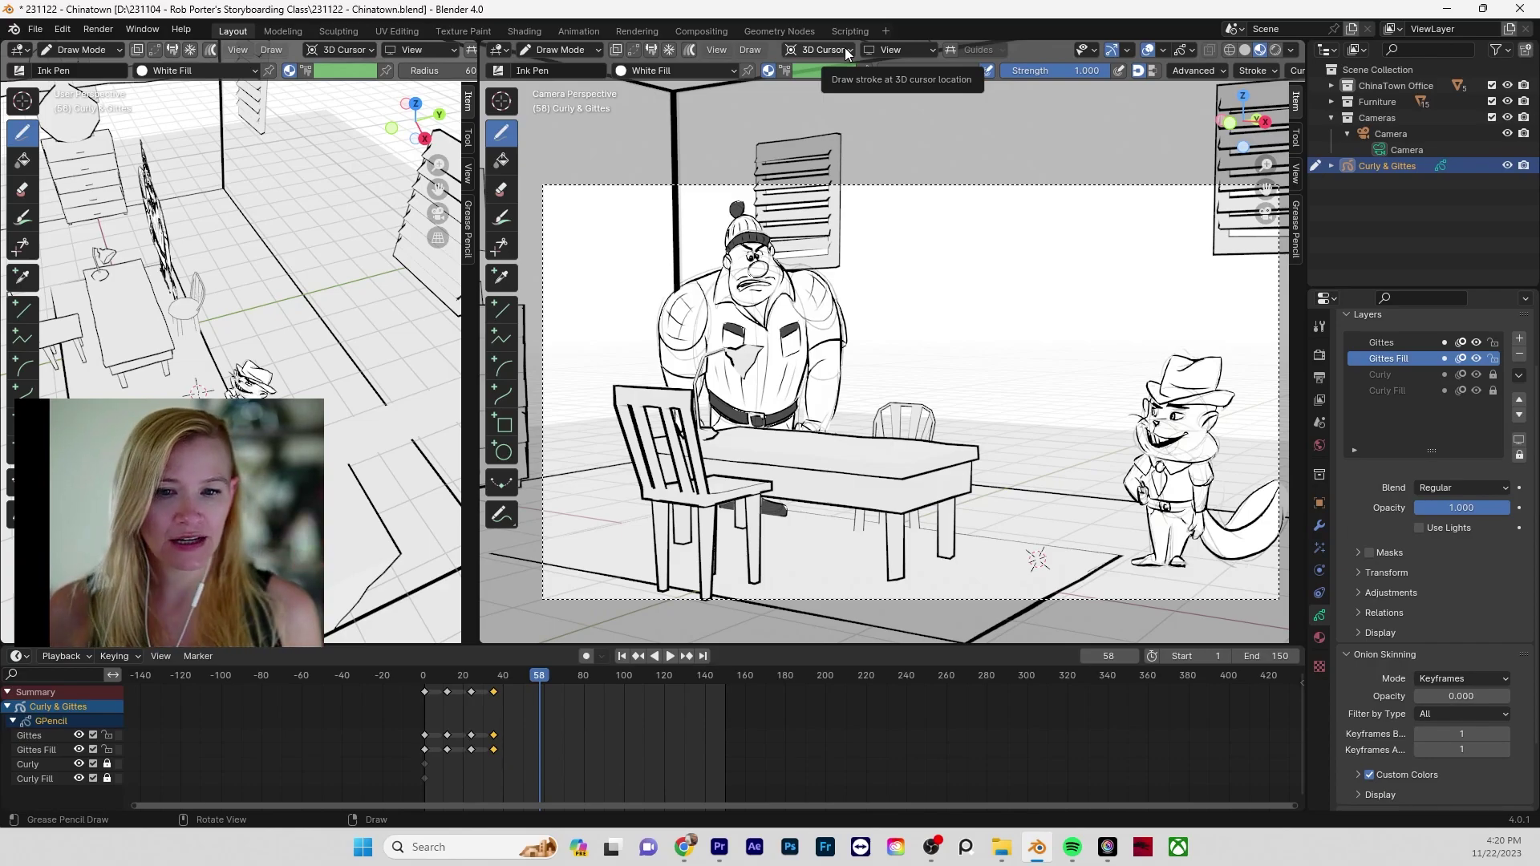
- Switch to Object Mode and select the camera's data in the Cameras collection to show its lens settings
click(567, 50)
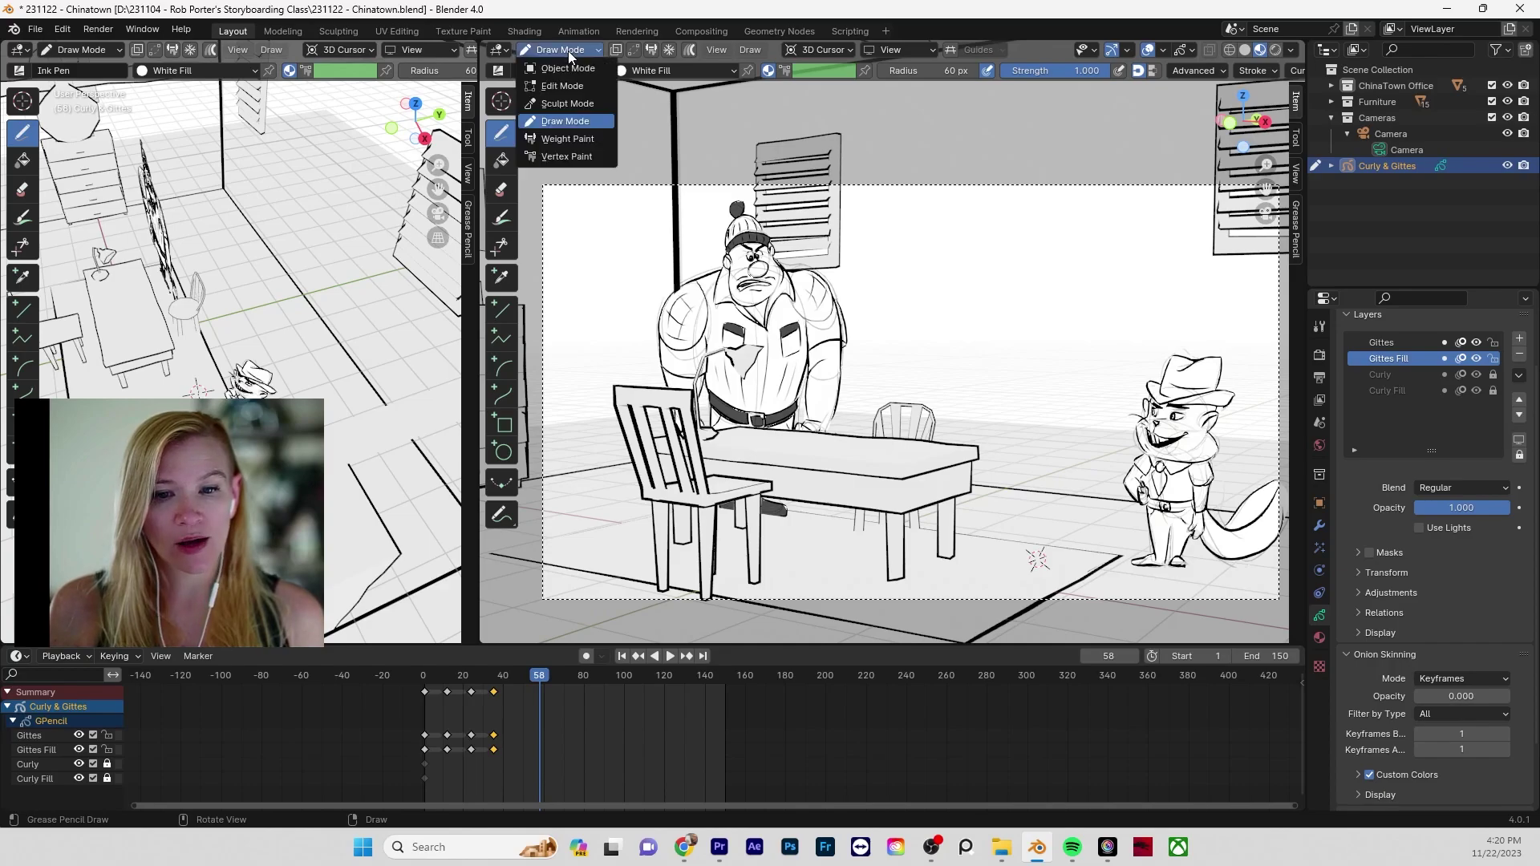
click(568, 64)
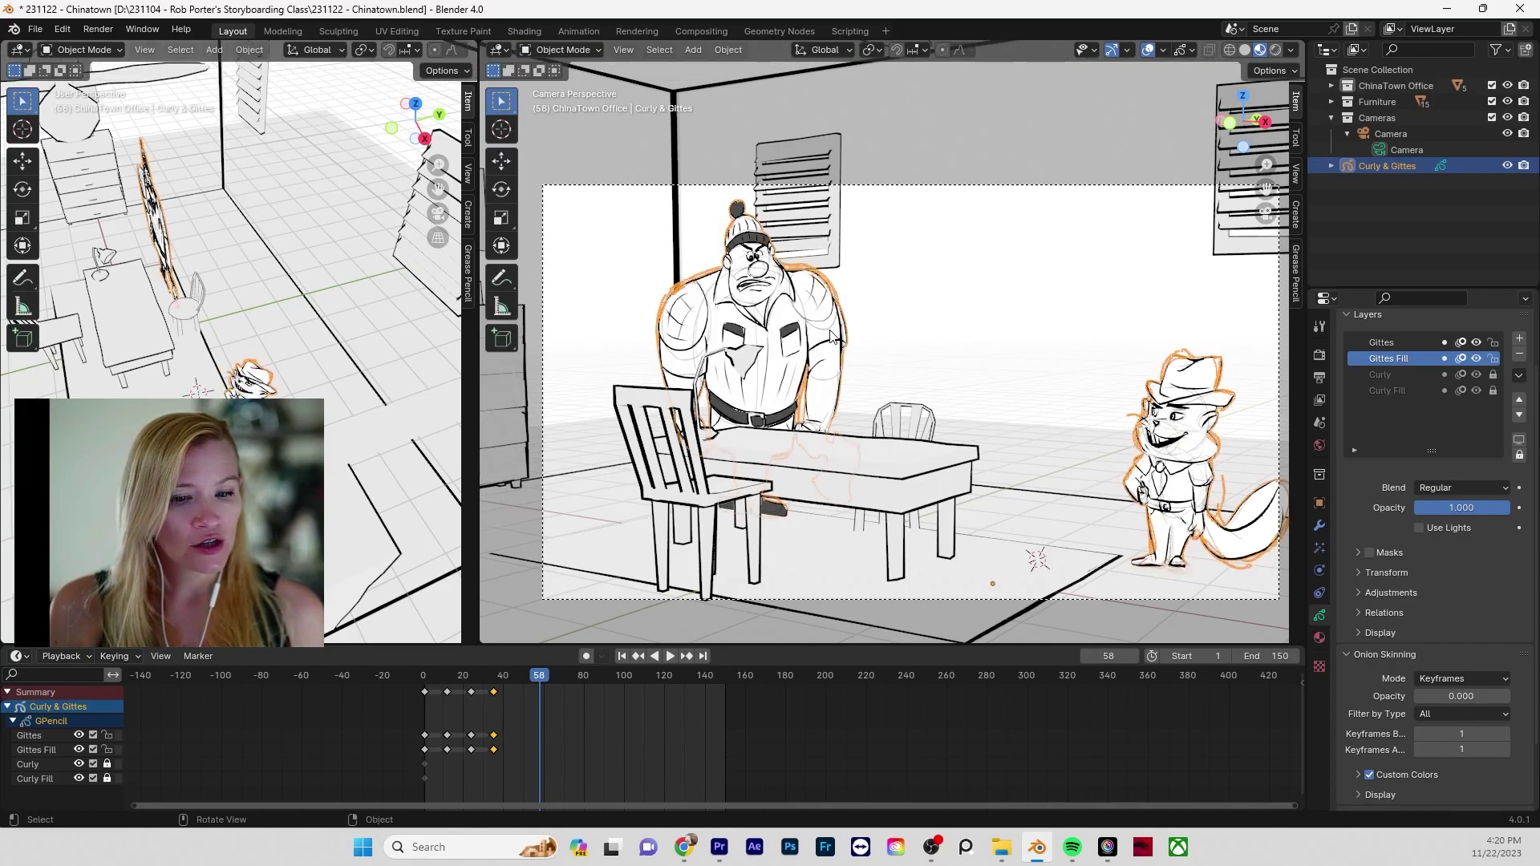
click(1412, 149)
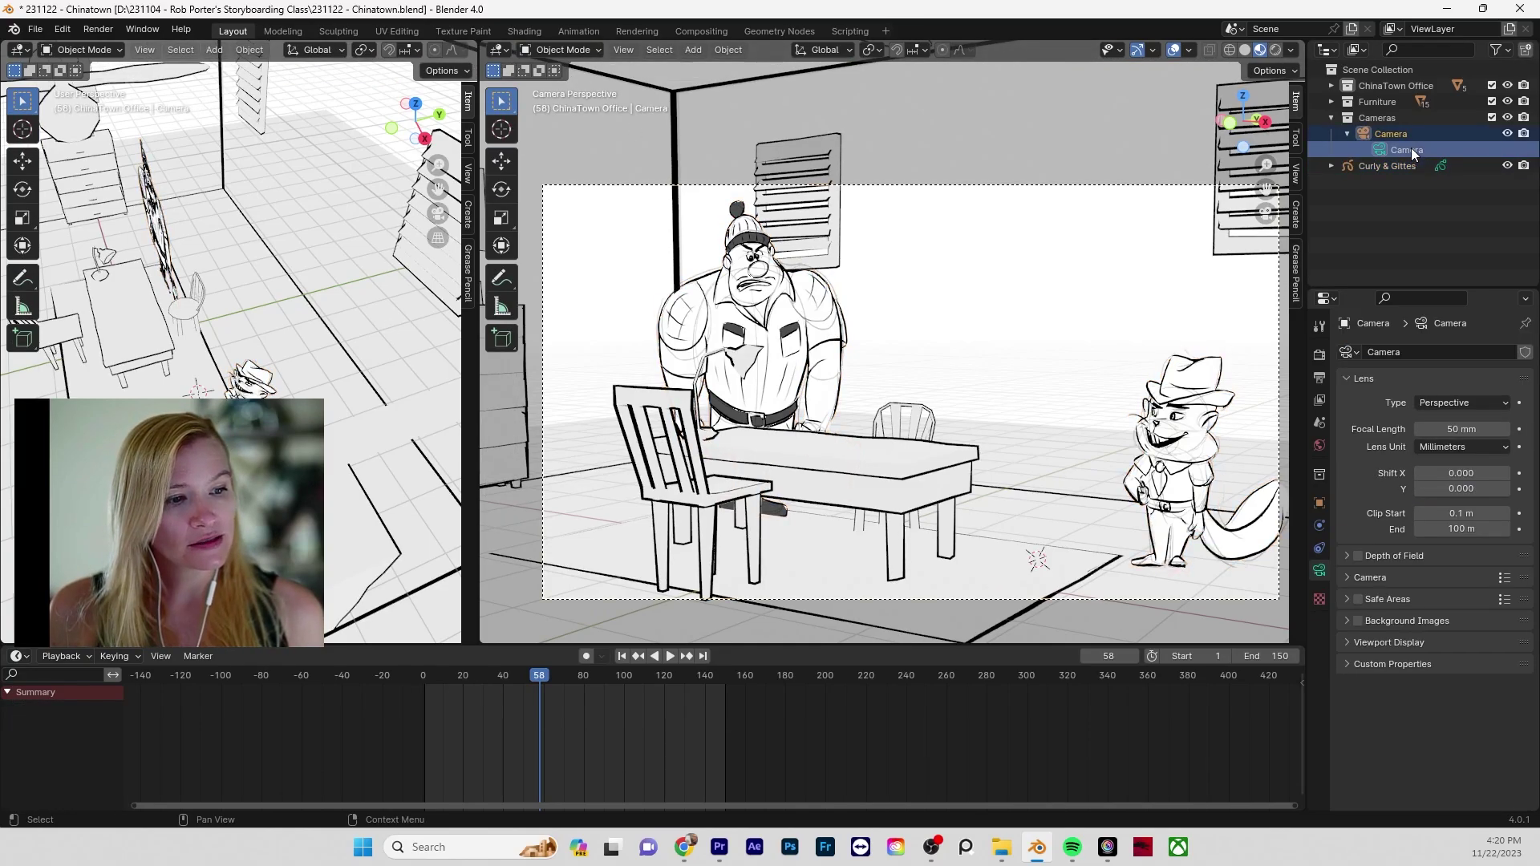
middle_drag(321, 313, 264, 269)
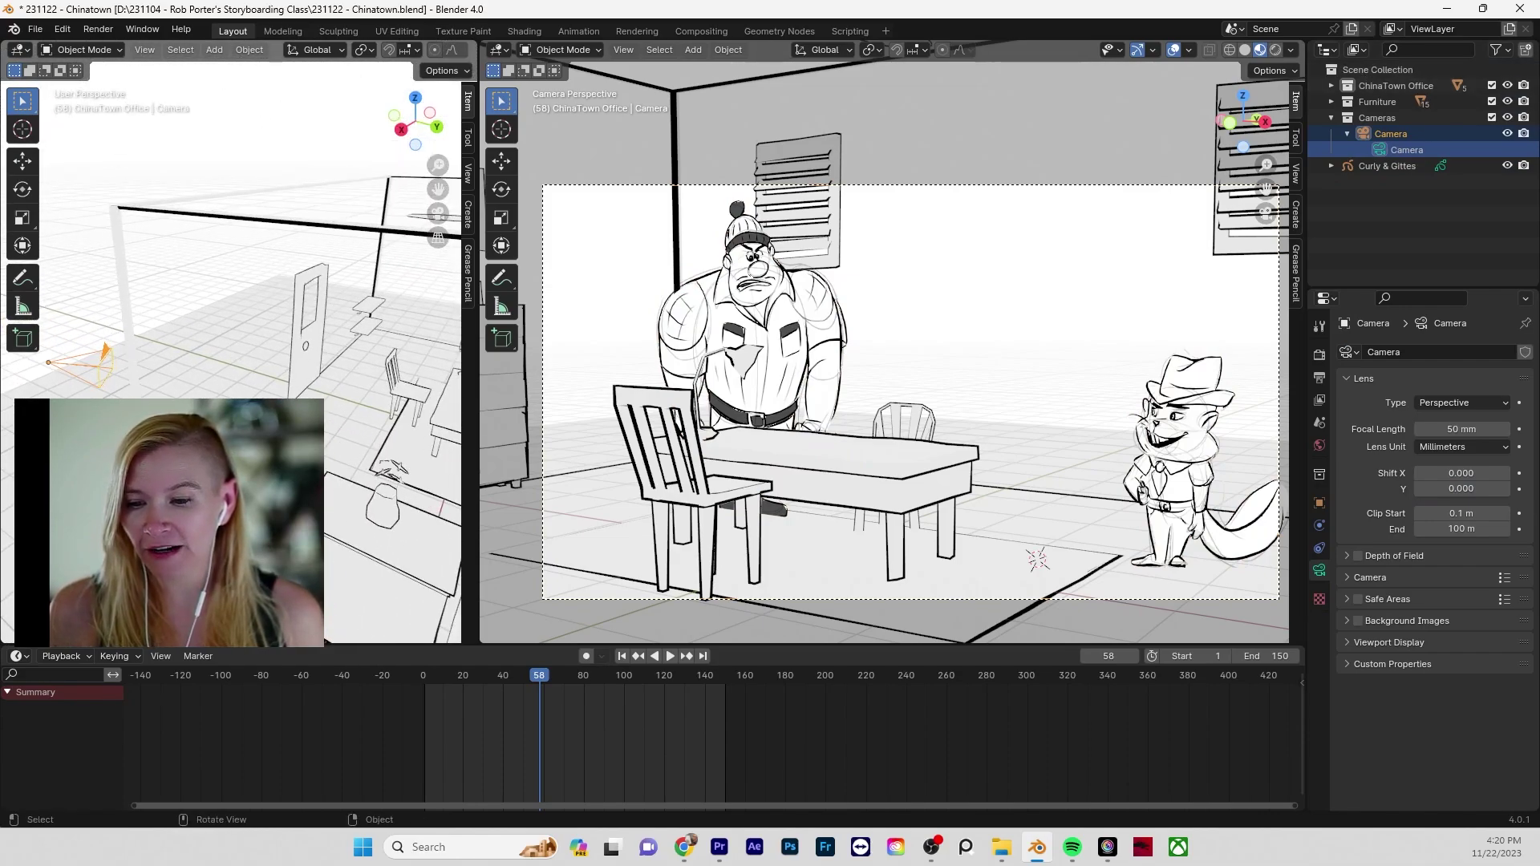
- Select the camera and keyframe its X and Y location at frame 1
click(111, 354)
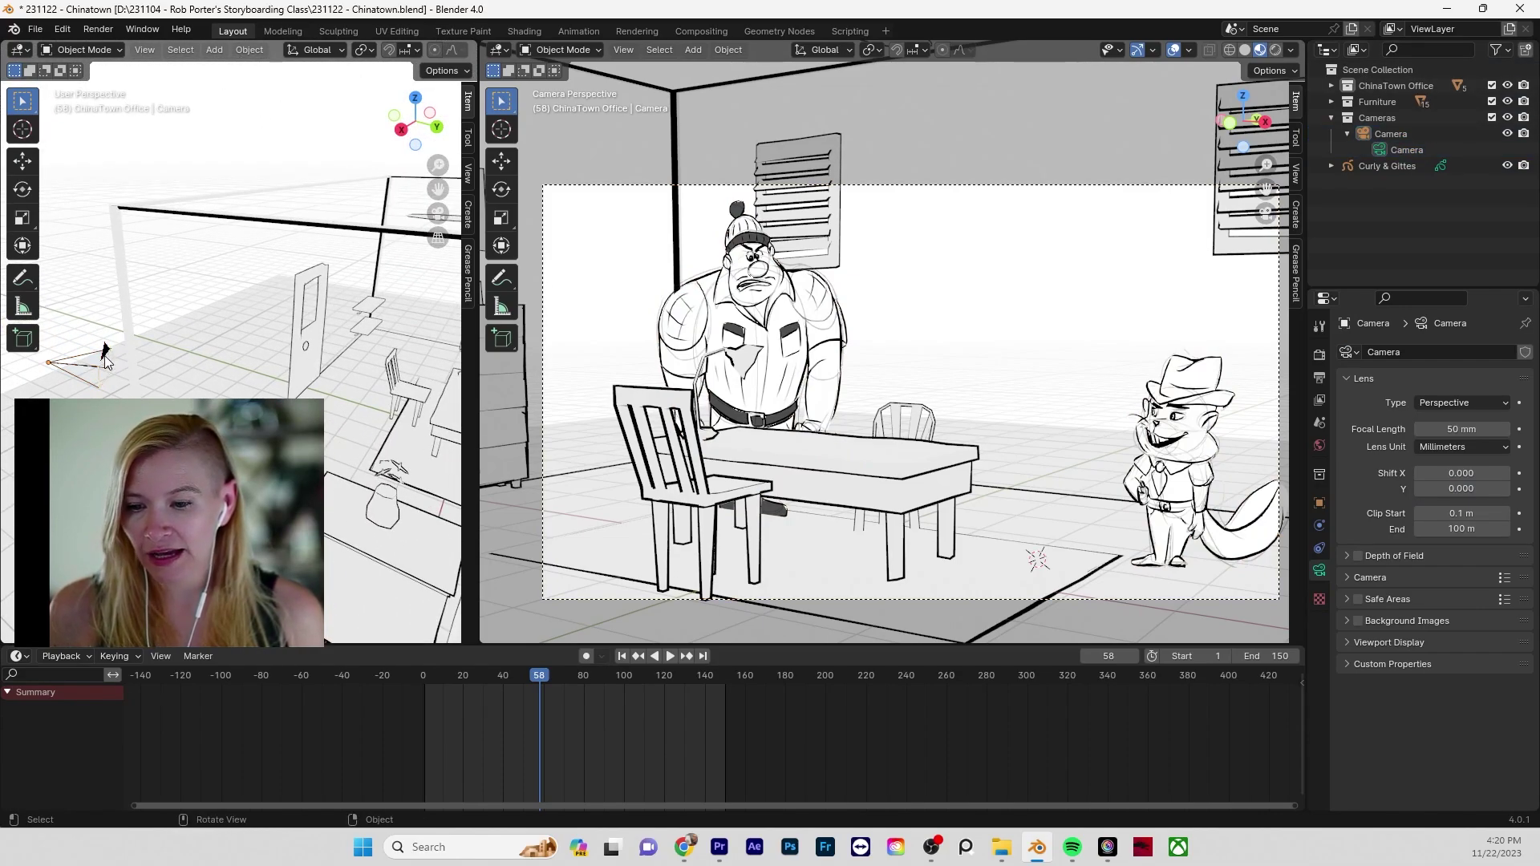
click(105, 354)
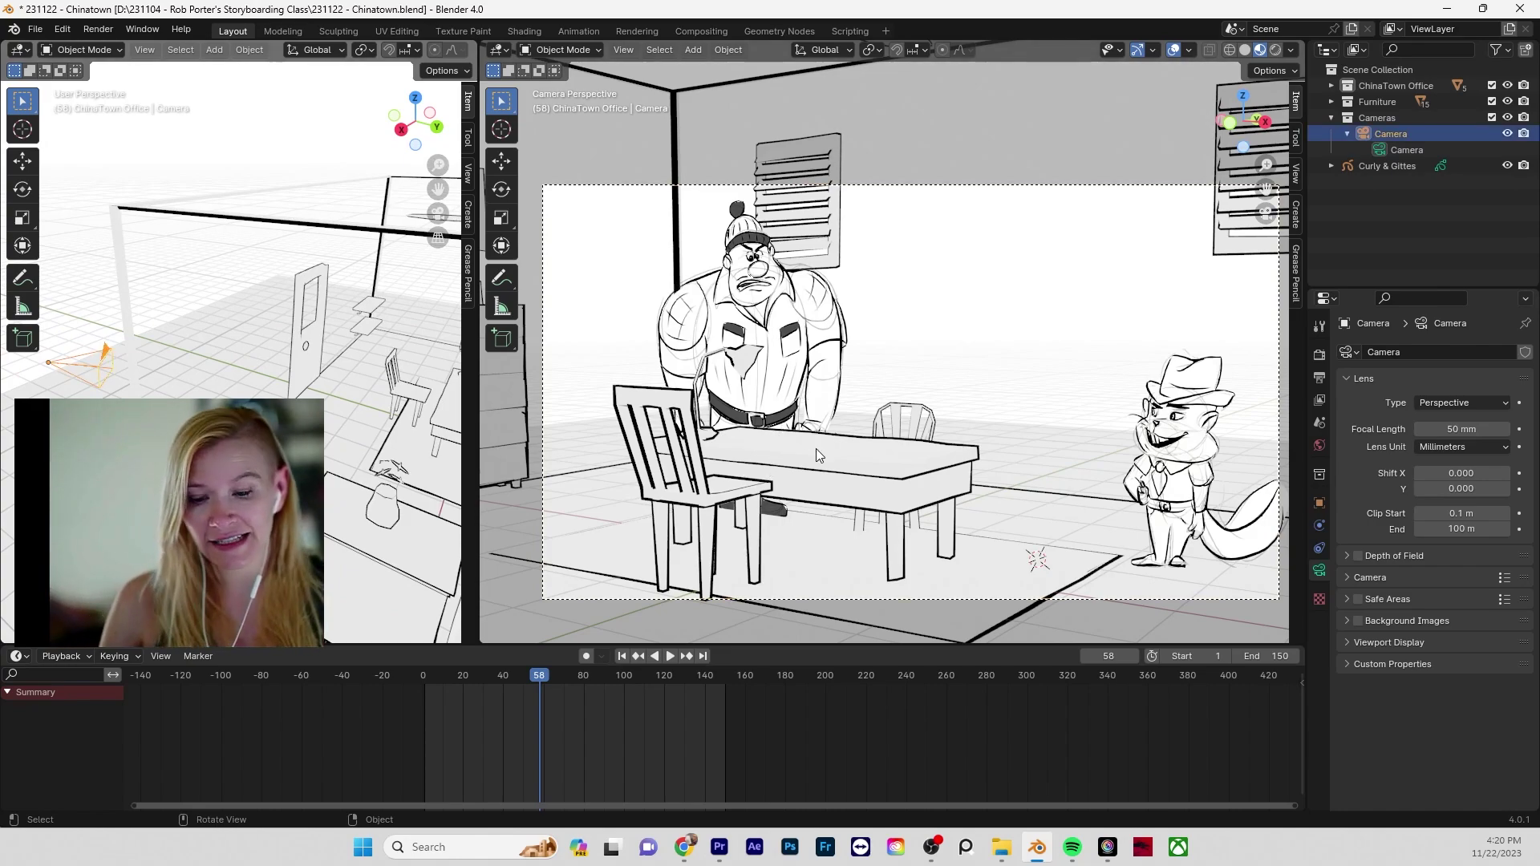
drag(446, 673, 425, 696)
key(space)
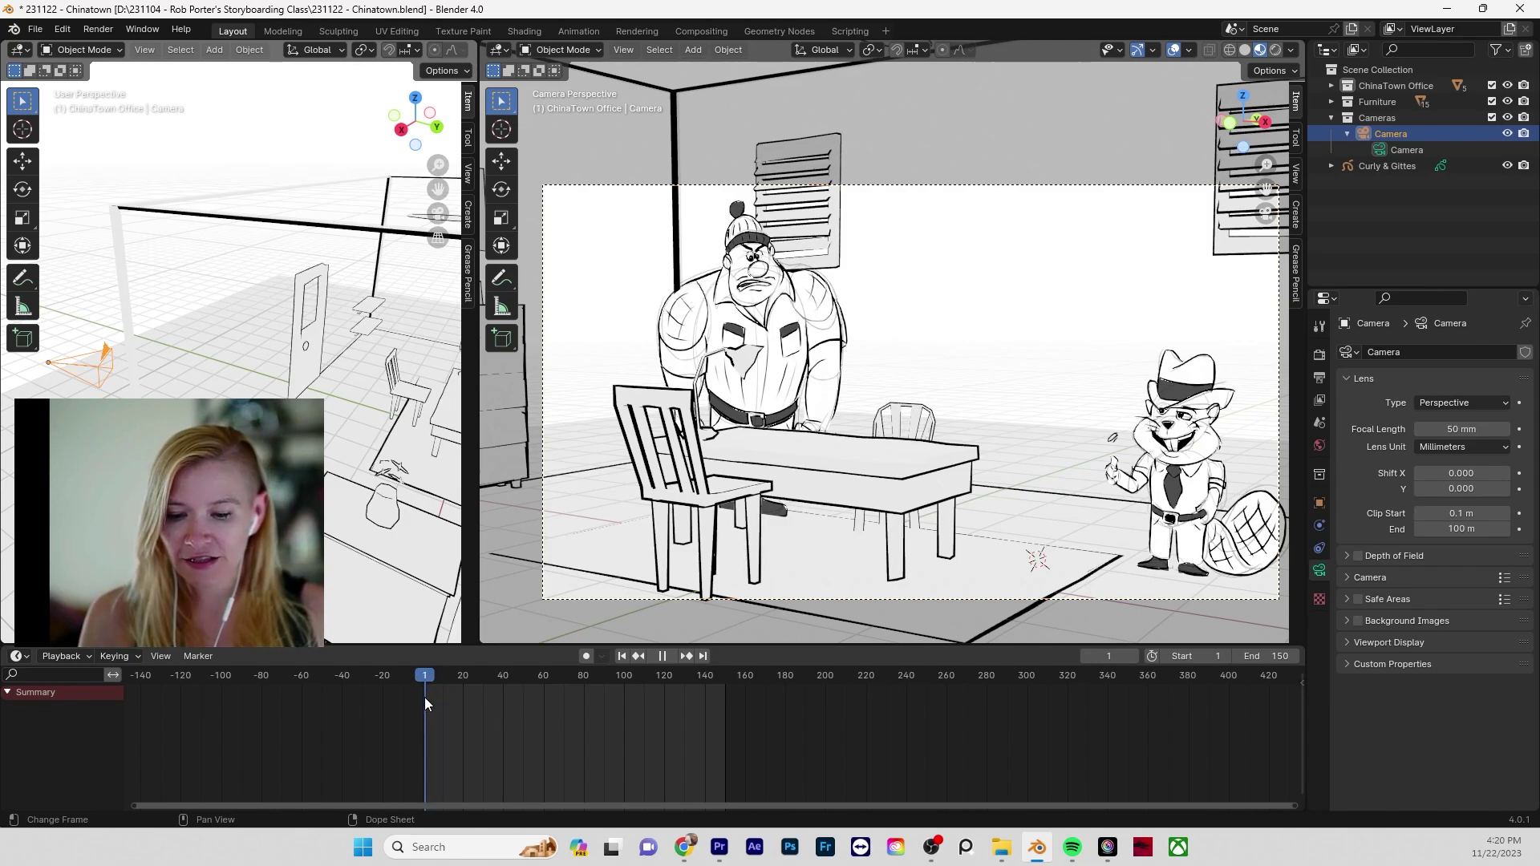
key(space)
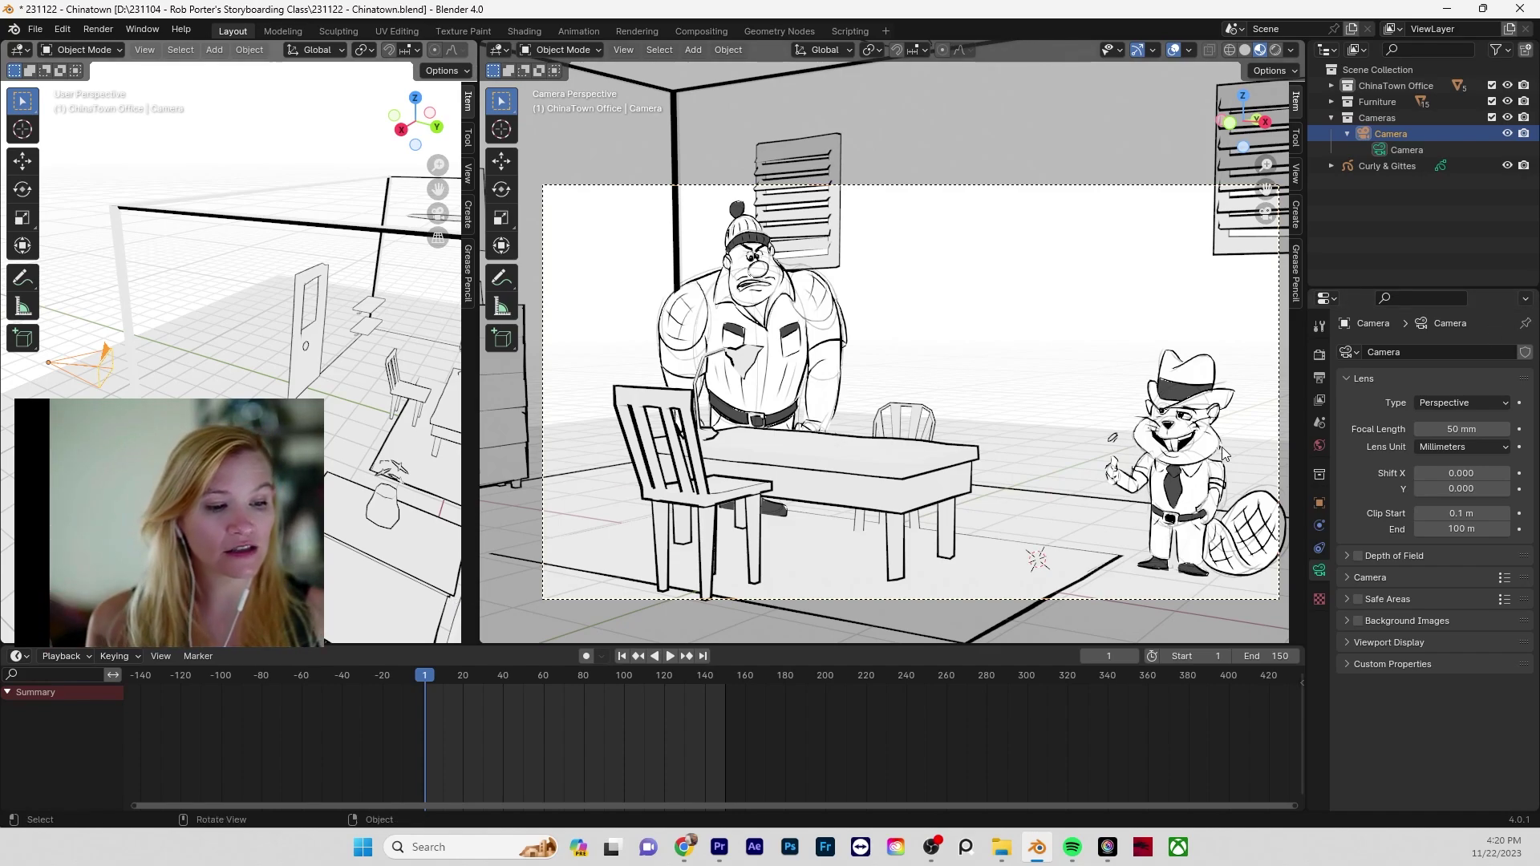
click(1320, 506)
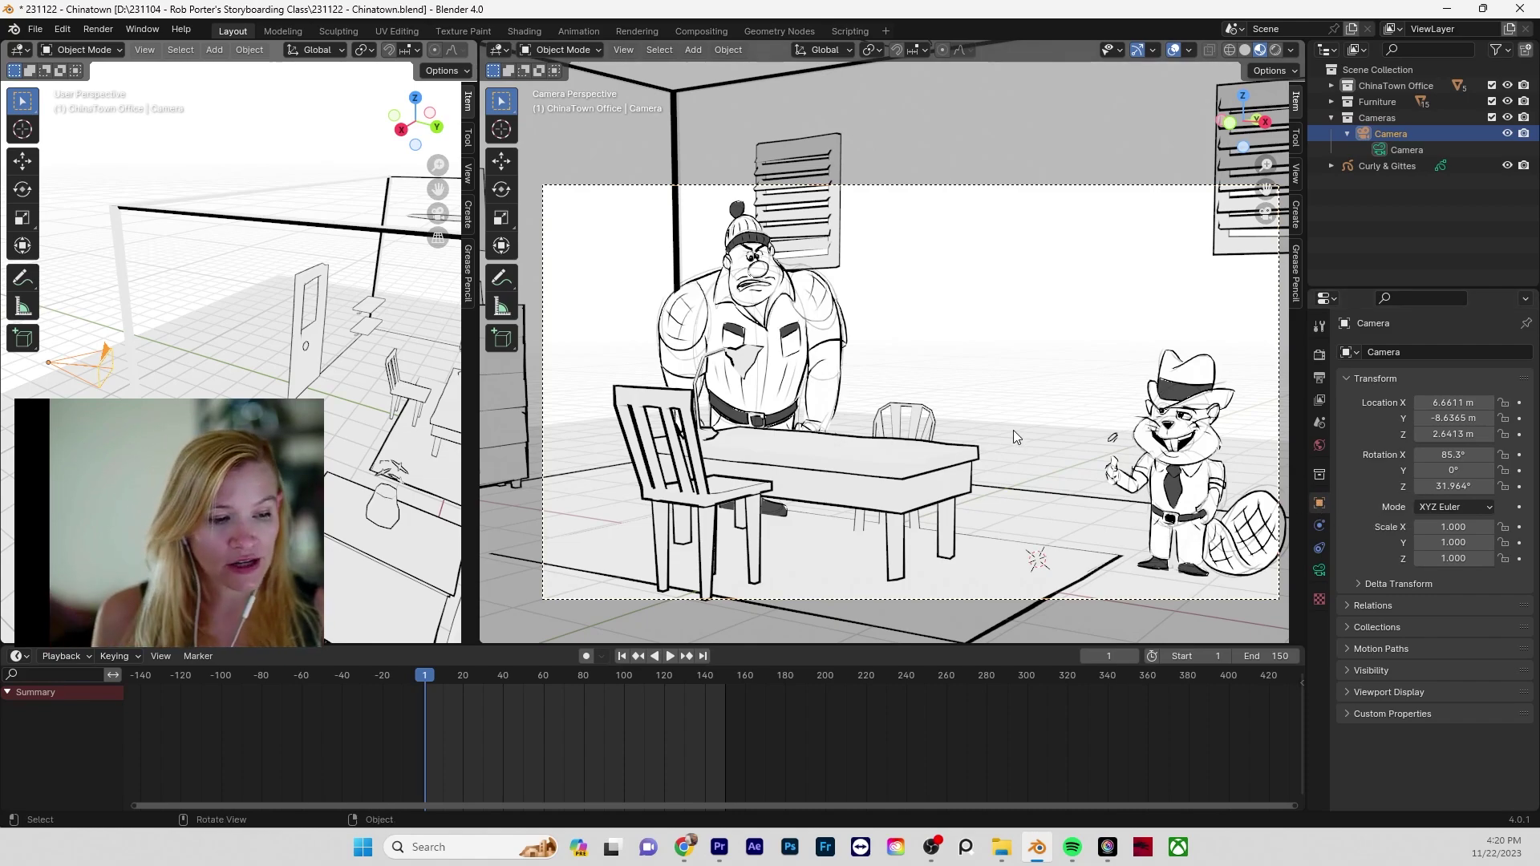
click(1518, 402)
click(1519, 418)
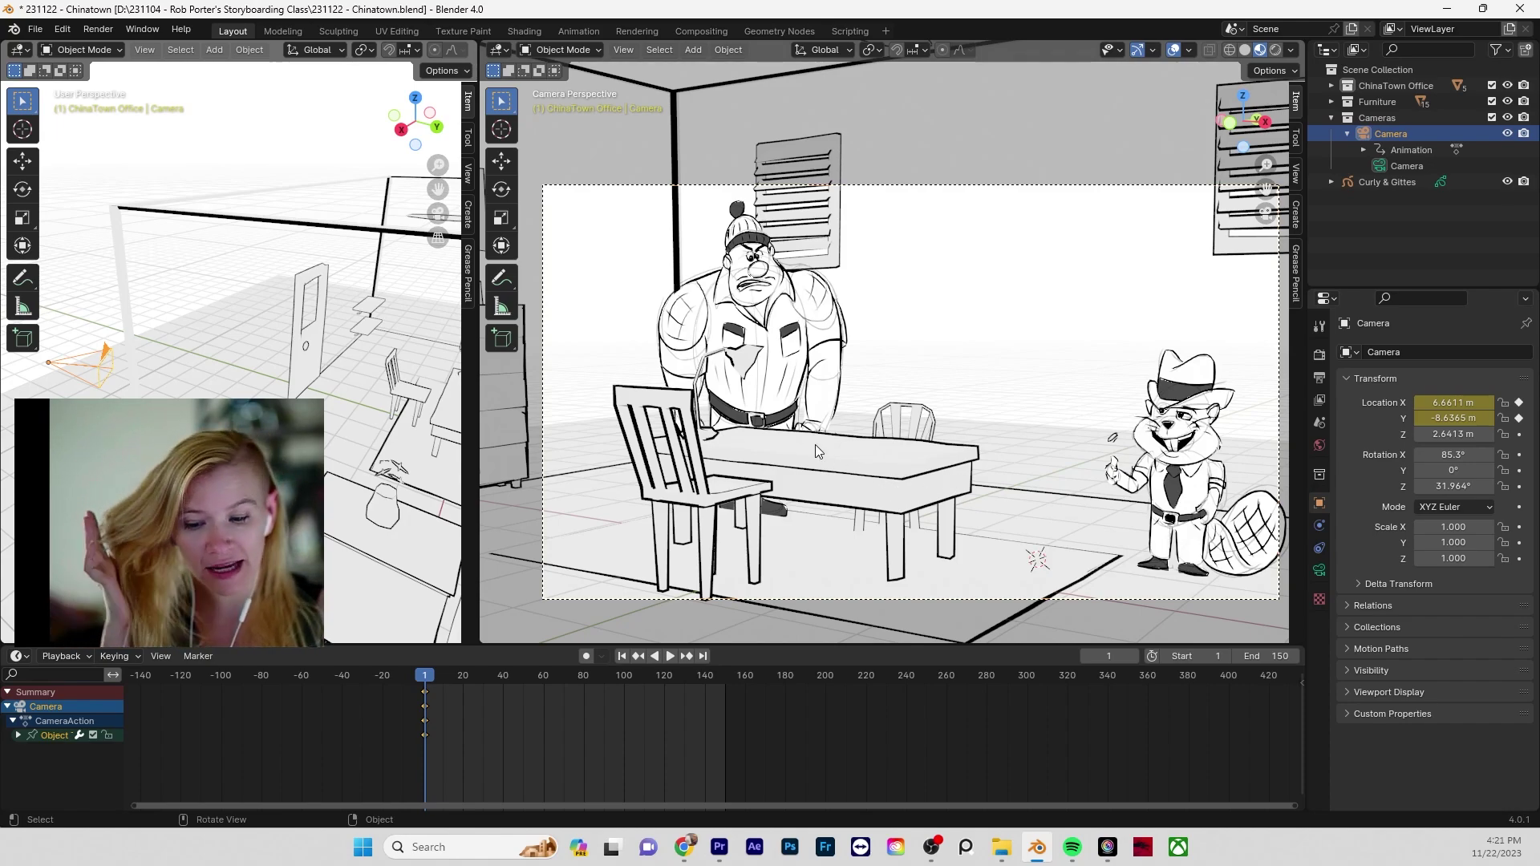
- Advance the timeline to frame 50 for the camera's second position
key(space)
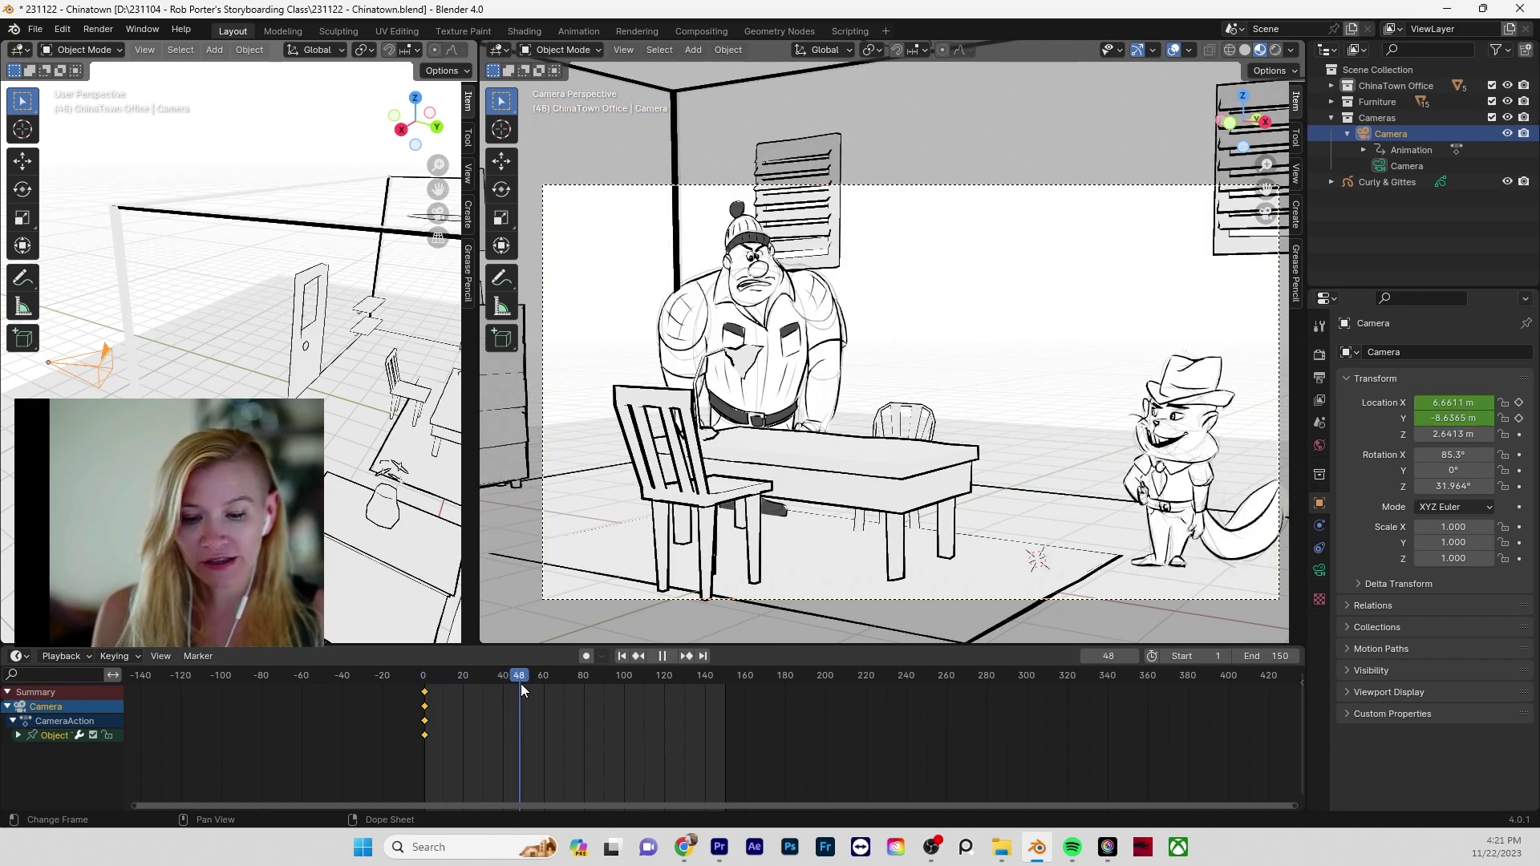
drag(528, 684, 523, 684)
key(space)
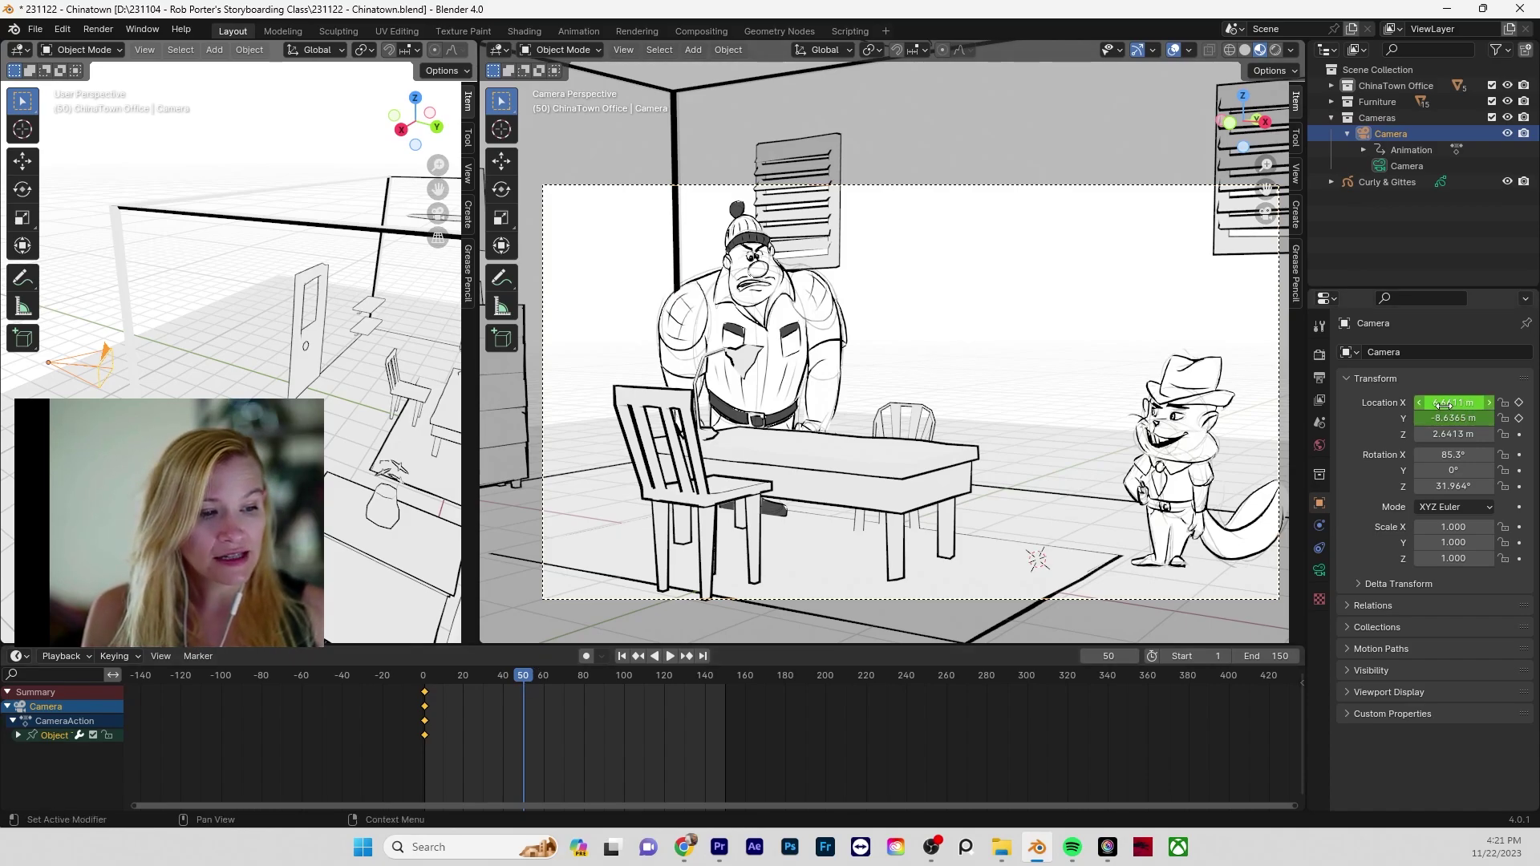
mouse_move(1453, 402)
mouse_down()
mouse_move(1492, 402)
mouse_move(1452, 402)
mouse_up()
key(ctrl+z)
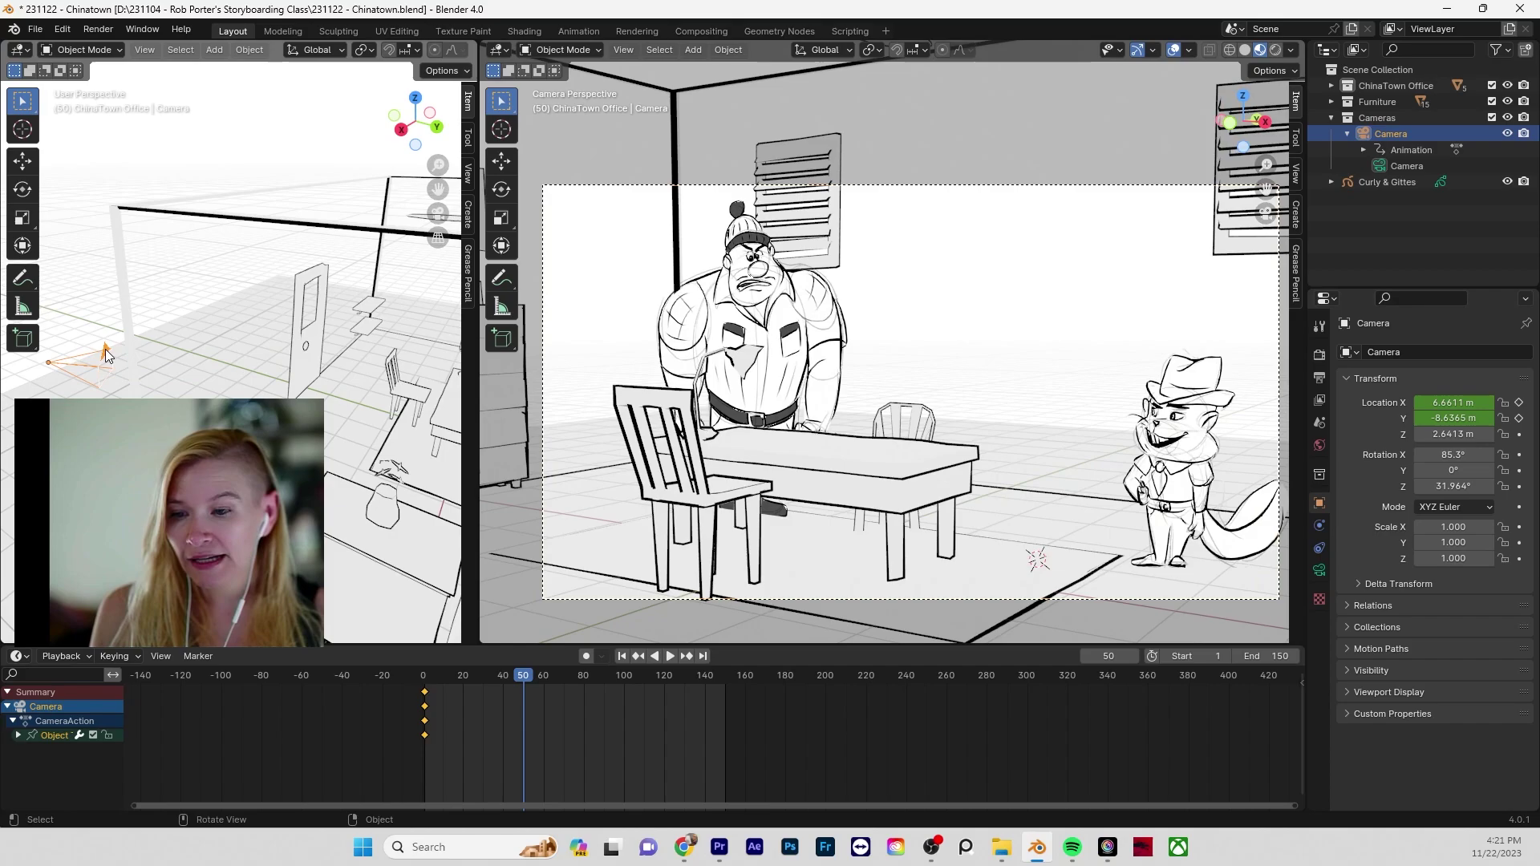
drag(107, 354, 273, 369)
key(ctrl+z)
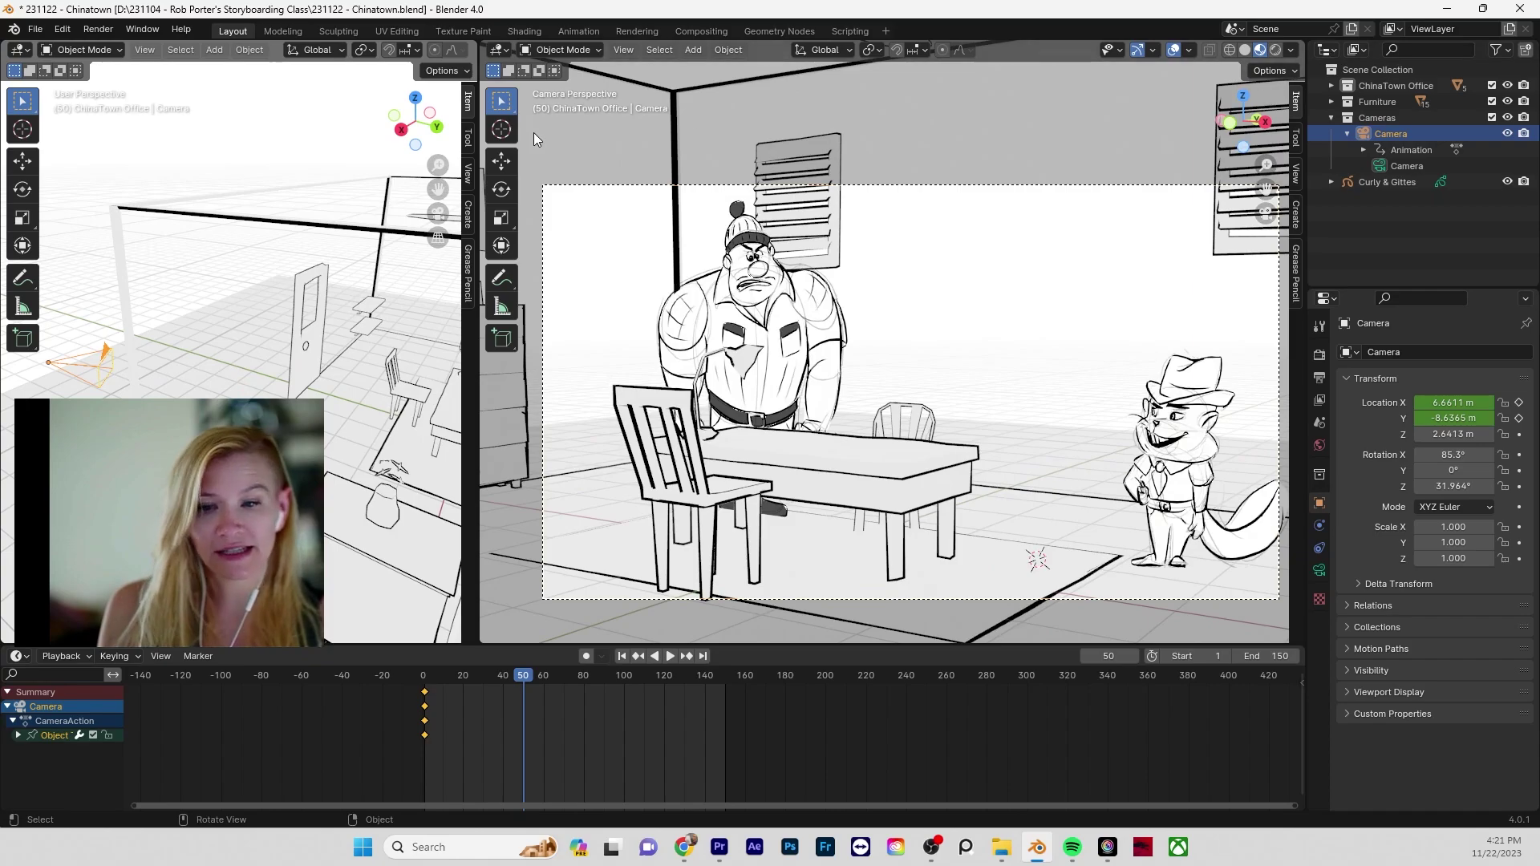
- In top view, move the camera to about X 7.15 m, Y -5.64 m and keyframe both location values at frame 50
click(414, 97)
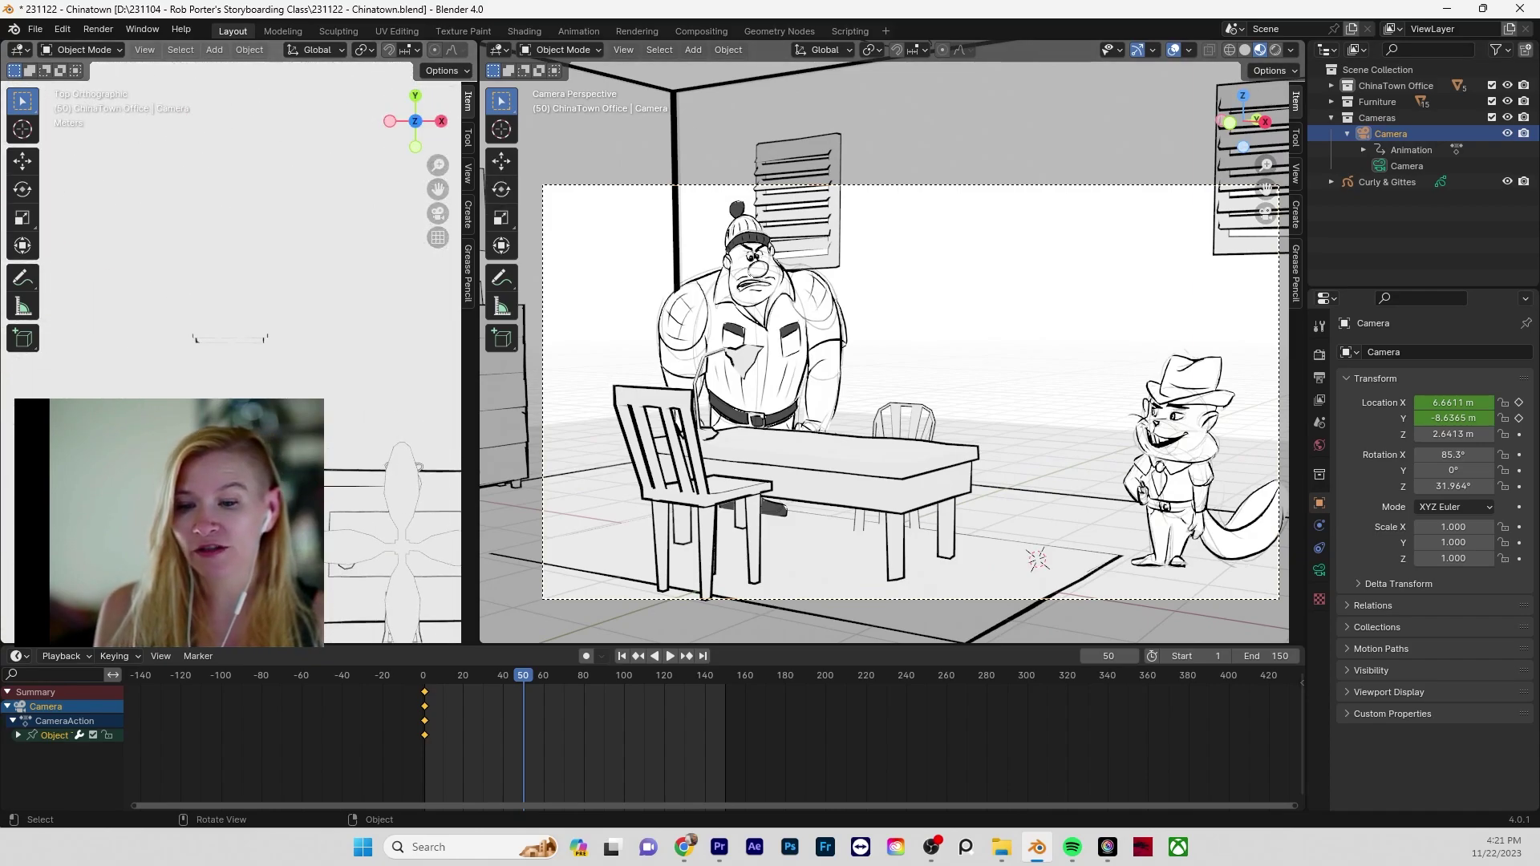
scroll(336, 545, down, 8)
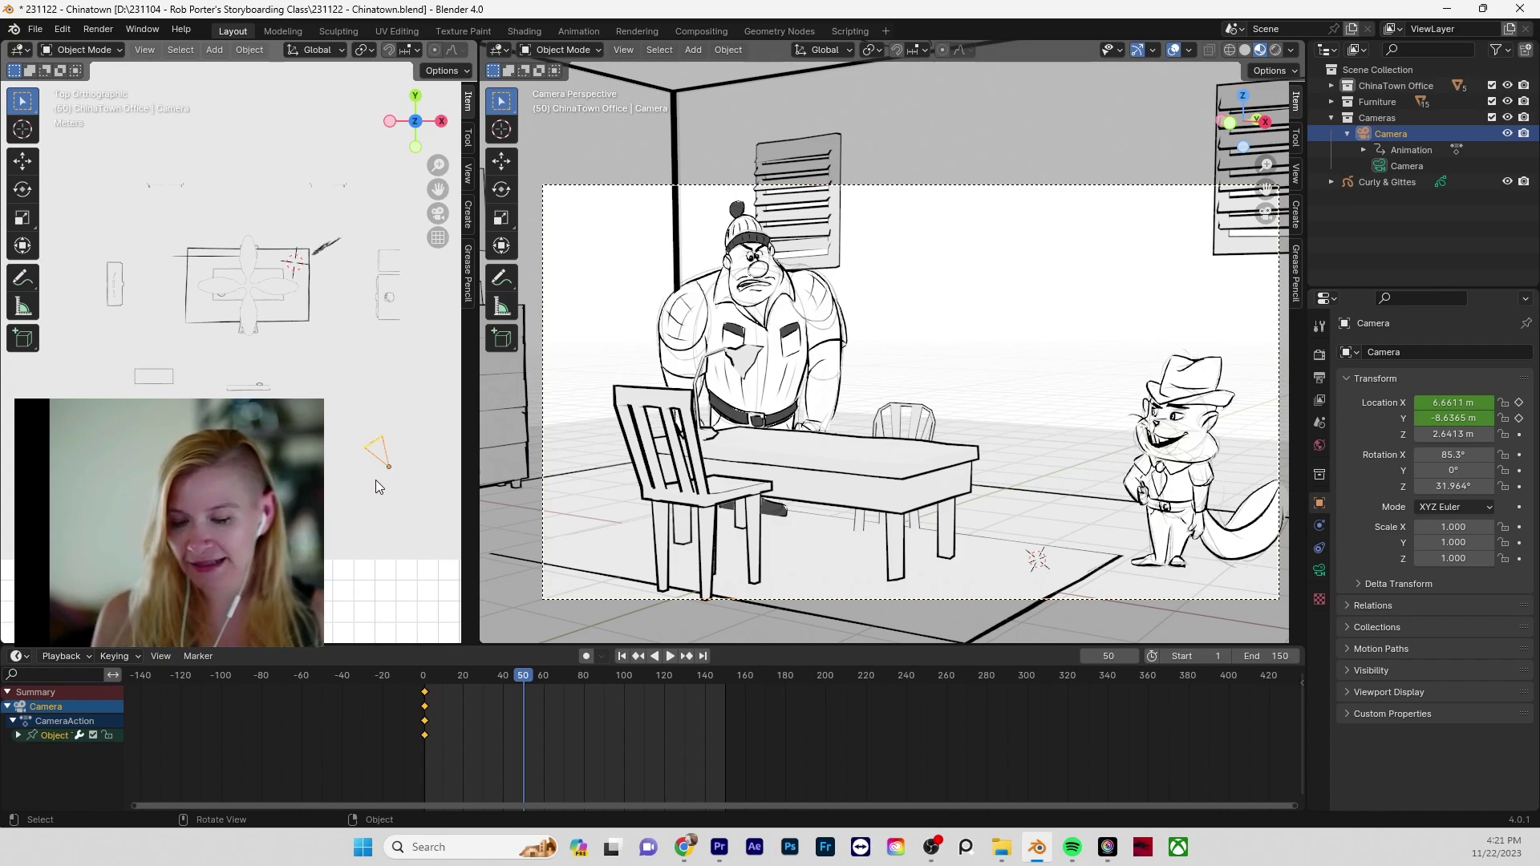
key(g)
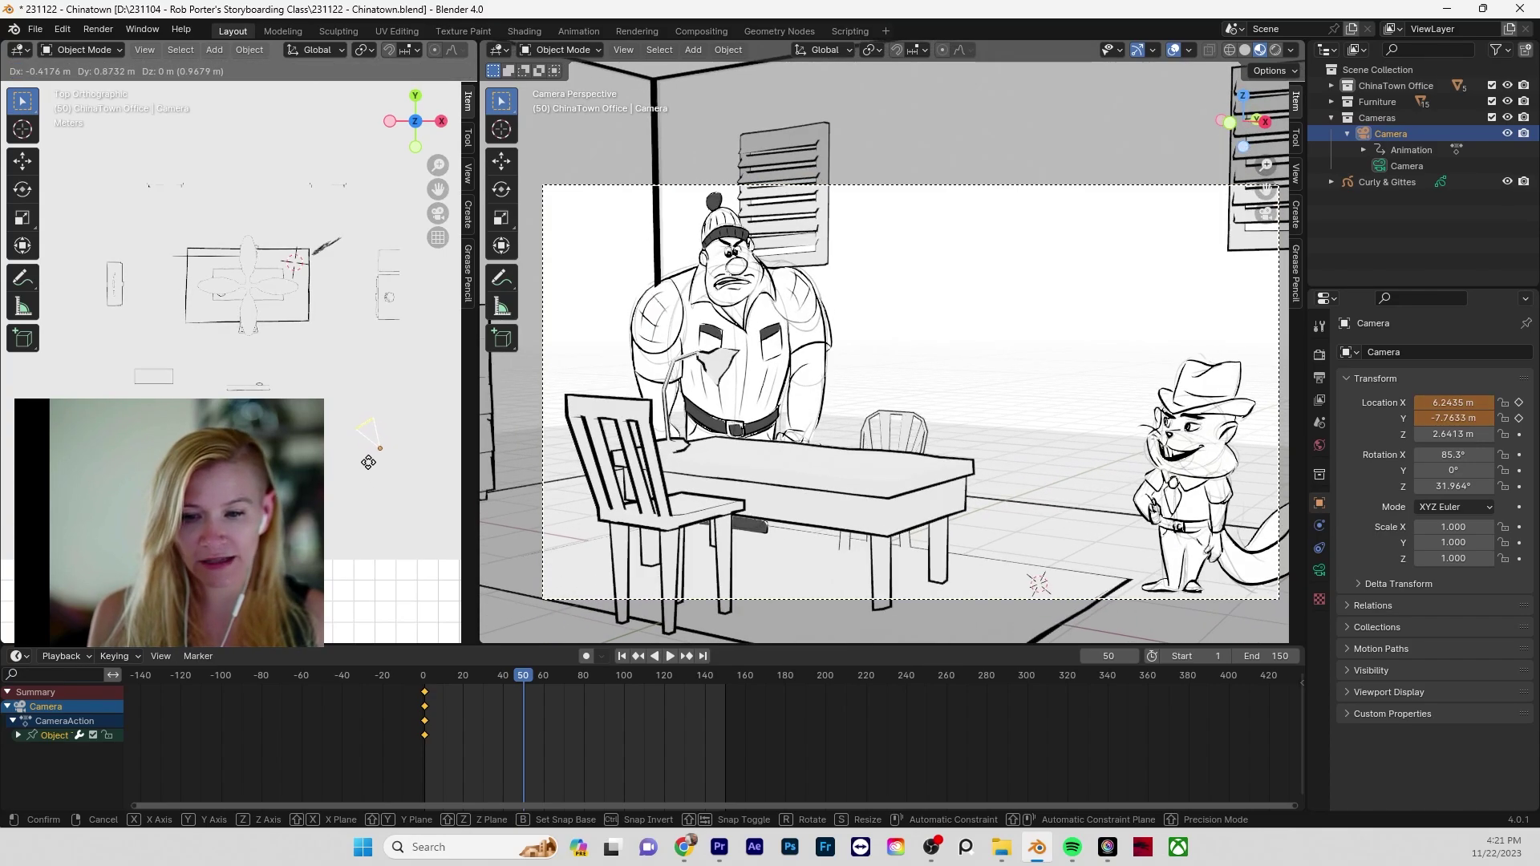
drag(382, 429, 389, 423)
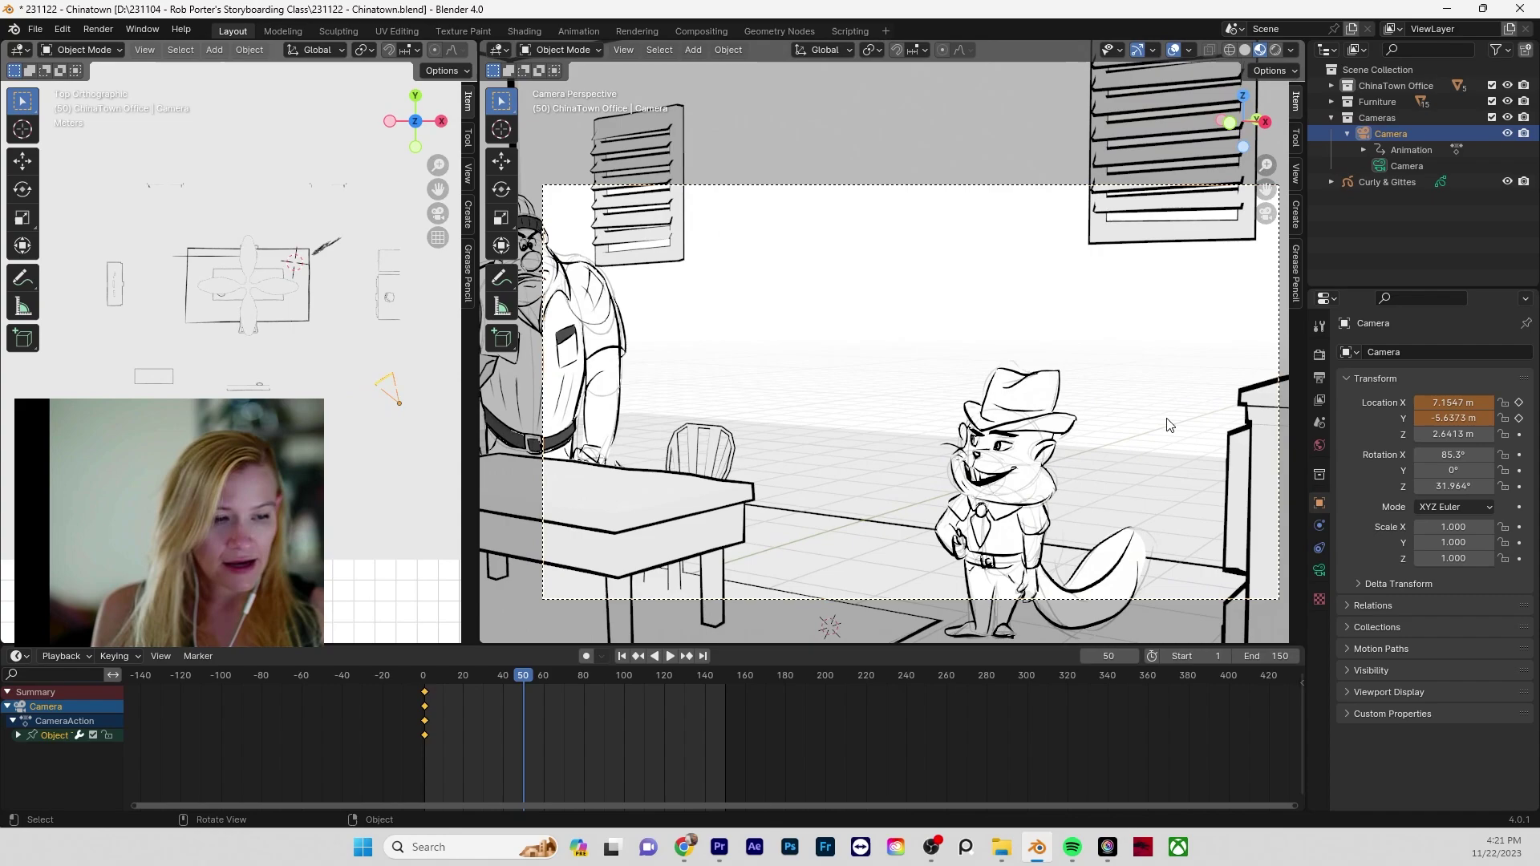
click(1519, 404)
click(1520, 417)
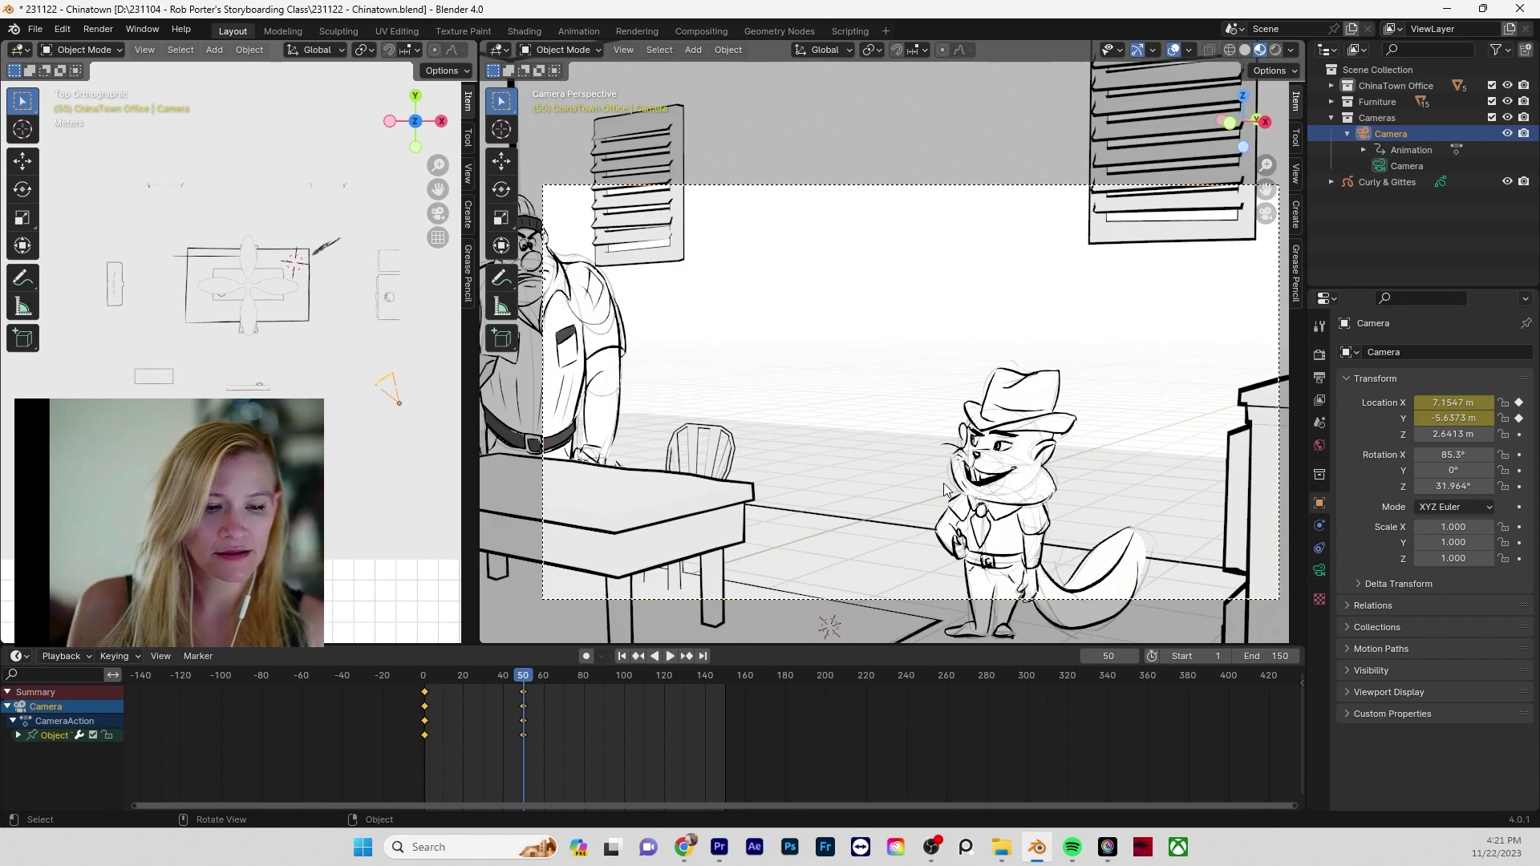
- Keyframe the camera's Z location at frame 1, and lower it to about 1.88 m with a keyframe at frame 50
click(640, 657)
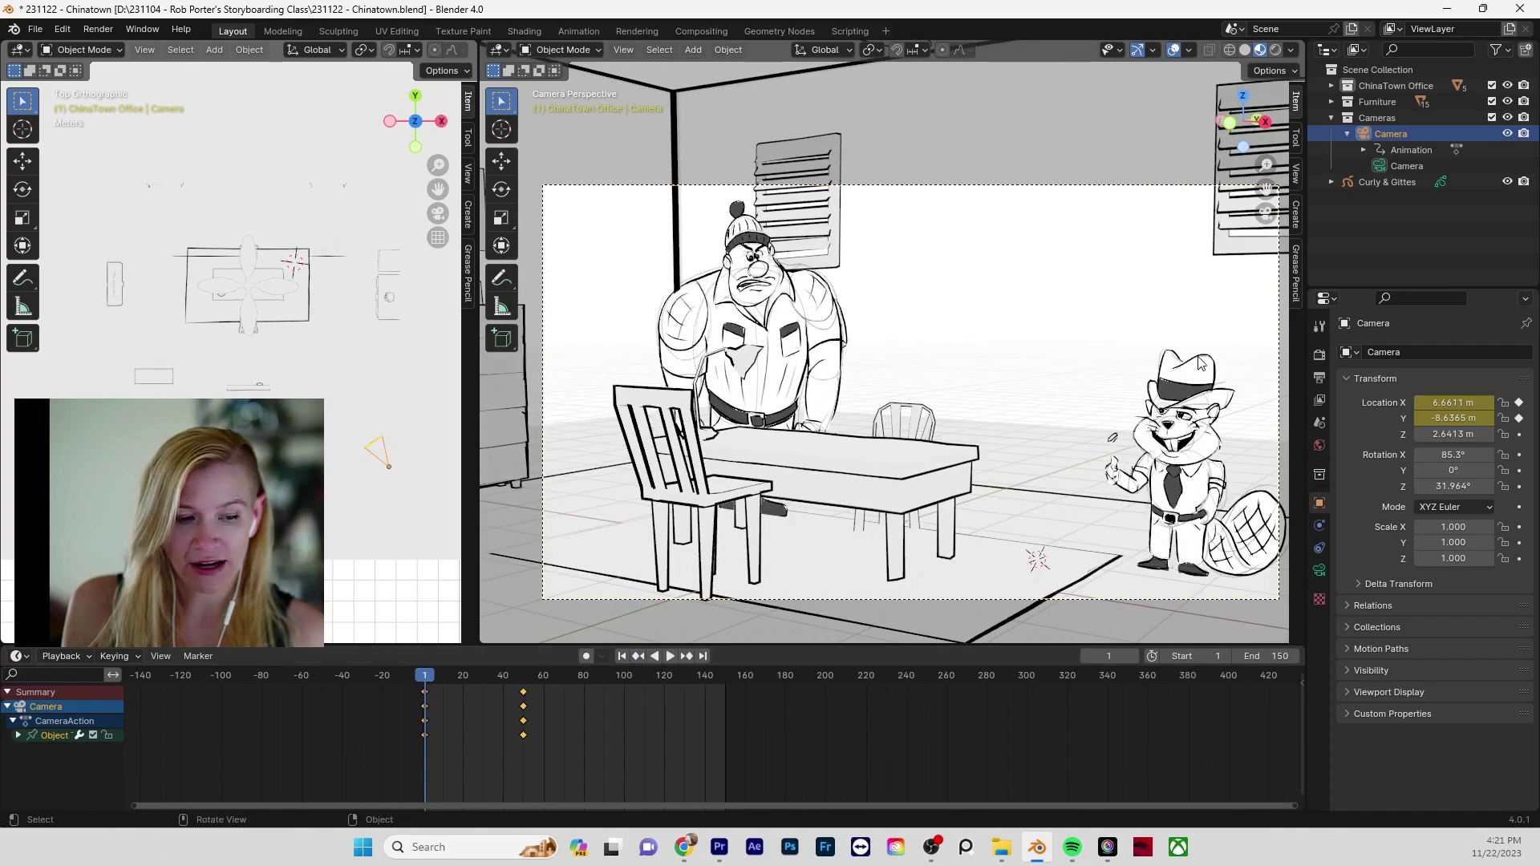
click(1519, 434)
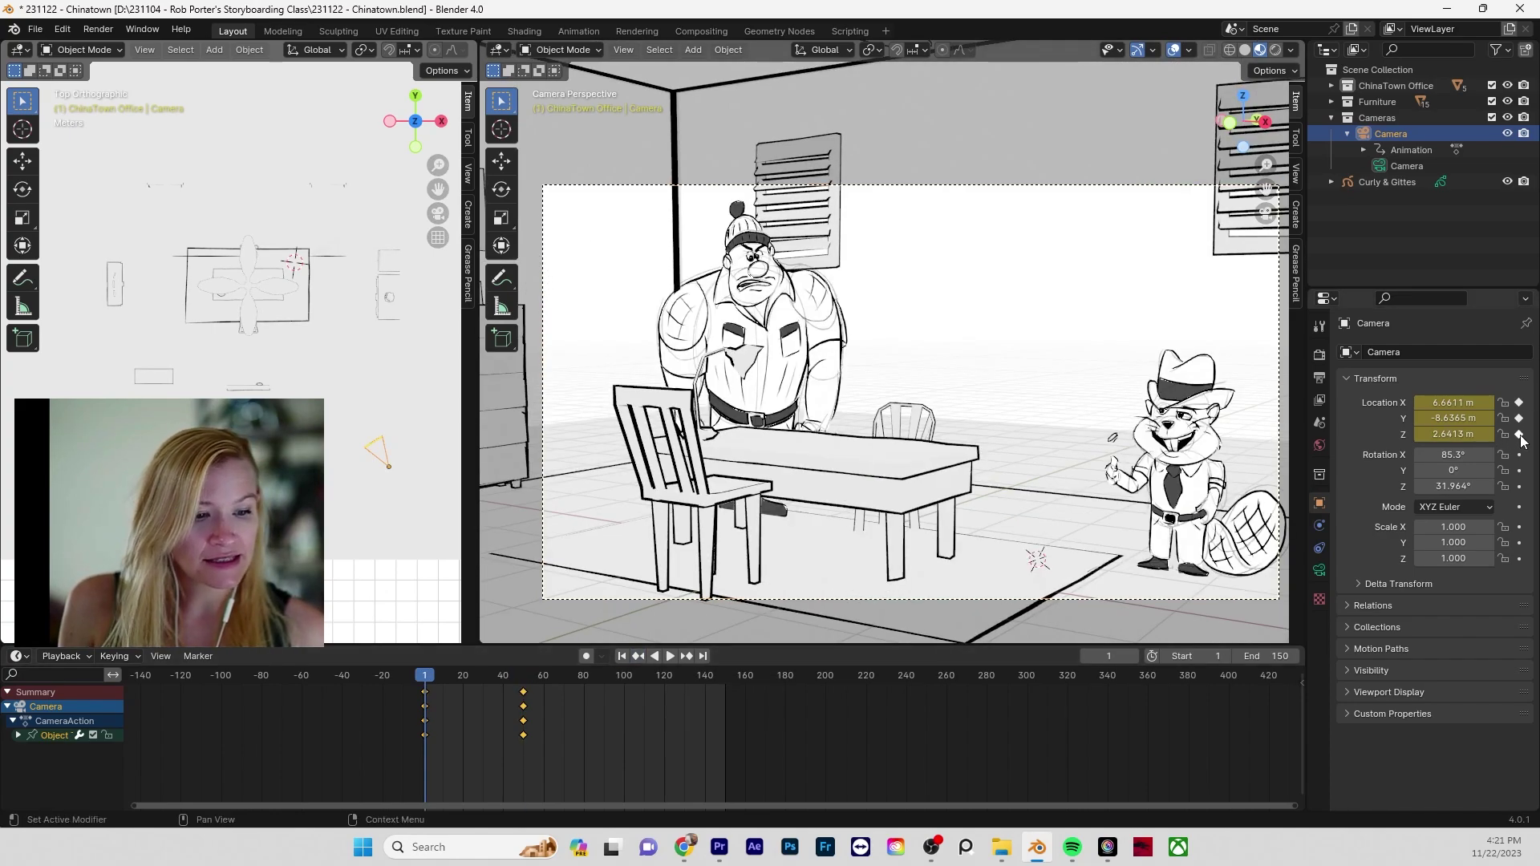
drag(424, 686, 484, 678)
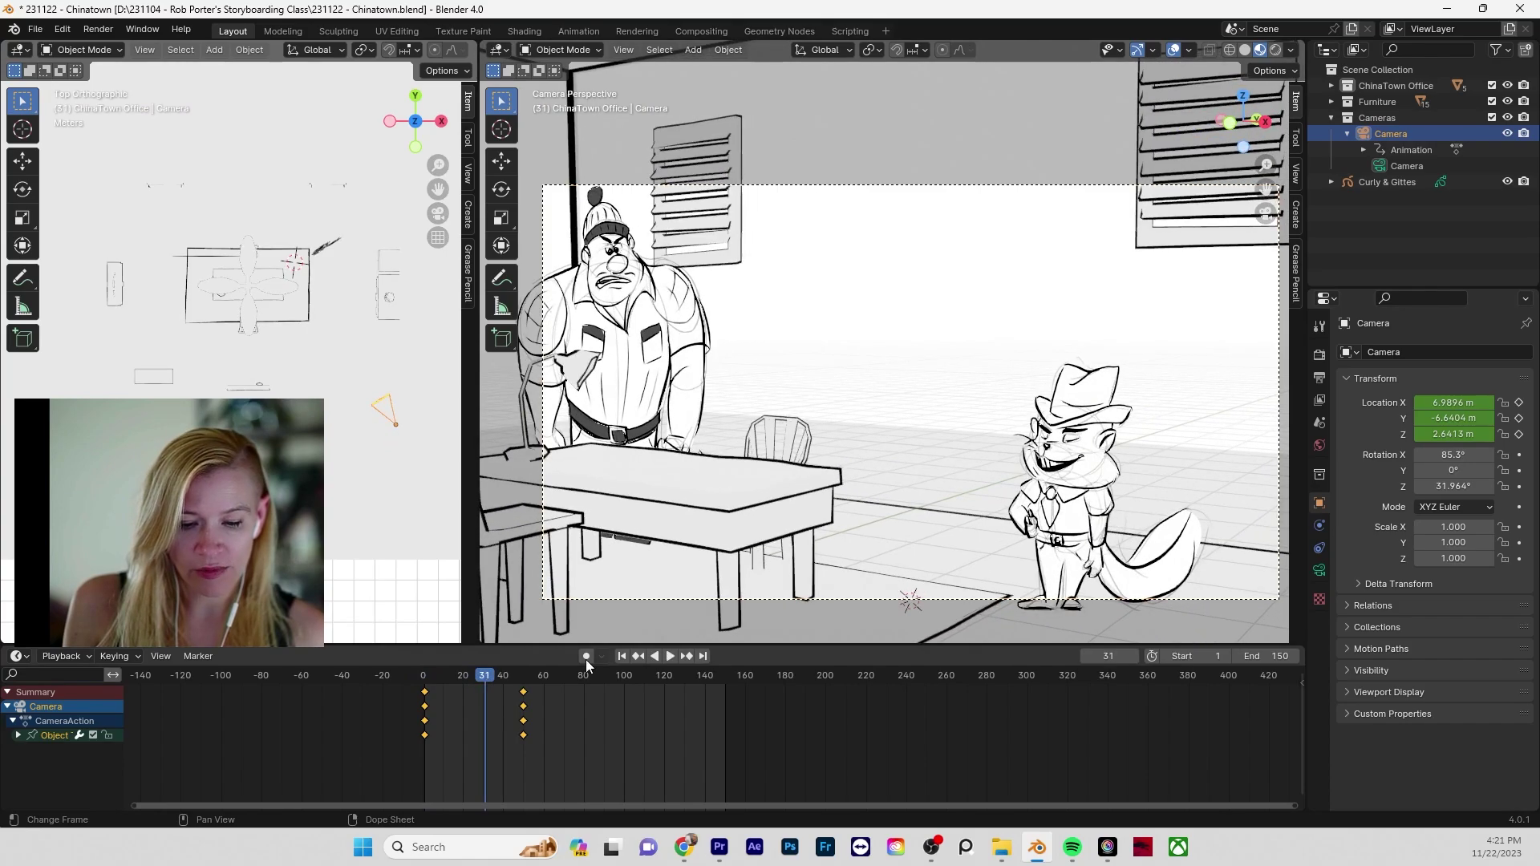
click(686, 655)
drag(1468, 442, 1411, 443)
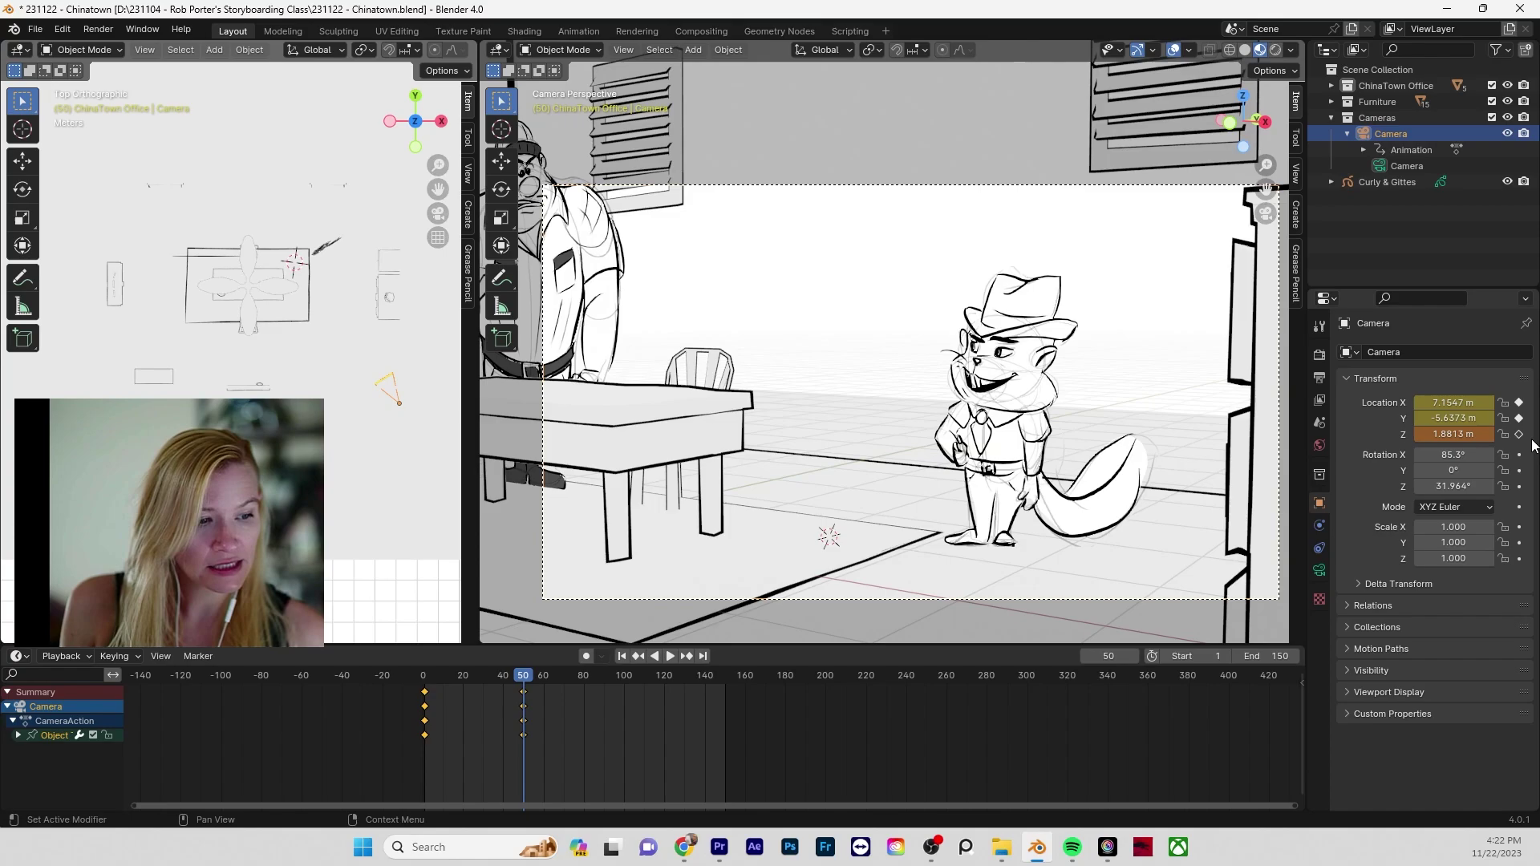
click(1520, 434)
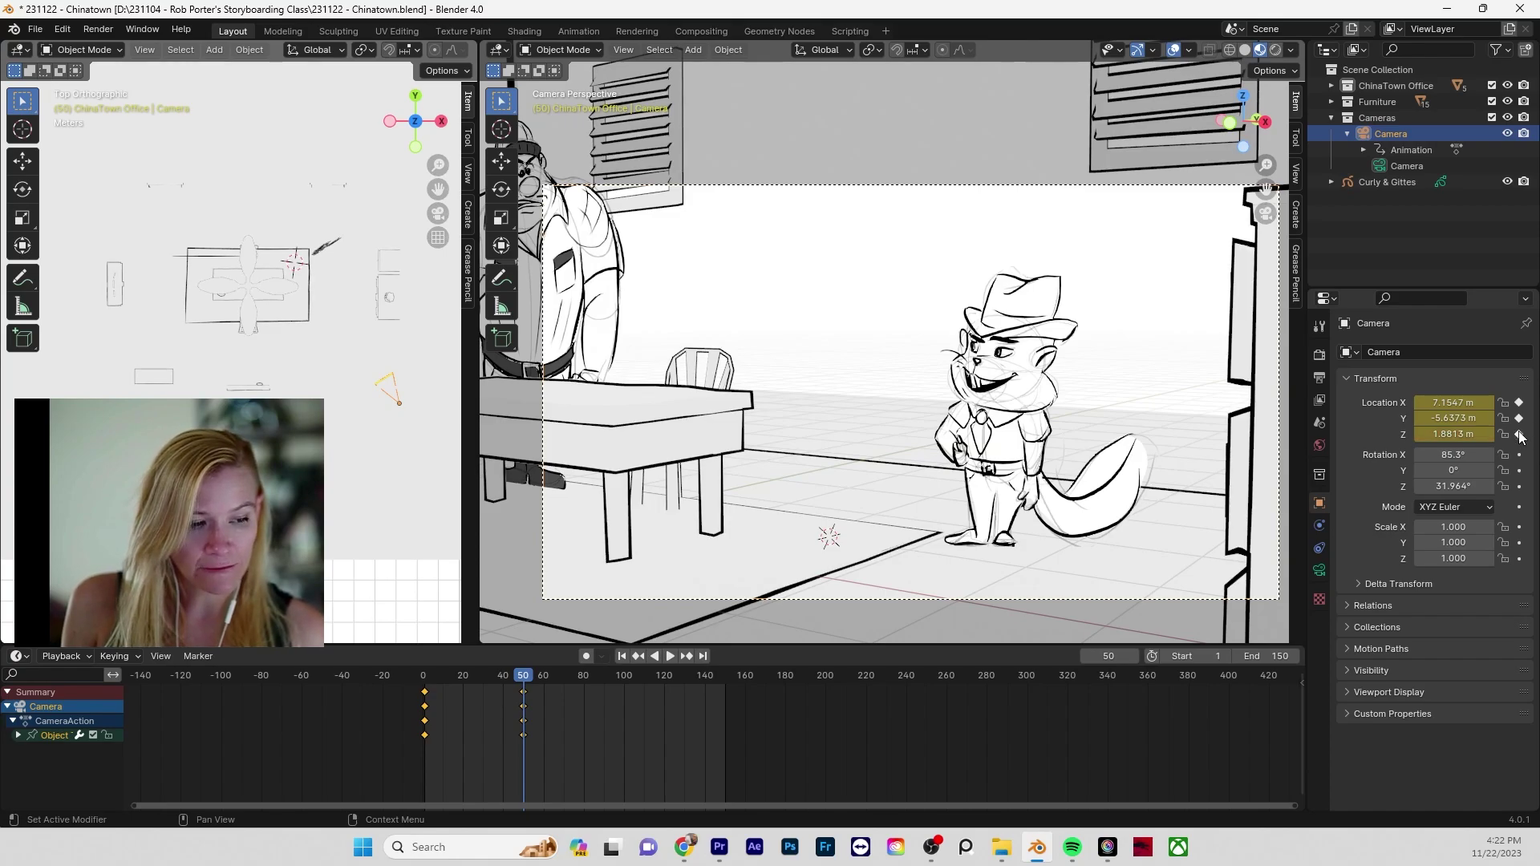
- Play the timeline from frame 1 to review the camera move toward the beaver
drag(521, 682, 429, 700)
key(space)
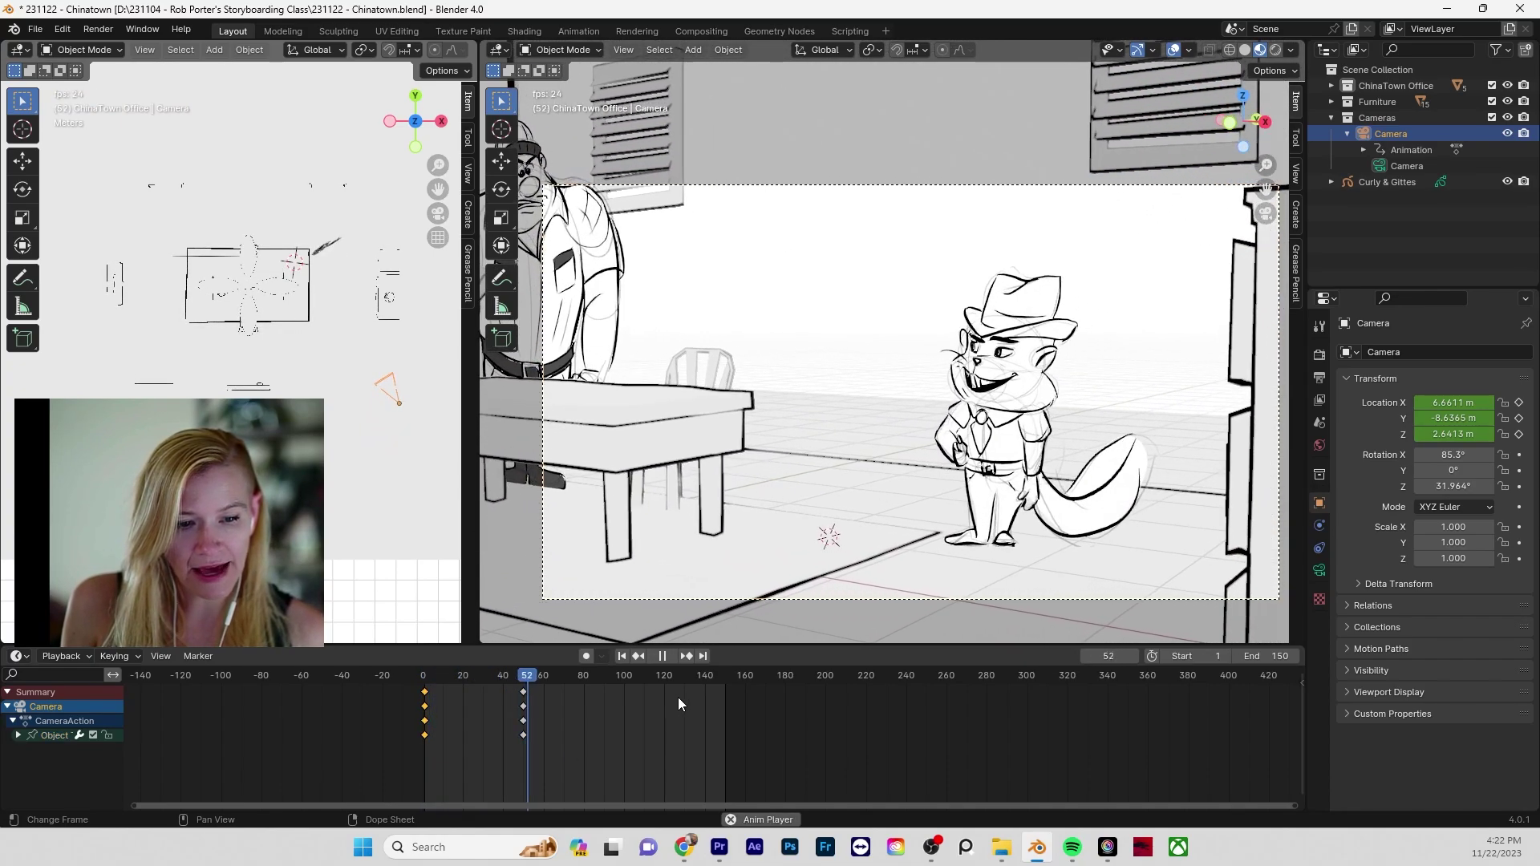
click(427, 700)
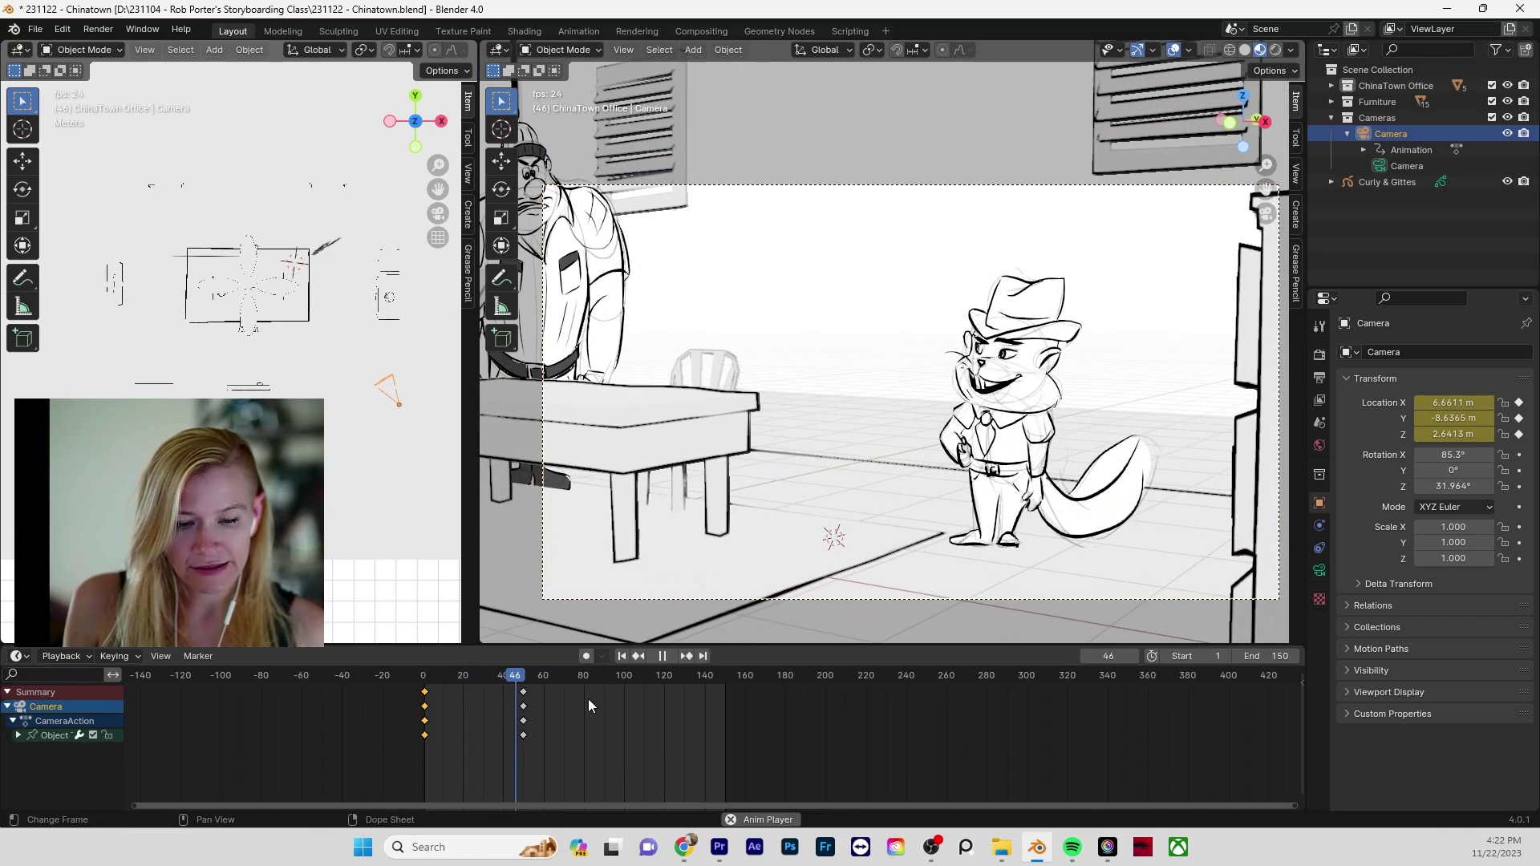
key(space)
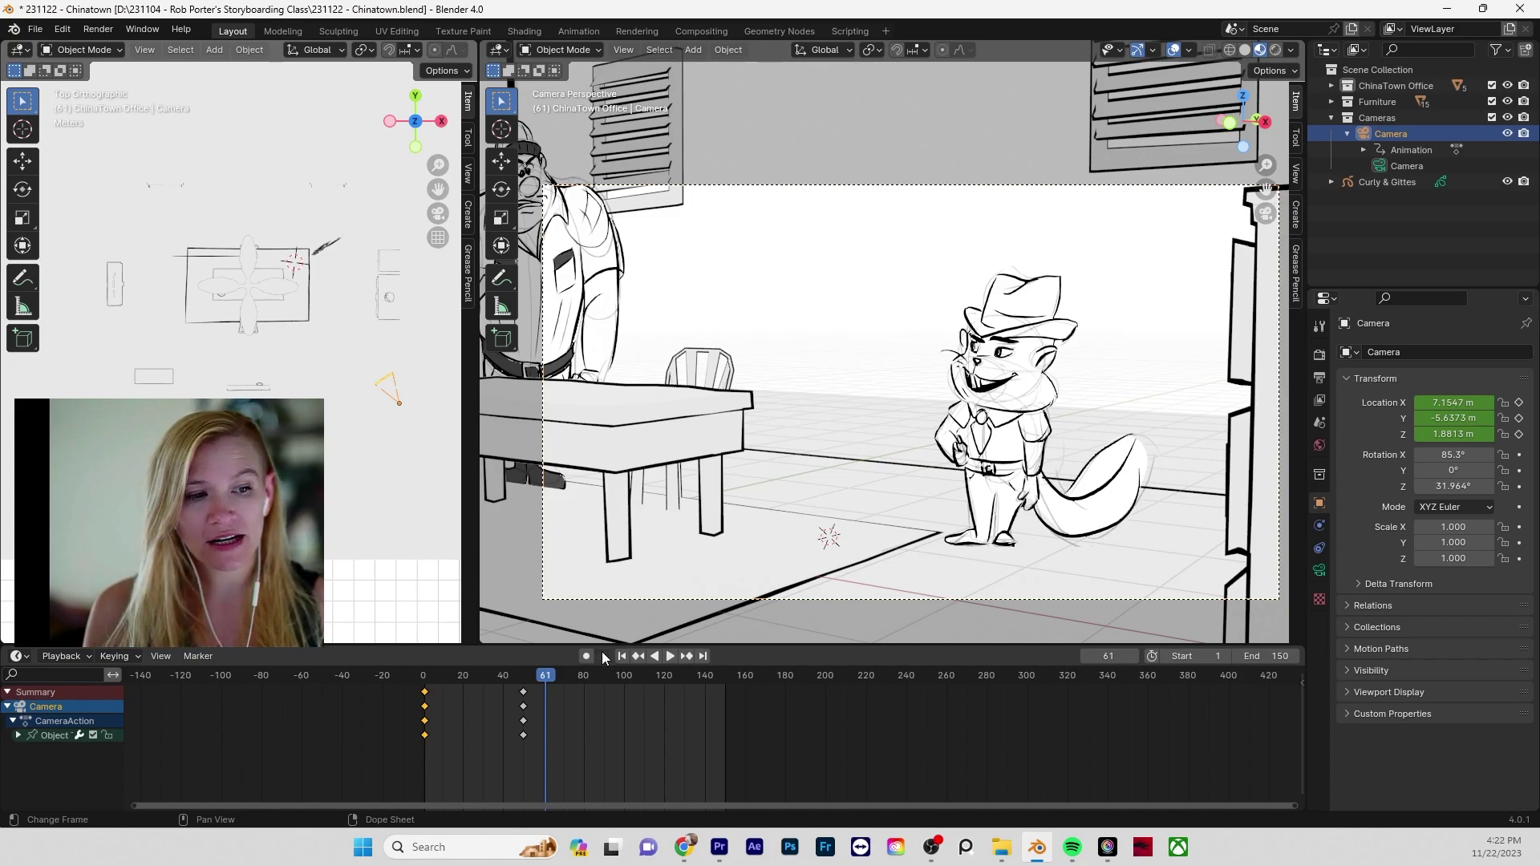
- Add a second camera to the Cameras collection and raise it about 1.54 m above the office floor
click(1376, 119)
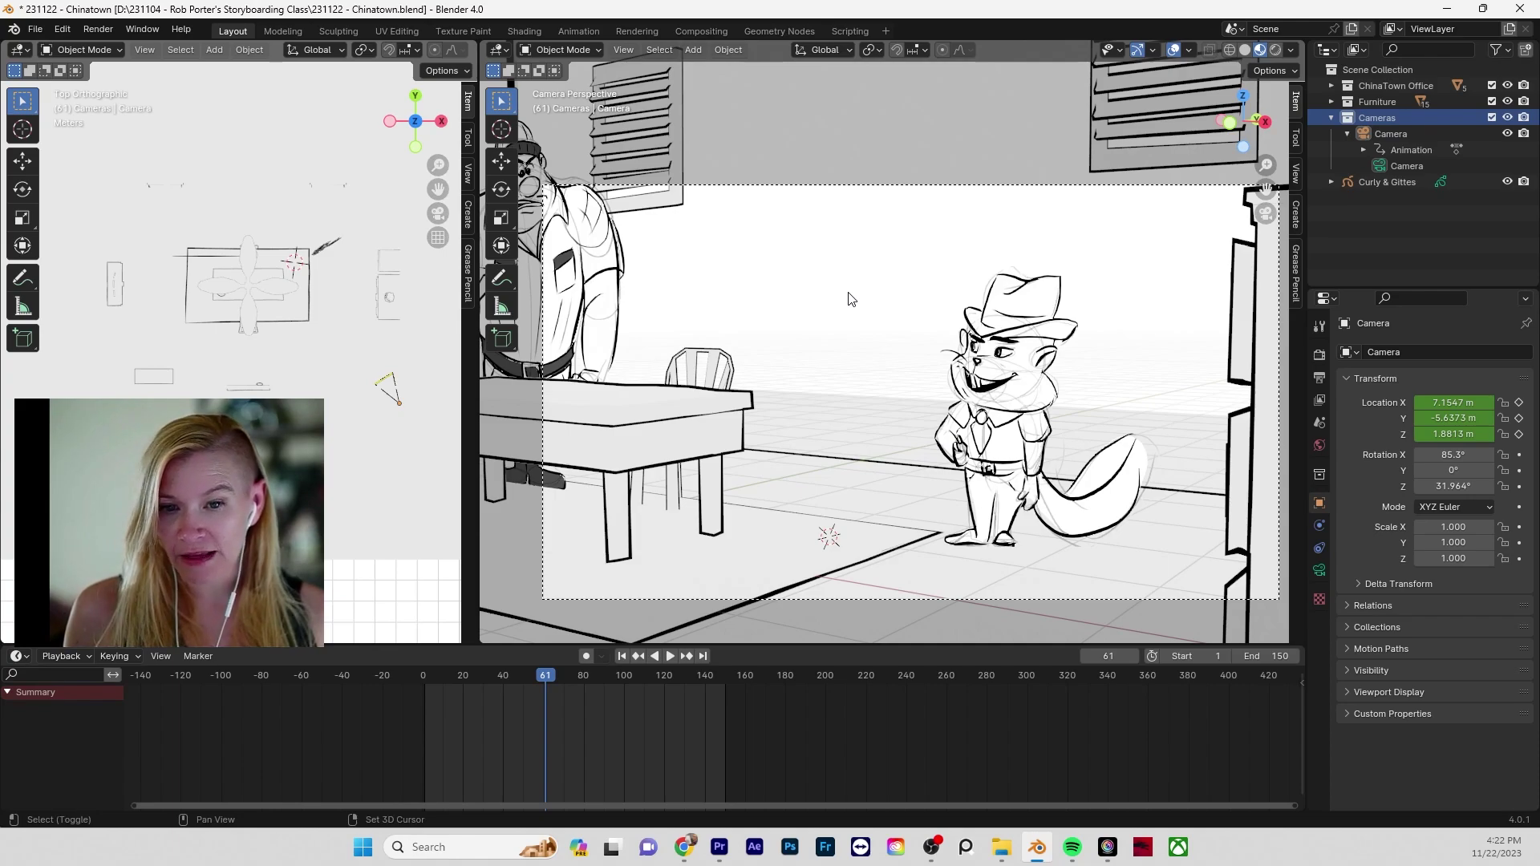
key(shift+a)
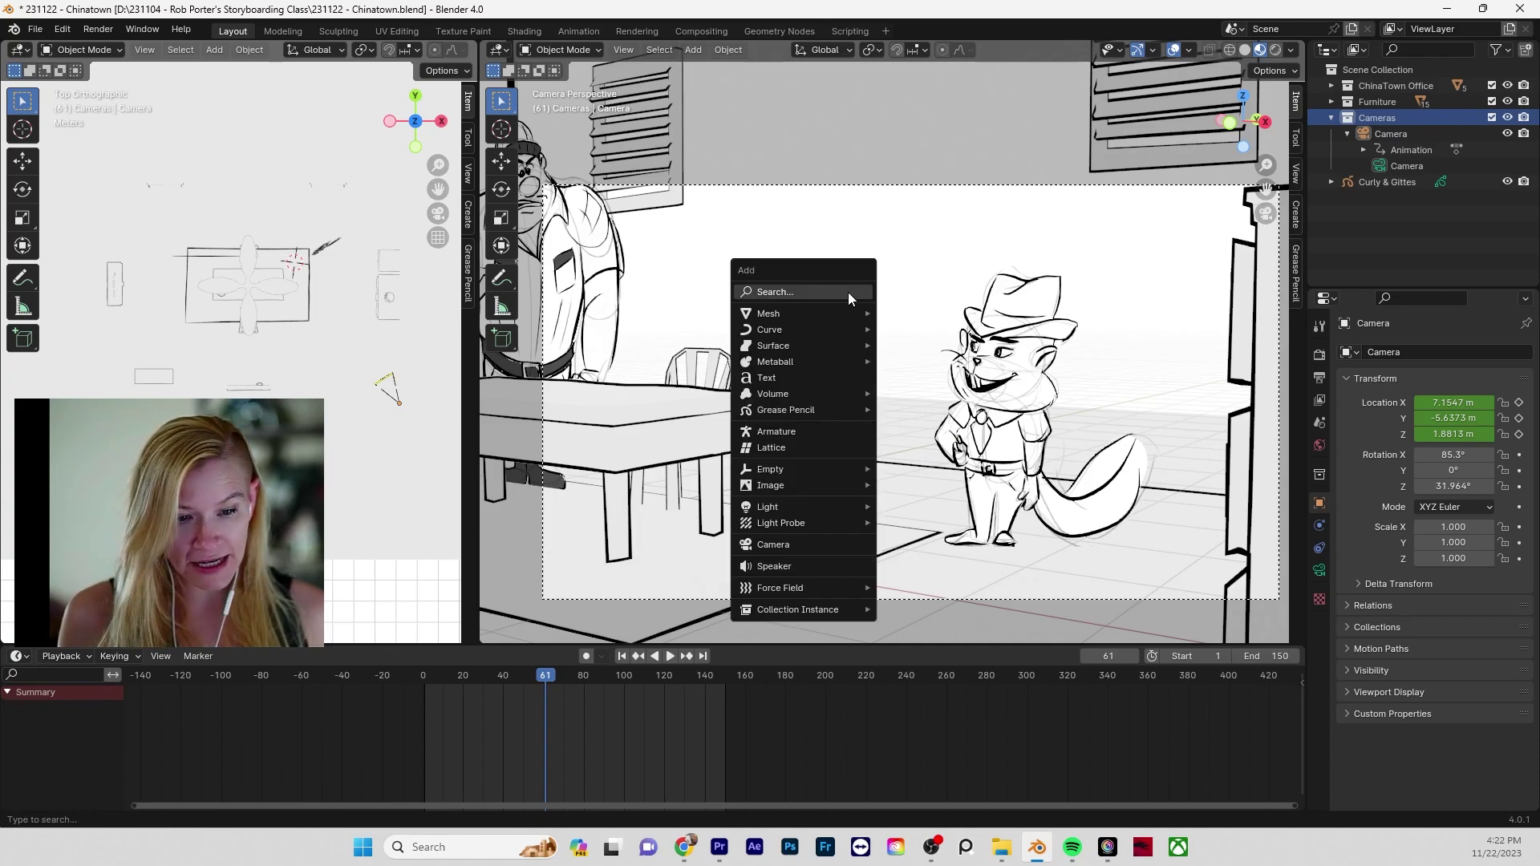
click(765, 549)
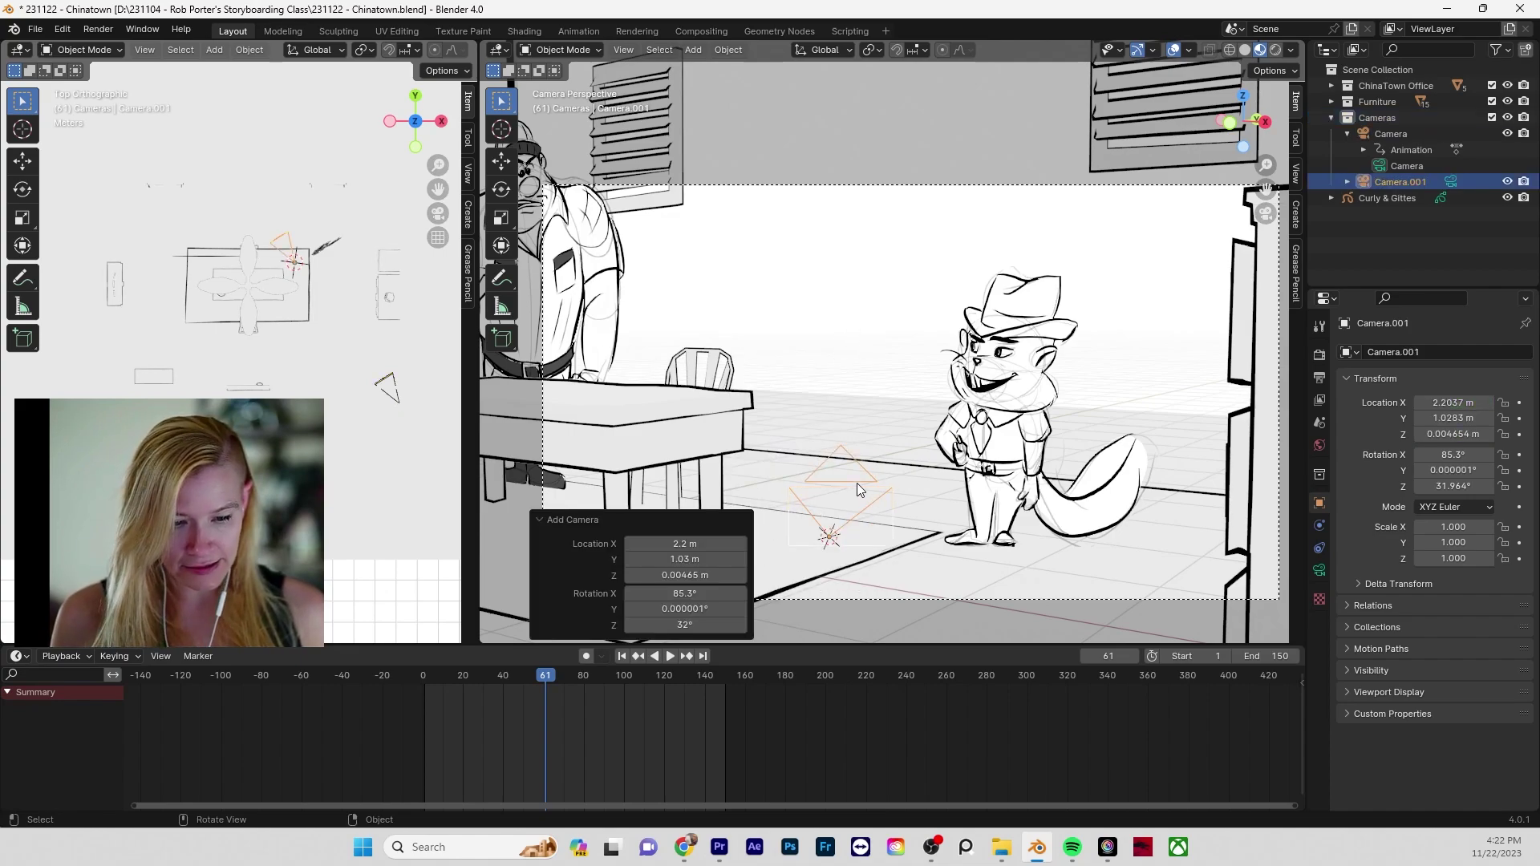
click(840, 465)
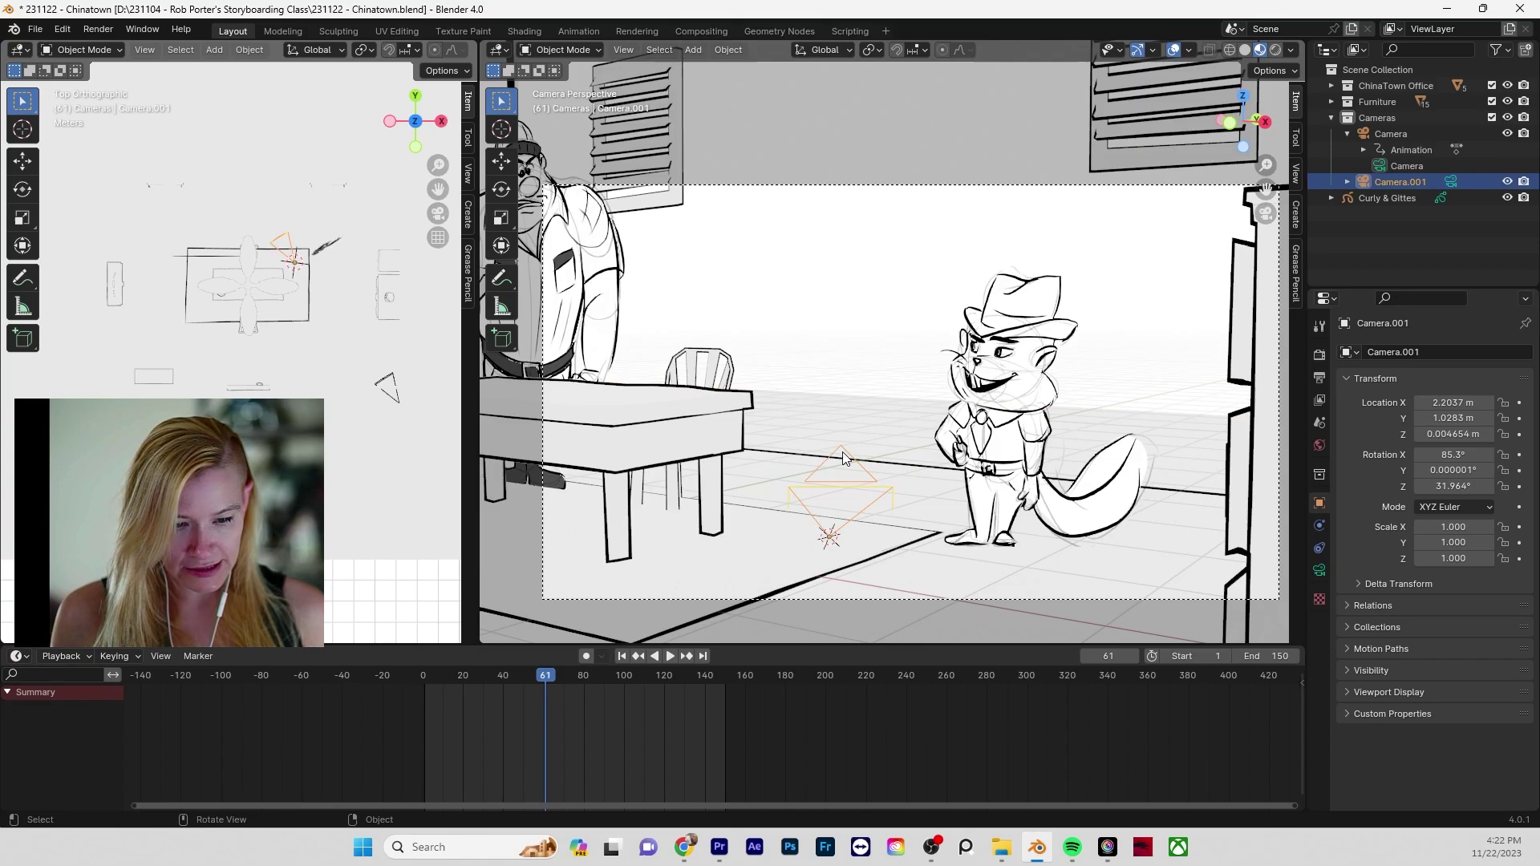
key(g)
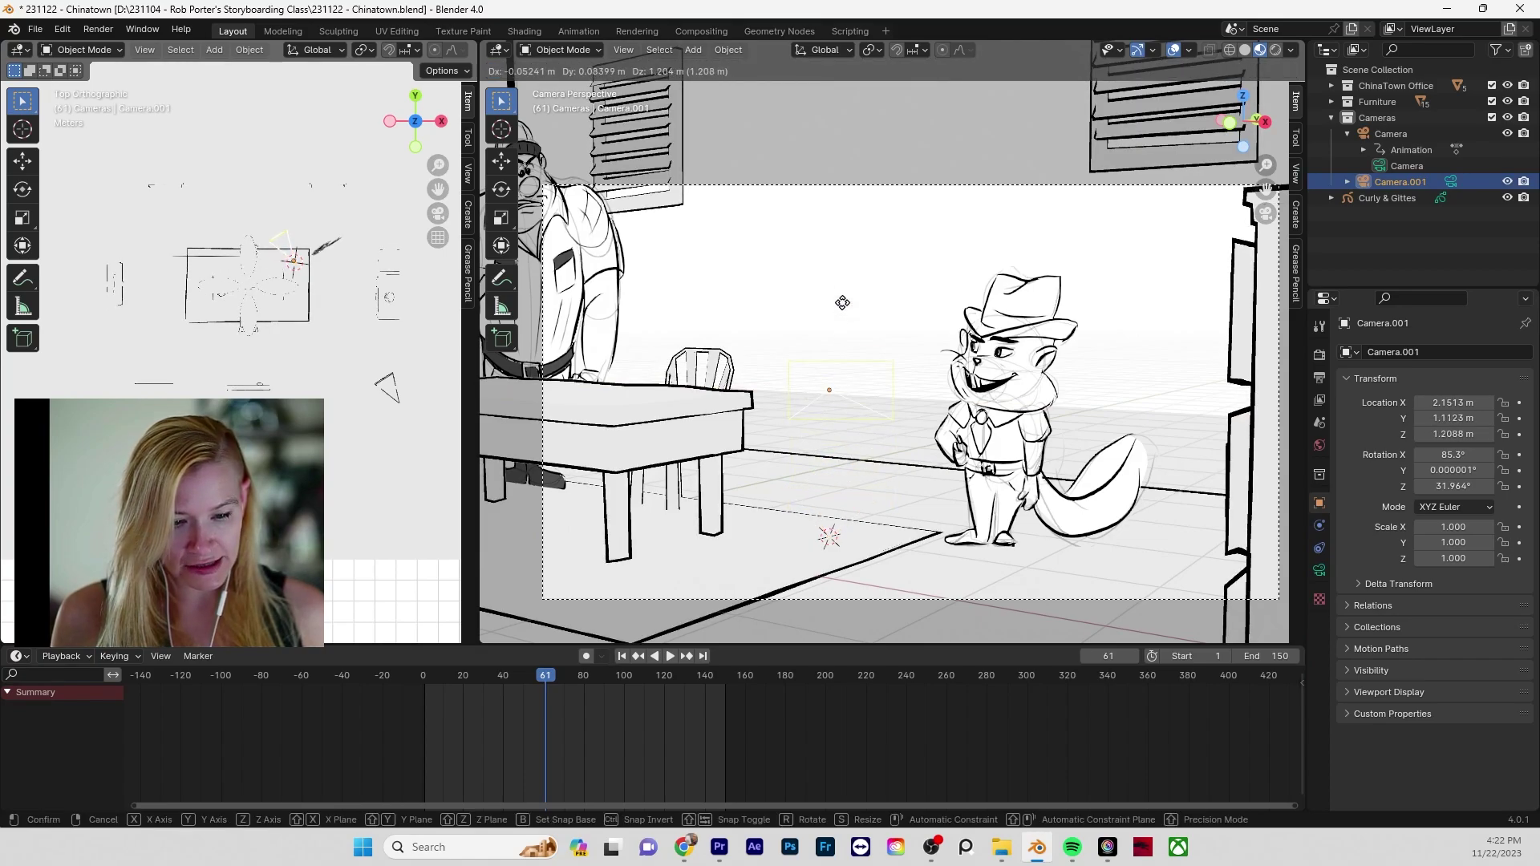
click(846, 272)
middle_drag(847, 271, 768, 445)
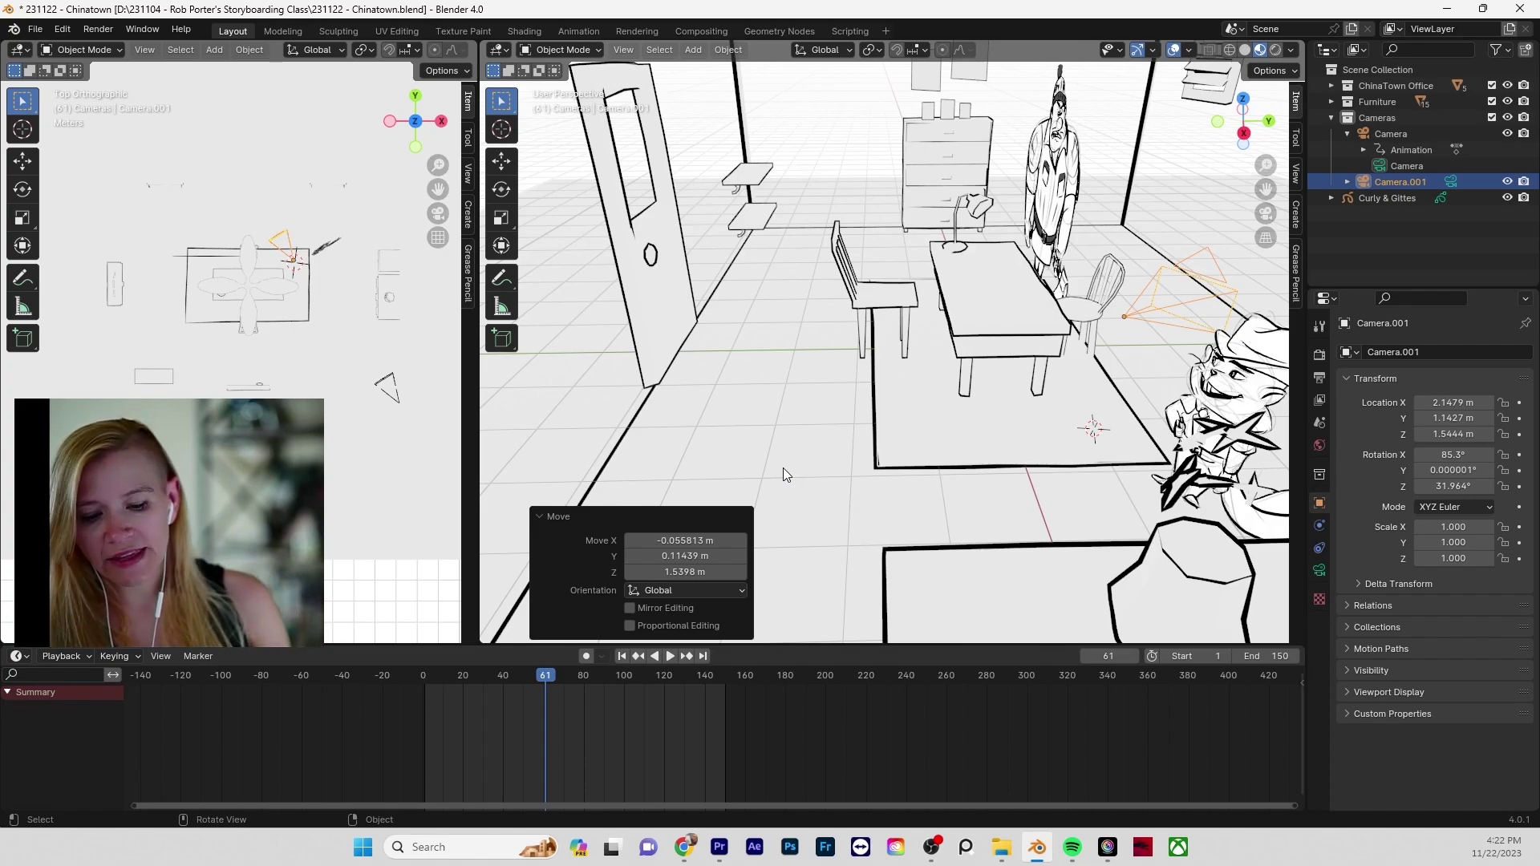
- Bind the original animated camera to a timeline marker at frame 1 and advance the timeline to frame 60
click(384, 386)
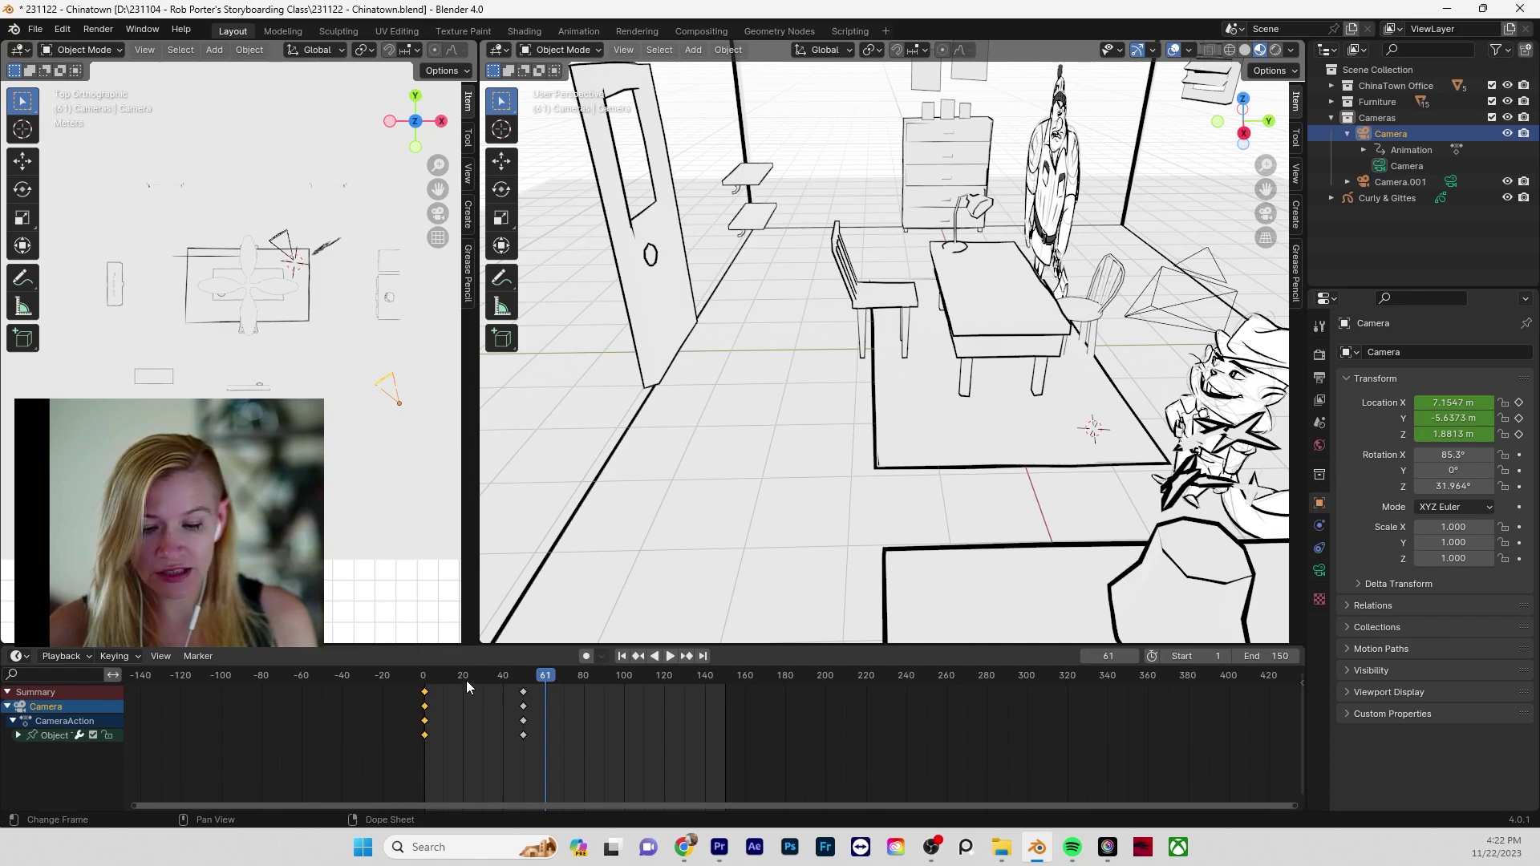
mouse_move(476, 674)
mouse_down()
mouse_move(474, 699)
mouse_move(425, 744)
mouse_up()
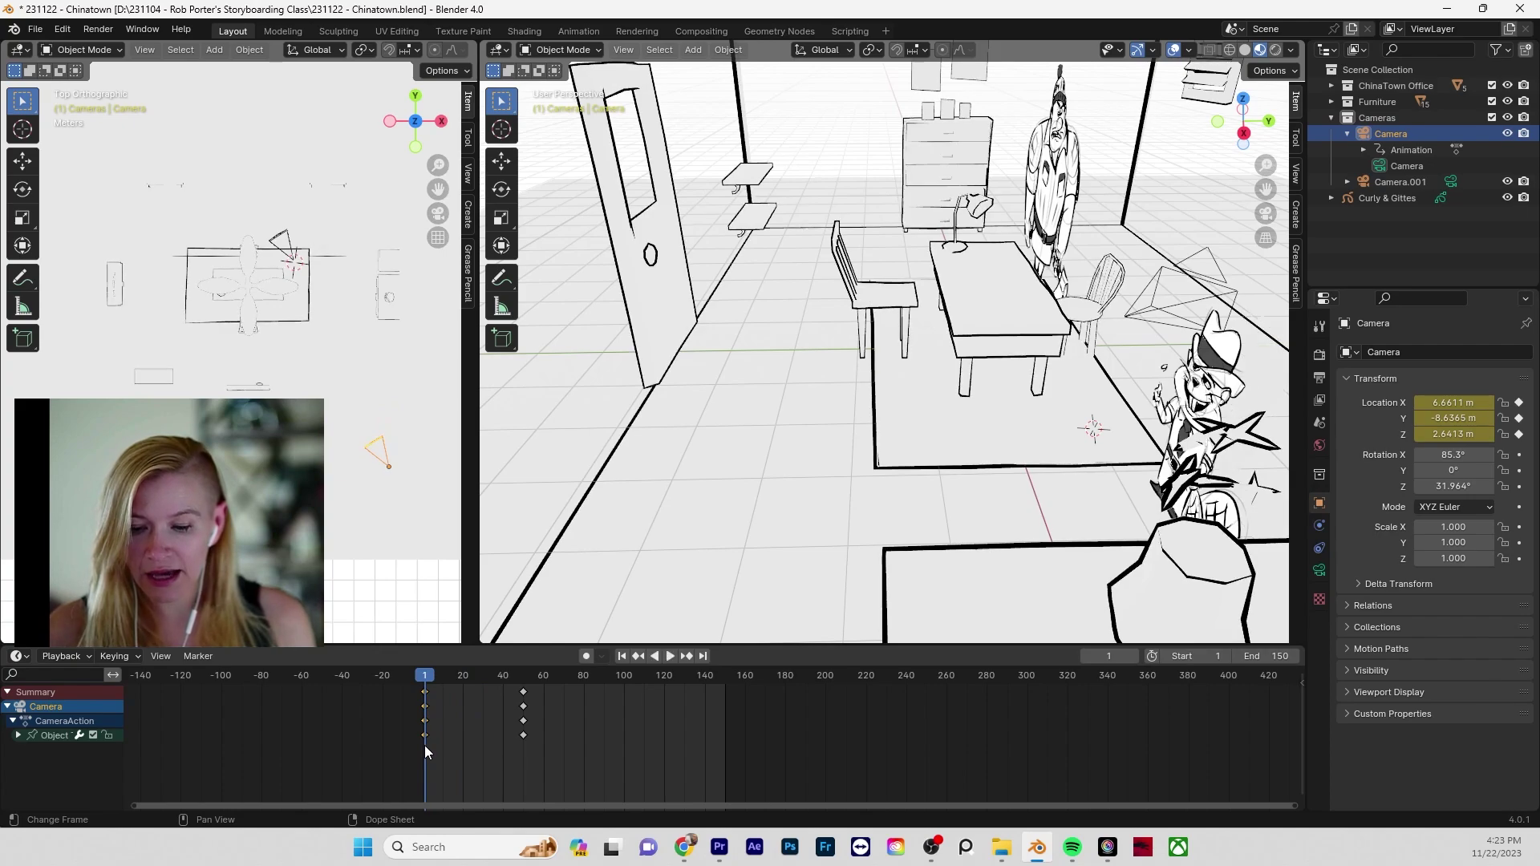
click(196, 656)
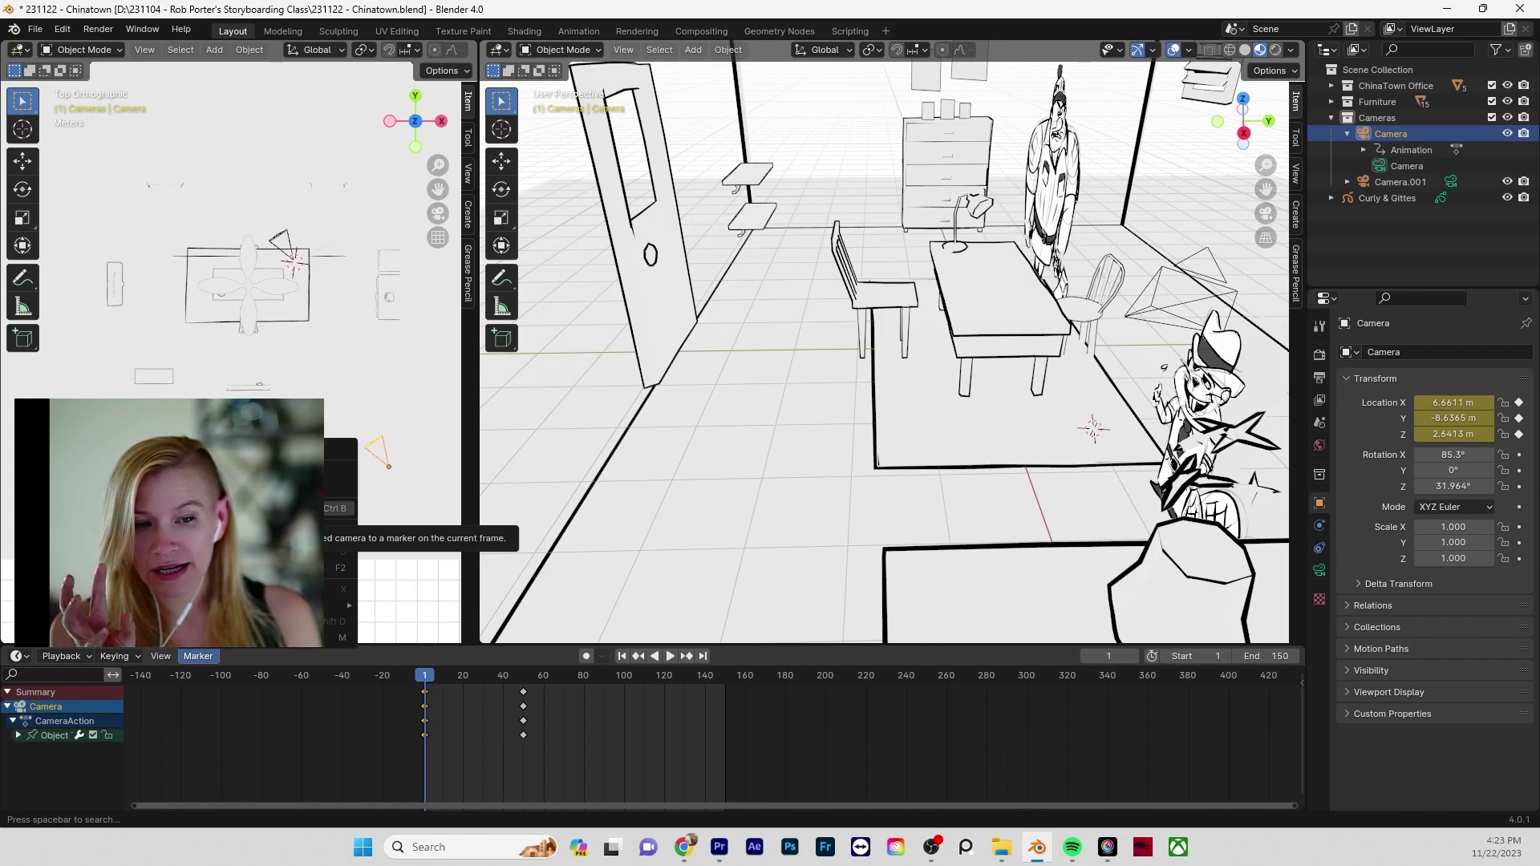
click(337, 508)
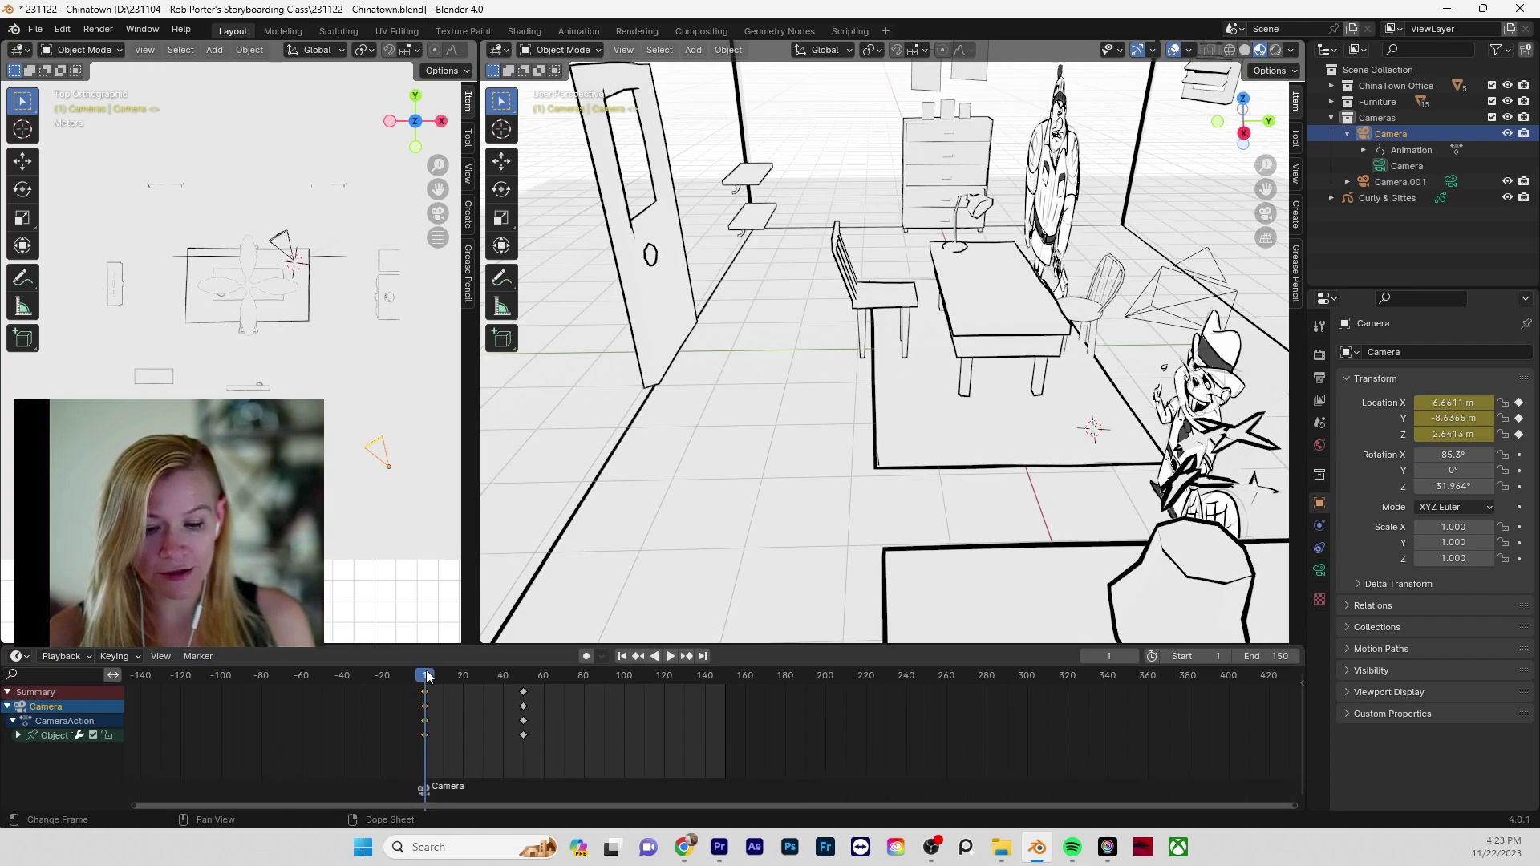
key(space)
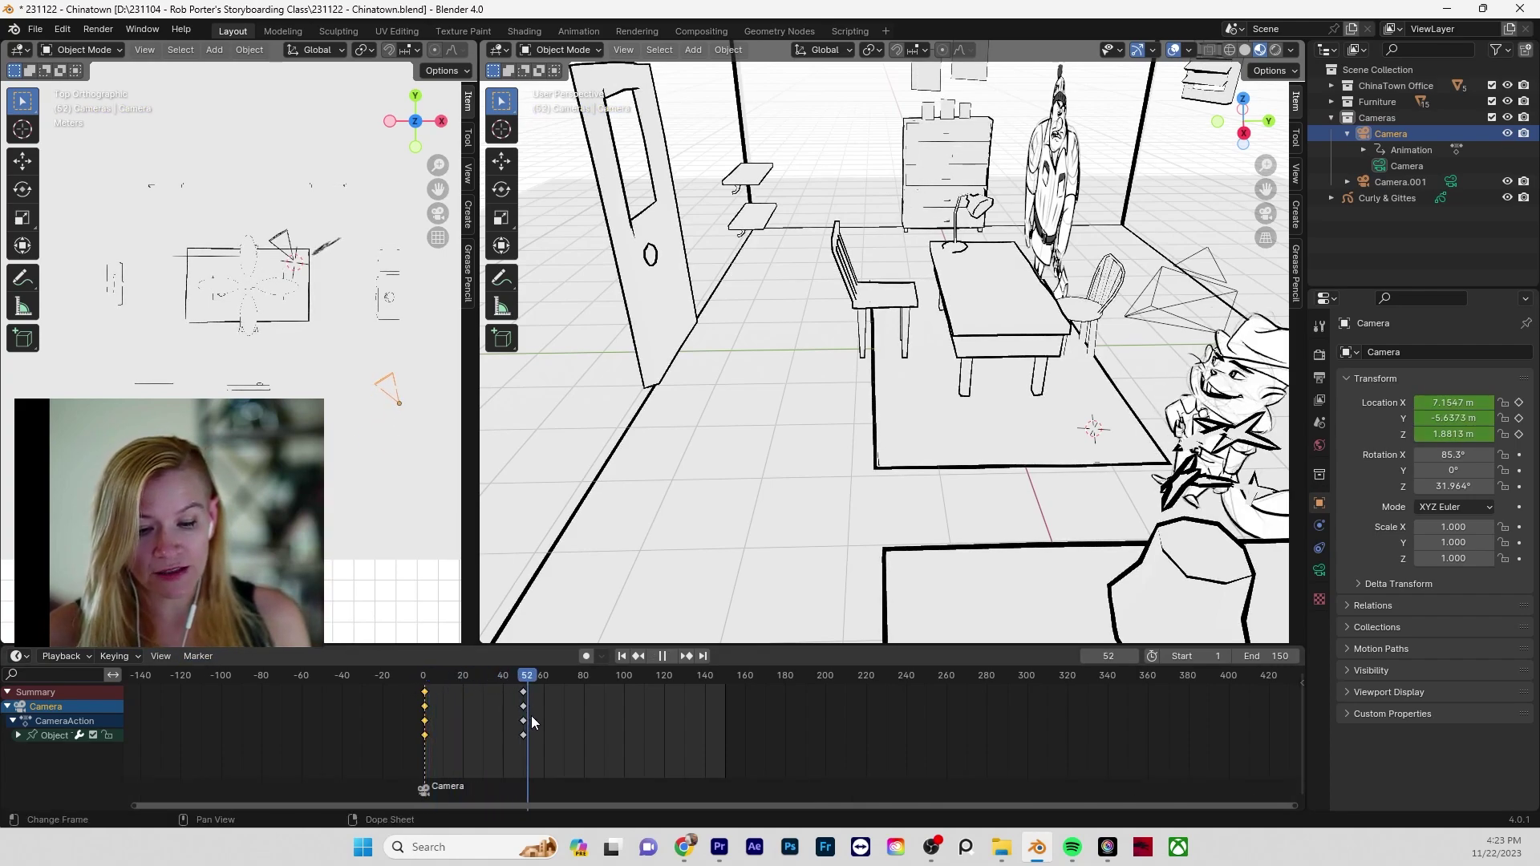
key(space)
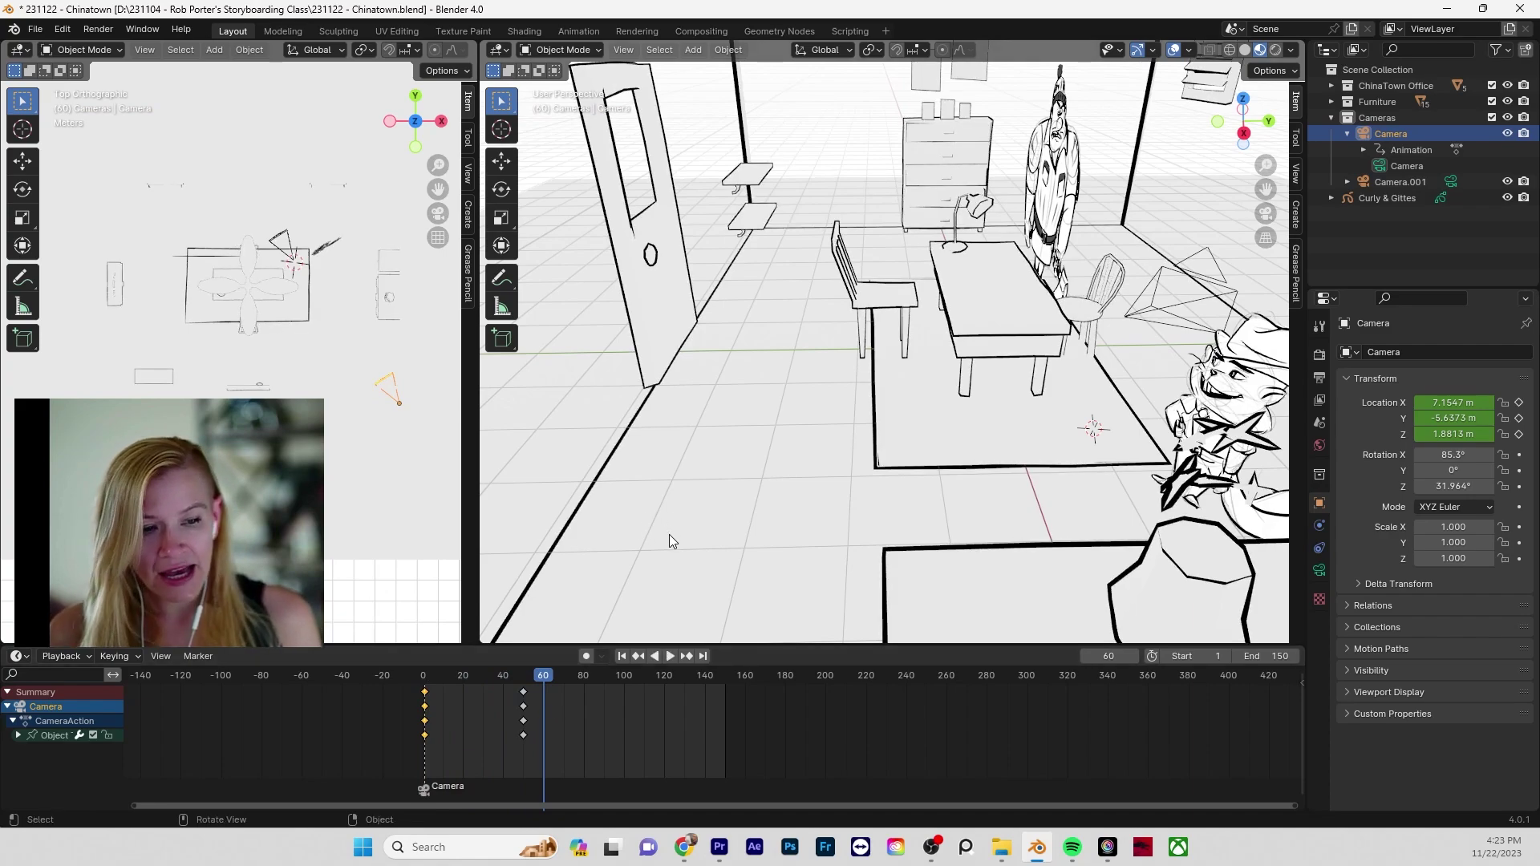
- Bind the second camera, Camera.001, to a timeline marker at frame 60
click(1384, 181)
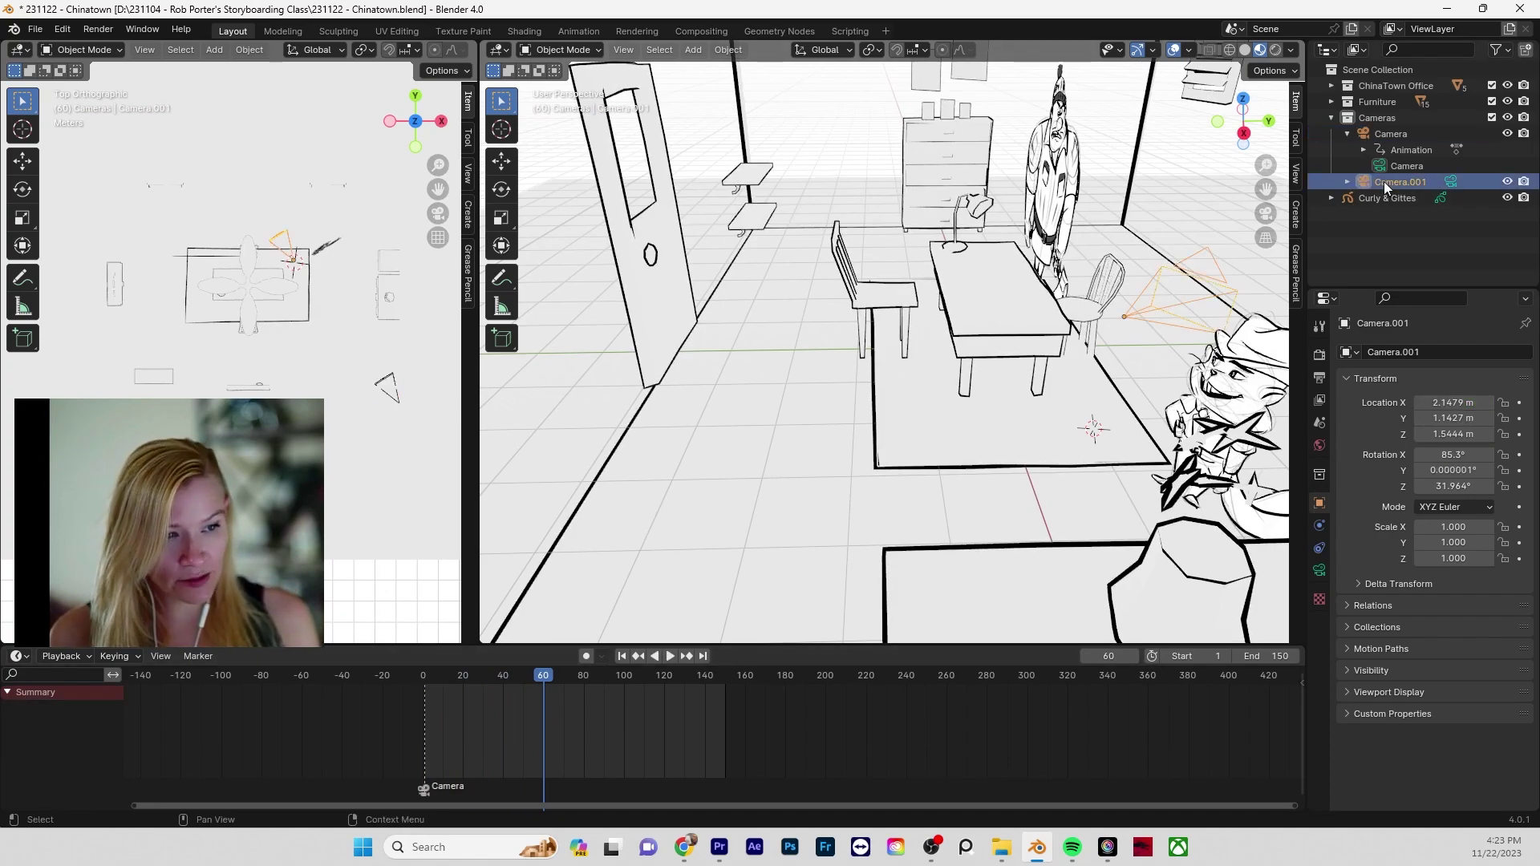
click(201, 656)
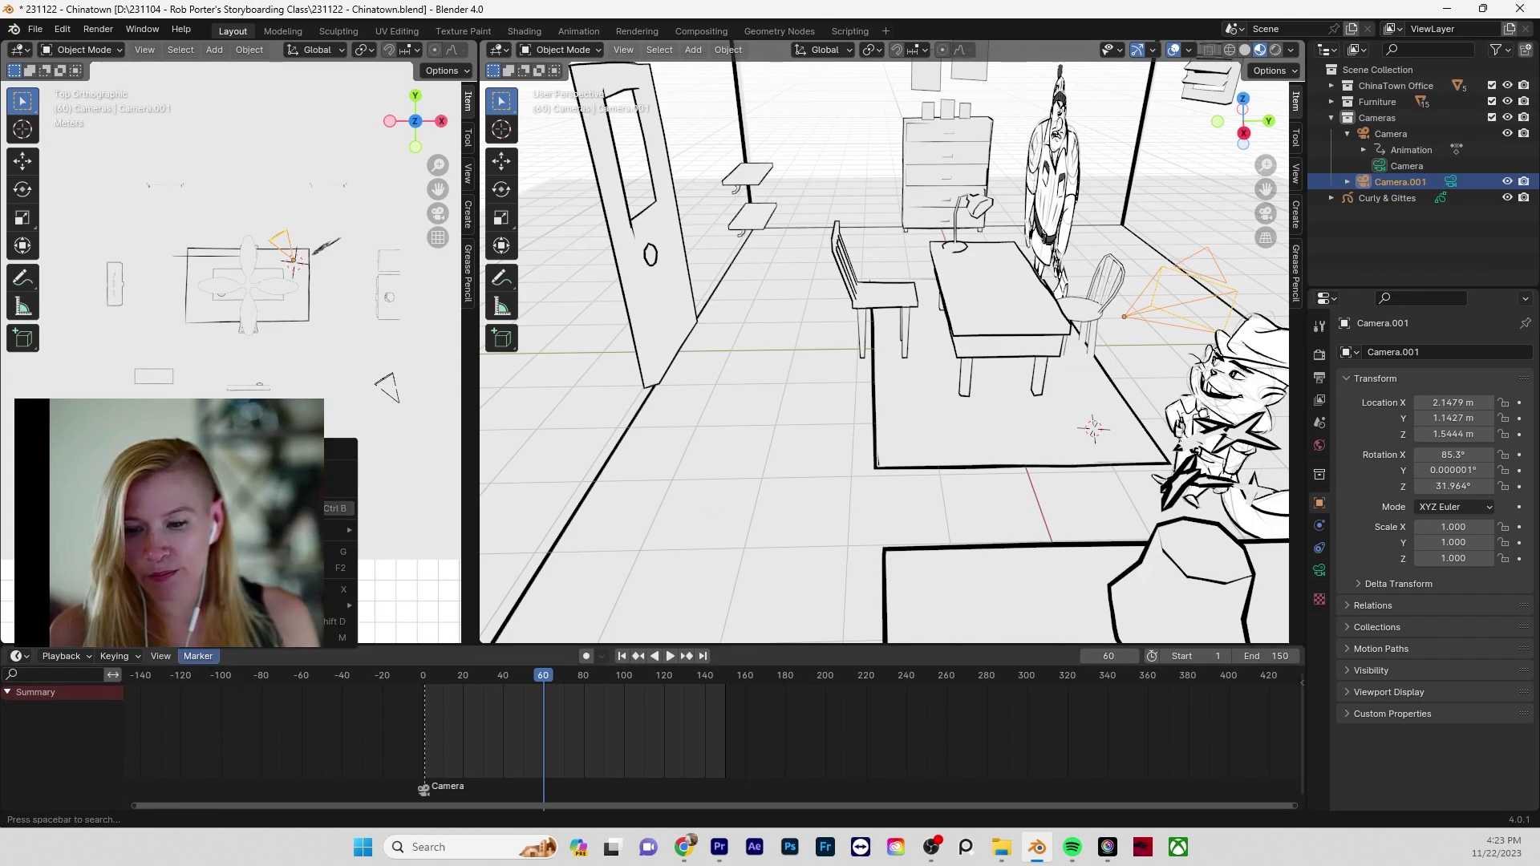
click(333, 510)
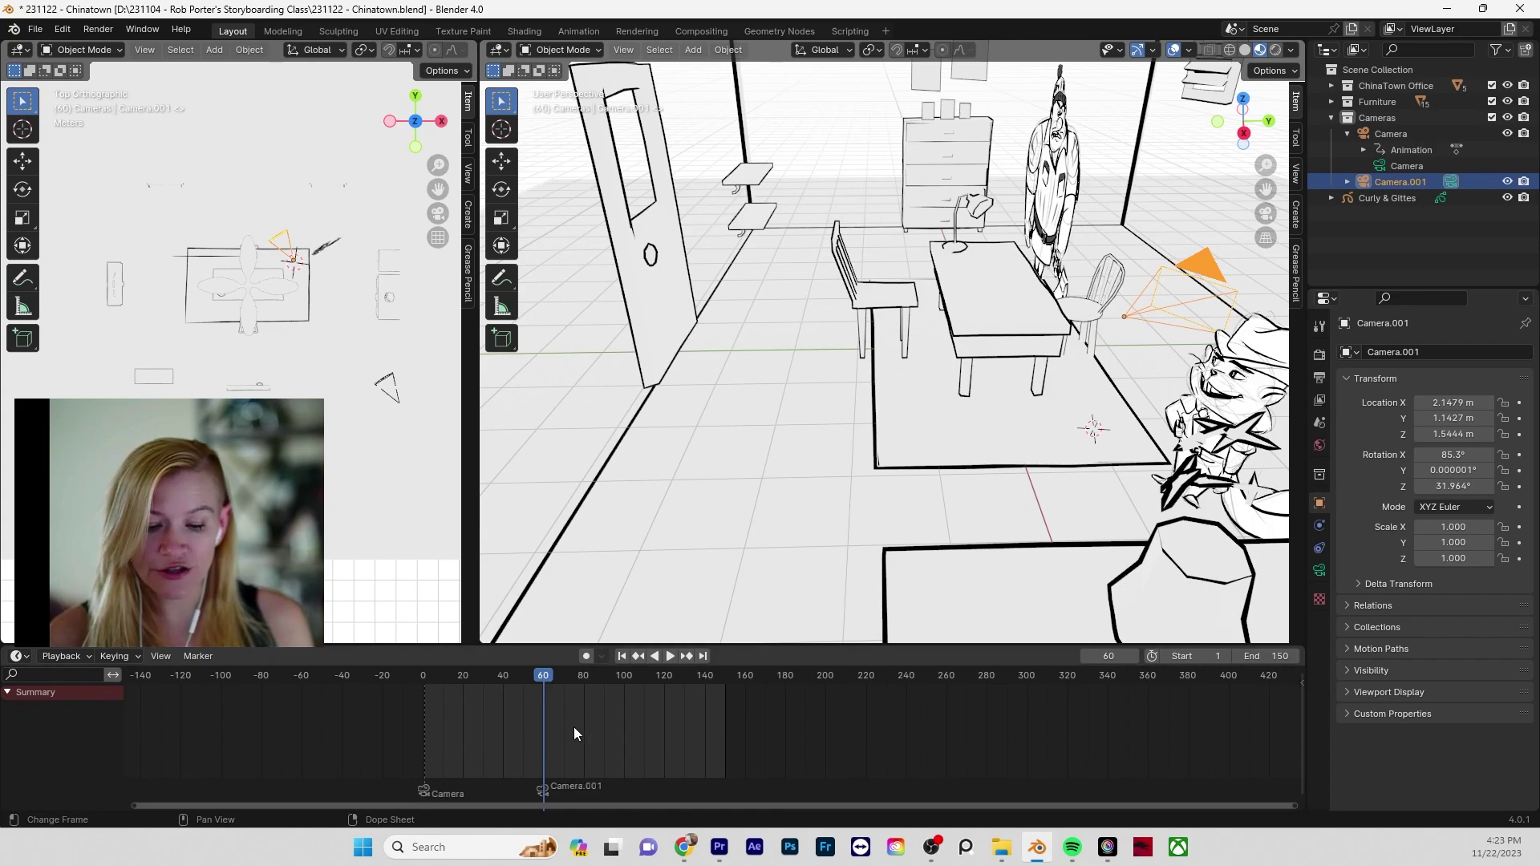
- Show the active camera's view and scrub the timeline from frame 32 to 94 to check the camera switch
drag(547, 675, 487, 676)
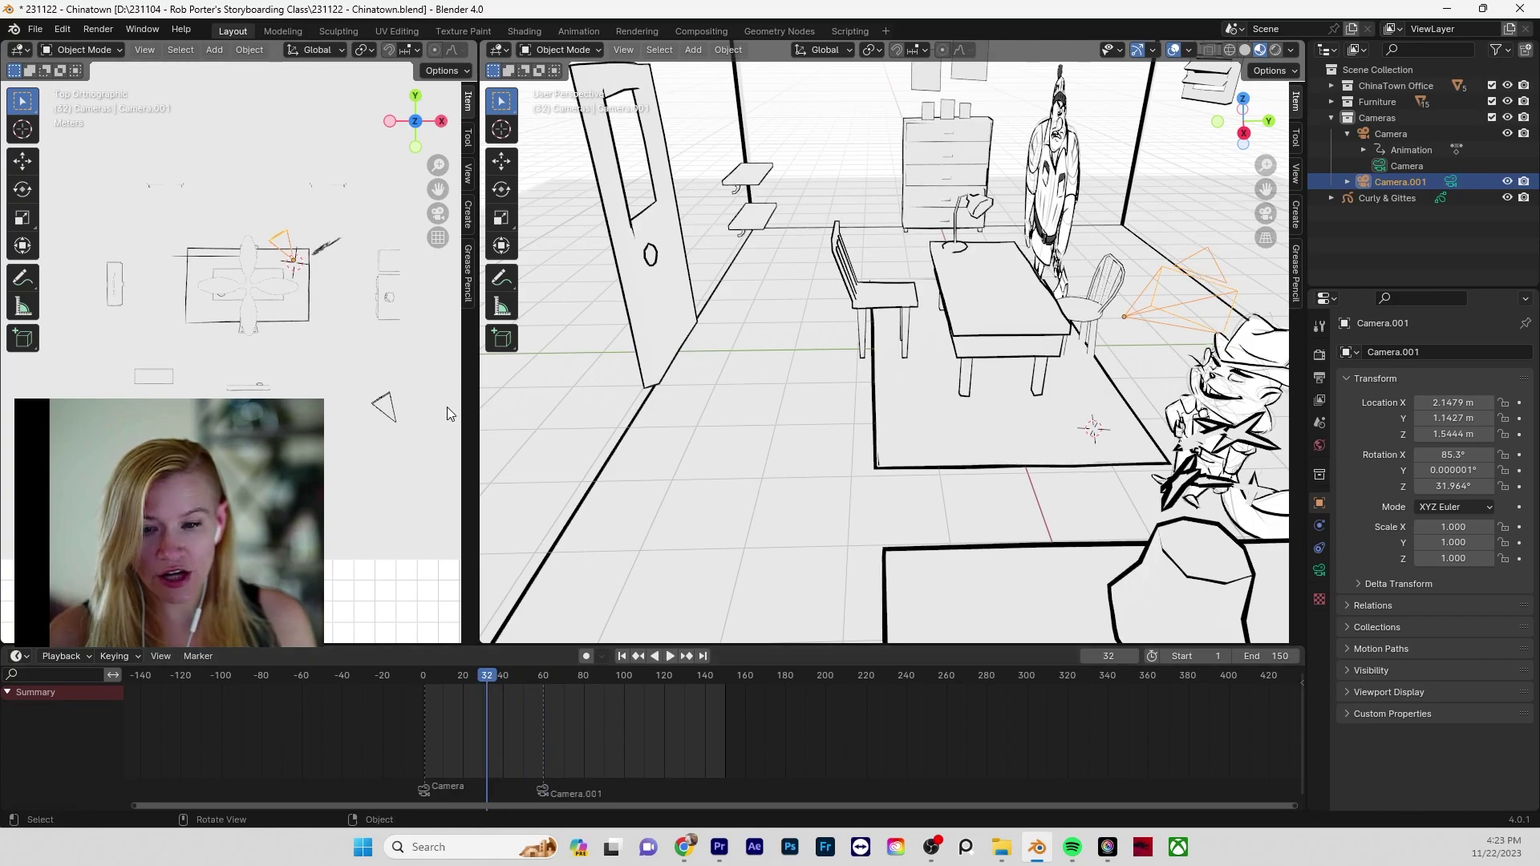
click(436, 216)
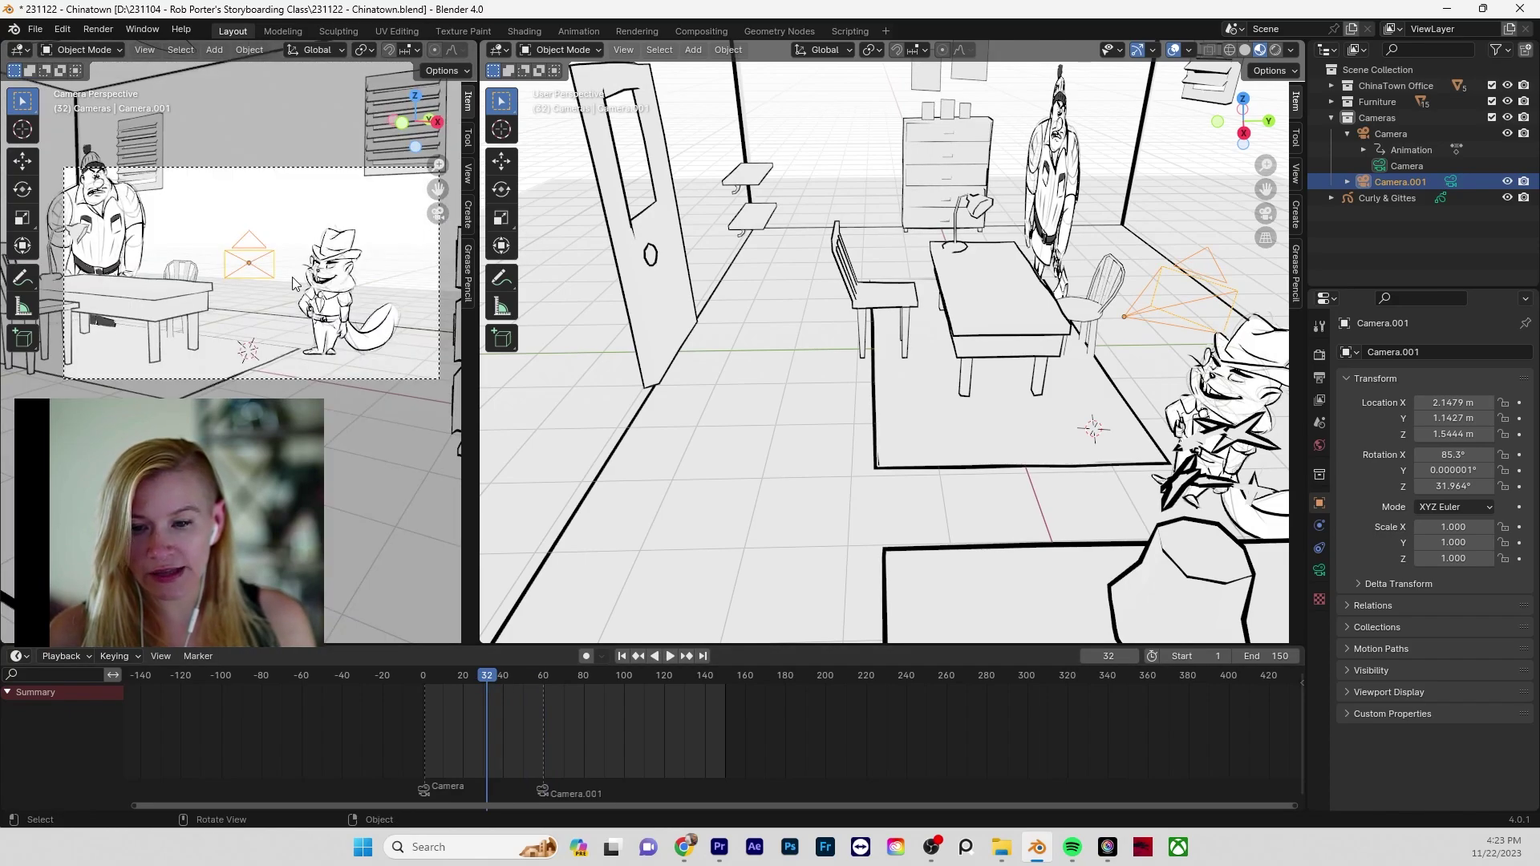
drag(487, 679, 613, 698)
key(space)
key(space)
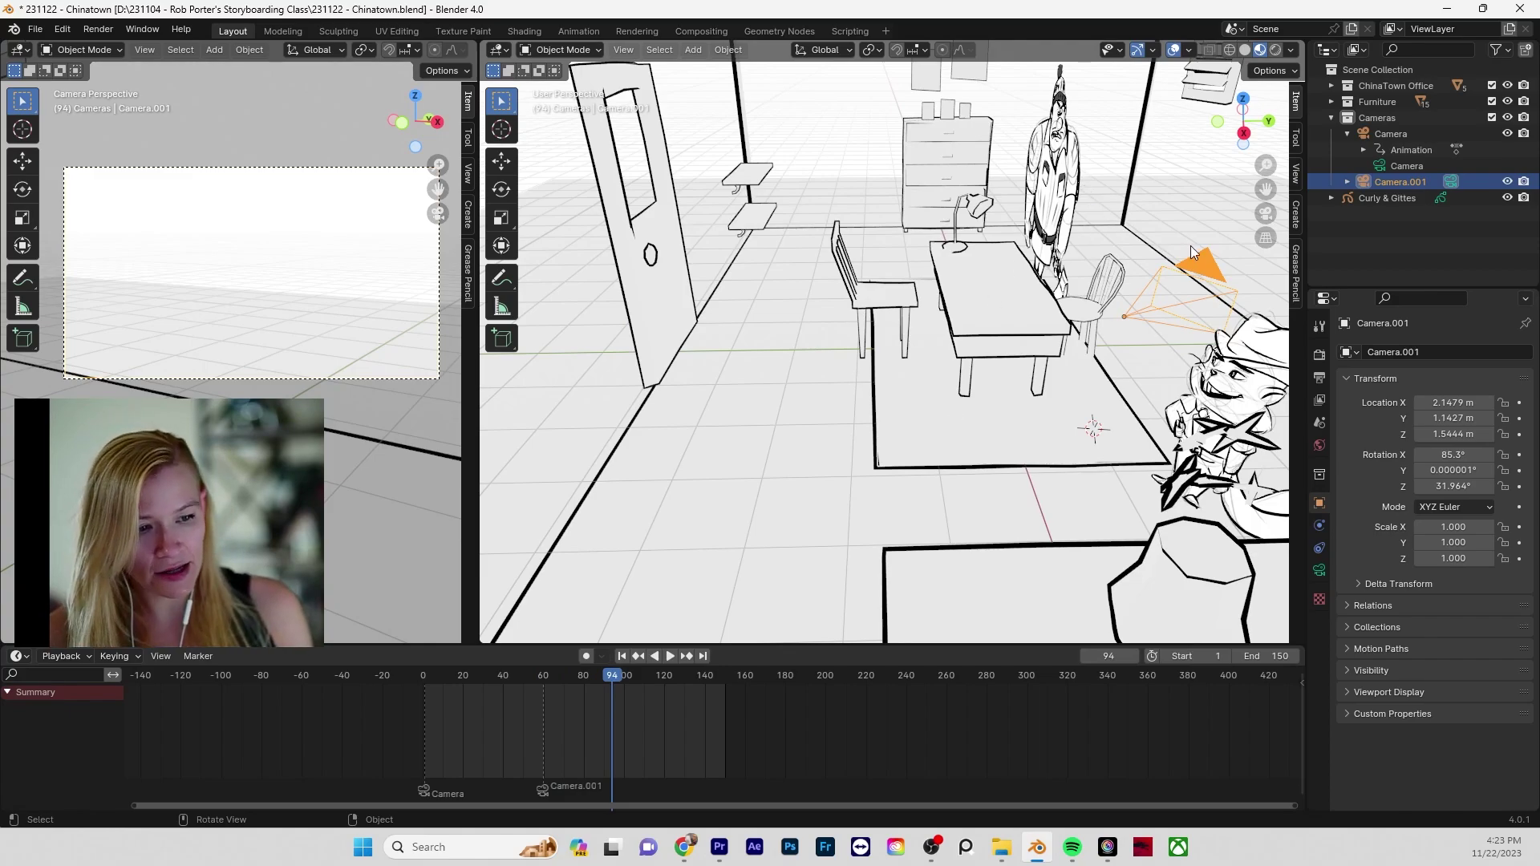
- From the top view, move the second camera about 3.05 m in X and -4.53 m in Y, and rotate it about 14.9° to frame the beaver
click(1242, 97)
shift+middle_drag(1153, 521, 918, 358)
key(g)
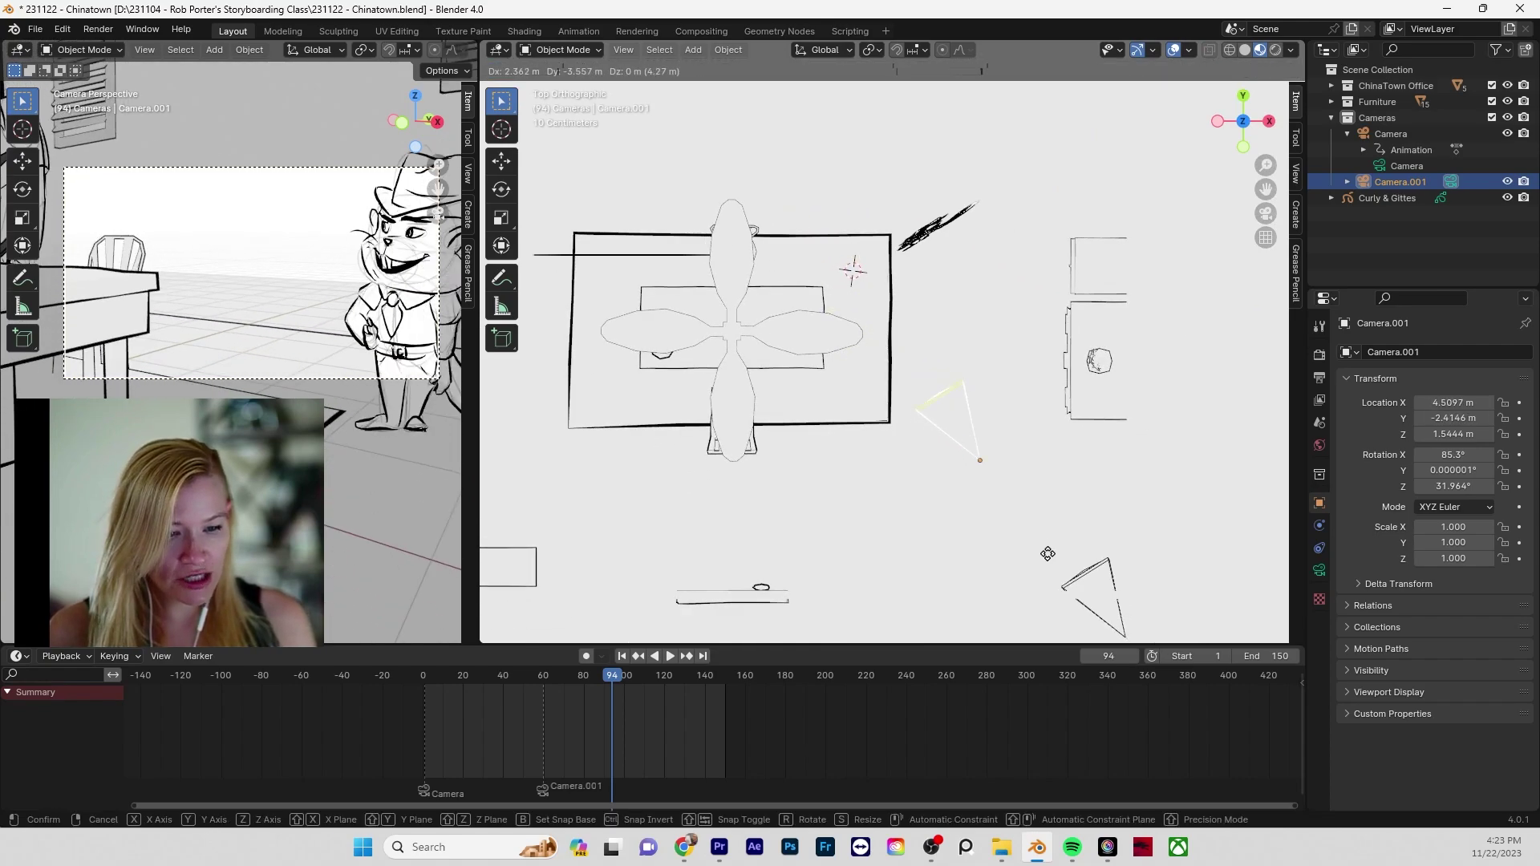
click(1087, 613)
key(r)
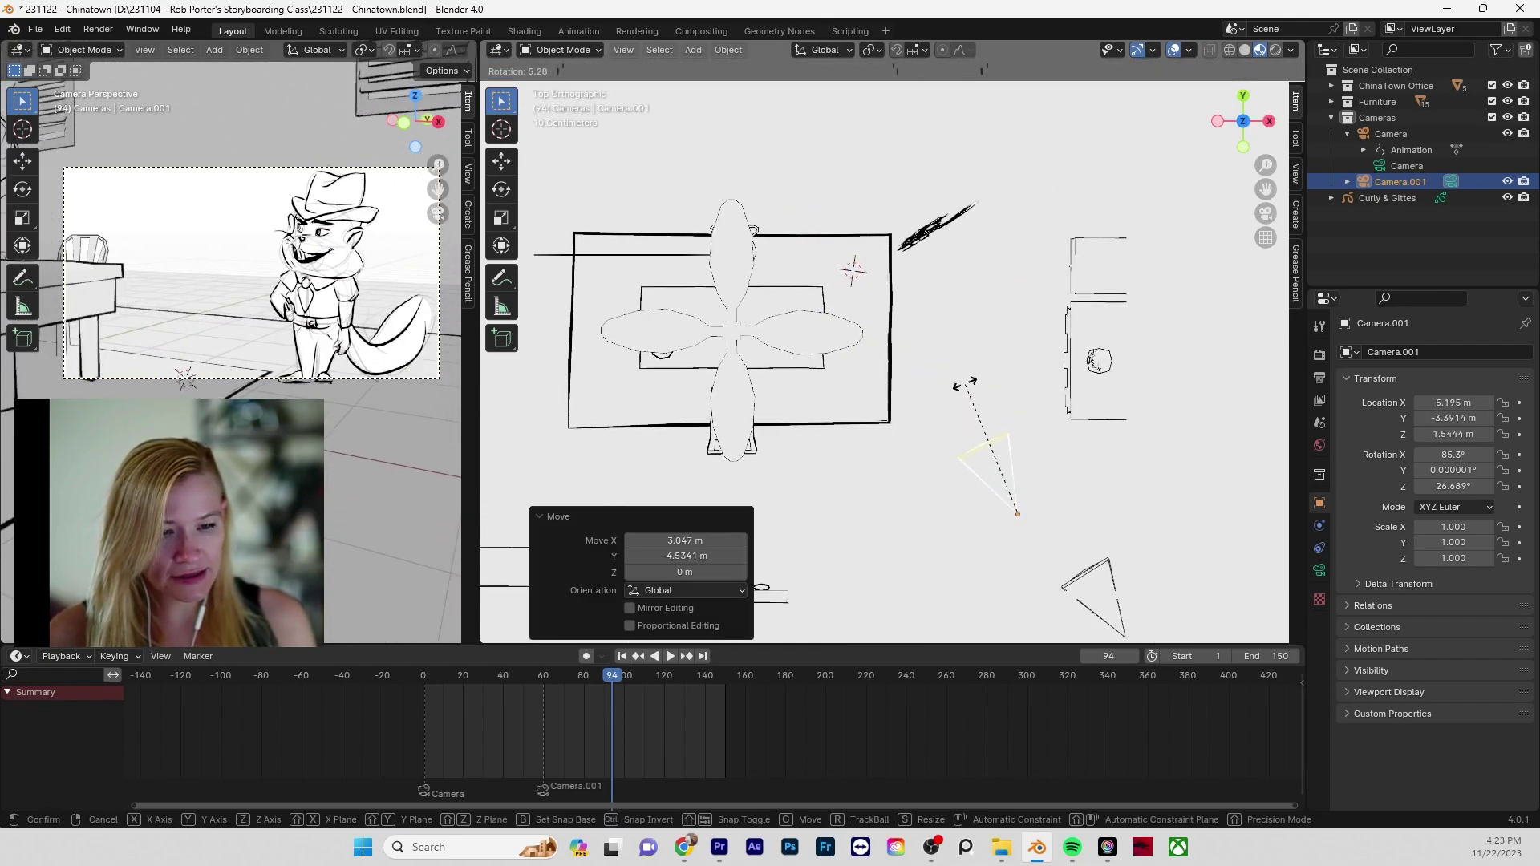
click(988, 382)
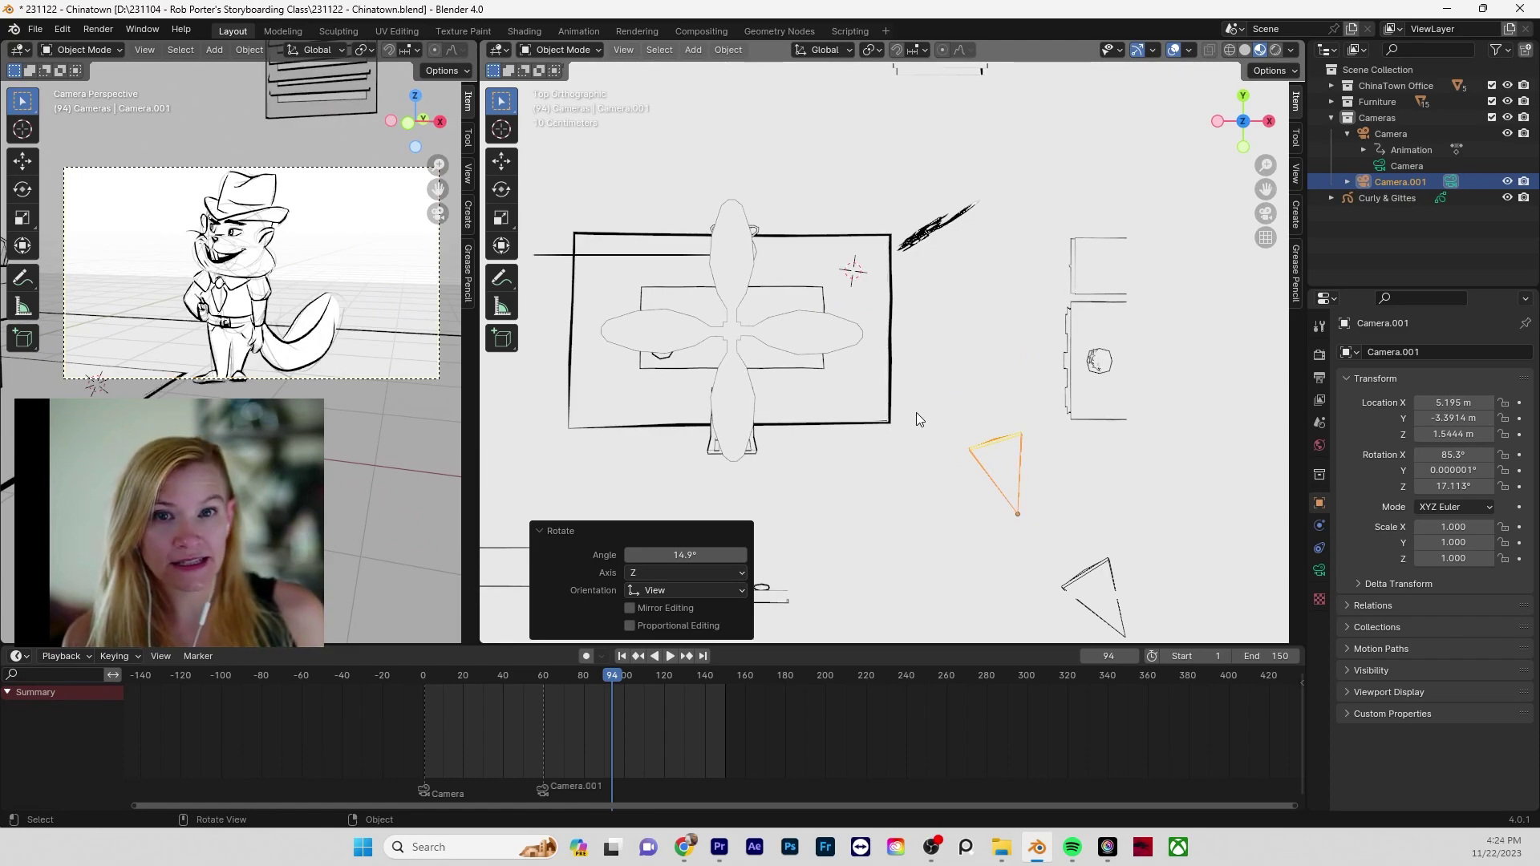
- Set the second camera's focal length to 120 mm and reposition it to about X 4.94 m and Z 1.90 m
click(1318, 573)
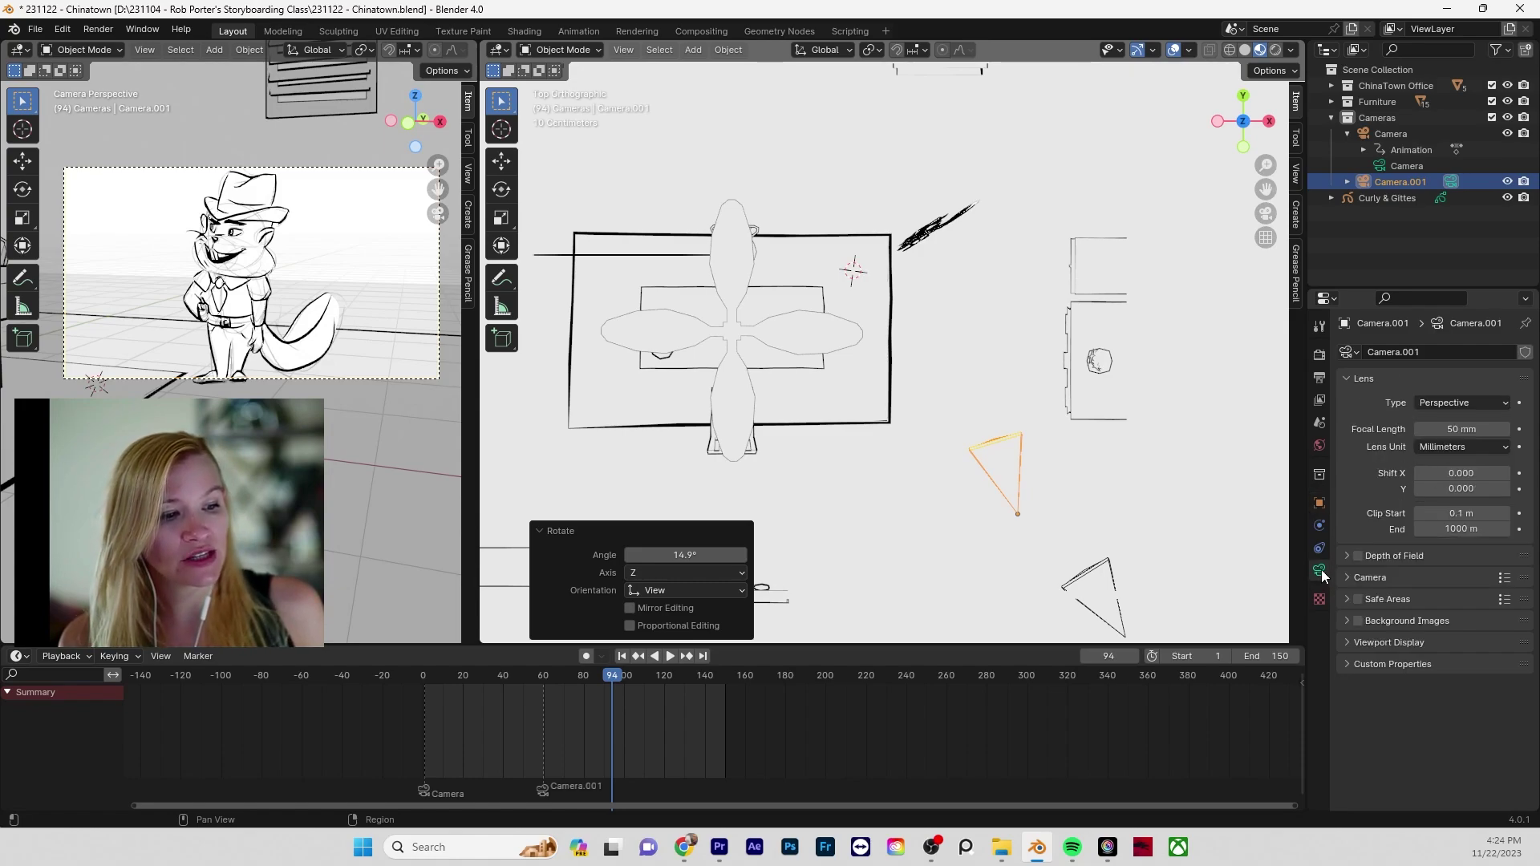
click(1468, 432)
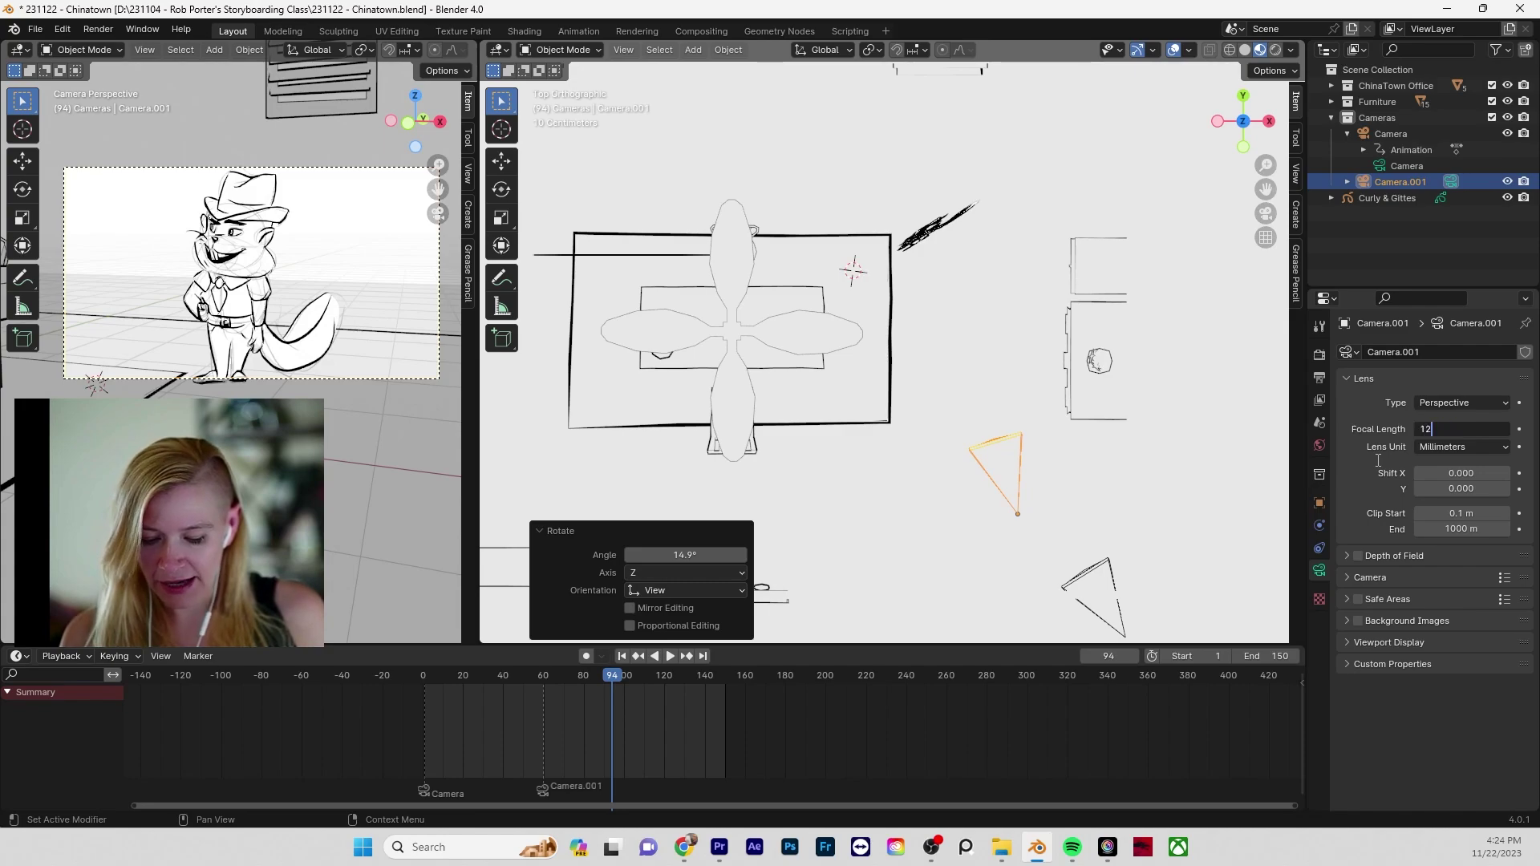
text(120)
key(Return)
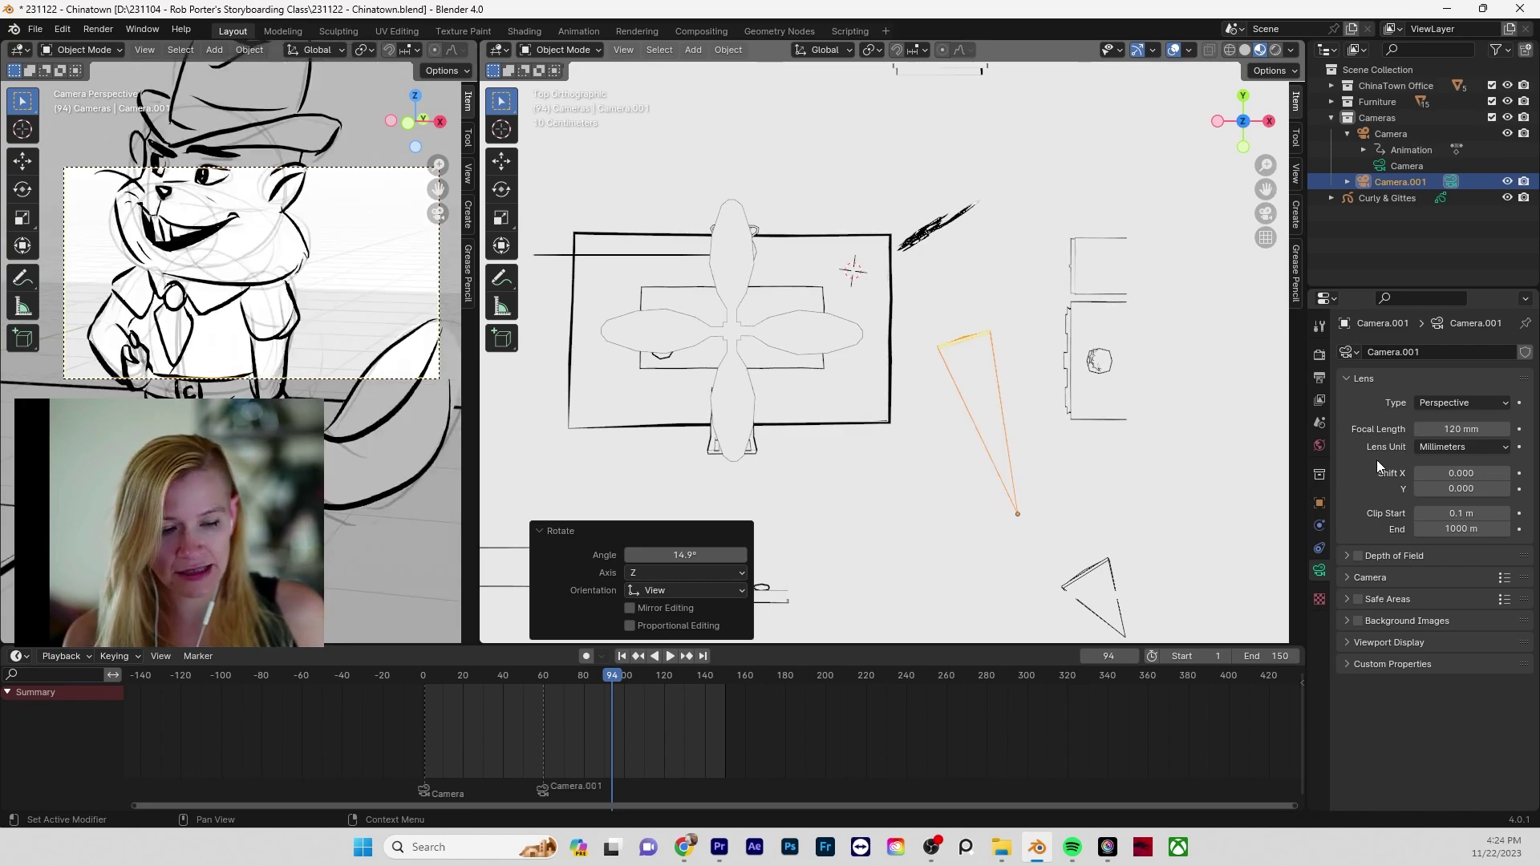
click(1319, 503)
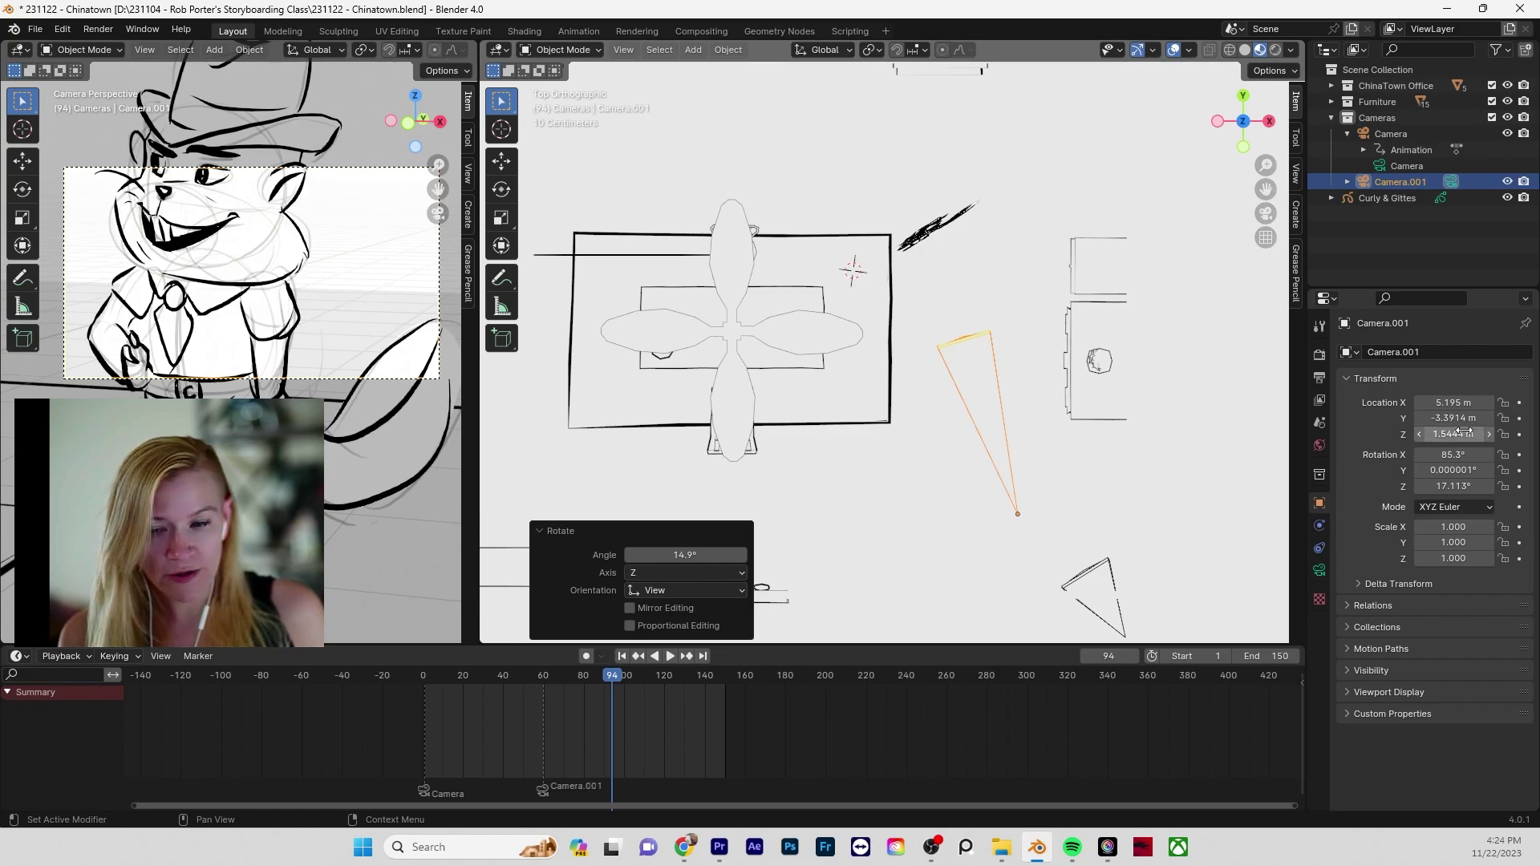
drag(1459, 433, 1420, 402)
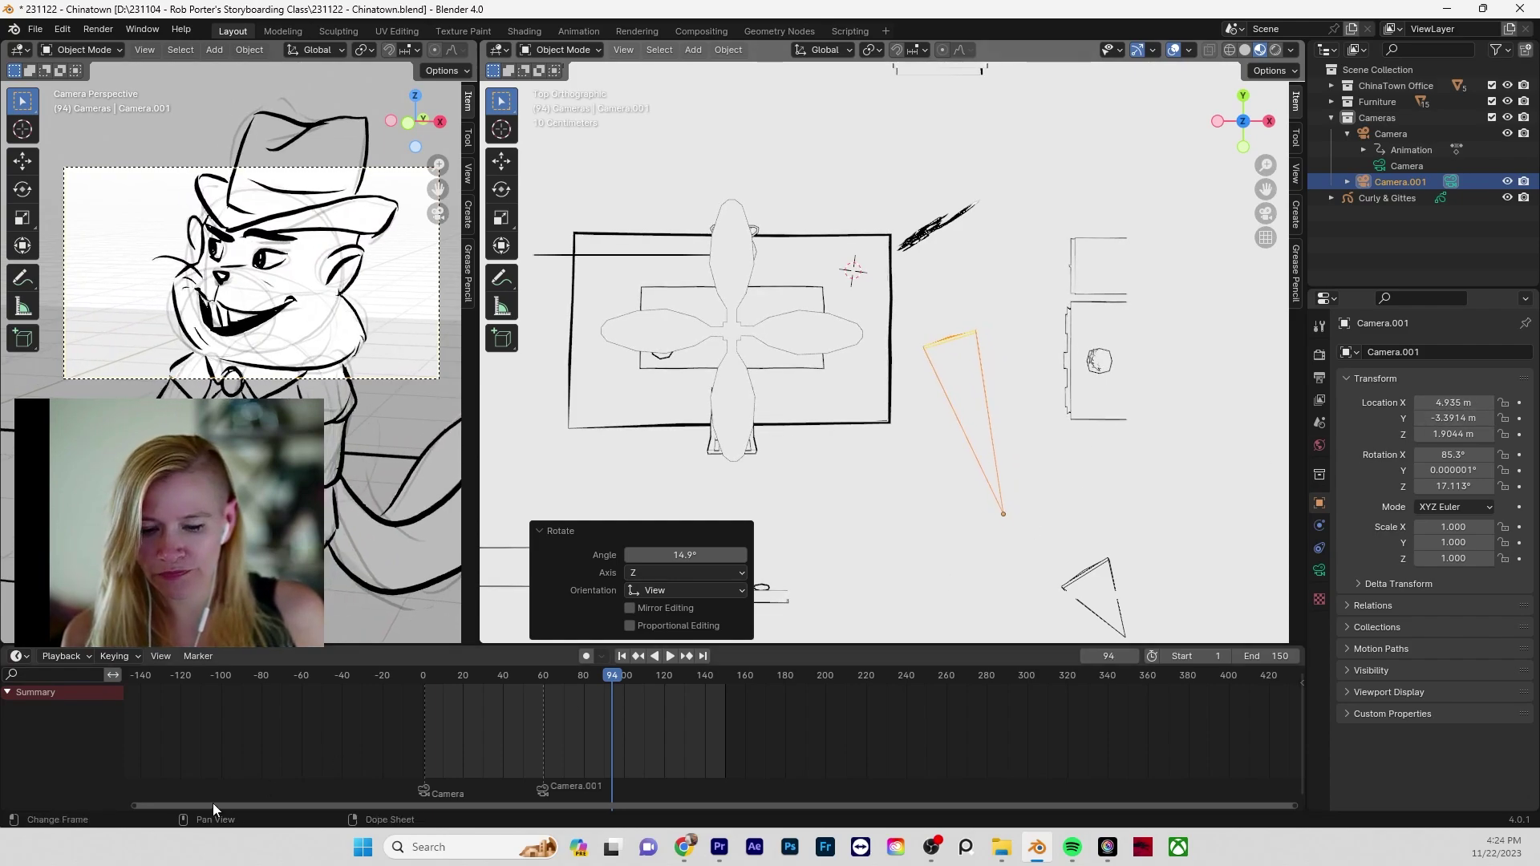
- Play the timeline from frame 1 to review the cut from the wide camera to the beaver close-up
key(space)
drag(577, 672, 436, 698)
key(space)
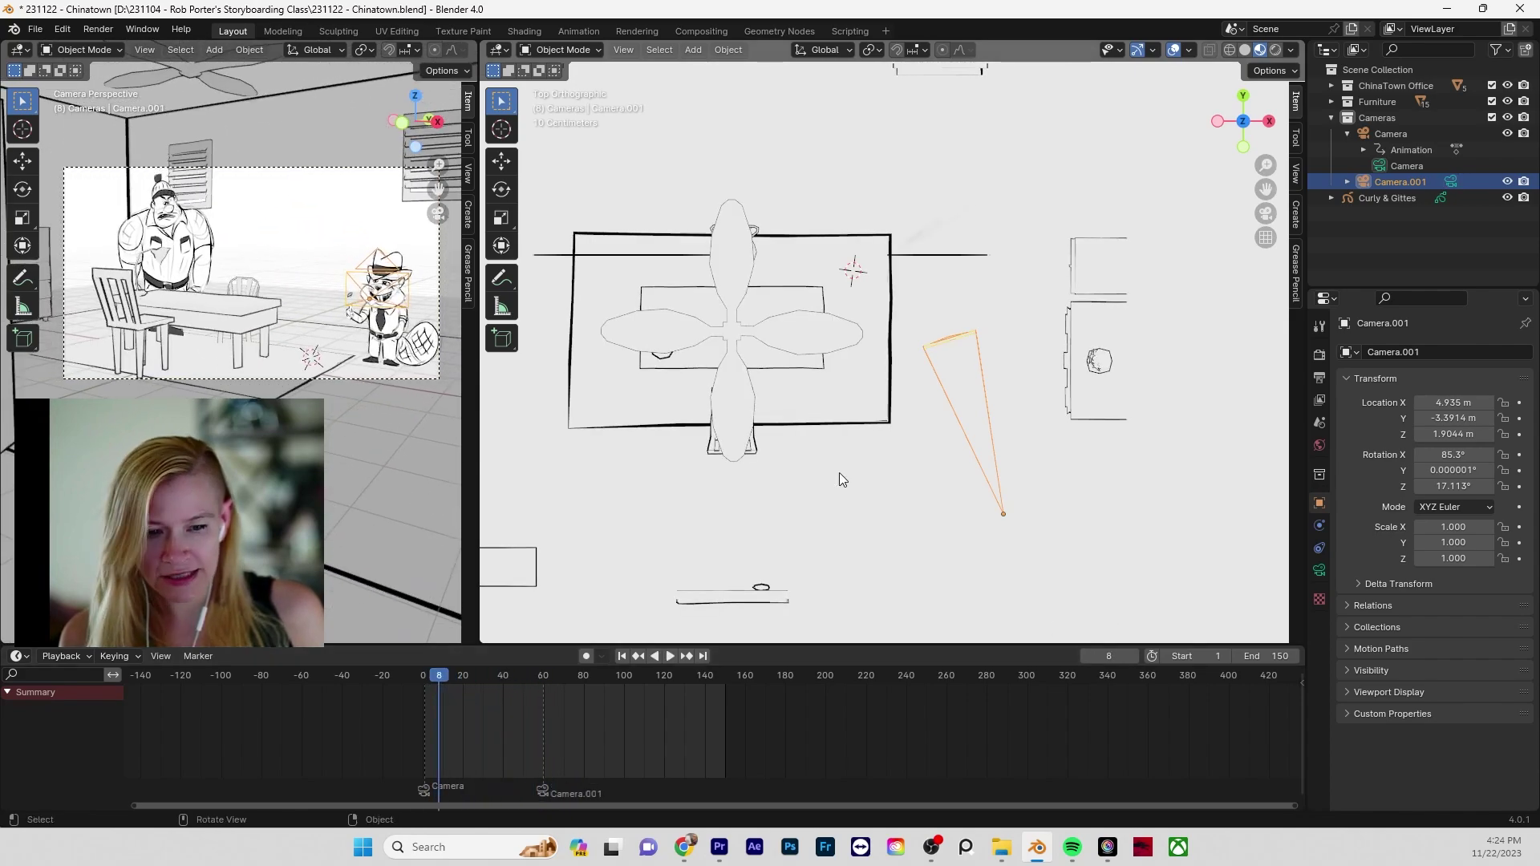
shift+middle_drag(937, 476, 903, 327)
scroll(904, 326, down, 2)
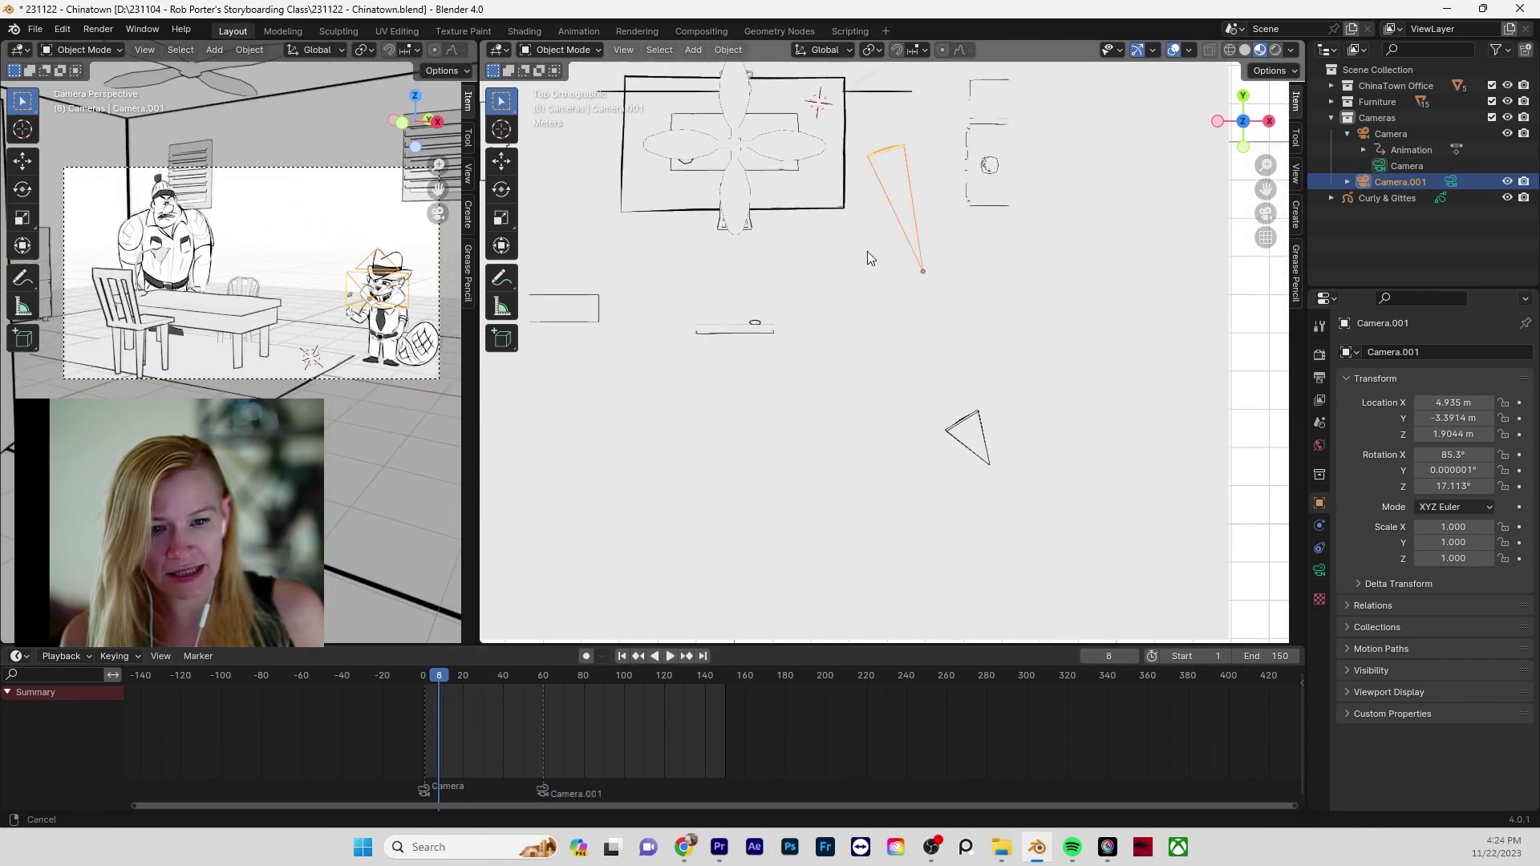
shift+middle_drag(866, 257, 964, 389)
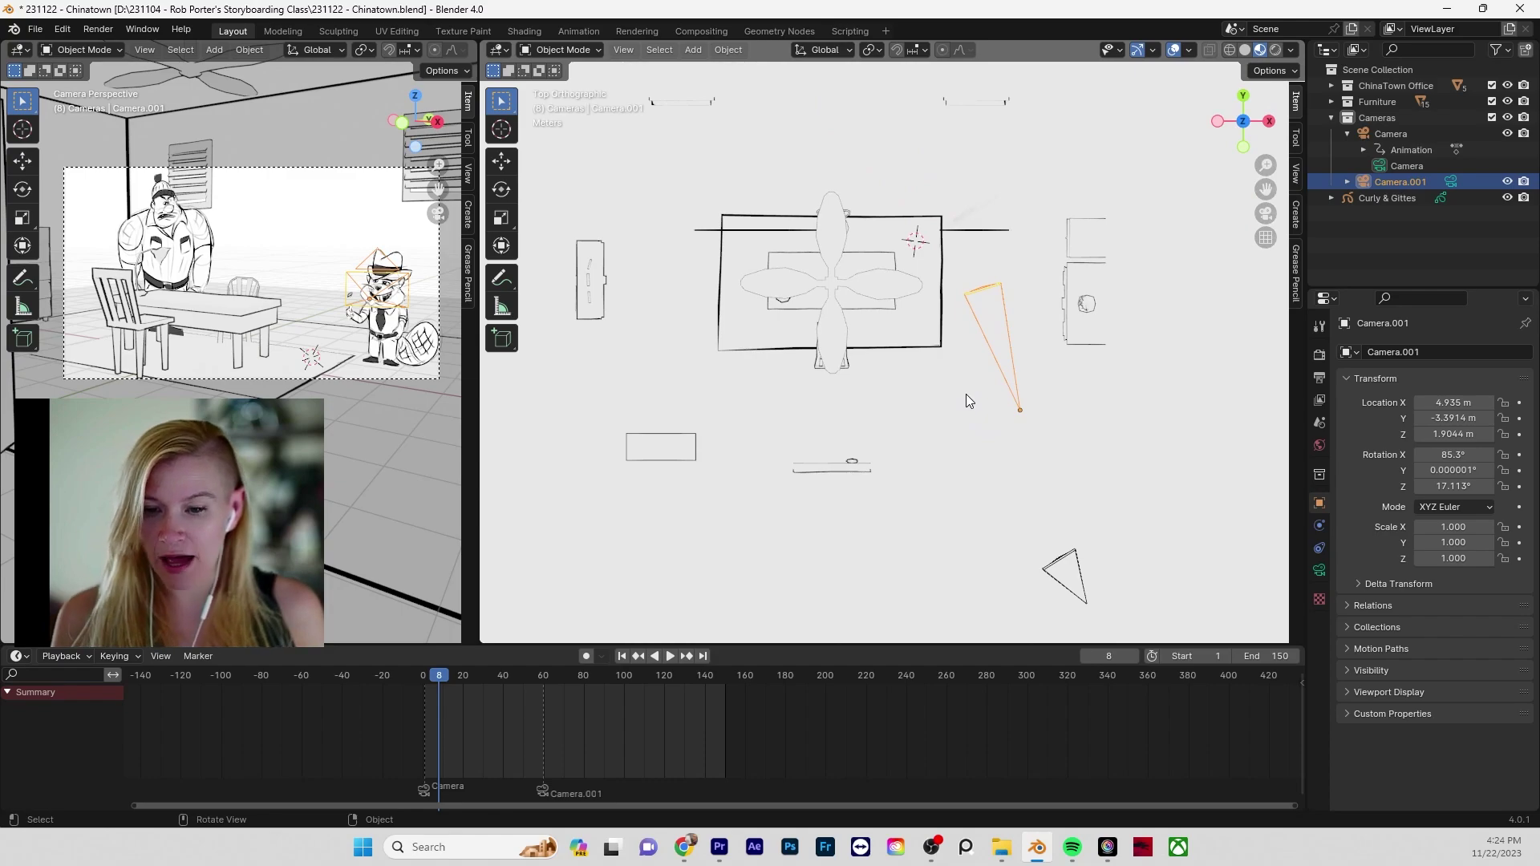
drag(451, 689, 425, 701)
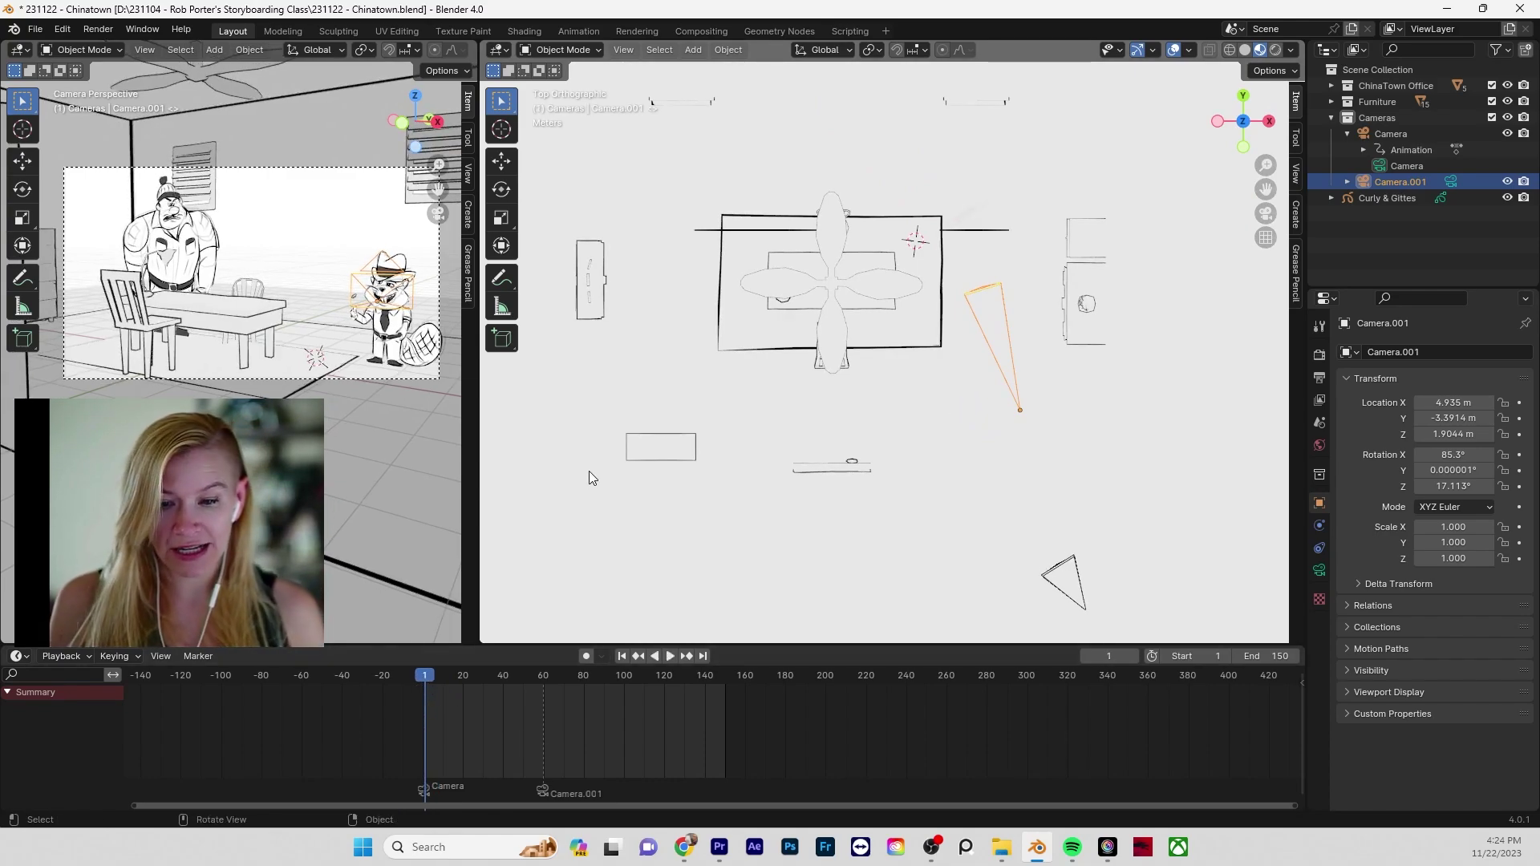
key(space)
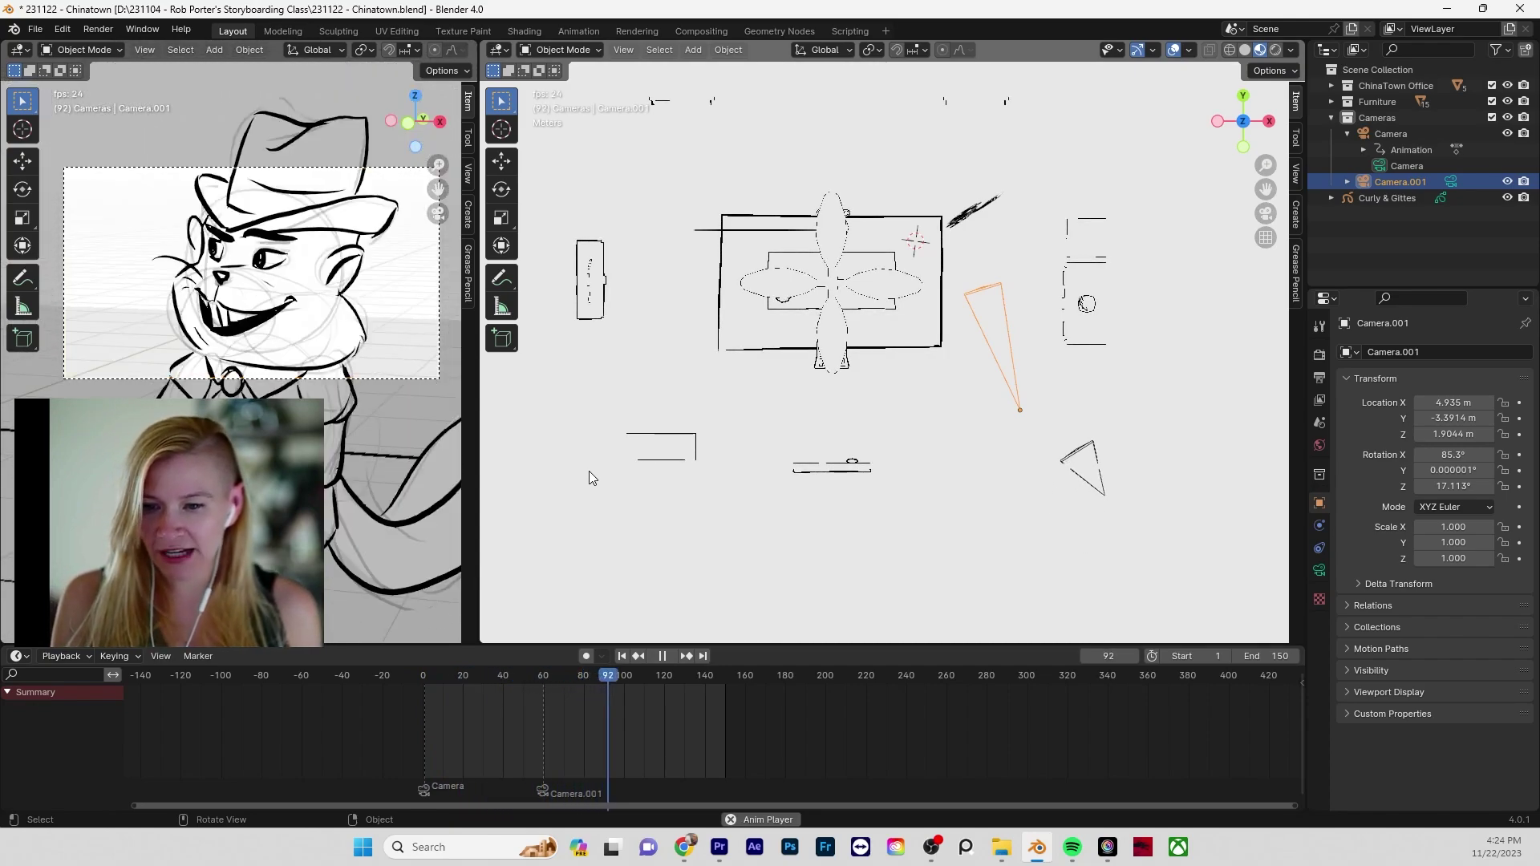
key(space)
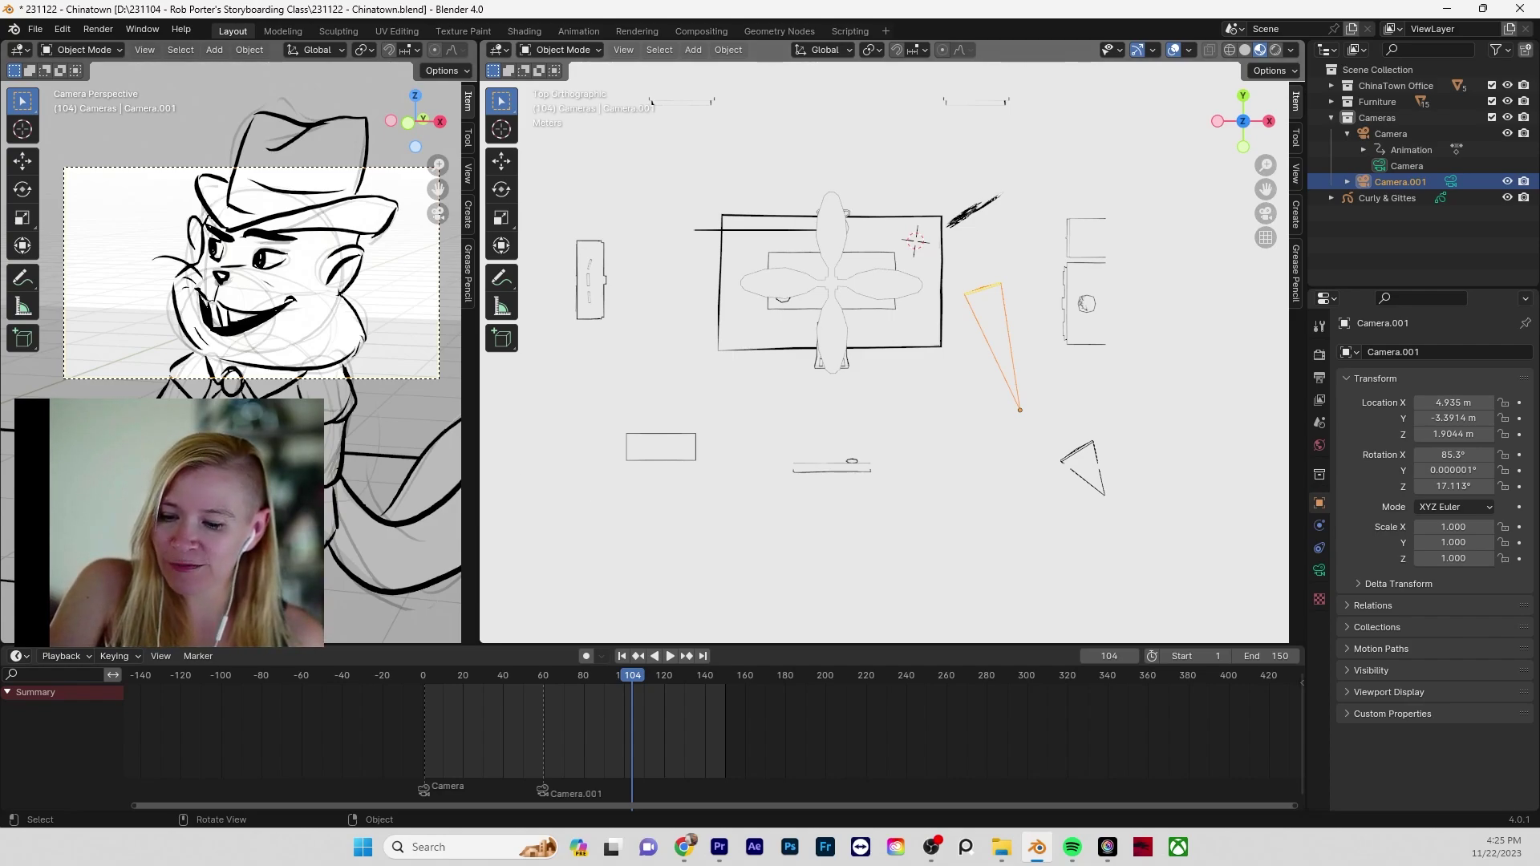
- Switch the timeline area to the Video Sequencer and browse at frame 1 for the ChinaTown Voice Over.mp3 sound, without adding it
click(18, 662)
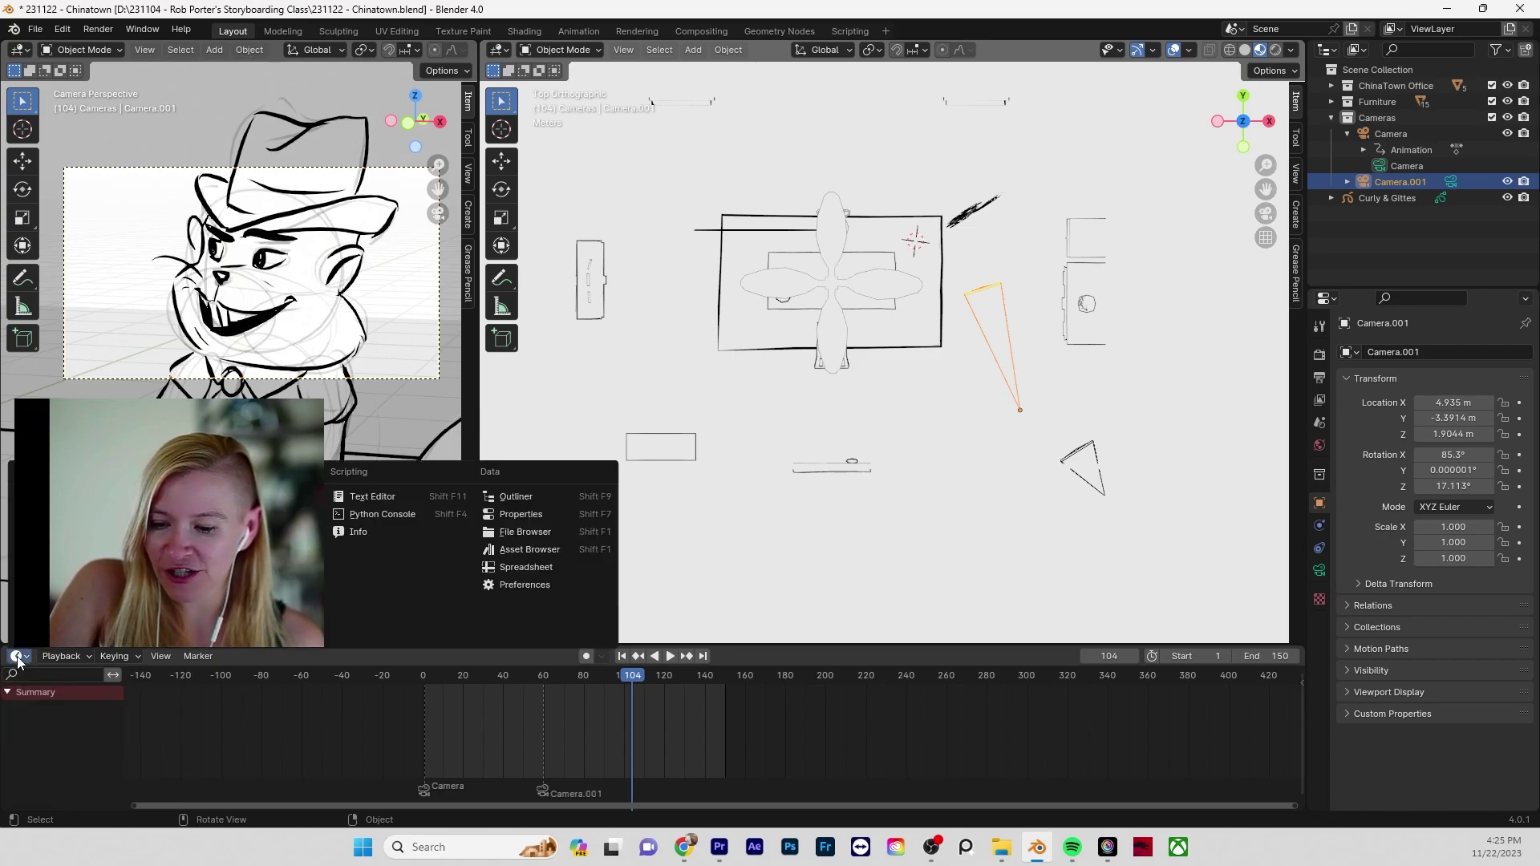
click(17, 662)
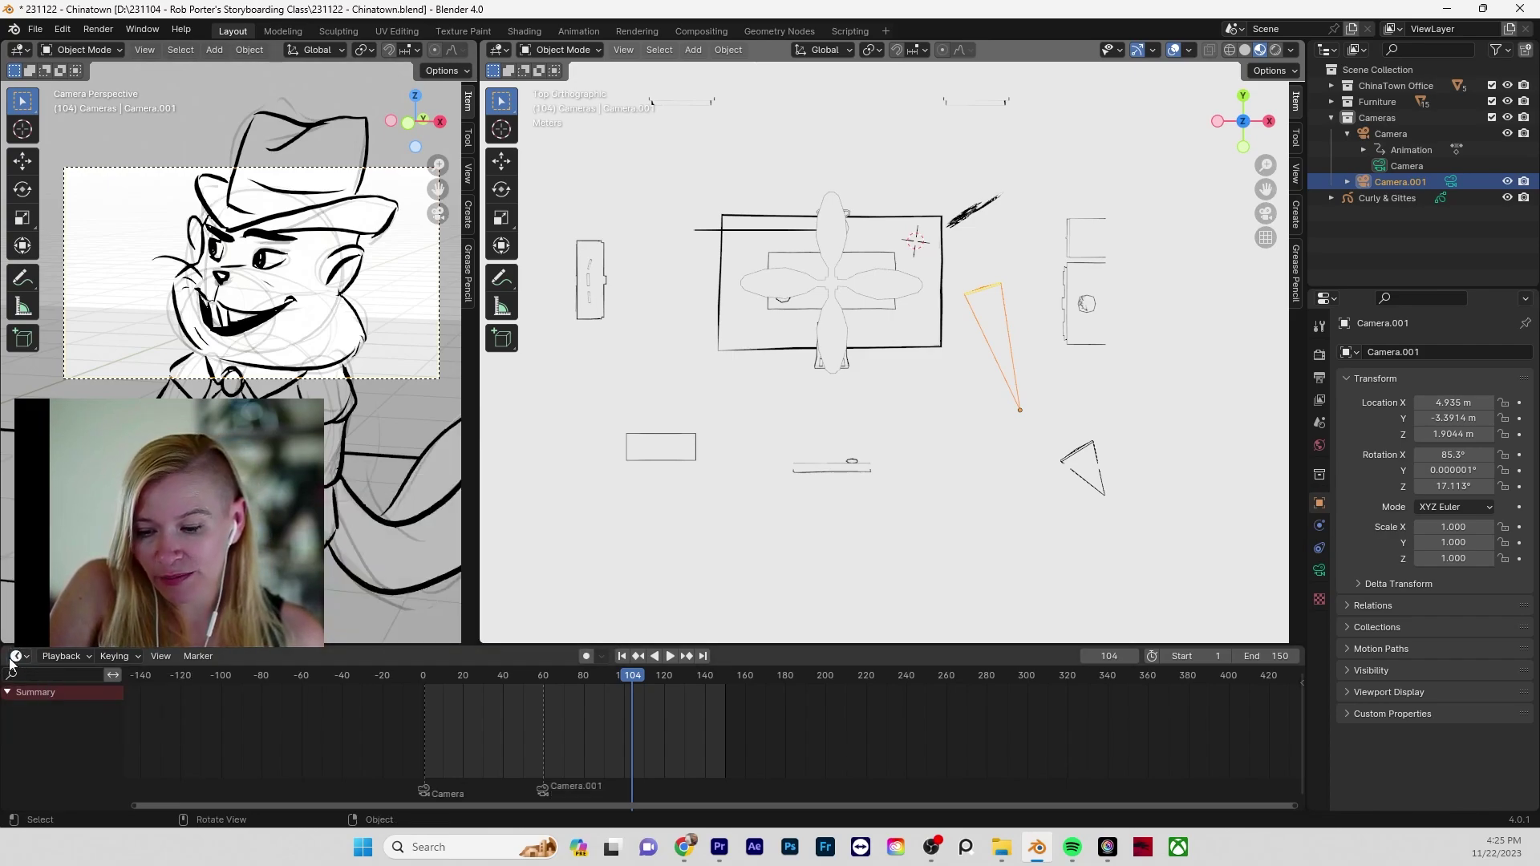
click(13, 659)
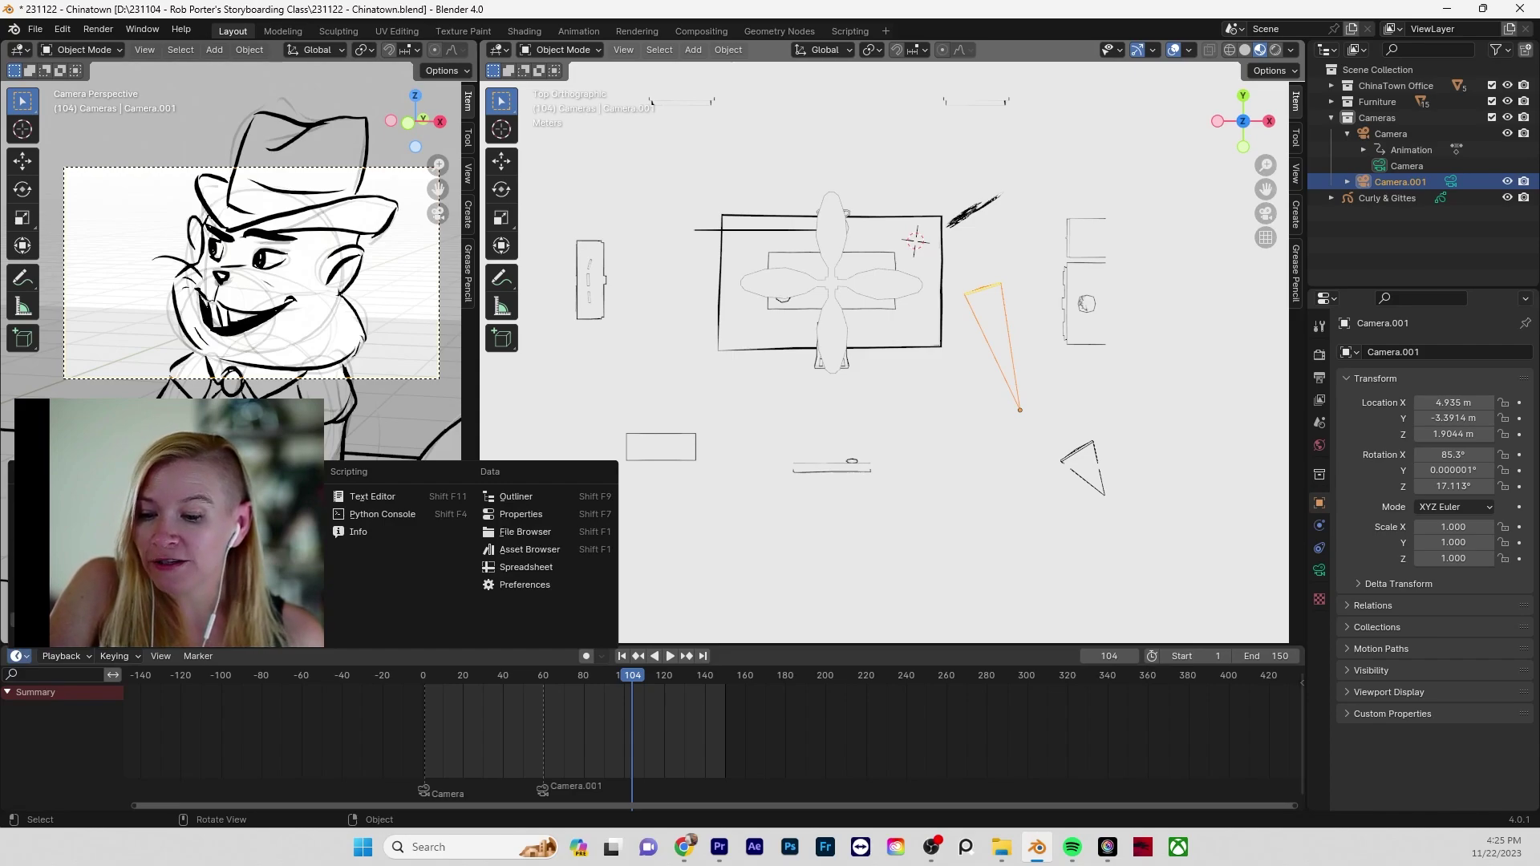
click(72, 620)
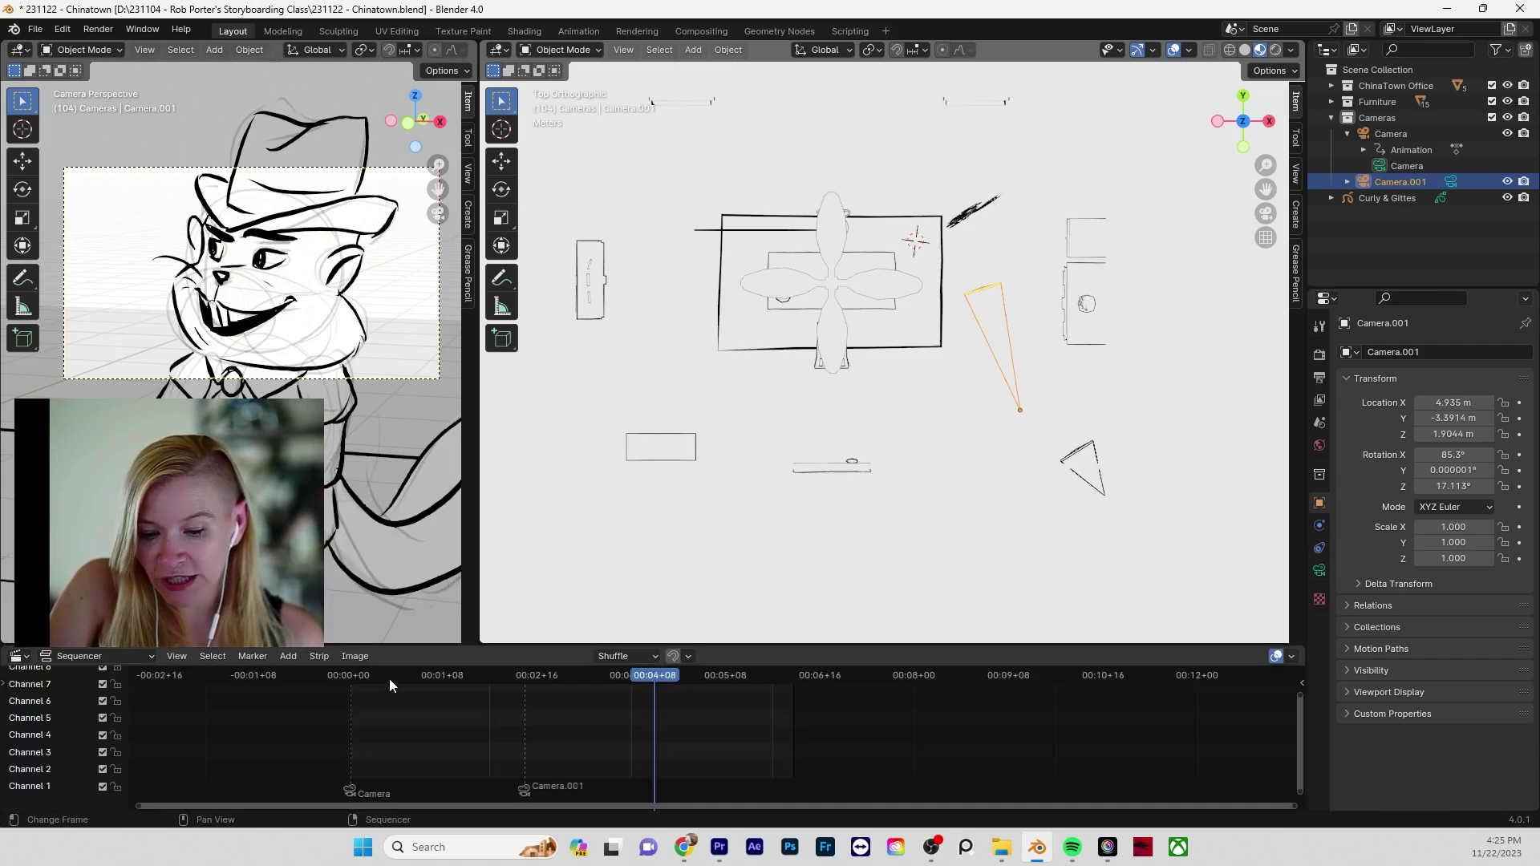
drag(407, 677, 353, 725)
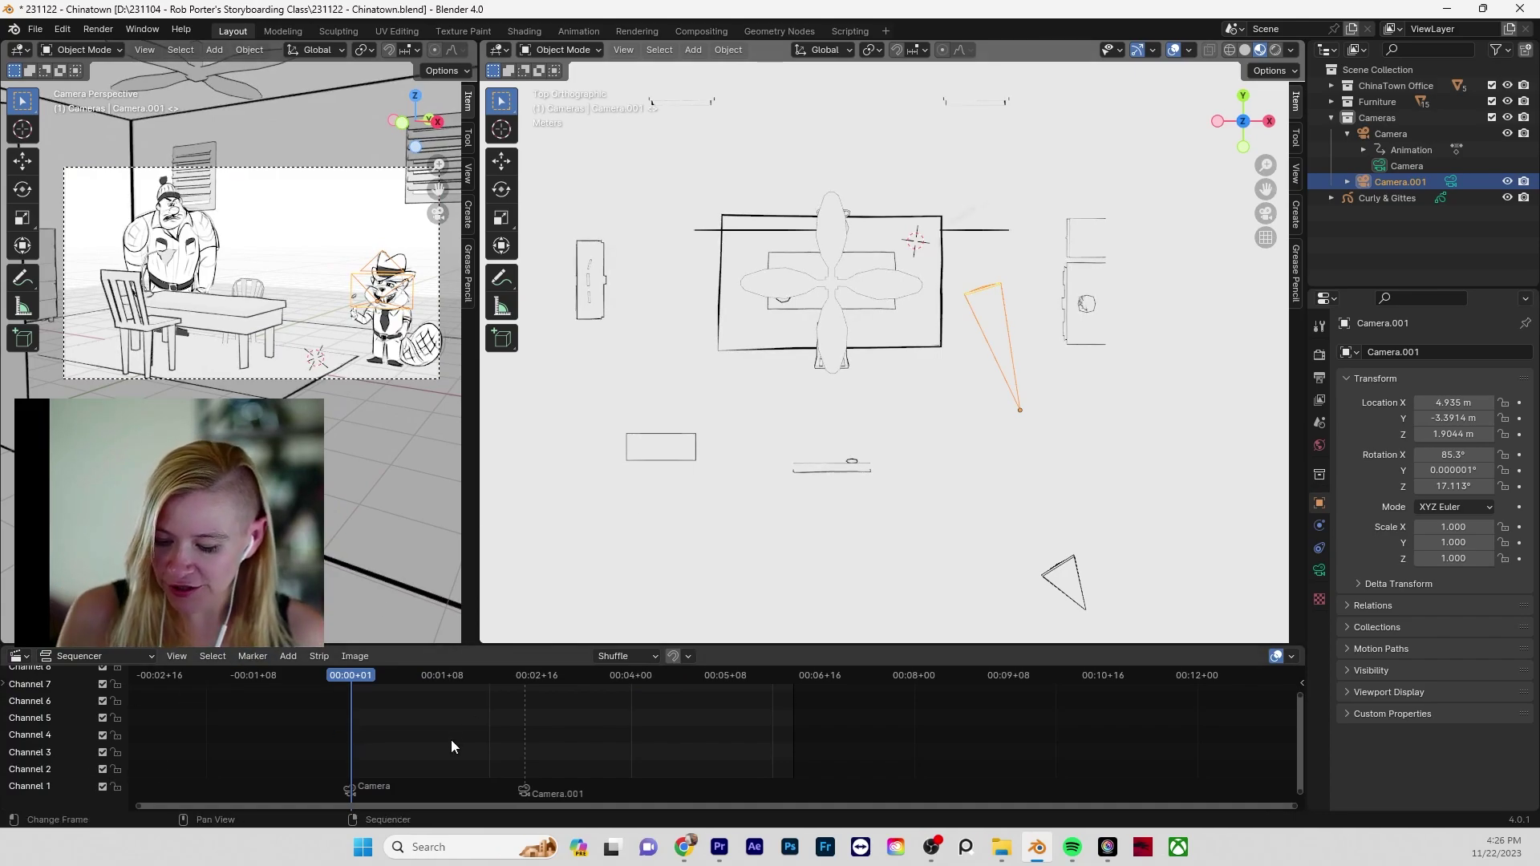
key(shift+a)
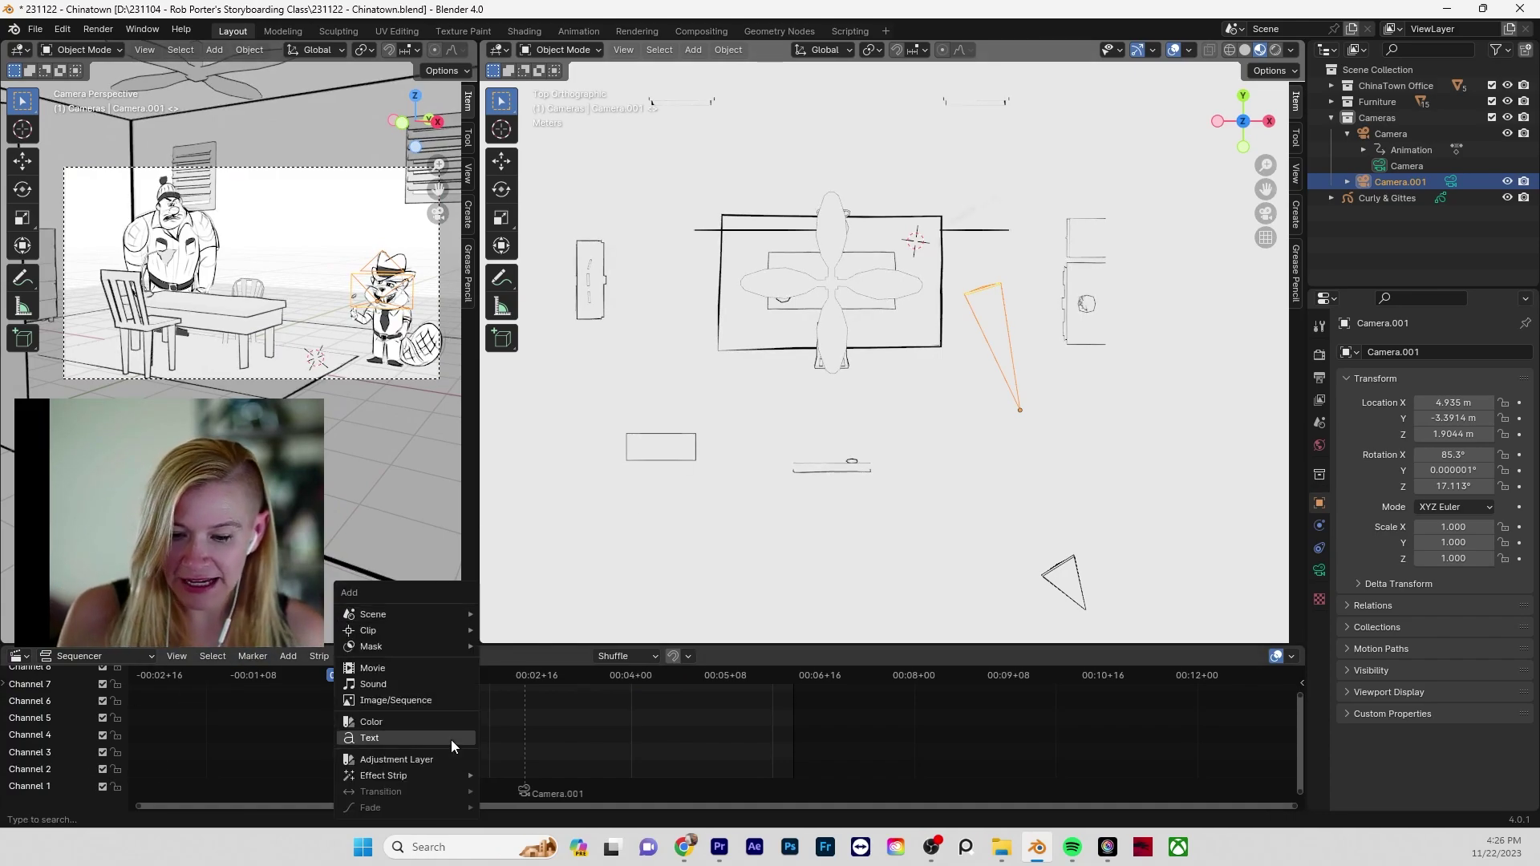
click(426, 685)
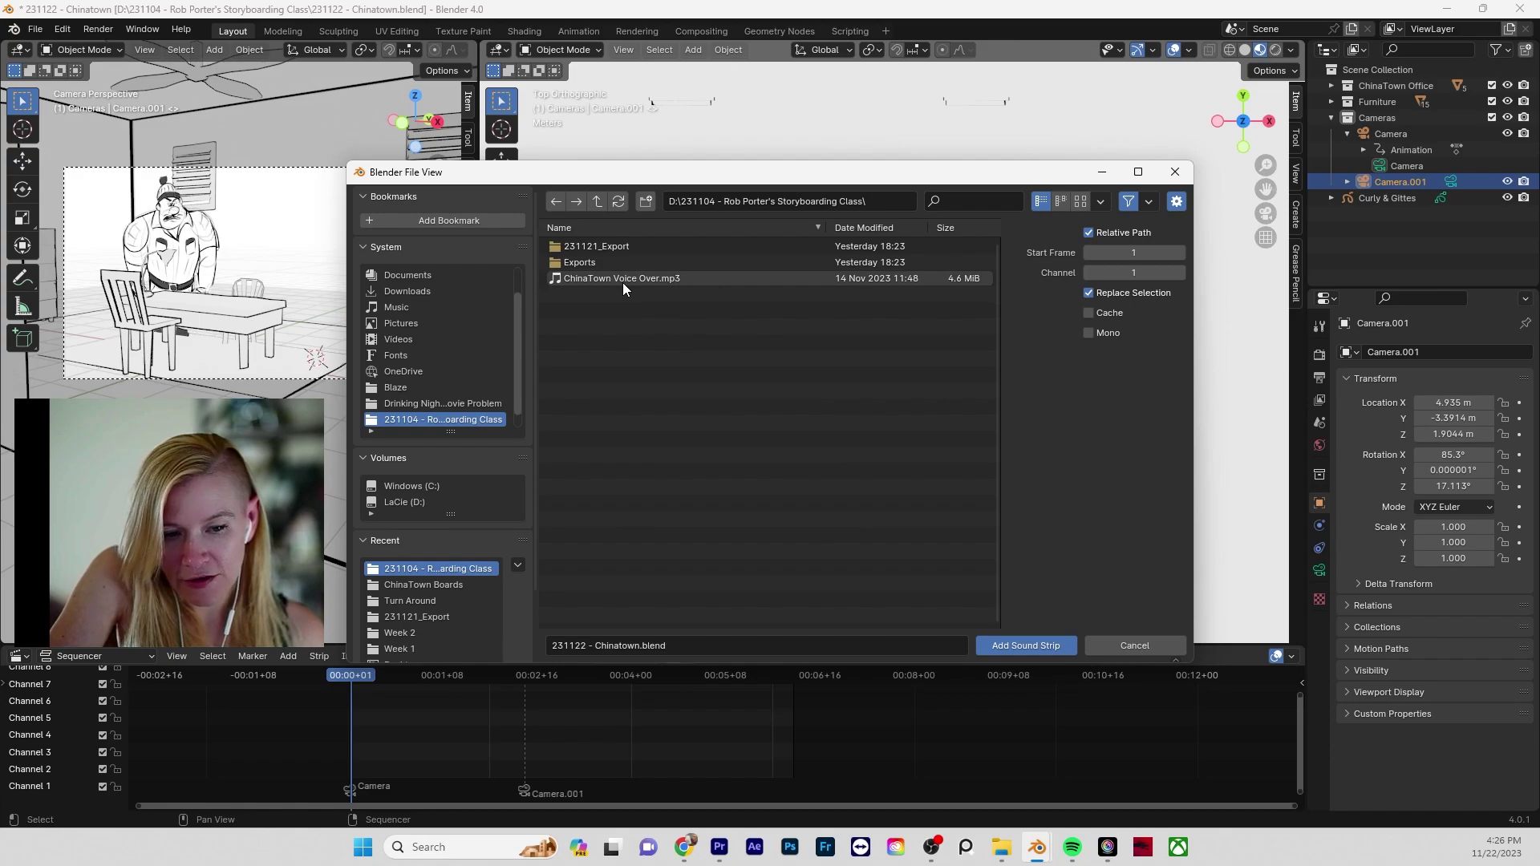
click(1118, 646)
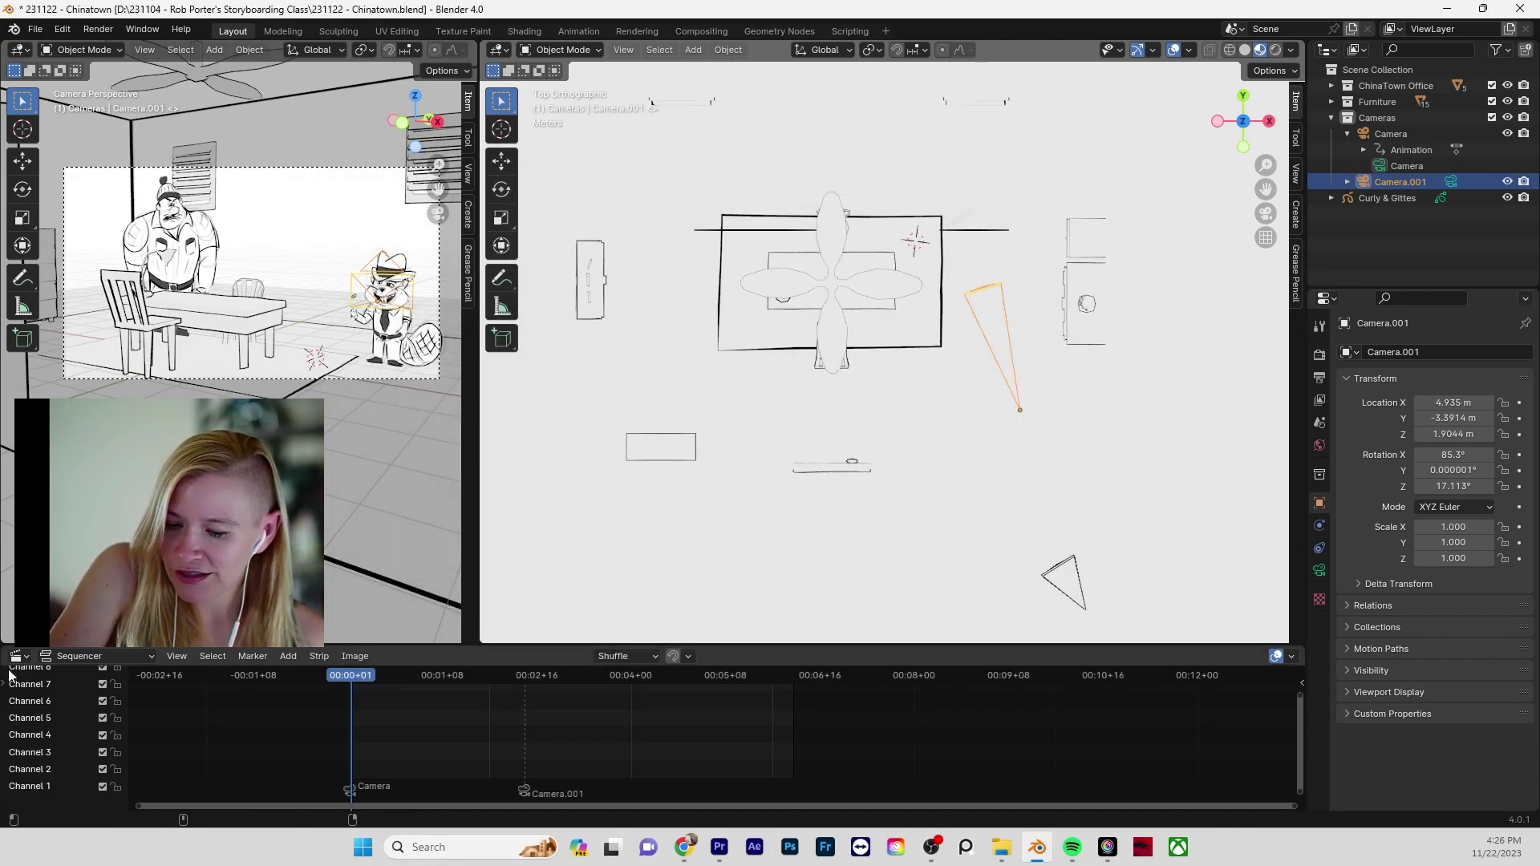
- Switch the Video Sequencer area back to the Timeline editor
click(19, 657)
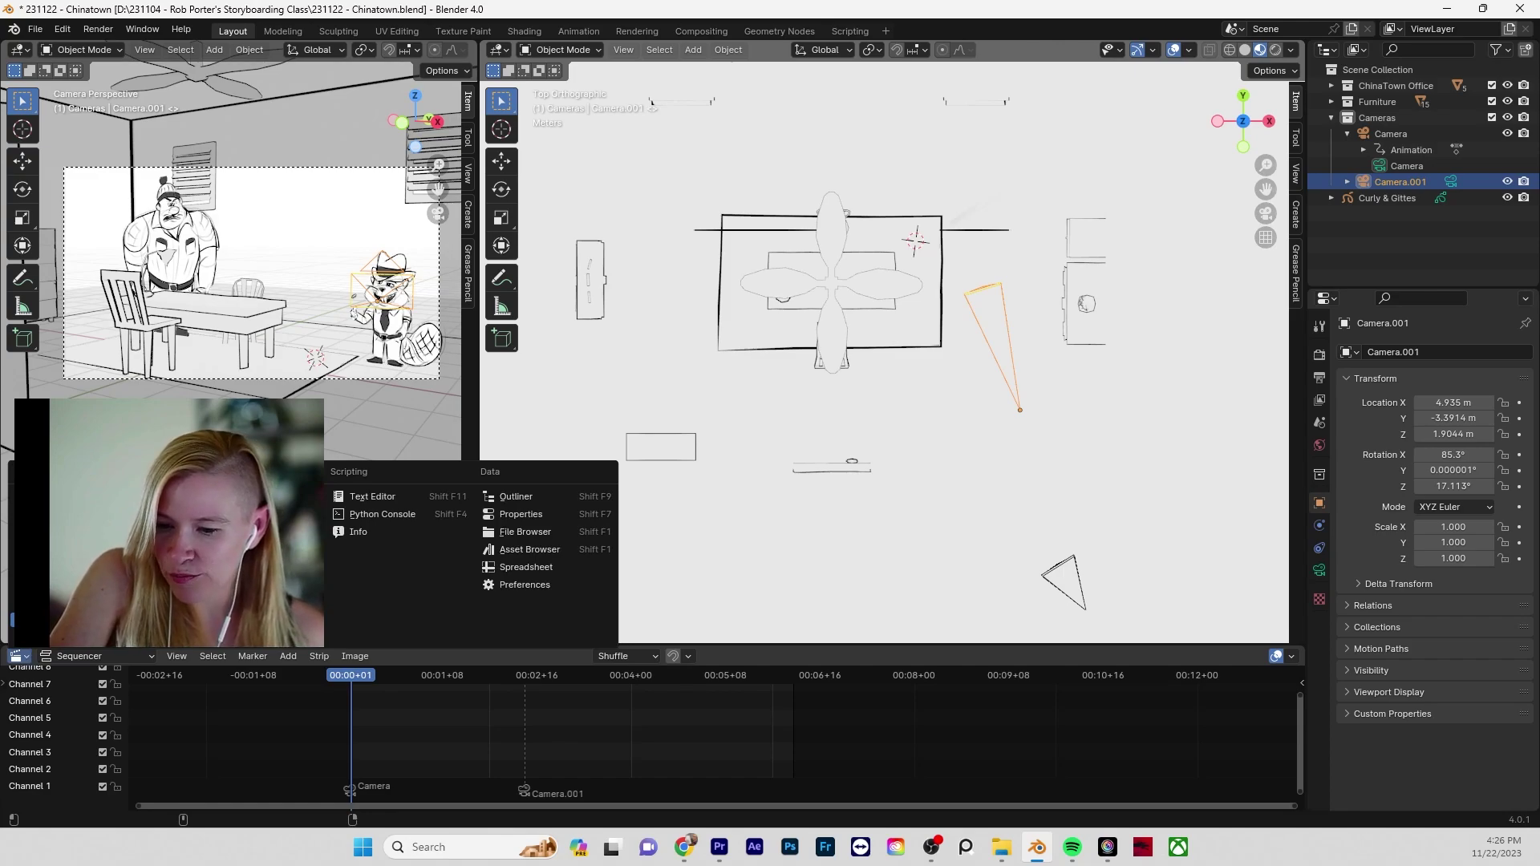
click(213, 497)
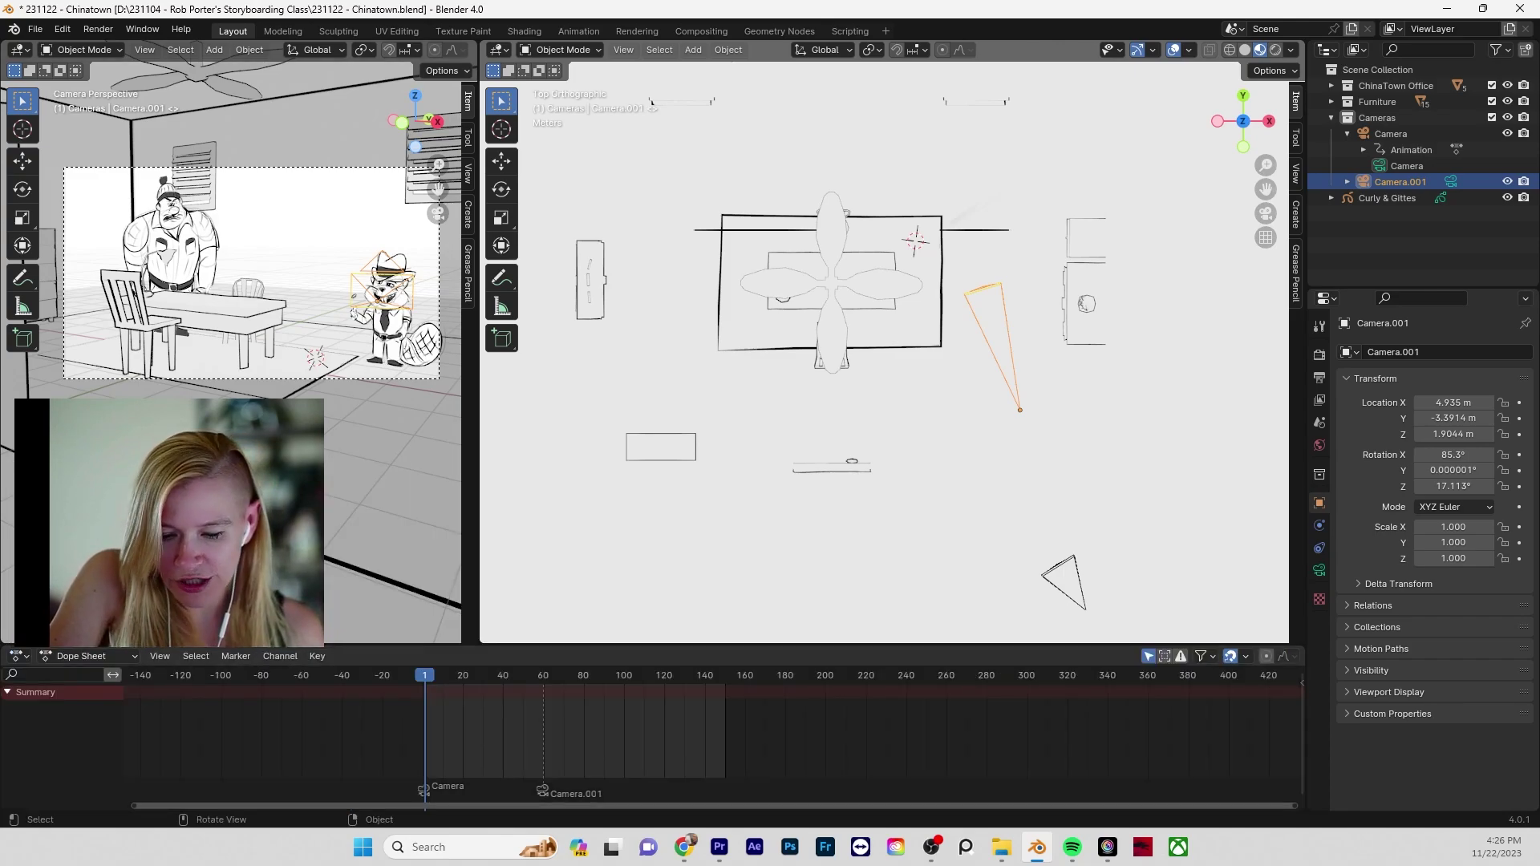
click(19, 657)
click(213, 514)
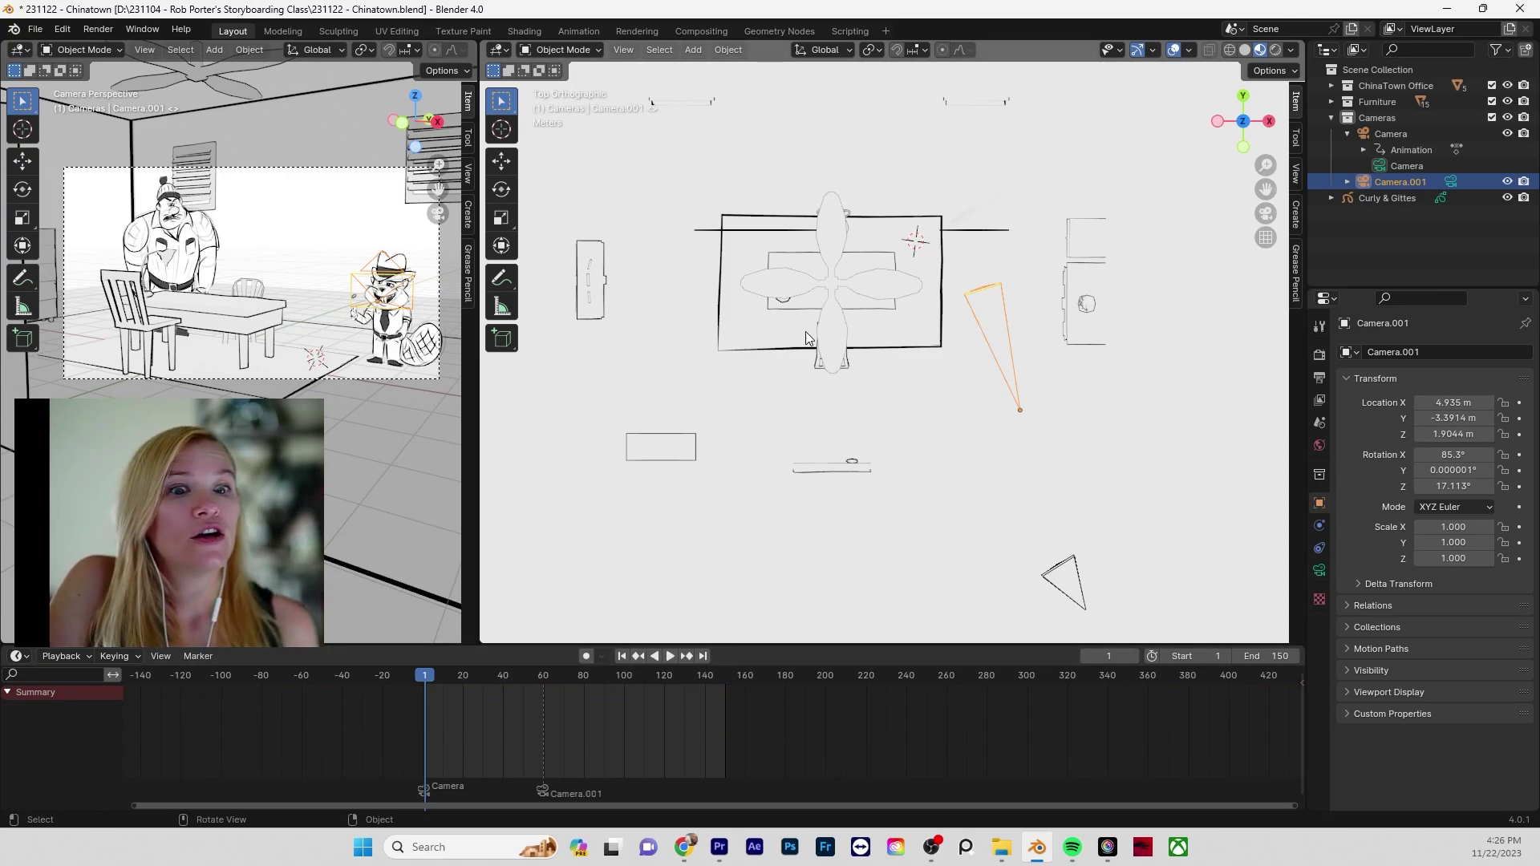
- Hide the Short File Cabinet that blocks the perspective view of the beaver and desk
middle_drag(1076, 479, 940, 343)
scroll(941, 344, up, 5)
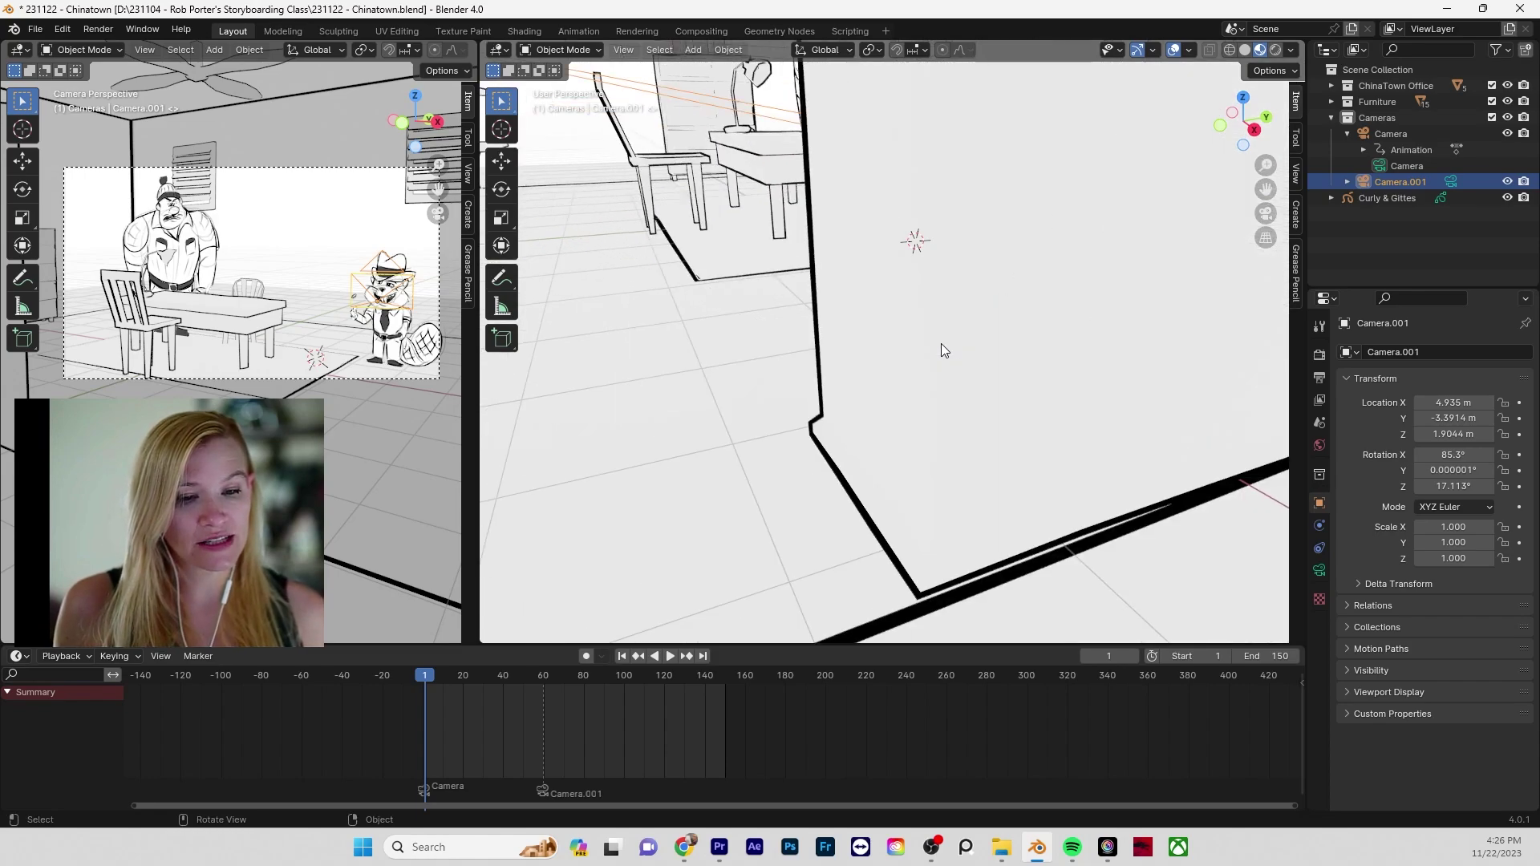
shift+middle_drag(1065, 286, 1004, 347)
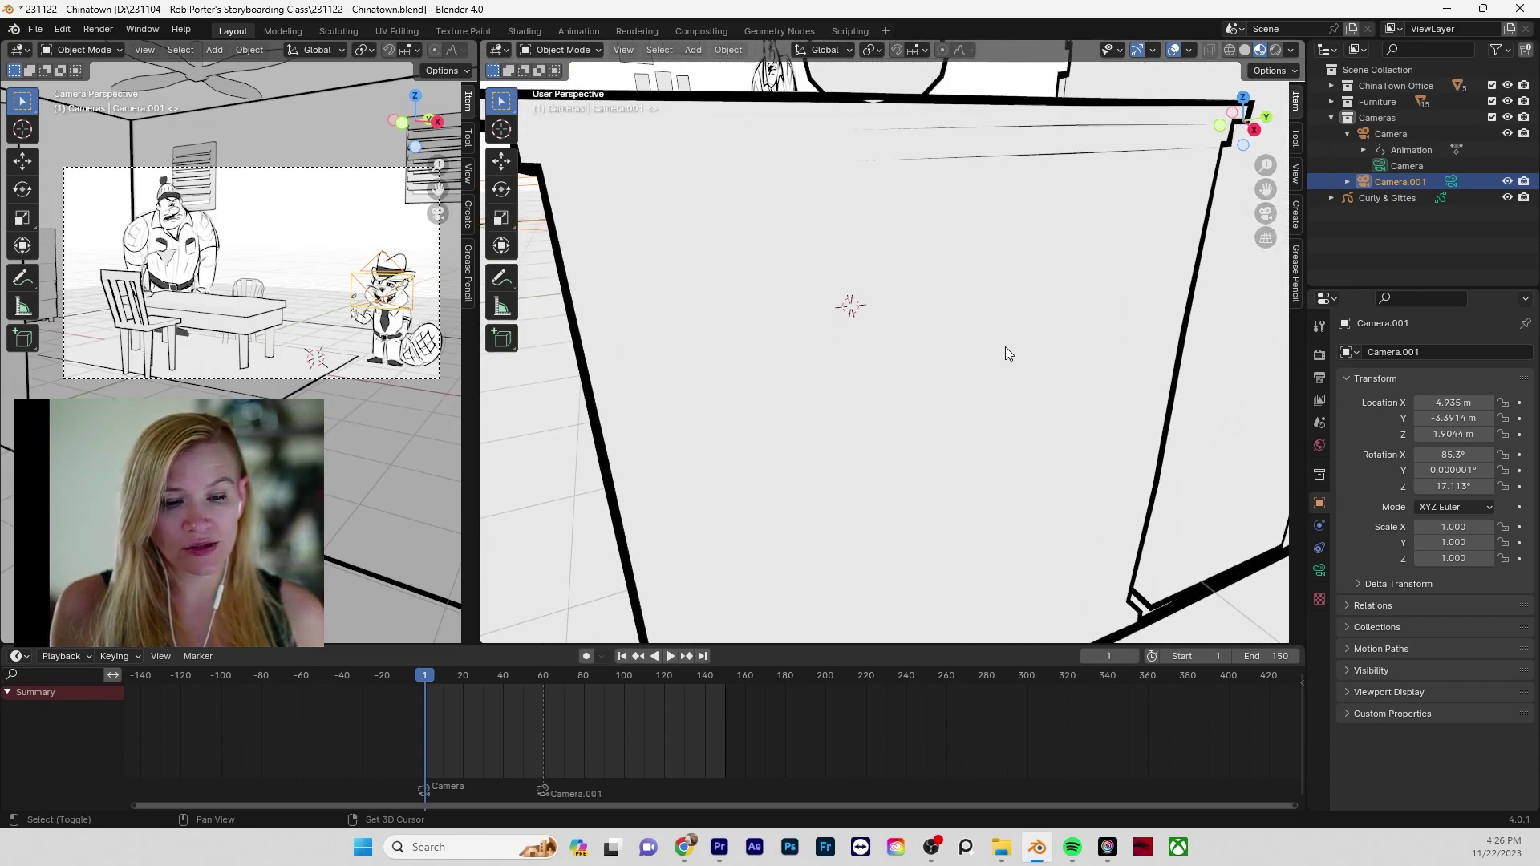
click(944, 349)
key(KP_Decimal)
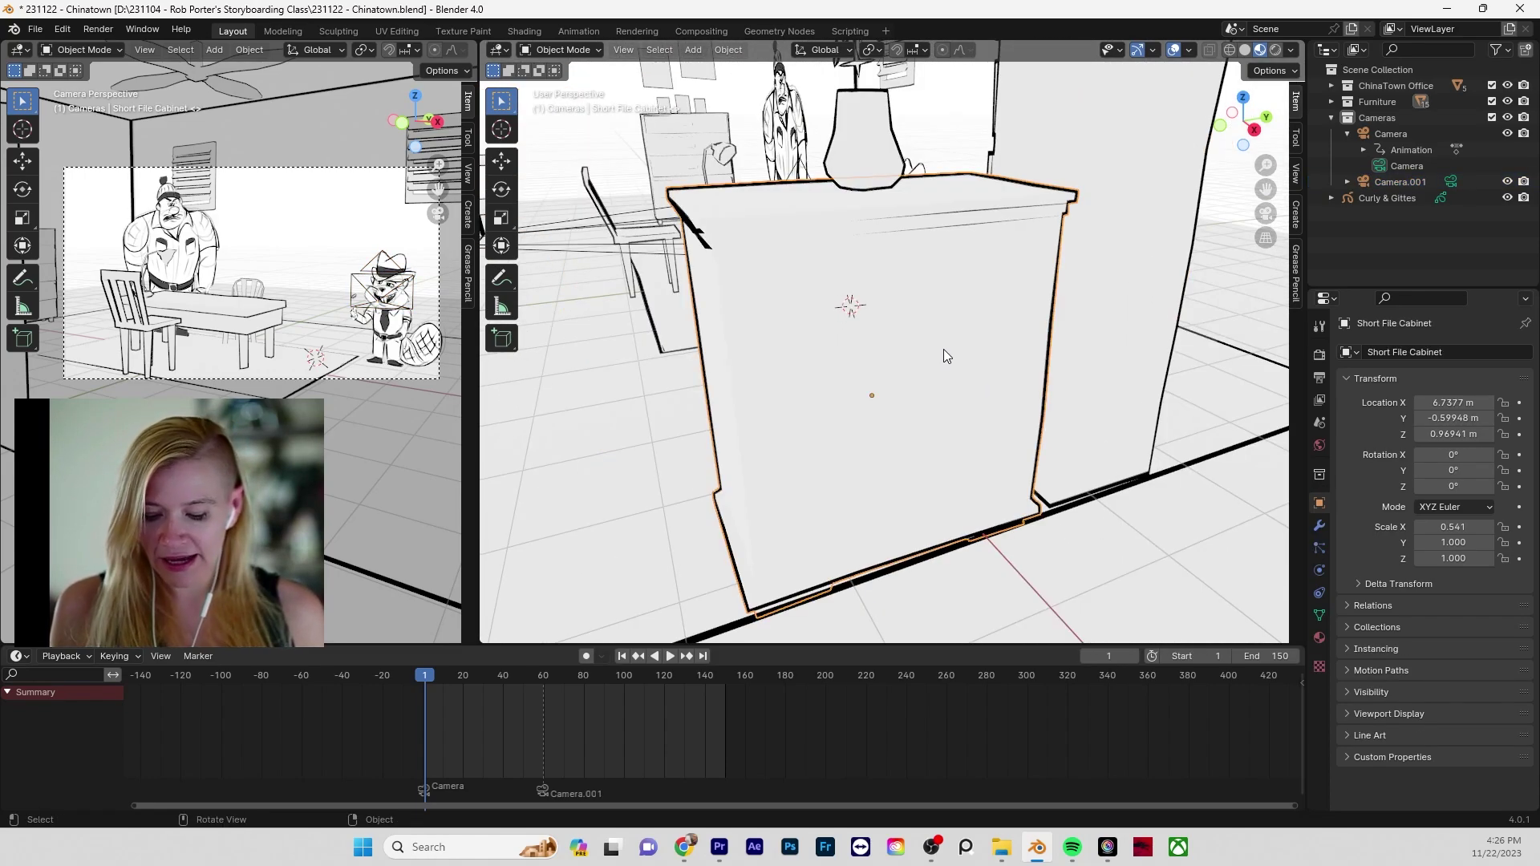
key(h)
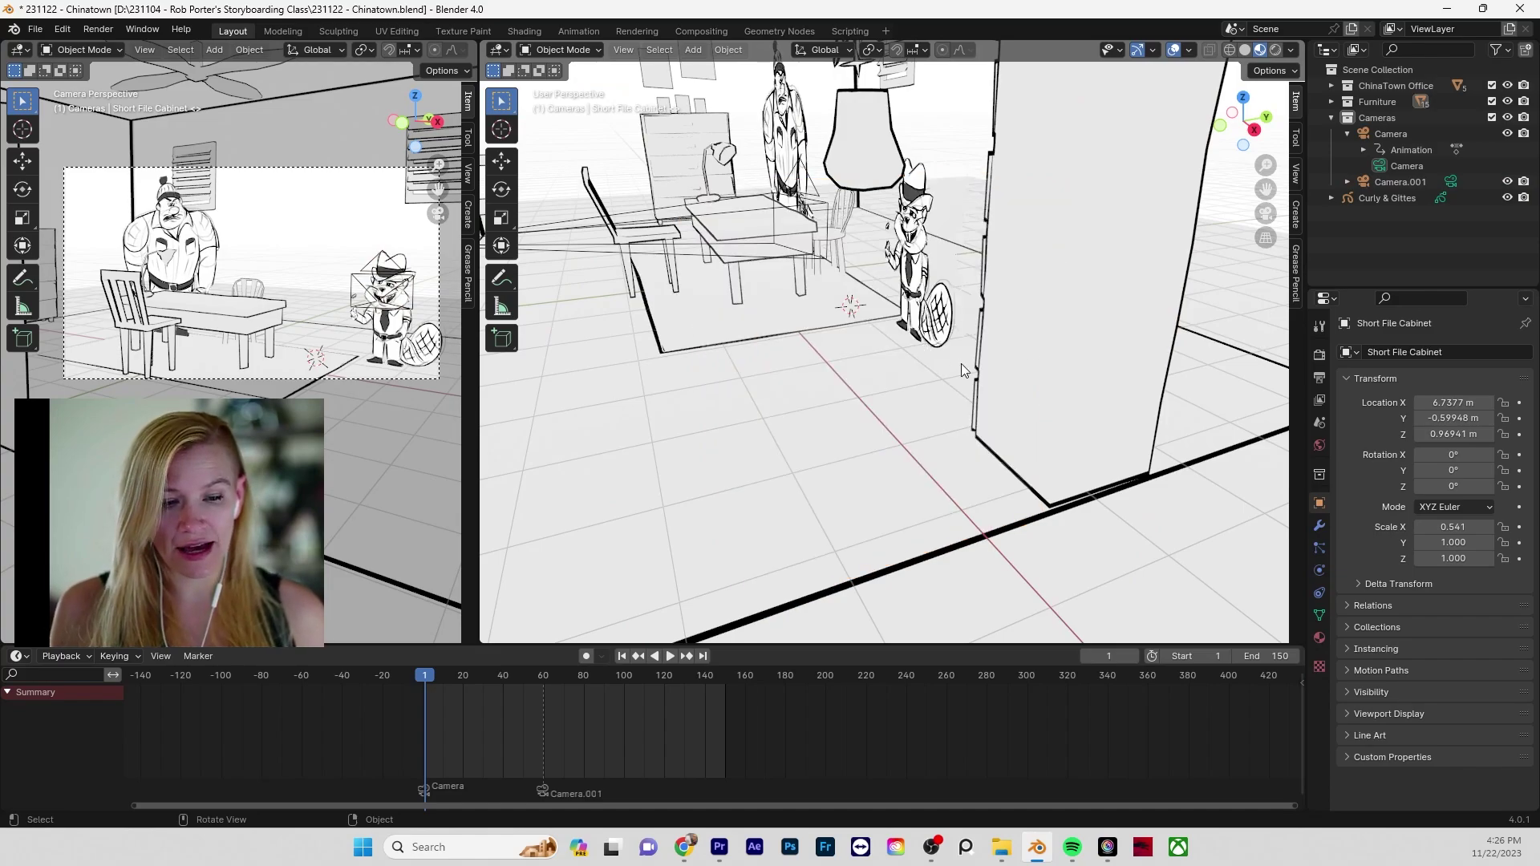
- Hide the Tall File Cabinet and the Desk in the perspective view of the office
click(1076, 324)
key(h)
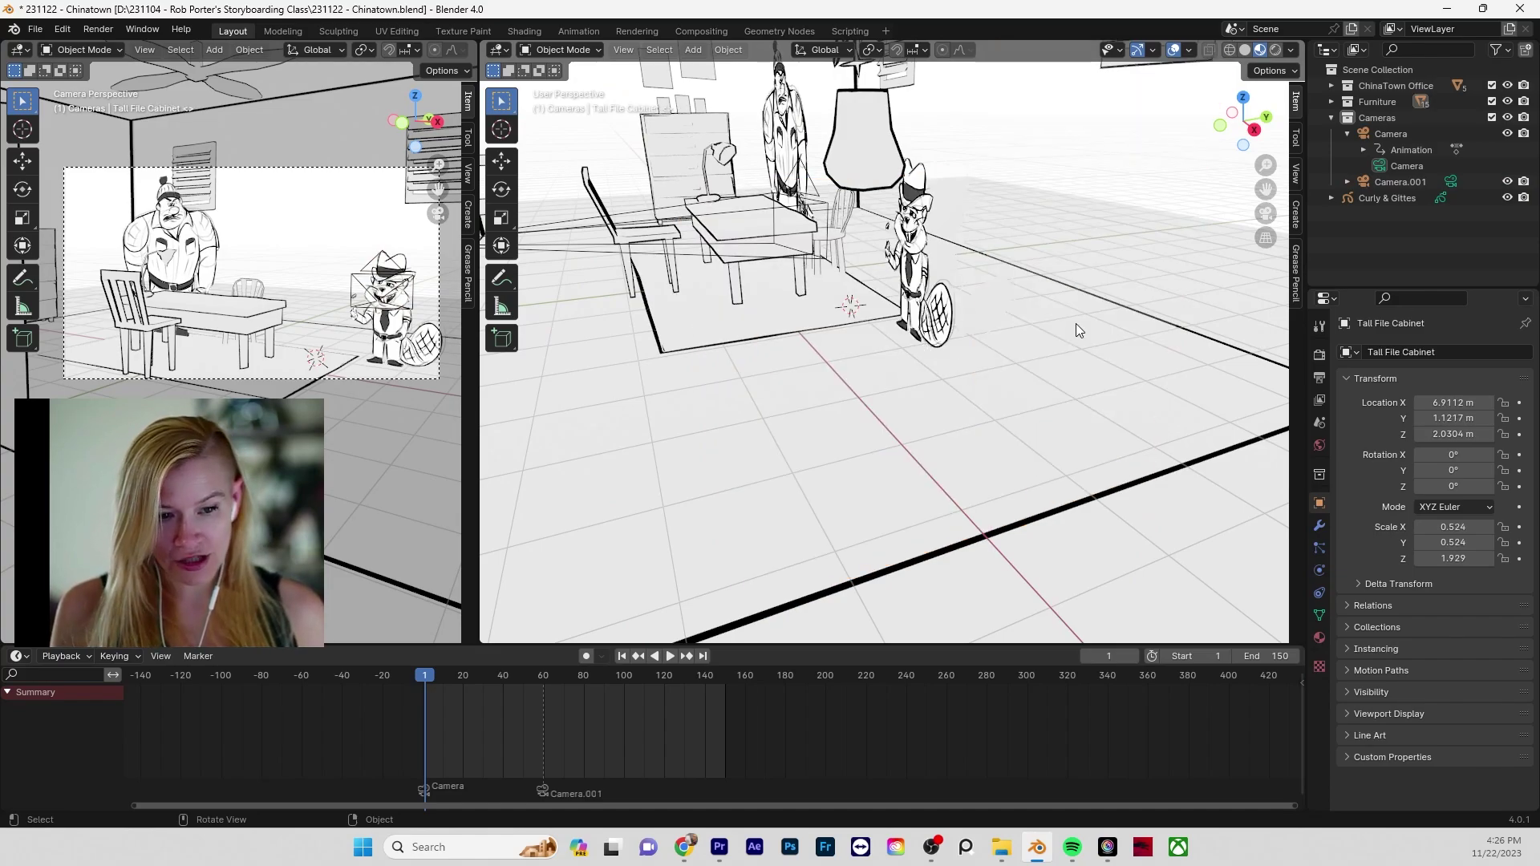
middle_drag(813, 227, 895, 419)
click(805, 366)
key(h)
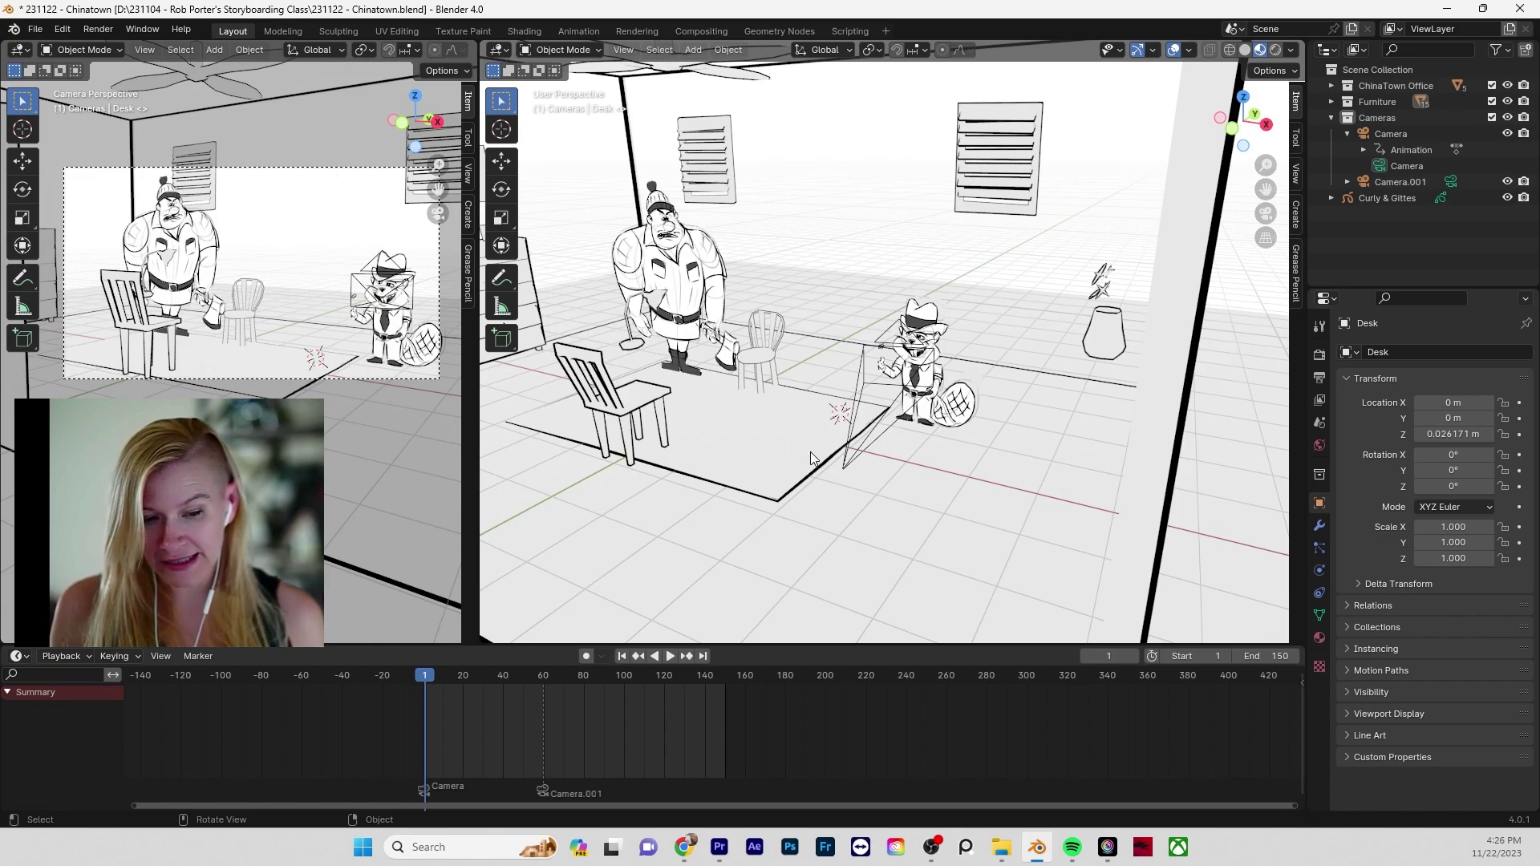
- Deselect the Rug and reveal all the hidden office furniture again
click(740, 478)
key(x)
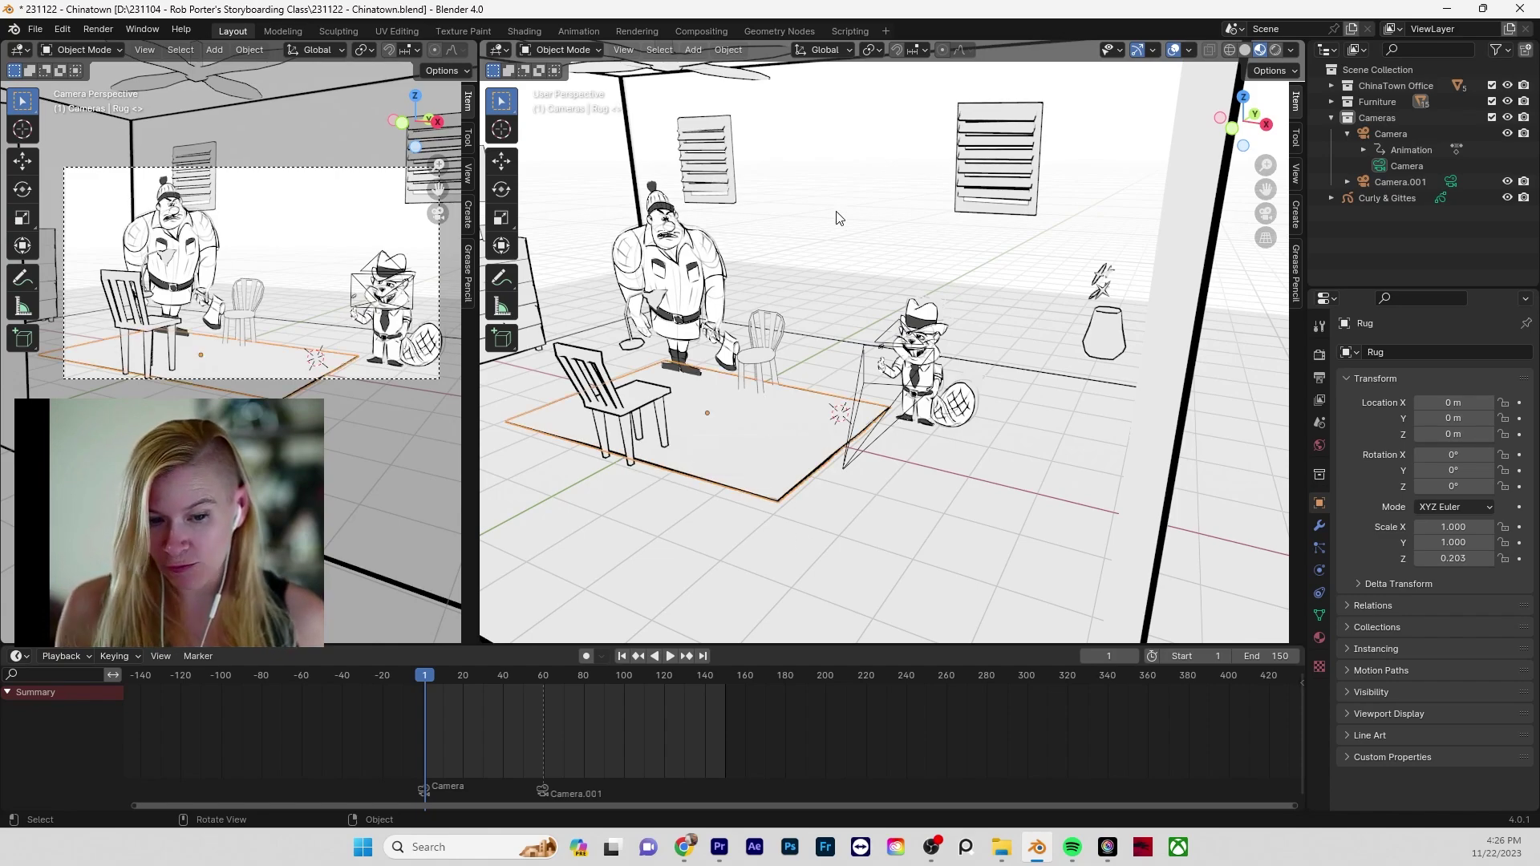
key(alt+a)
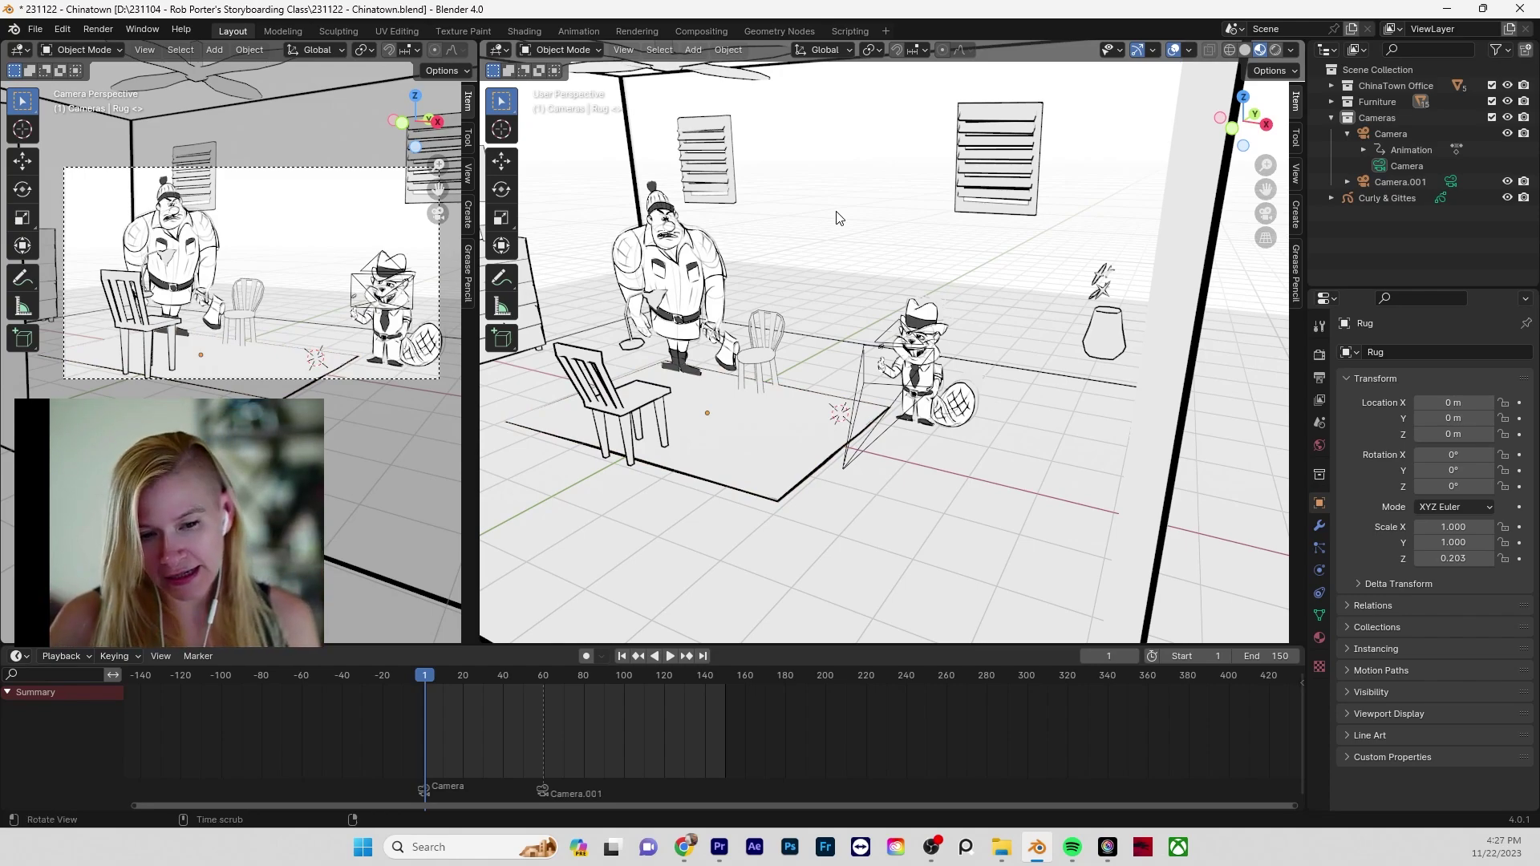
key(alt+h)
key(alt+a)
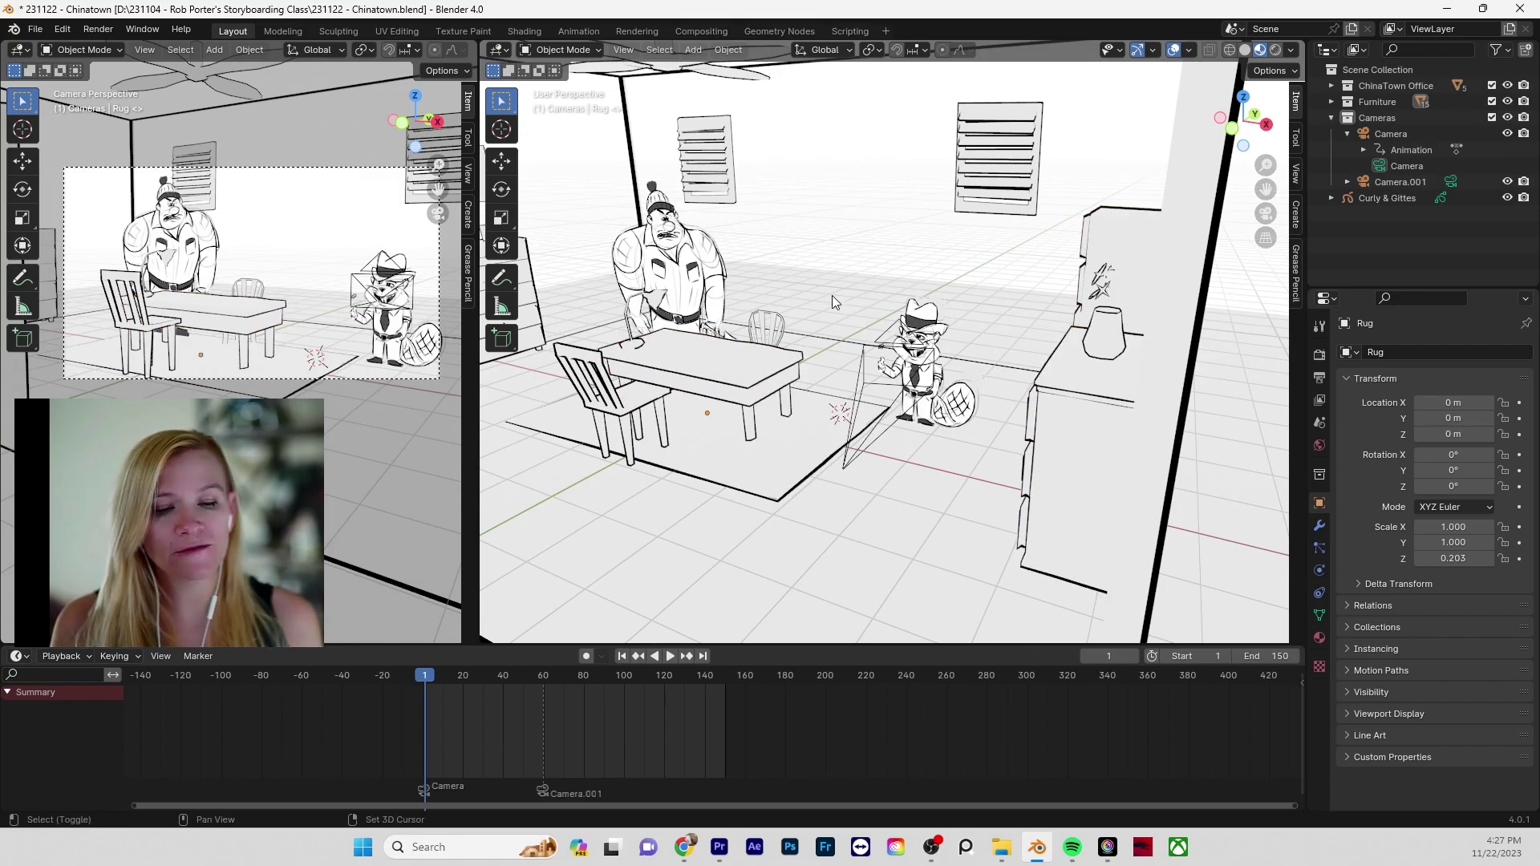
shift+middle_drag(830, 295, 935, 345)
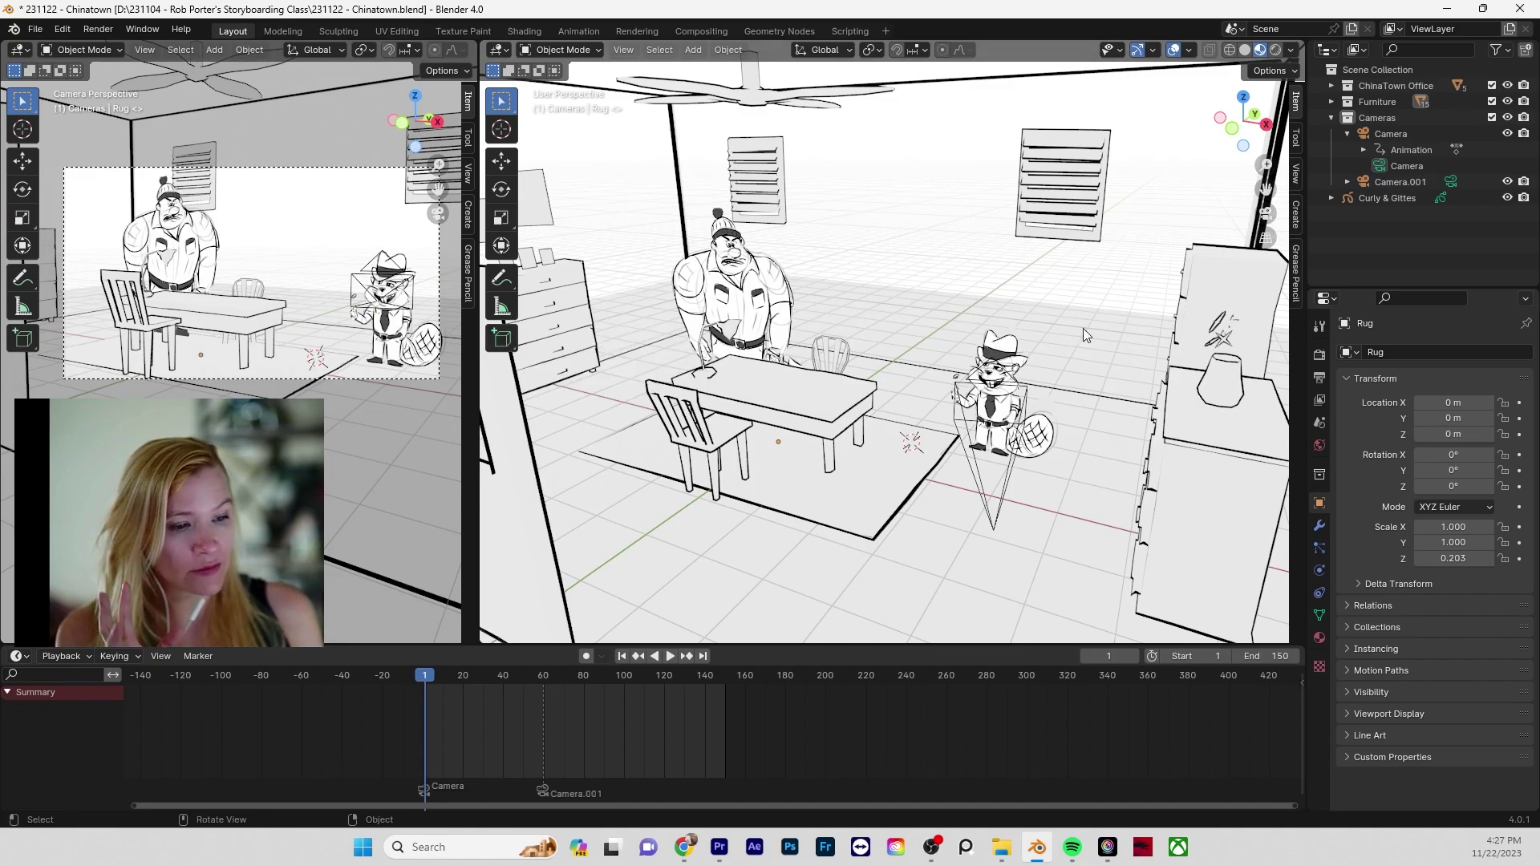
- Examine the scene's output settings and browse the Turn Around output folder without changing the path
click(1322, 380)
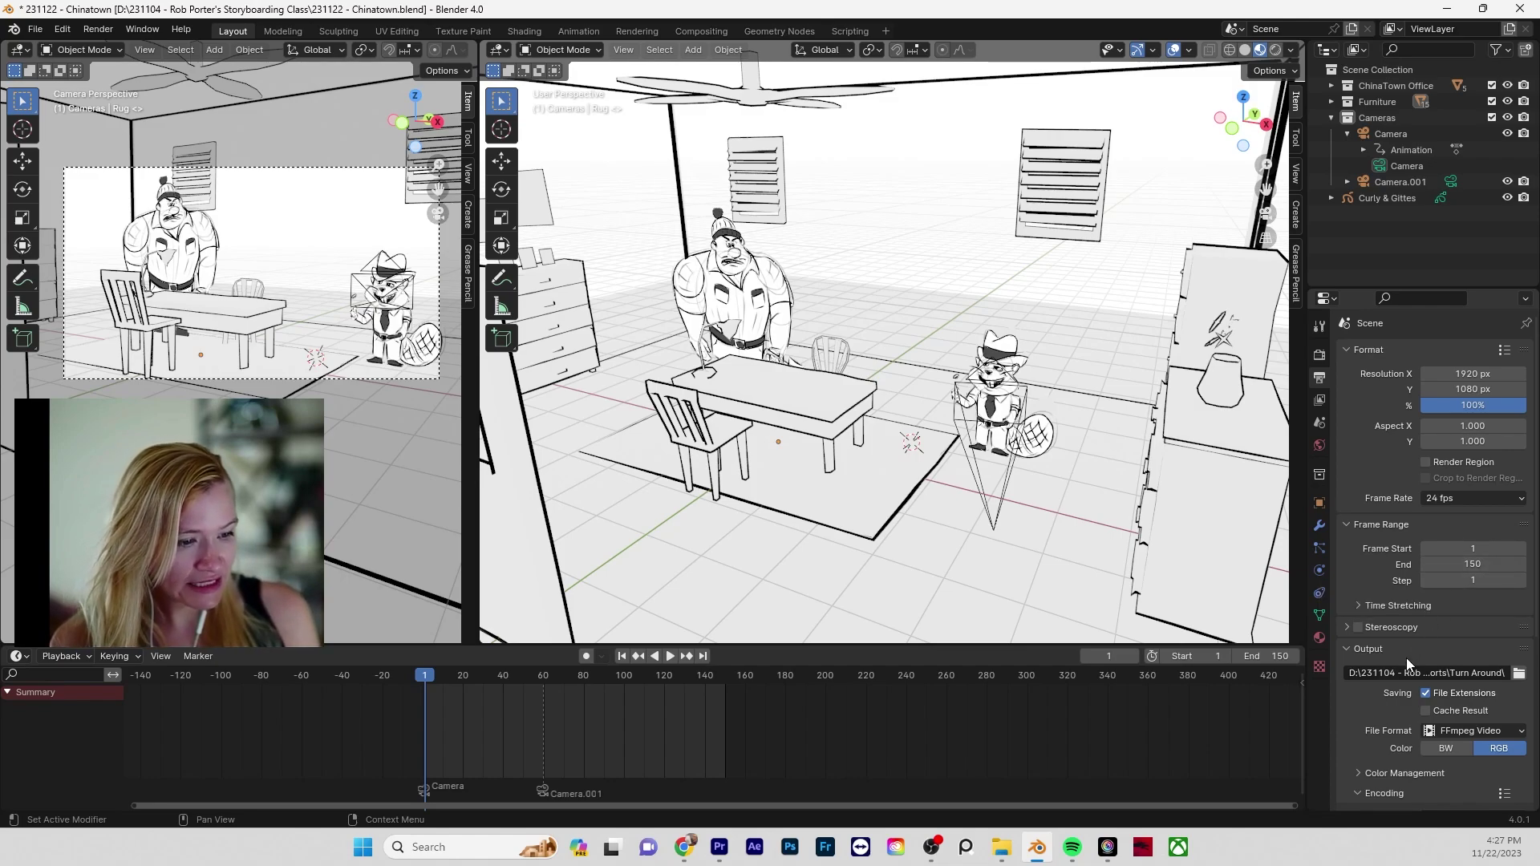
click(1518, 674)
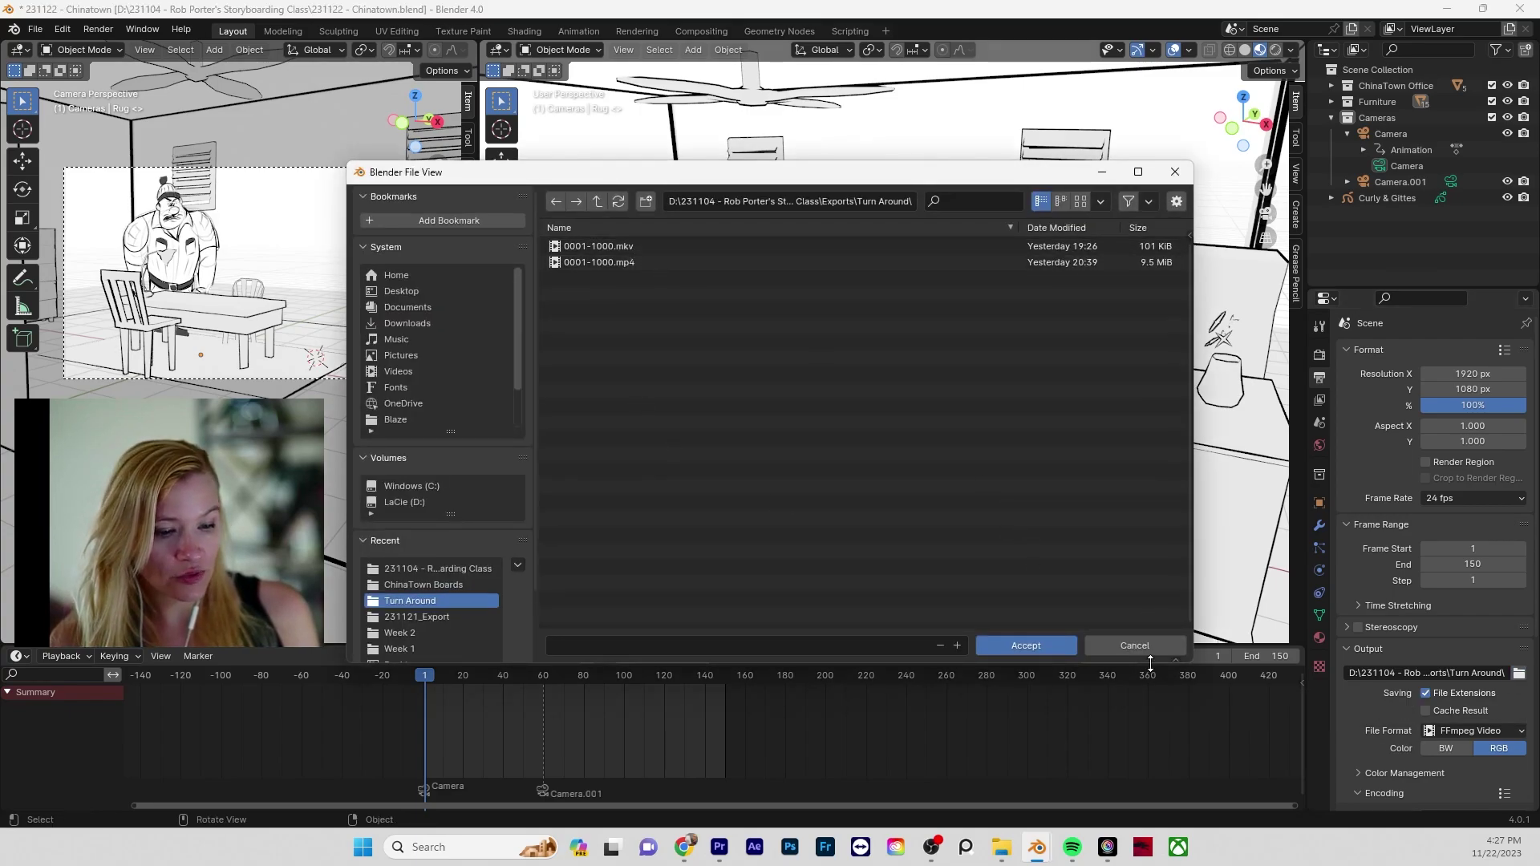
click(1118, 644)
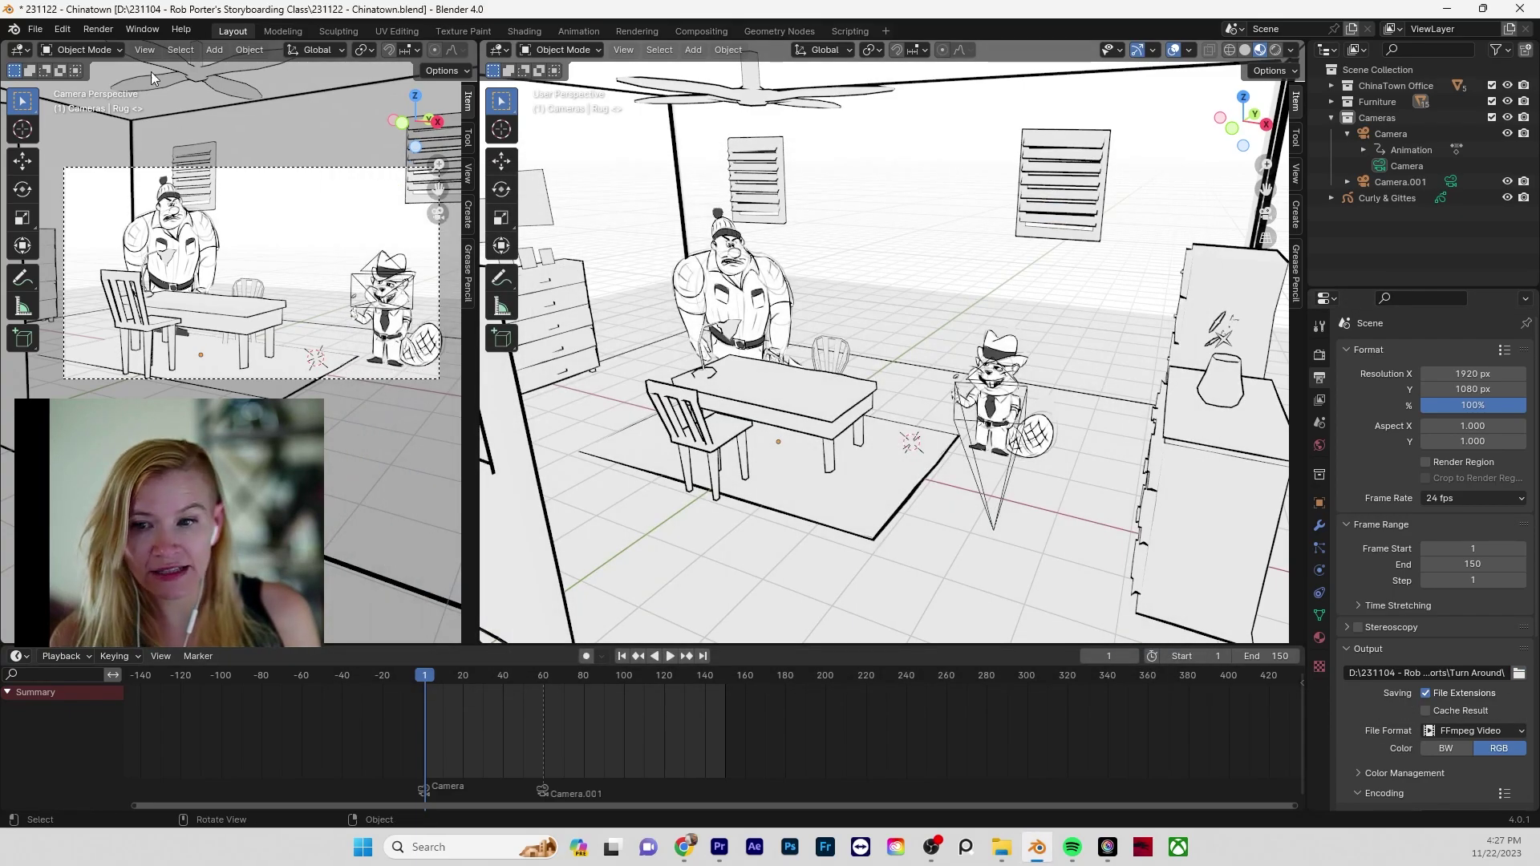
click(100, 31)
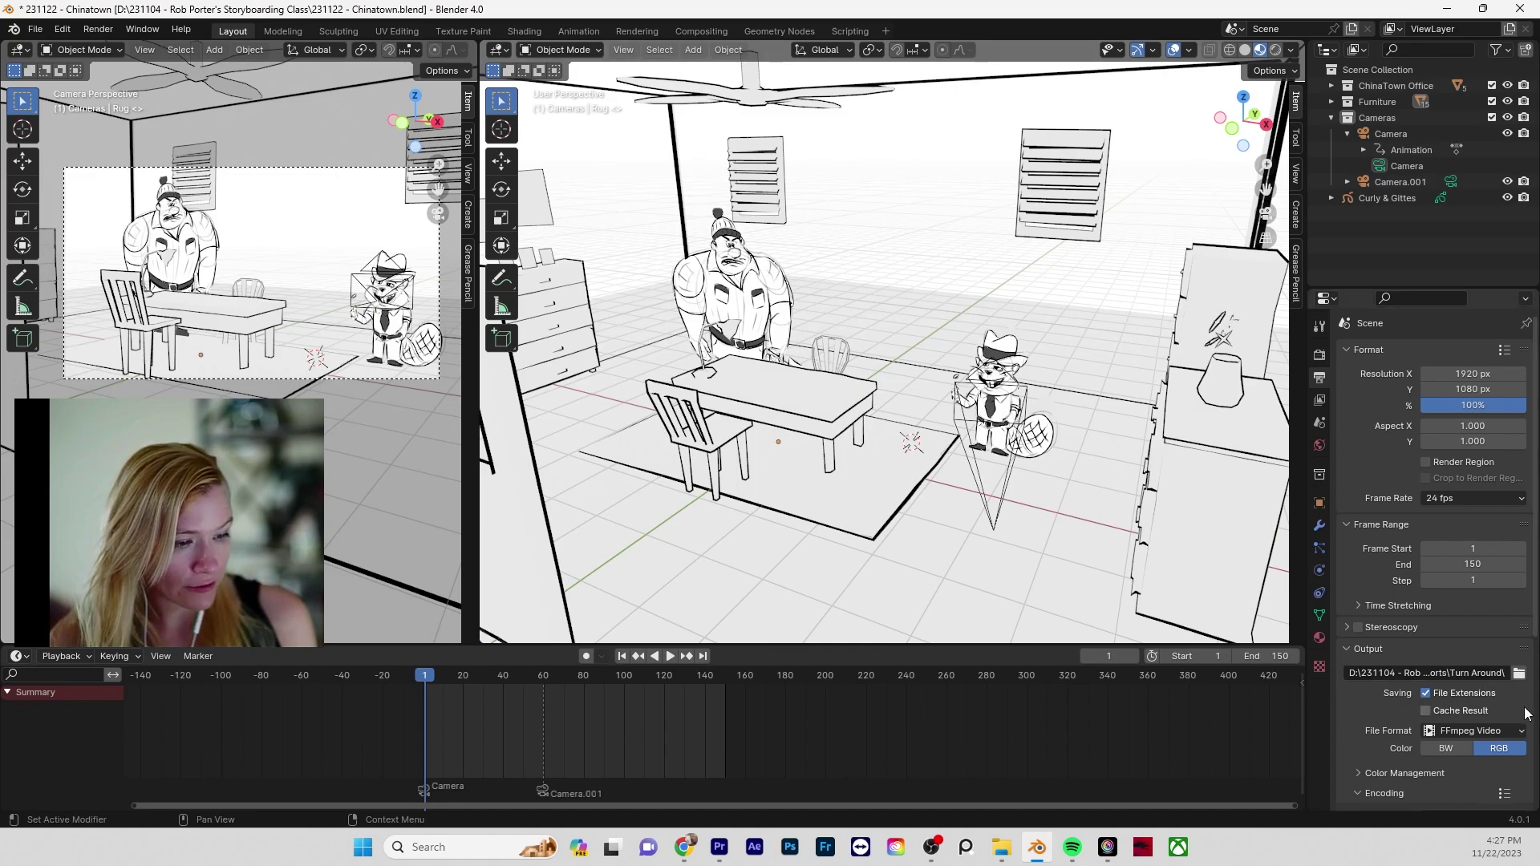
scroll(1523, 713, down, 2)
scroll(1524, 713, up, 2)
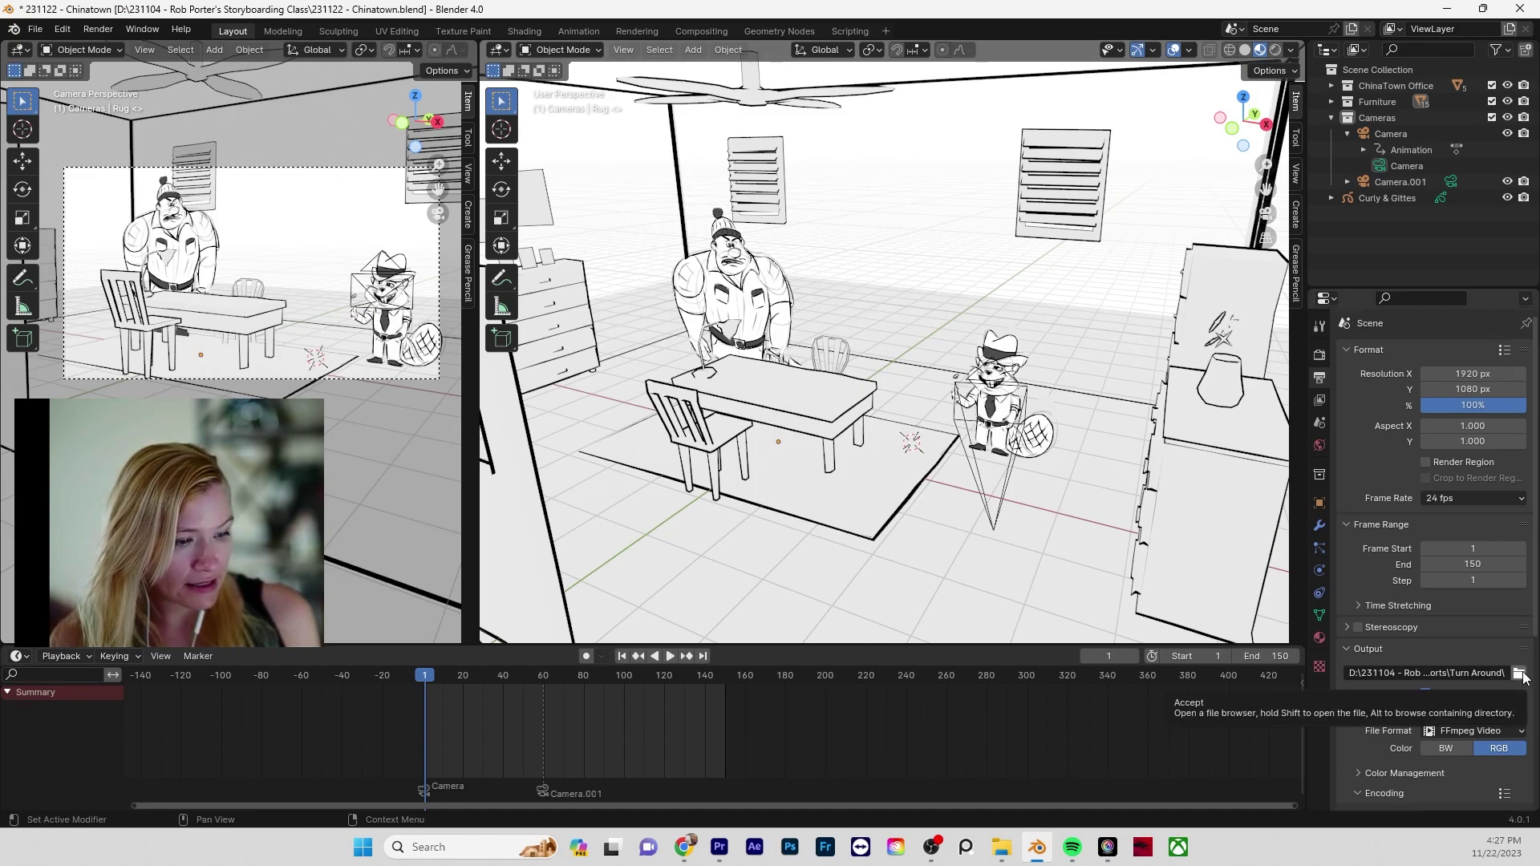